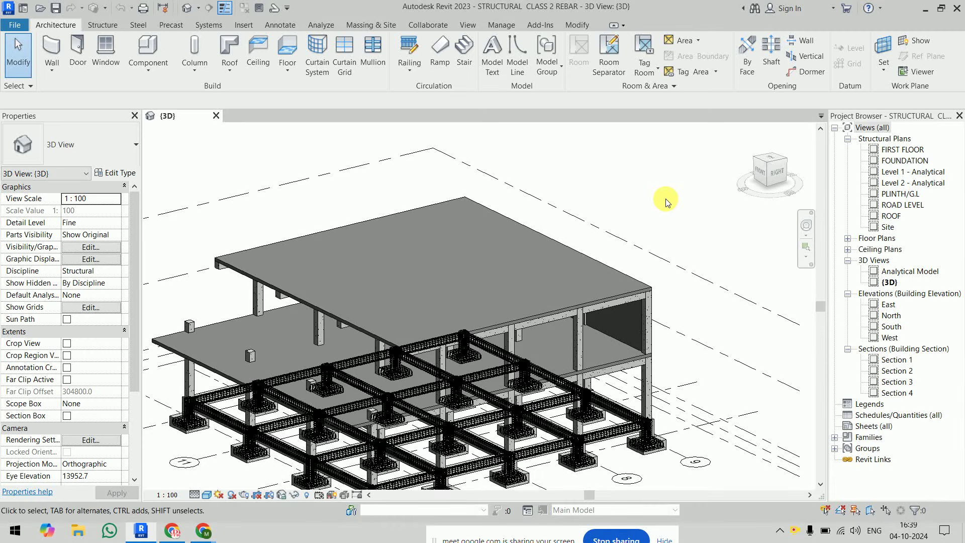
- Orbit the 3D structural model and select the 150MM roof floor slab
shift+middle_drag(673, 169, 678, 151)
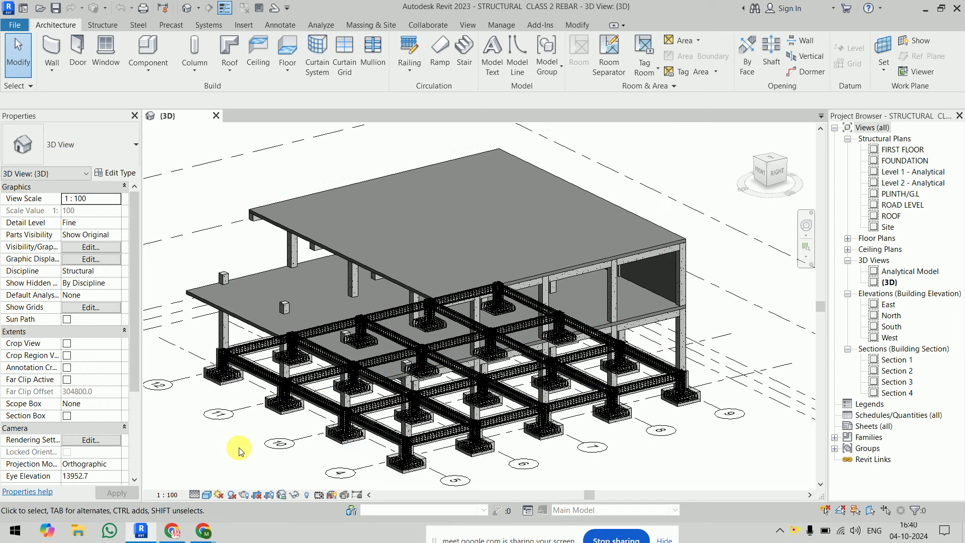
click(406, 231)
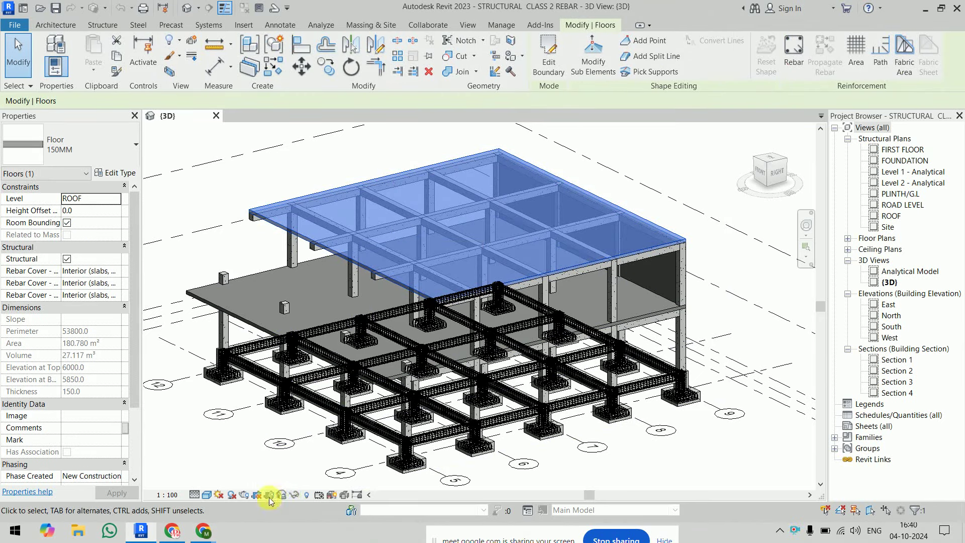
- Isolate the 150MM roof slab in the 3D view and open the ROOF structural plan
click(294, 494)
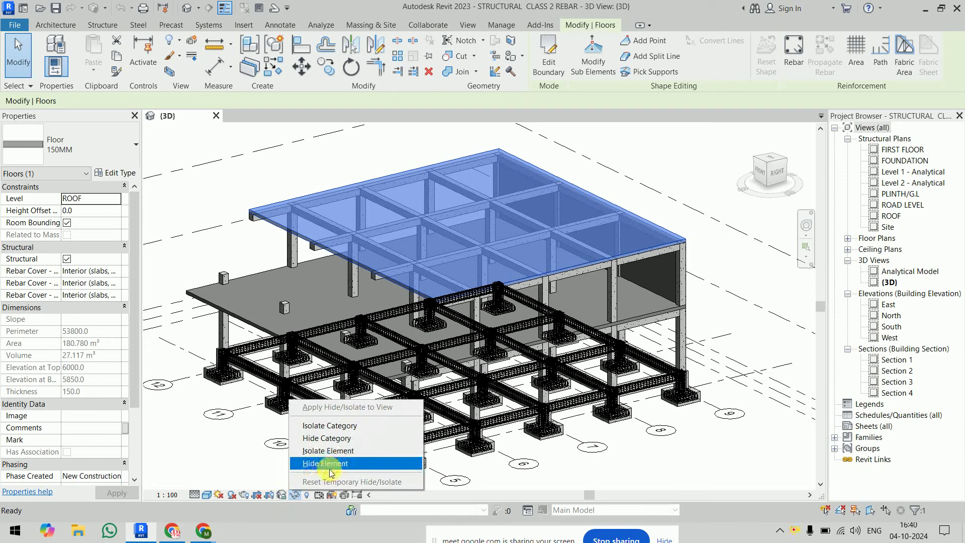
click(356, 454)
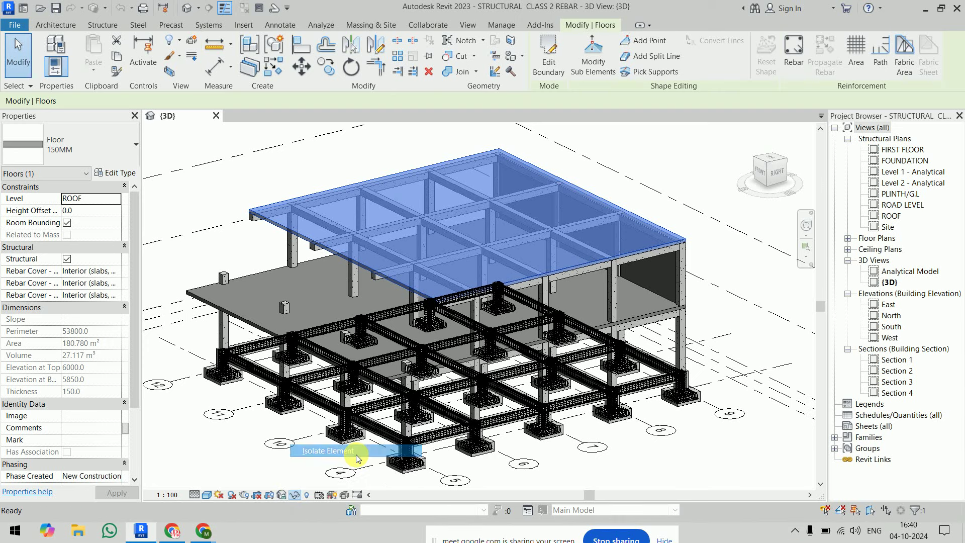
click(704, 279)
middle_drag(663, 318, 634, 382)
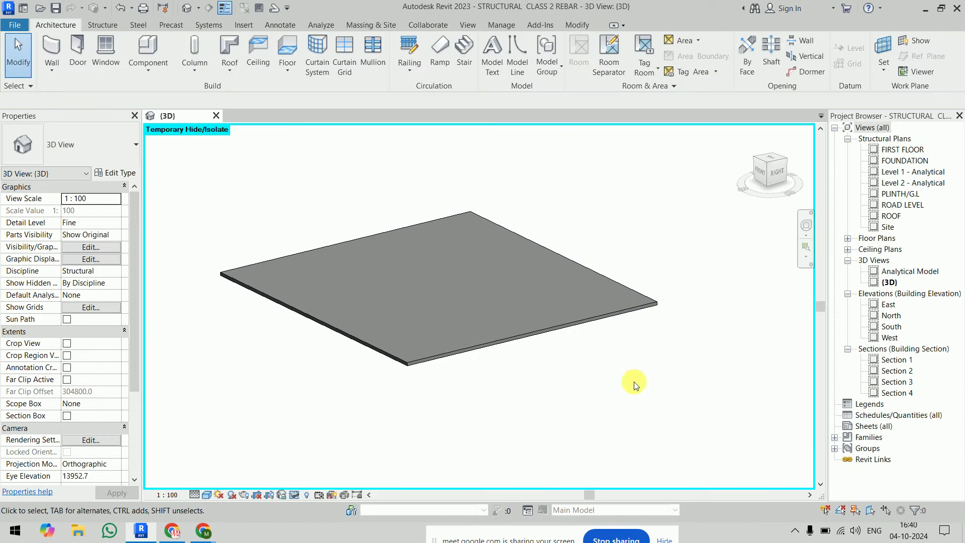
click(527, 250)
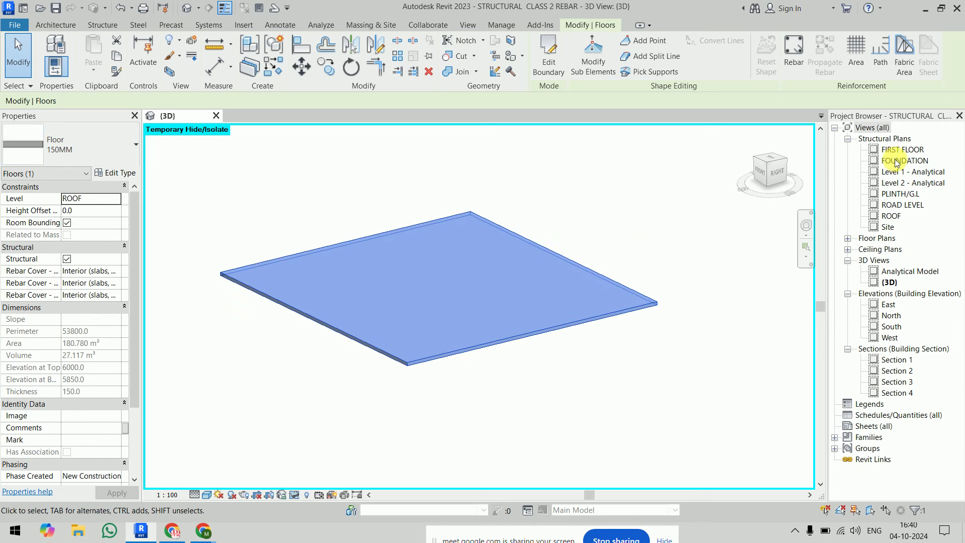
double_click(891, 215)
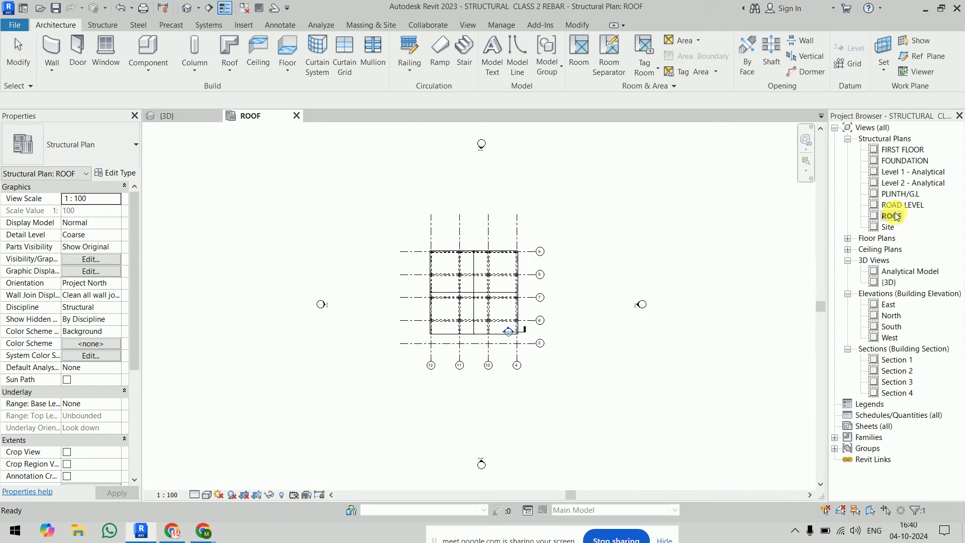
- Select the 150MM roof slab in the ROOF plan and zoom in on it
click(452, 280)
scroll(628, 284, up, 2)
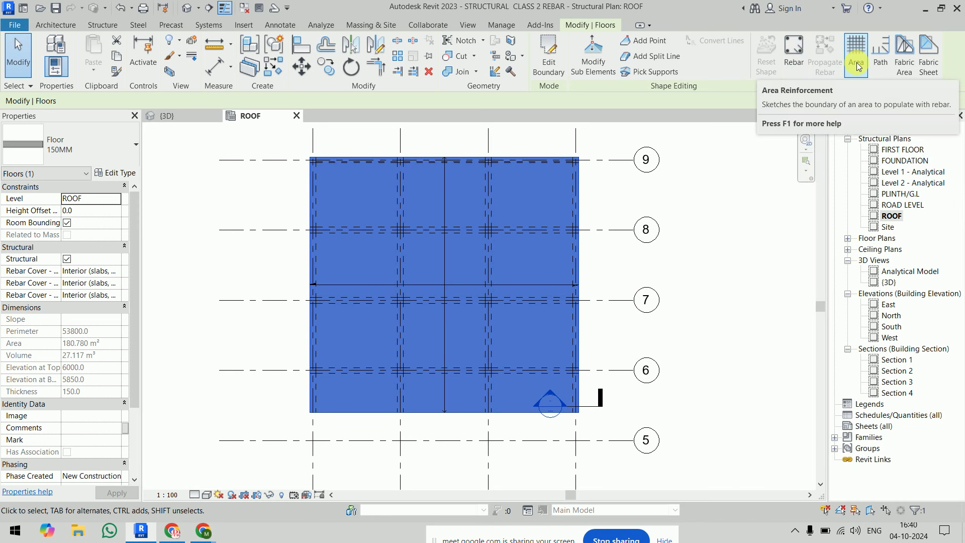
mouse_move(855, 57)
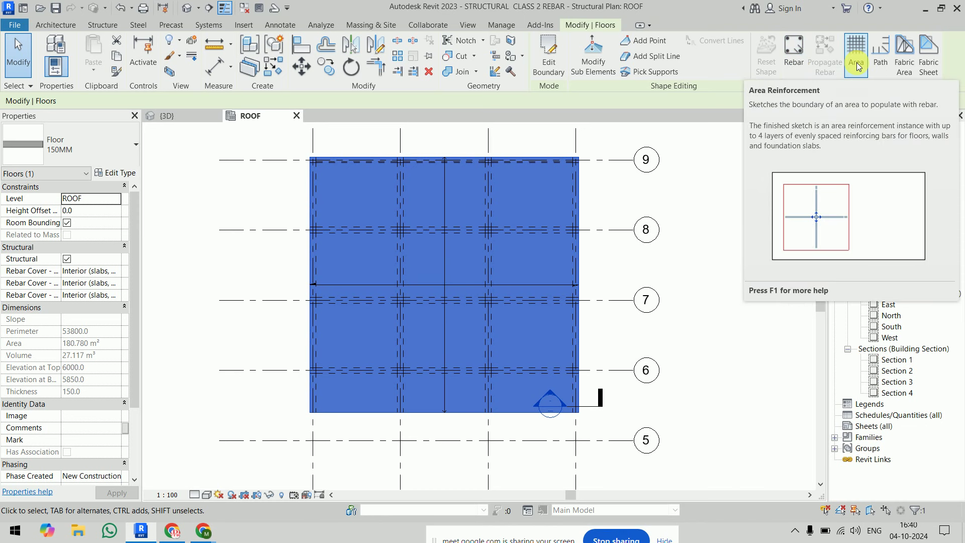
- Sketch a rectangular area-reinforcement boundary around the whole roof slab, with 13M bars at 300 mm
click(856, 64)
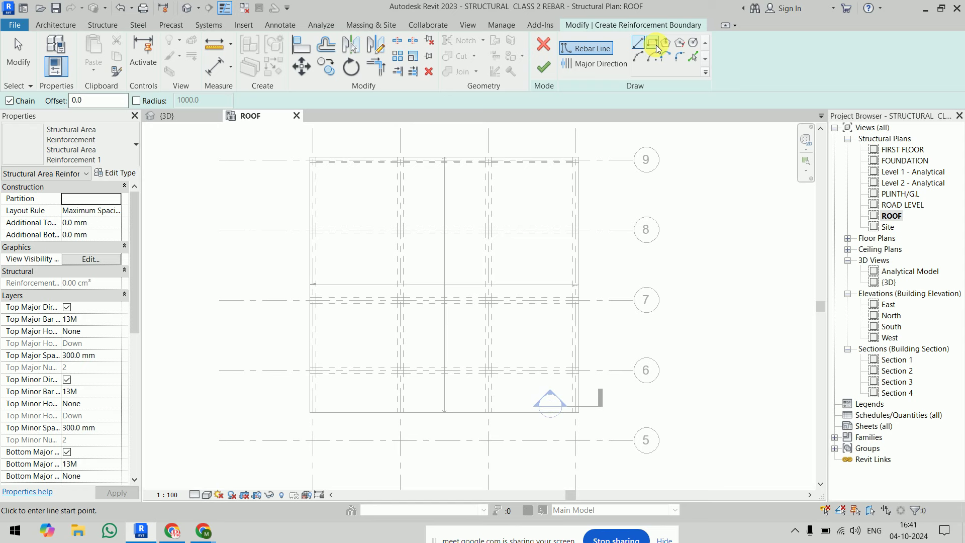
click(656, 44)
scroll(308, 160, up, 3)
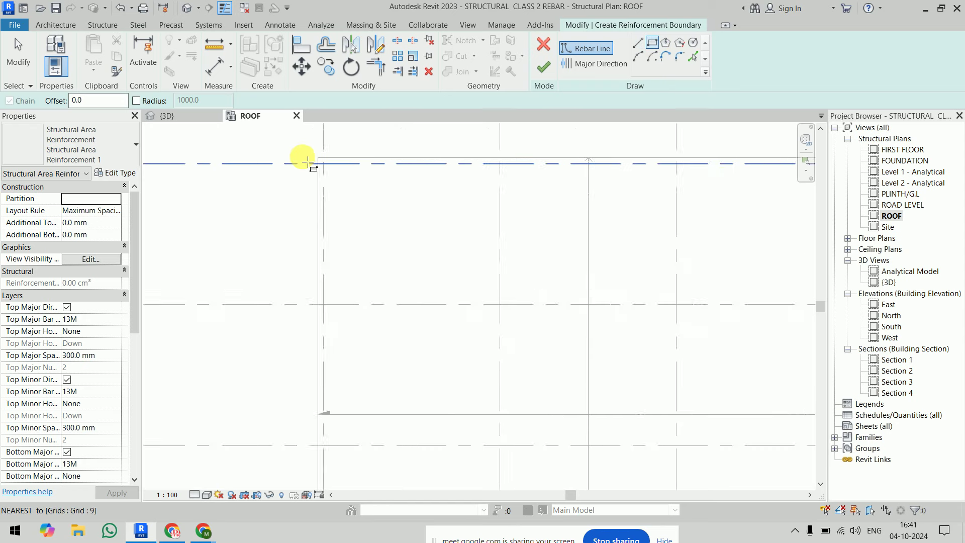
click(317, 158)
scroll(329, 161, down, 2)
scroll(461, 338, down, 1)
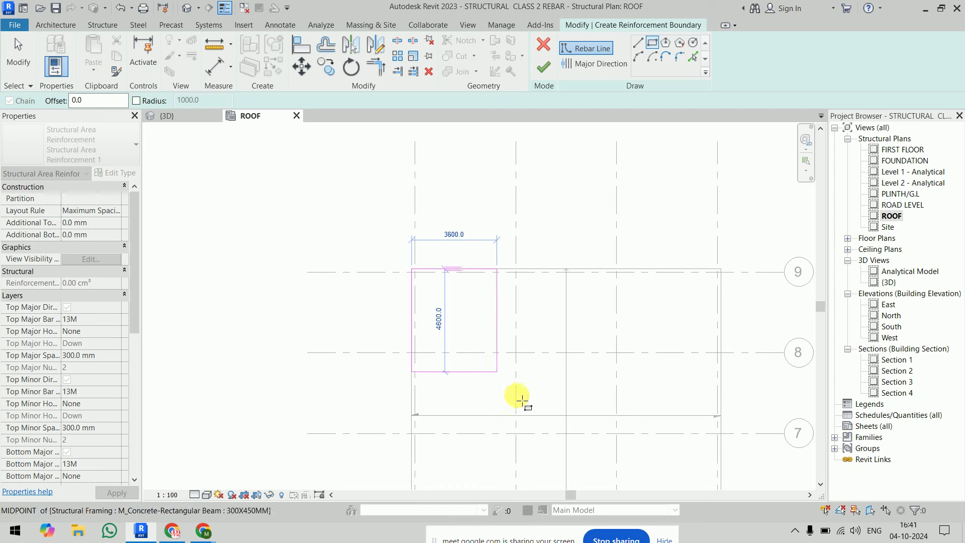
scroll(463, 284, down, 1)
scroll(559, 354, up, 4)
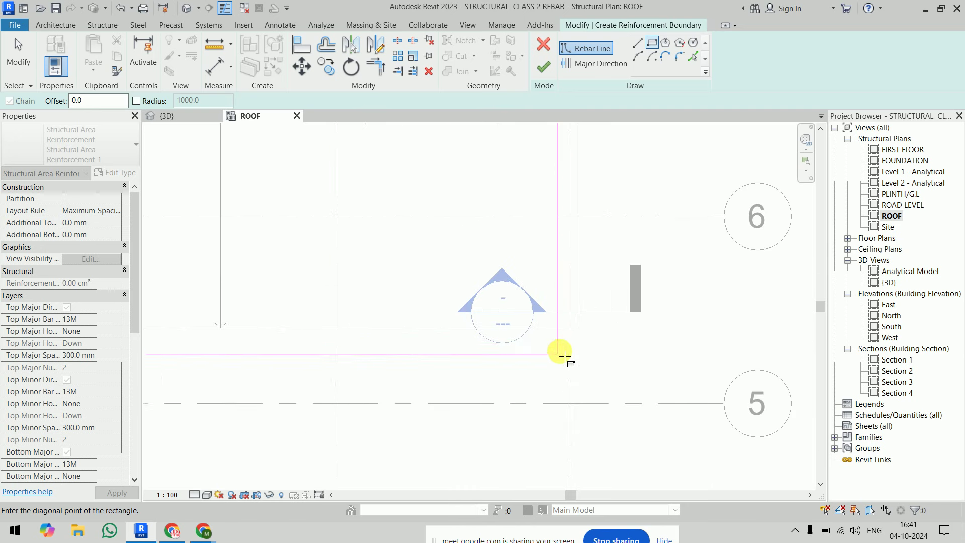
click(577, 329)
scroll(642, 318, down, 3)
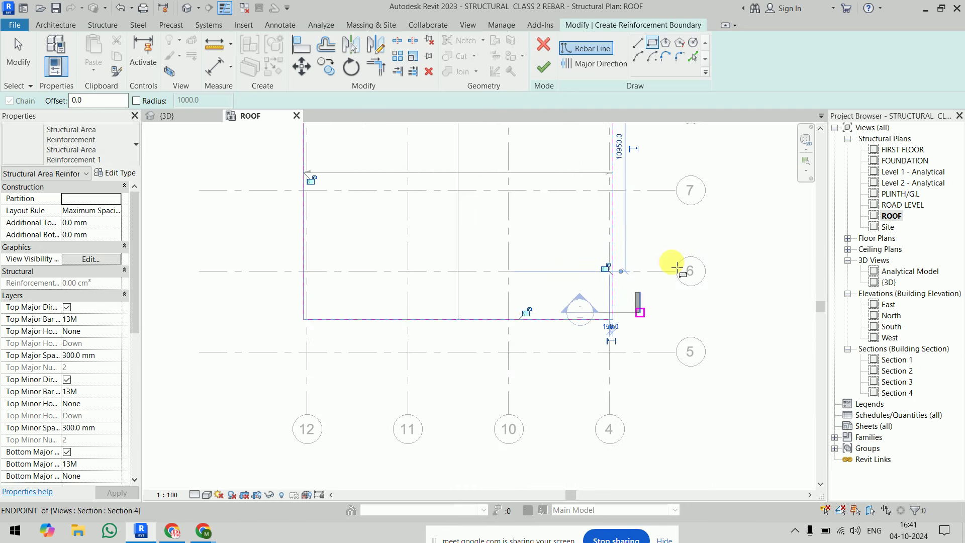
mouse_move(680, 237)
middle_down()
mouse_move(640, 337)
mouse_move(632, 330)
middle_up()
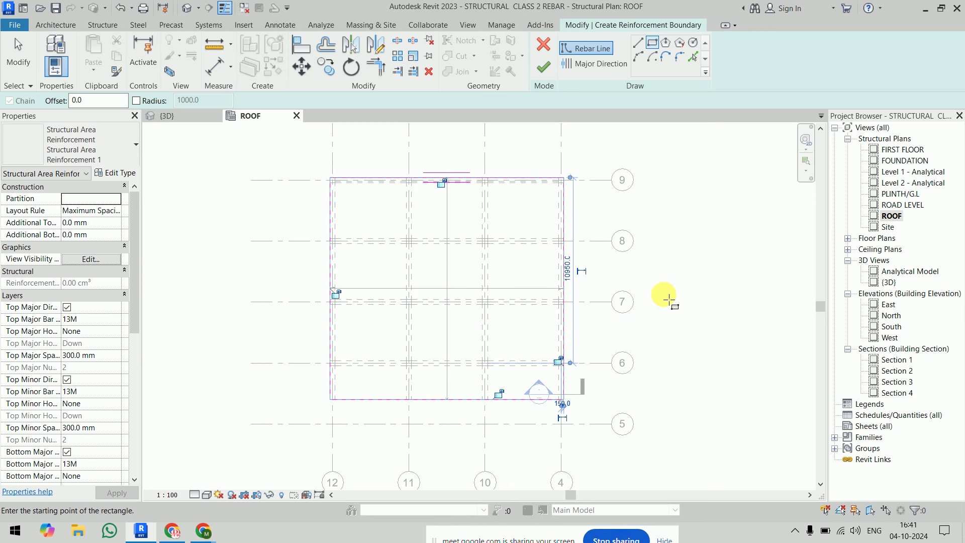
key(Escape)
key(Escape)
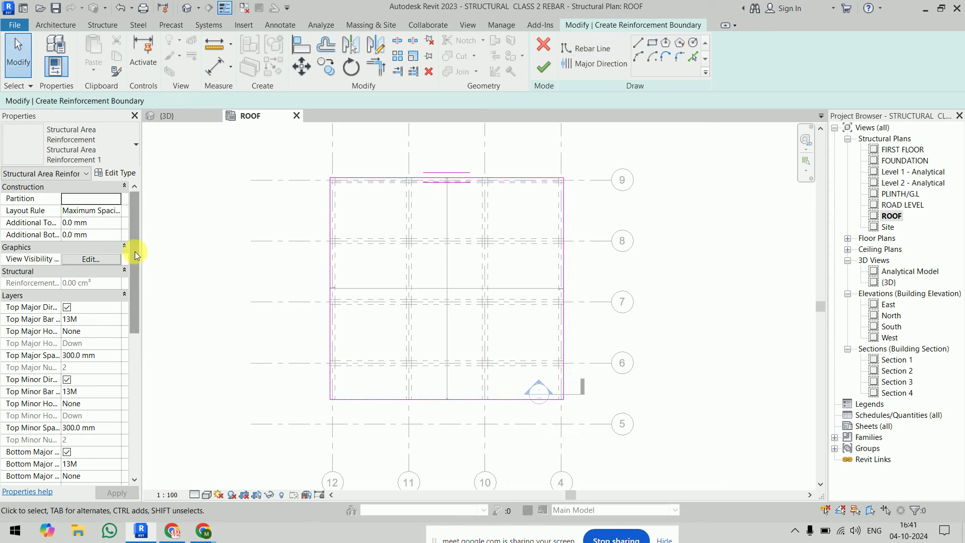
drag(141, 254, 193, 257)
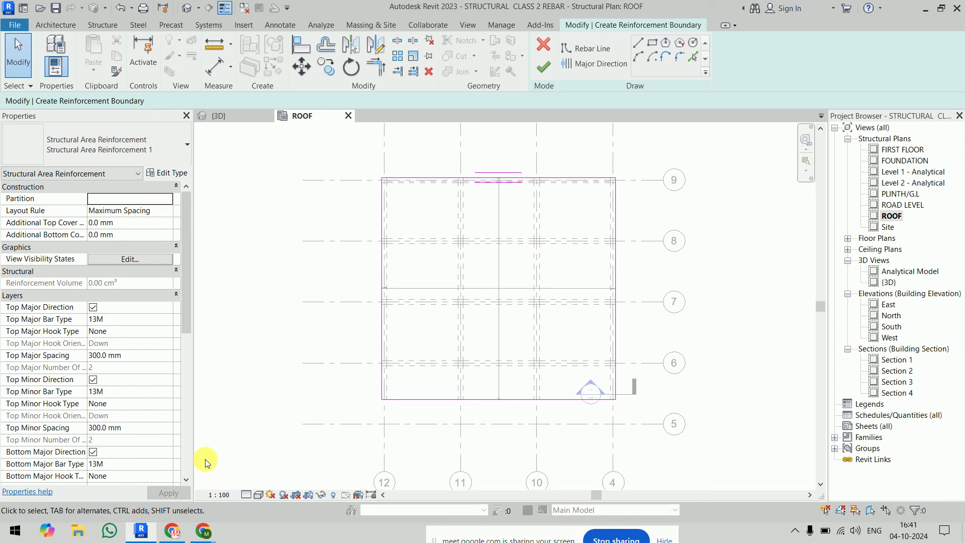
- Finish the 13M @ 300 mm area reinforcement and select all 363 of its bars
click(544, 74)
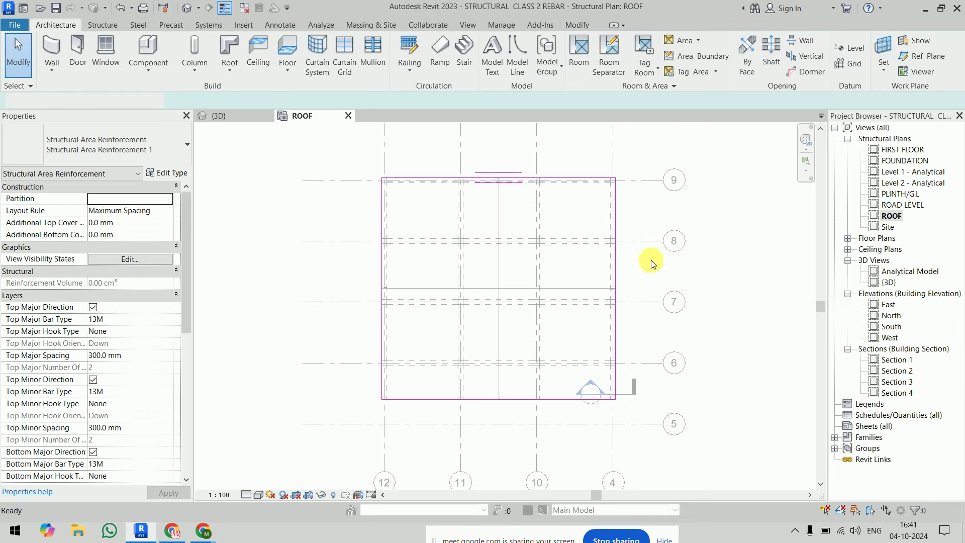
click(722, 275)
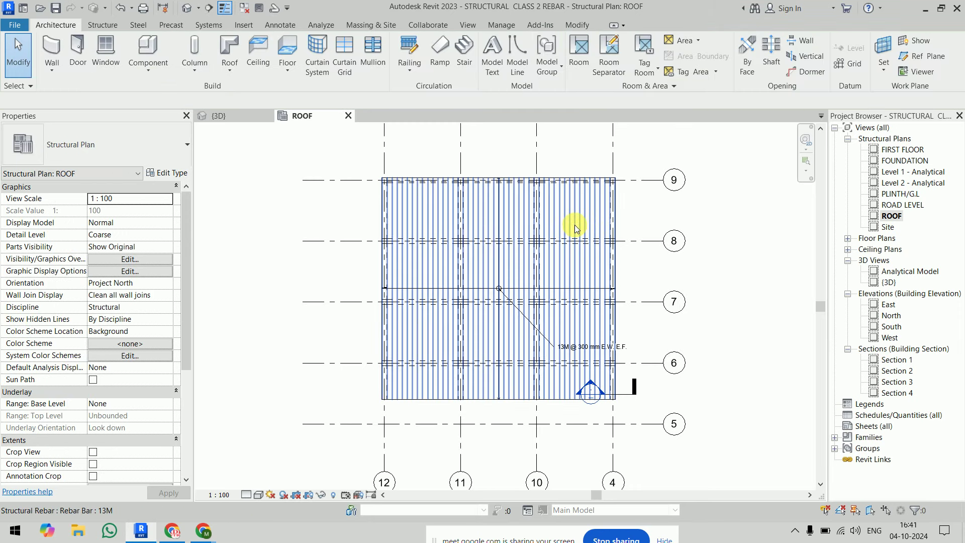
click(575, 226)
click(555, 243)
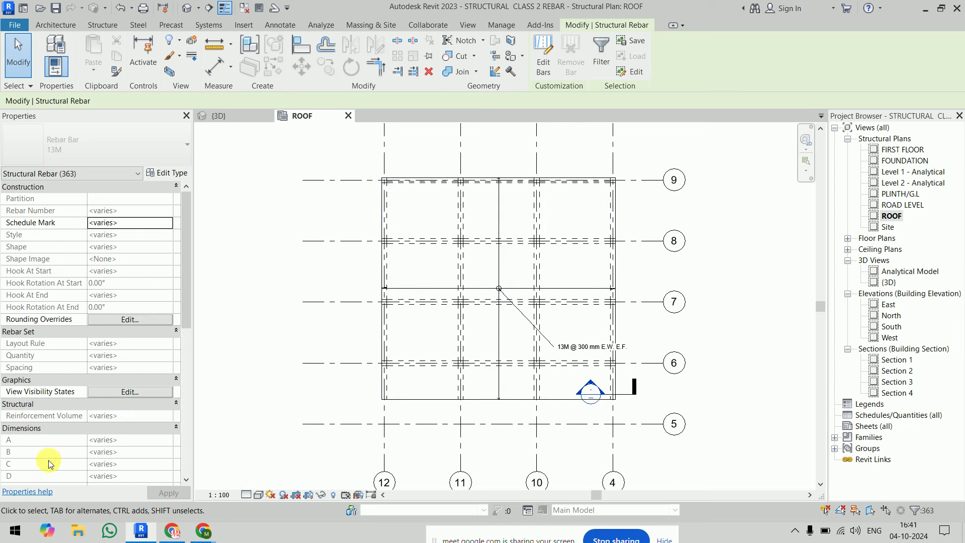
- Set the bars to View Unobscured in the ROOF plan, {3D} view and South elevation
click(134, 392)
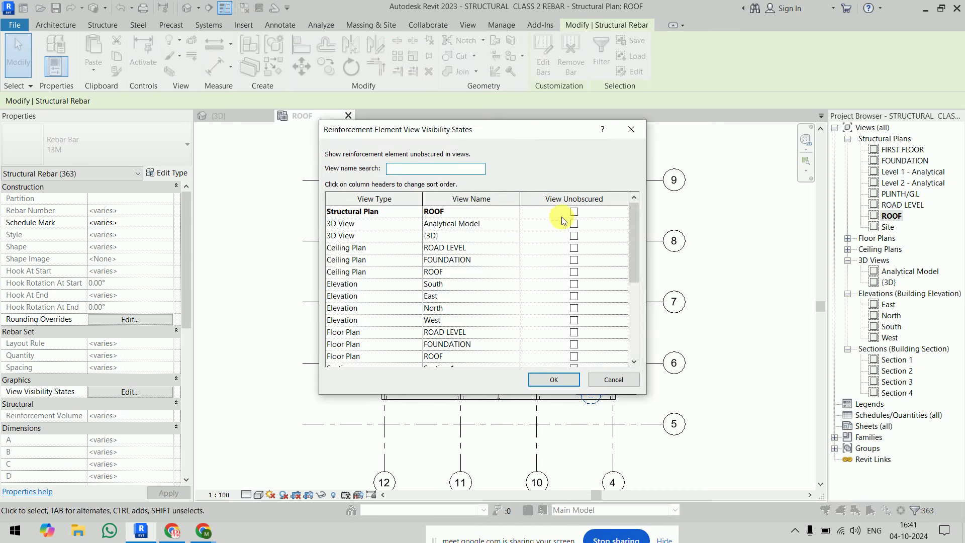
click(574, 211)
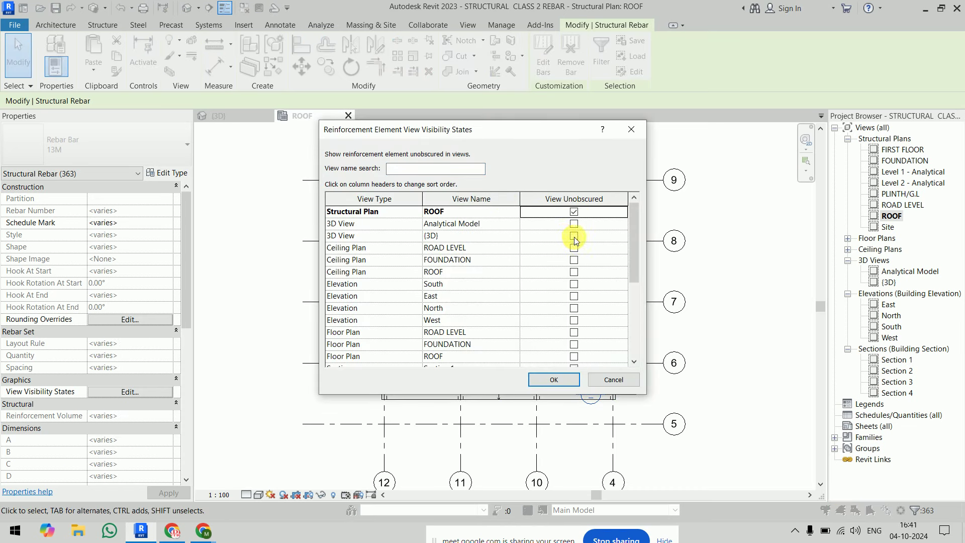
click(574, 236)
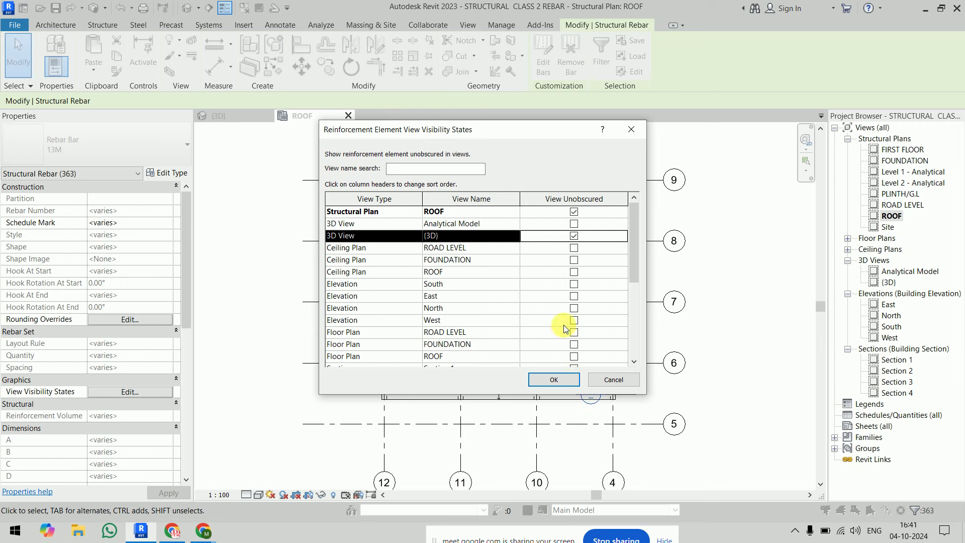
click(574, 286)
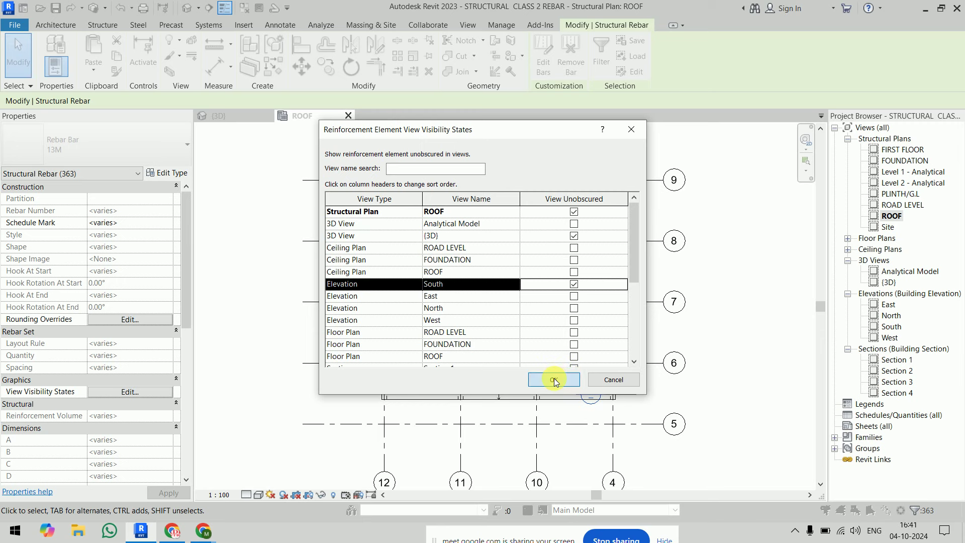
click(554, 378)
click(730, 289)
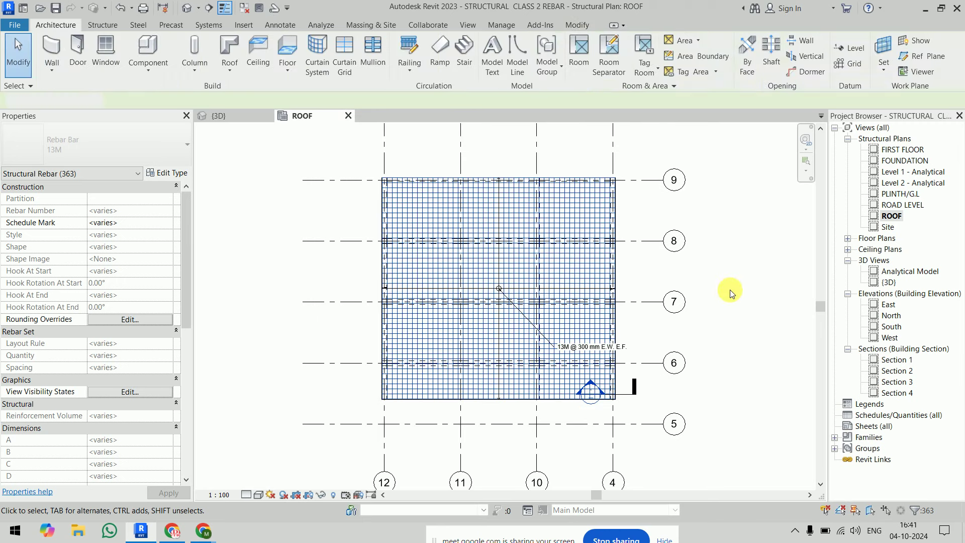
- In the {3D} view, inspect the 13M bar layers edge-on, then hide the rebars
click(239, 114)
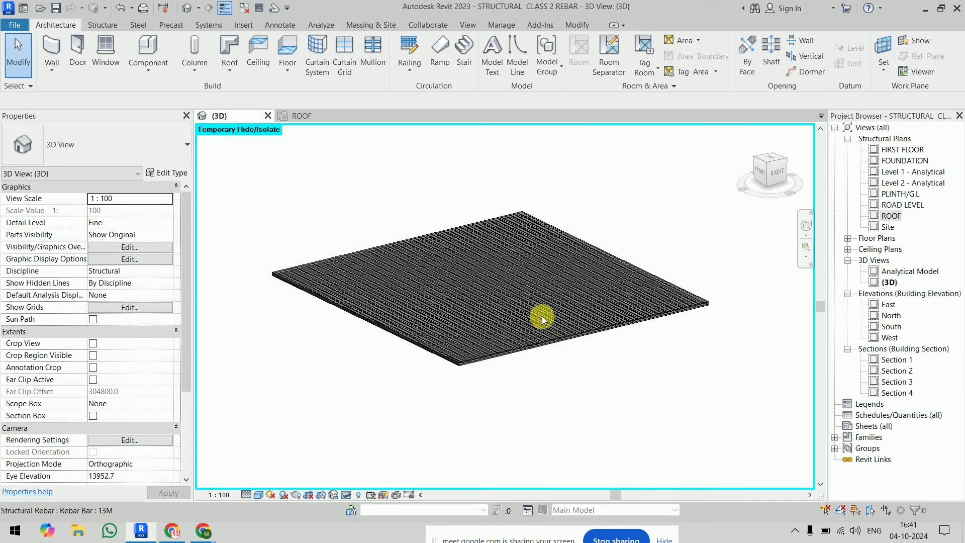
scroll(460, 354, up, 5)
scroll(460, 352, up, 3)
scroll(483, 386, up, 2)
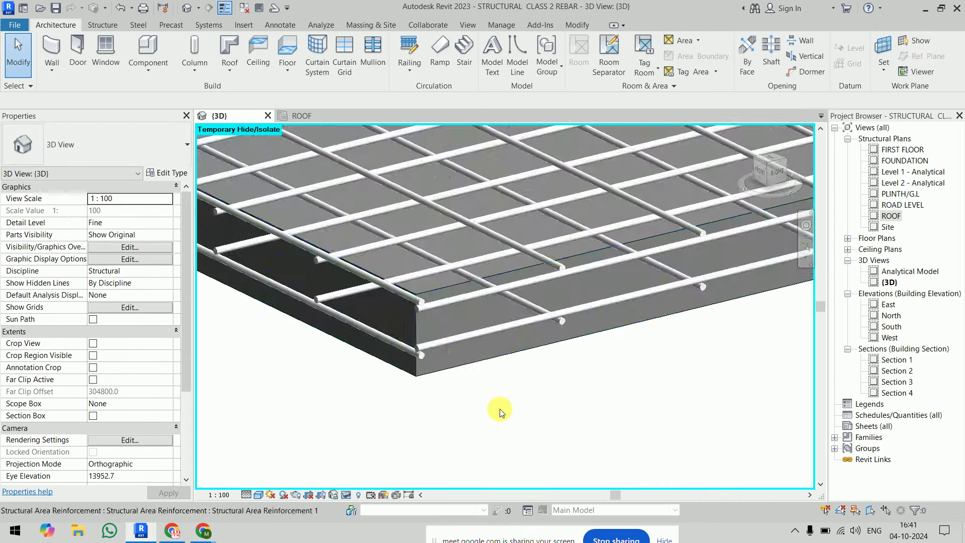
scroll(502, 412, down, 5)
mouse_move(503, 412)
shift+middle_down()
mouse_move(572, 306)
mouse_move(564, 295)
shift+middle_up()
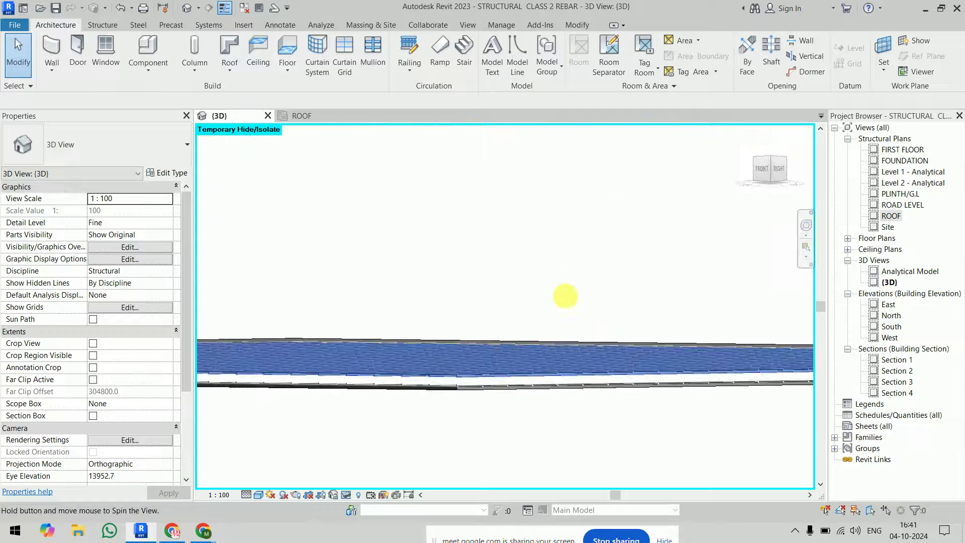
scroll(470, 398, up, 2)
scroll(447, 377, up, 2)
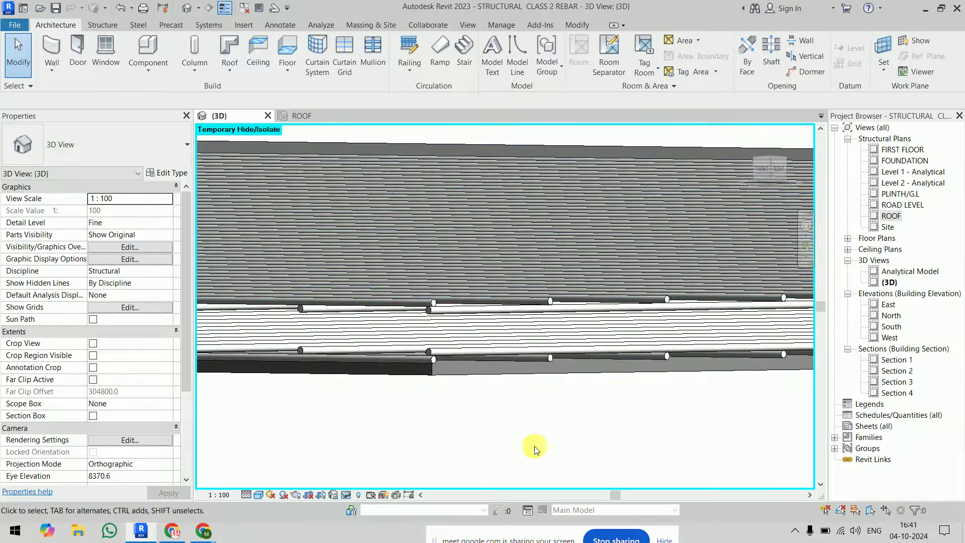
mouse_move(534, 445)
shift+middle_down()
mouse_move(630, 367)
mouse_move(671, 294)
shift+middle_up()
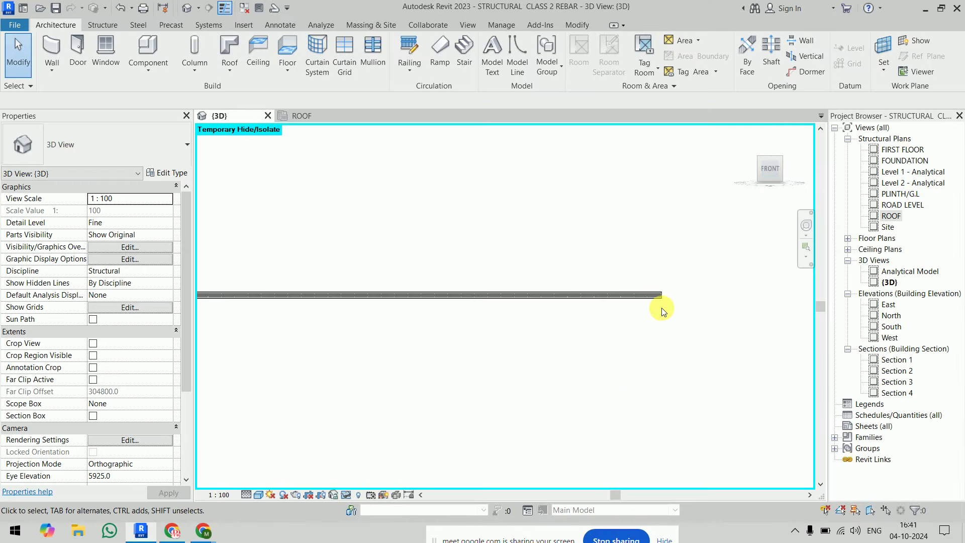
scroll(671, 294, up, 5)
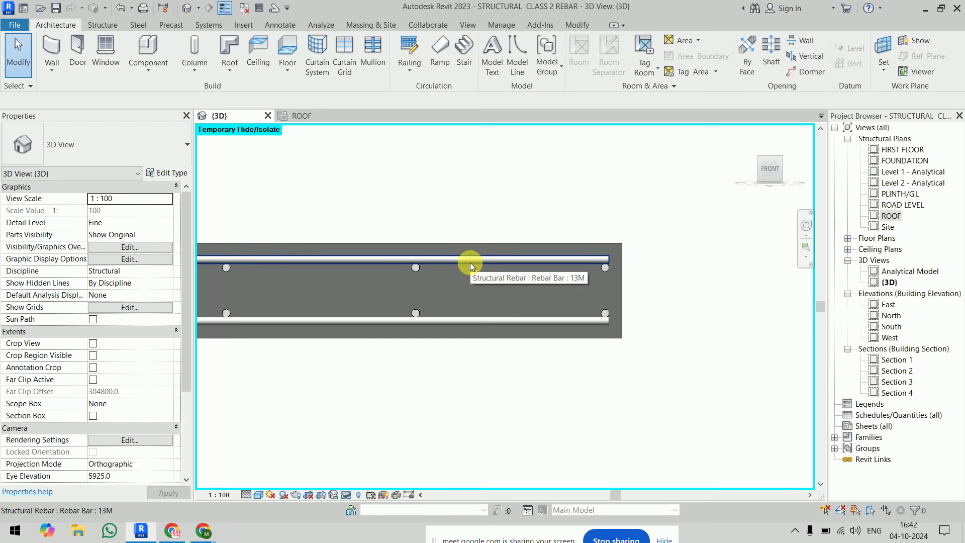
key(ctrl+z)
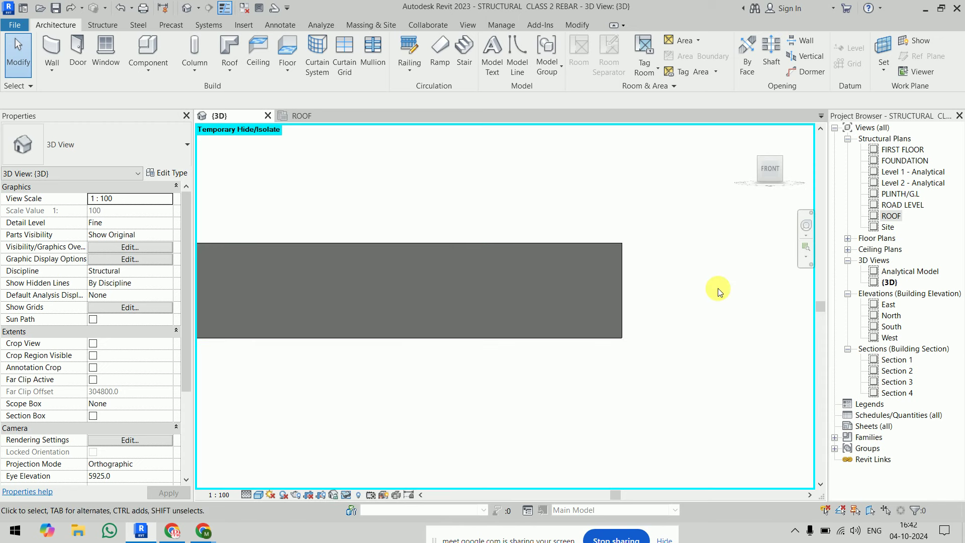
key(ctrl+z)
key(ctrl+z)
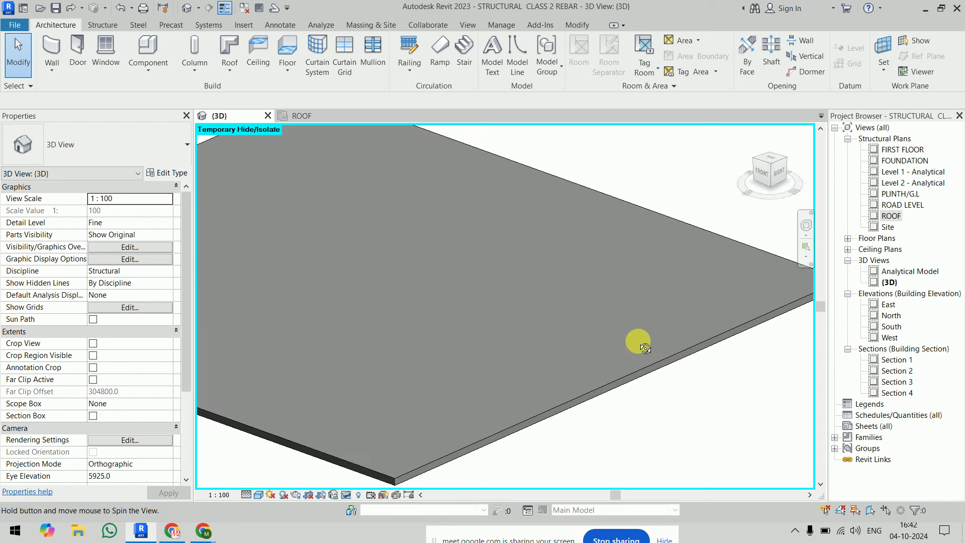
- From the top view, remove the slab's area reinforcement system while keeping its bars
click(770, 160)
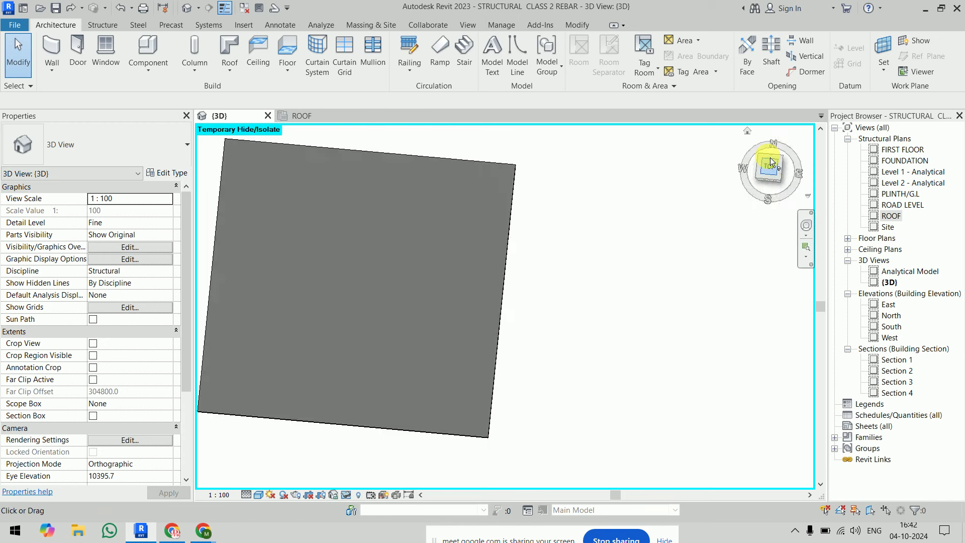
click(511, 180)
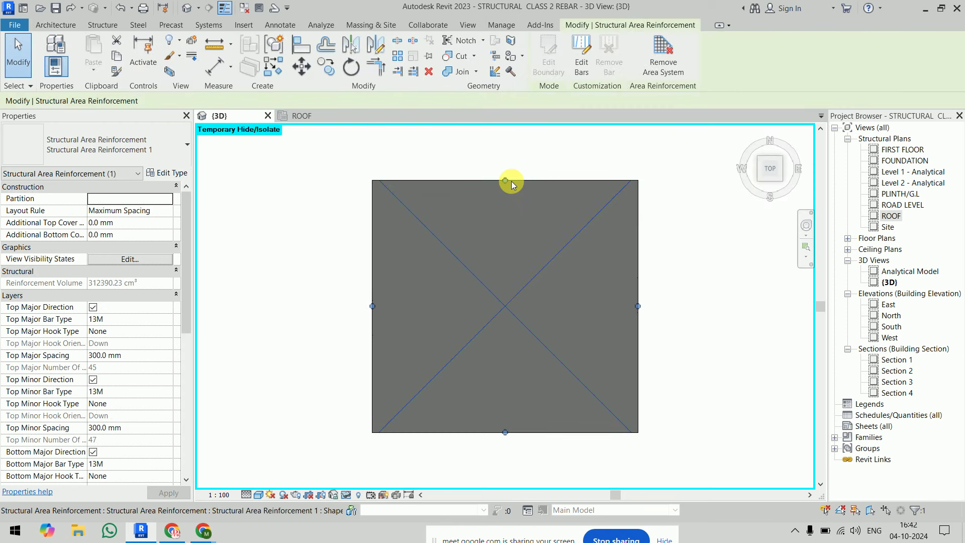
click(663, 72)
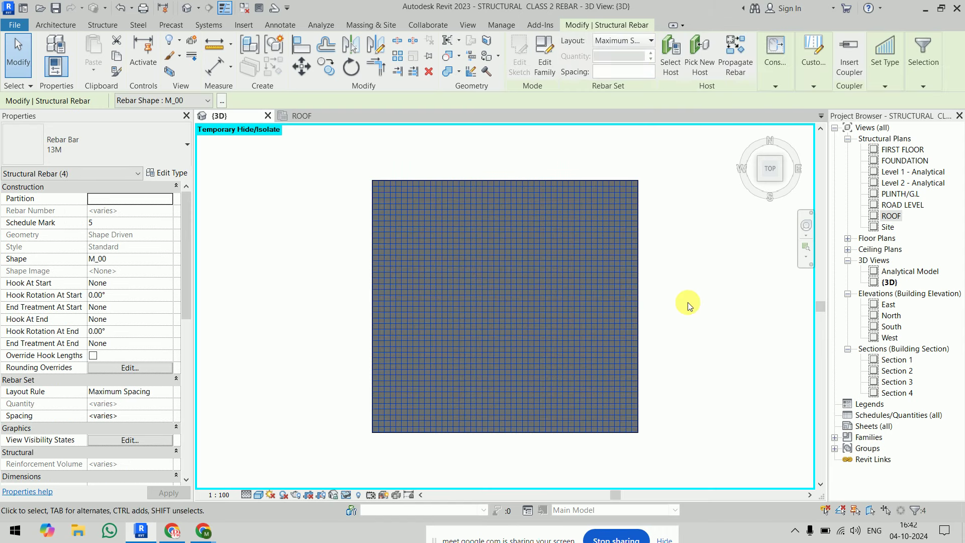
- Hide both loose 13M rebar sets, vertical and horizontal, from the 3D view
click(687, 305)
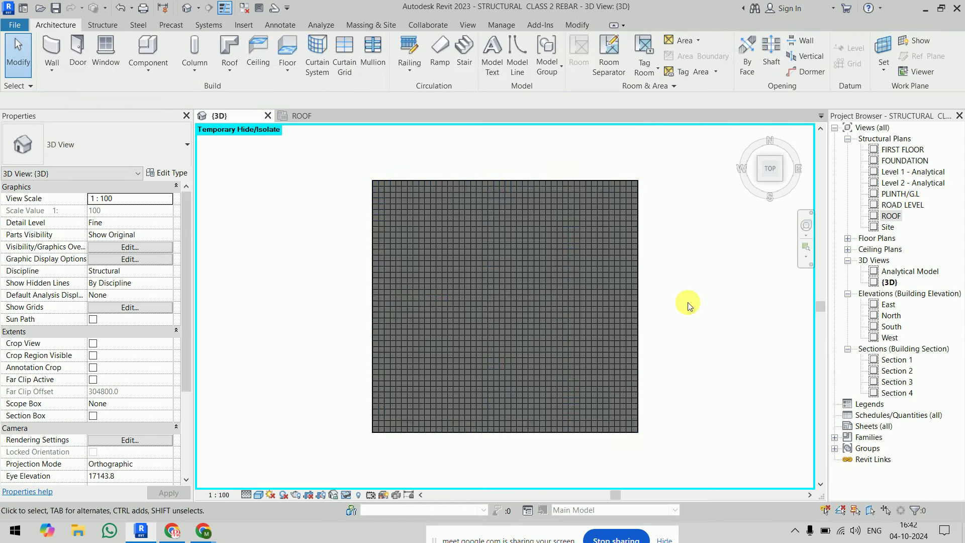
click(430, 230)
click(652, 339)
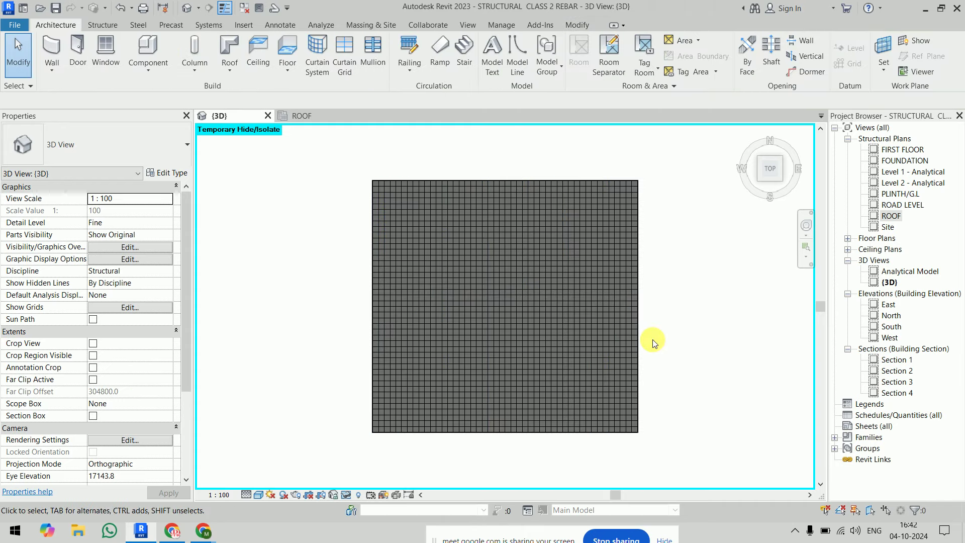
click(591, 257)
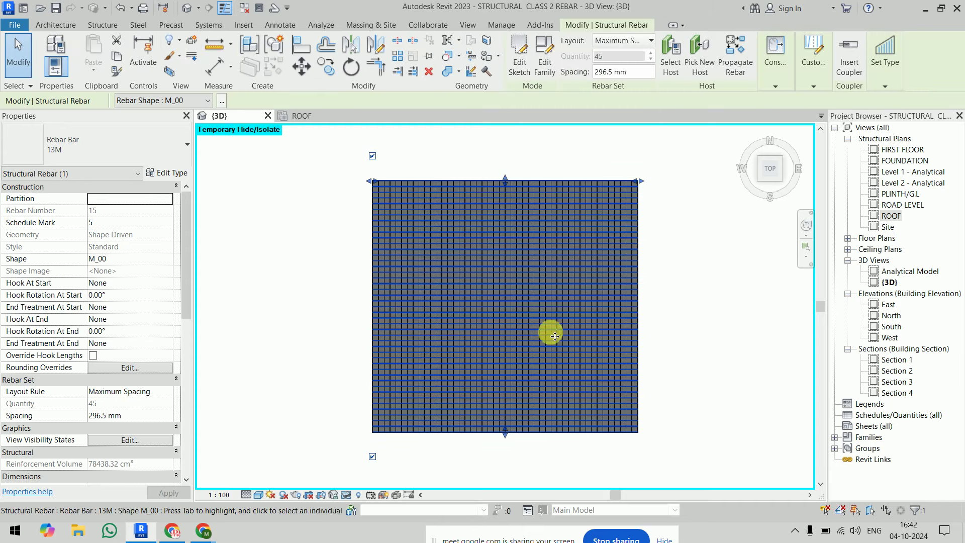
click(706, 316)
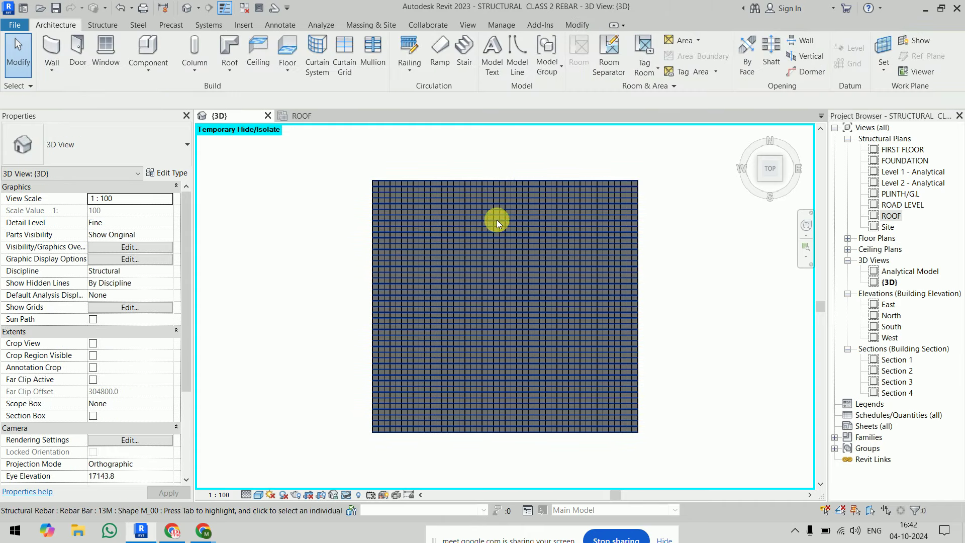
click(496, 219)
key(Escape)
click(495, 228)
key(h)
key(h)
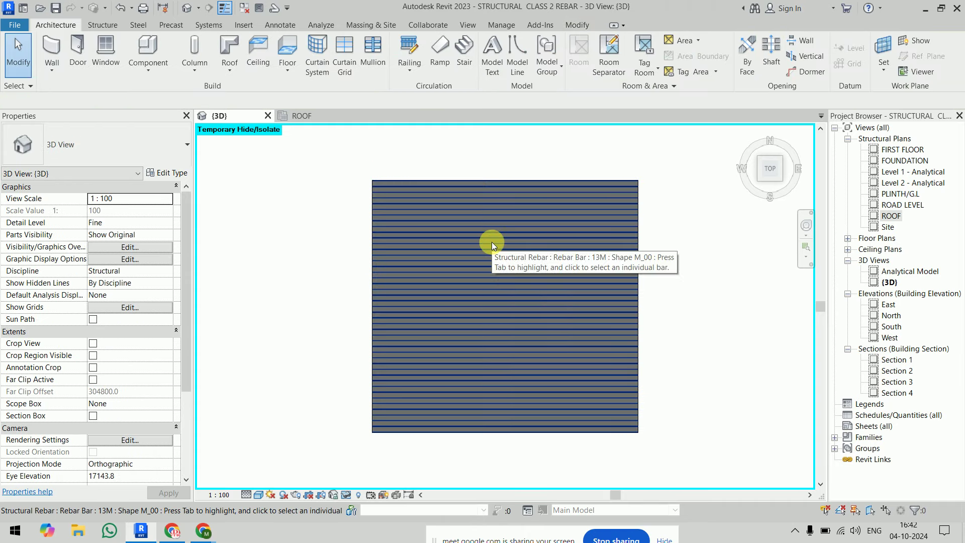
click(491, 242)
key(h)
key(h)
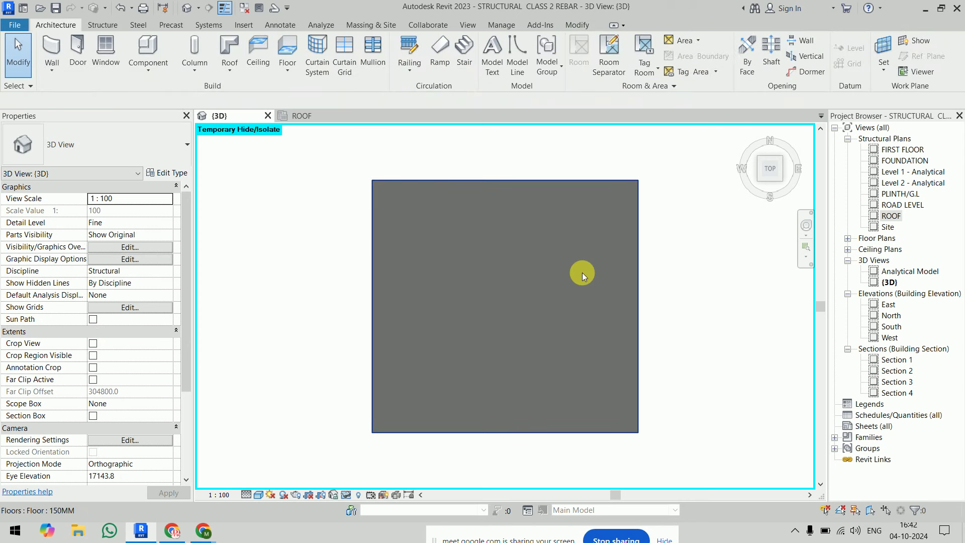
- Start new area reinforcement on the roof slab with top major and minor layers turned off
click(571, 271)
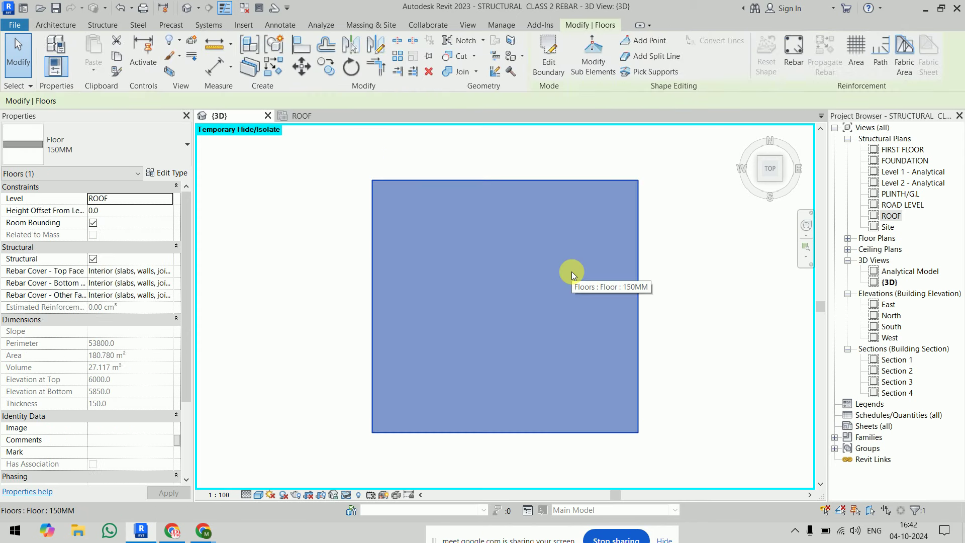
click(858, 68)
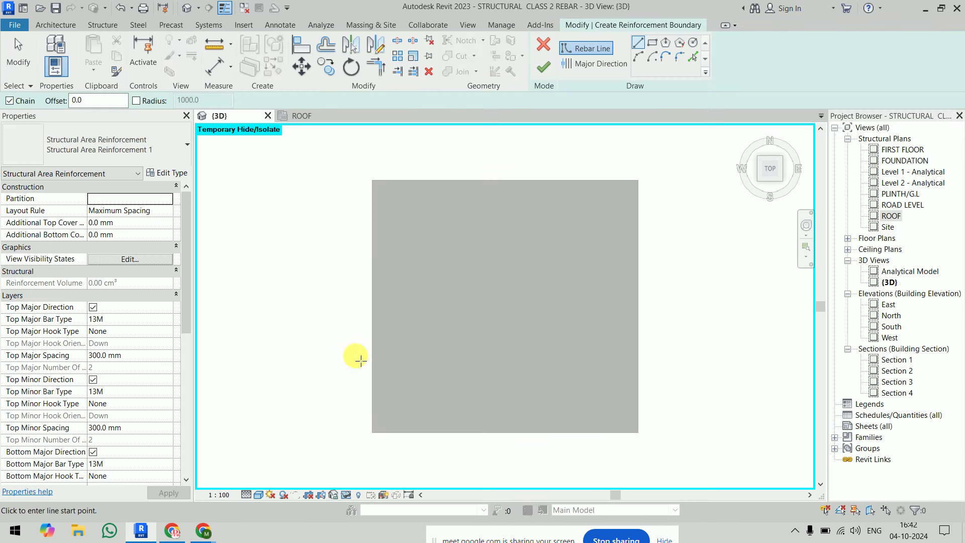
drag(186, 251, 194, 306)
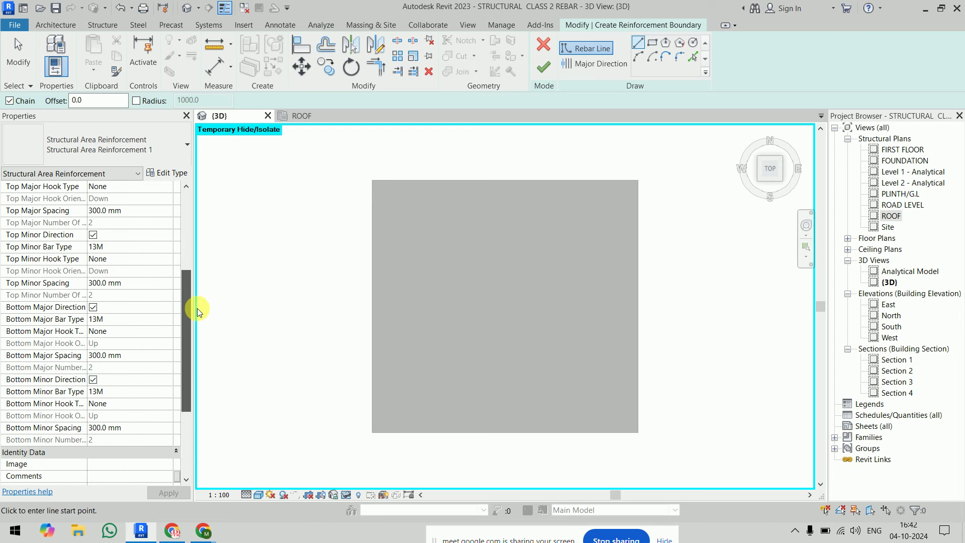
click(93, 307)
click(93, 380)
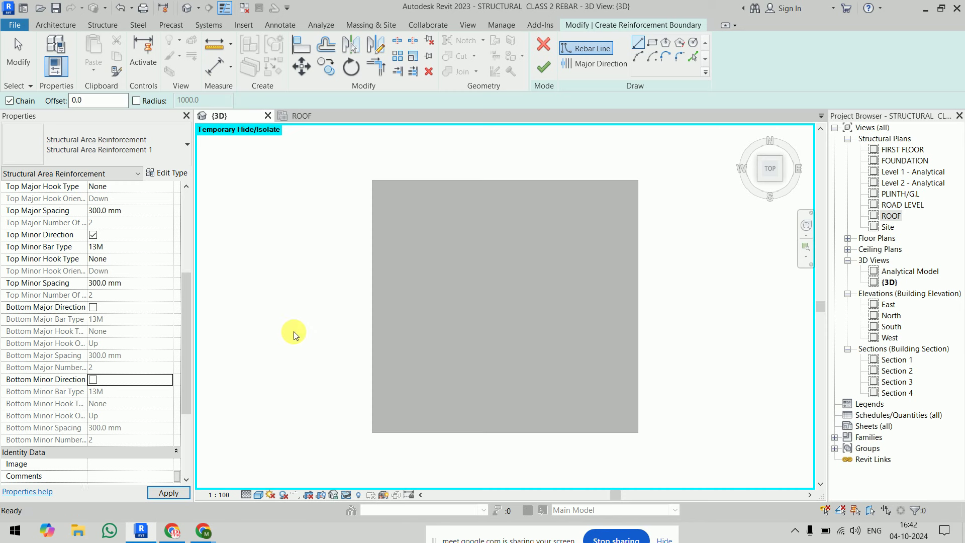
click(93, 307)
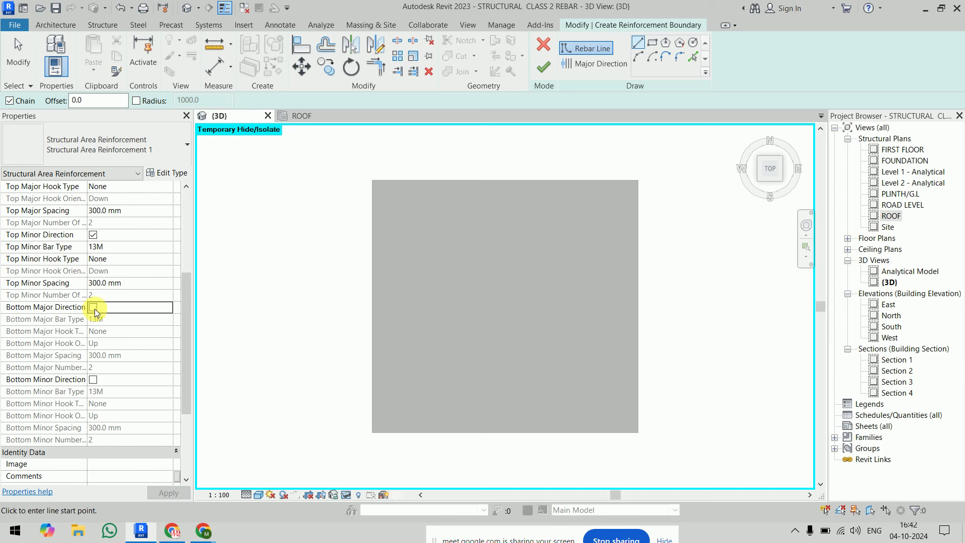
click(95, 381)
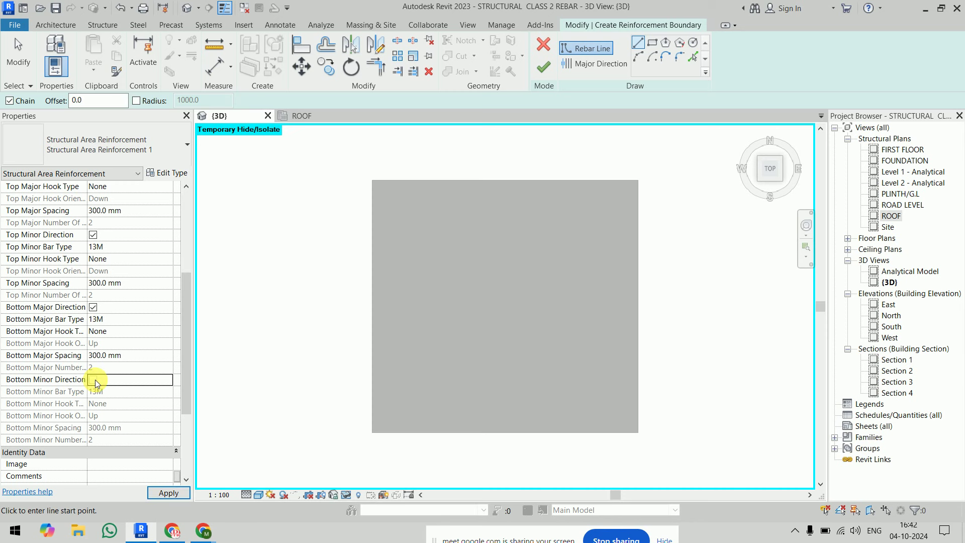
click(94, 235)
scroll(98, 238, up, 2)
click(93, 223)
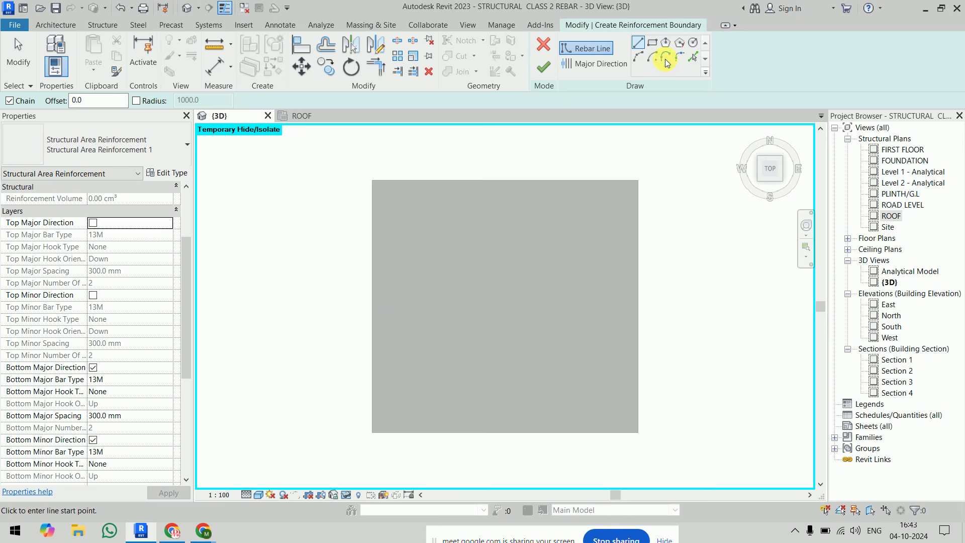
- Sketch a rectangular boundary from the slab's top-left corner to its bottom-right corner
click(652, 42)
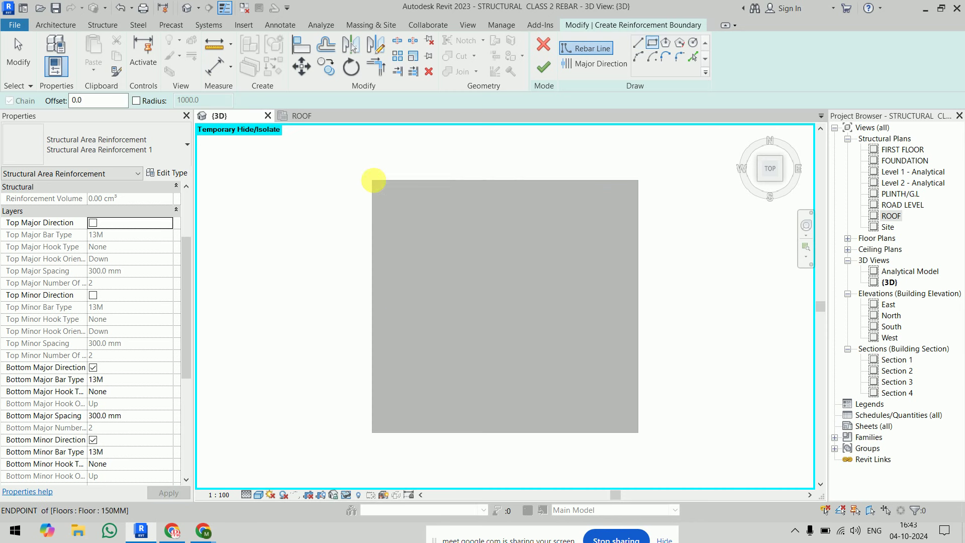
click(375, 181)
click(645, 441)
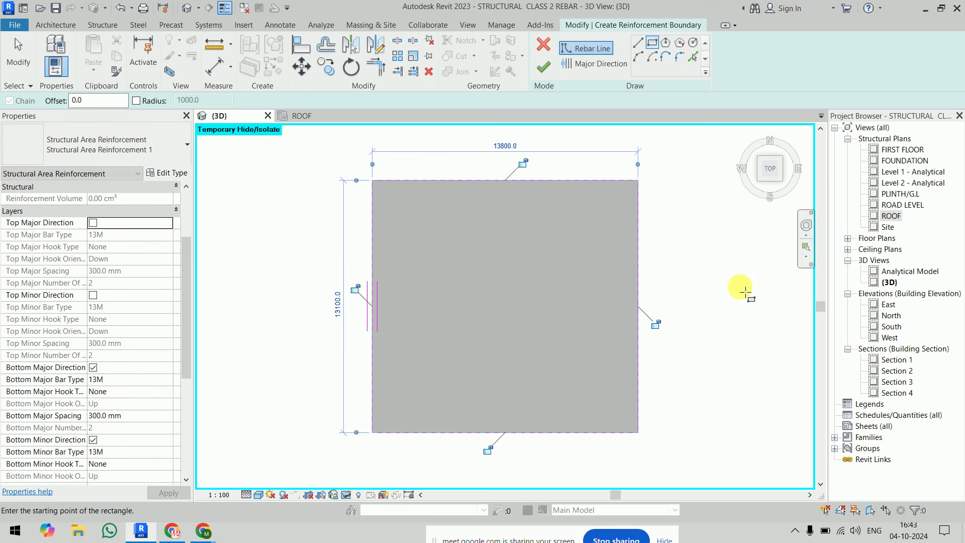
key(Escape)
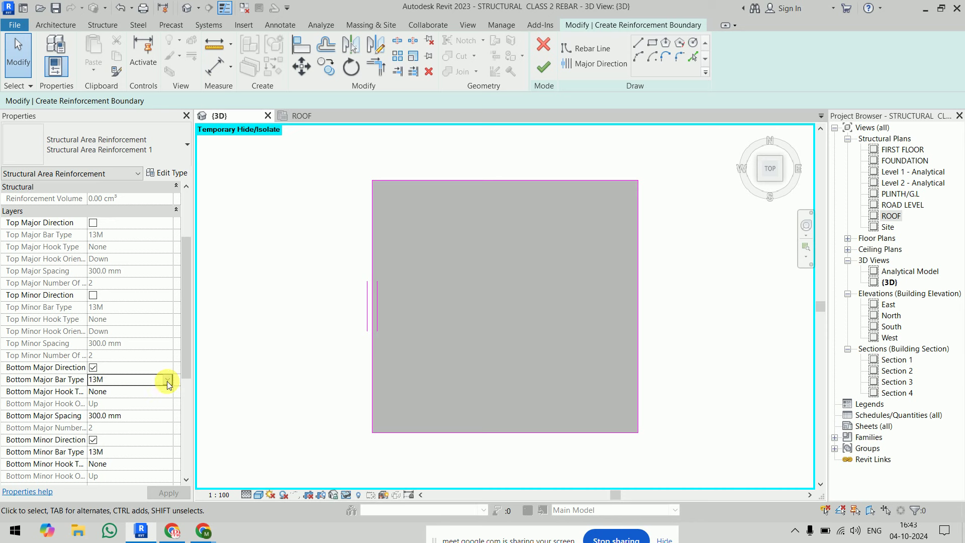
- Set the bottom bar sizes to 13M for the major layer and 10M for the minor layer
click(167, 382)
click(167, 385)
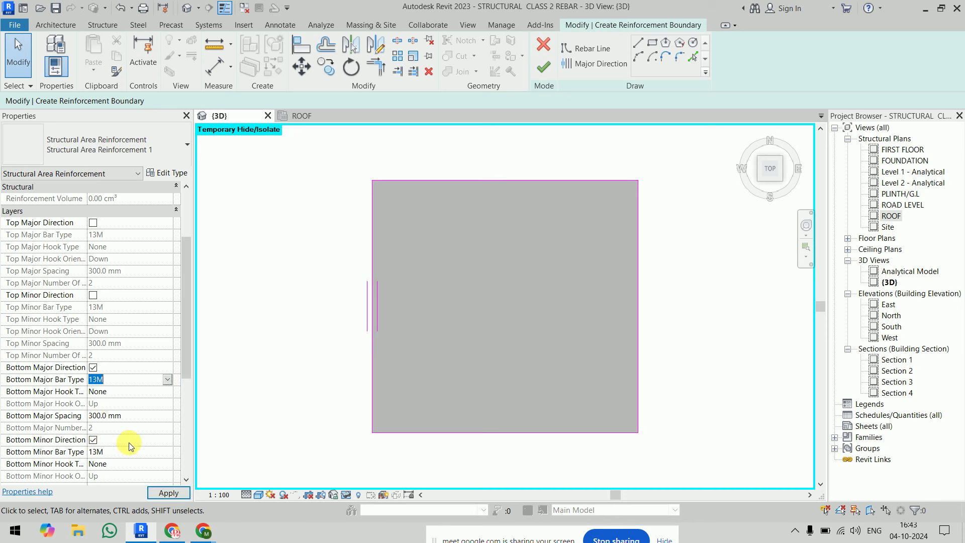
click(170, 441)
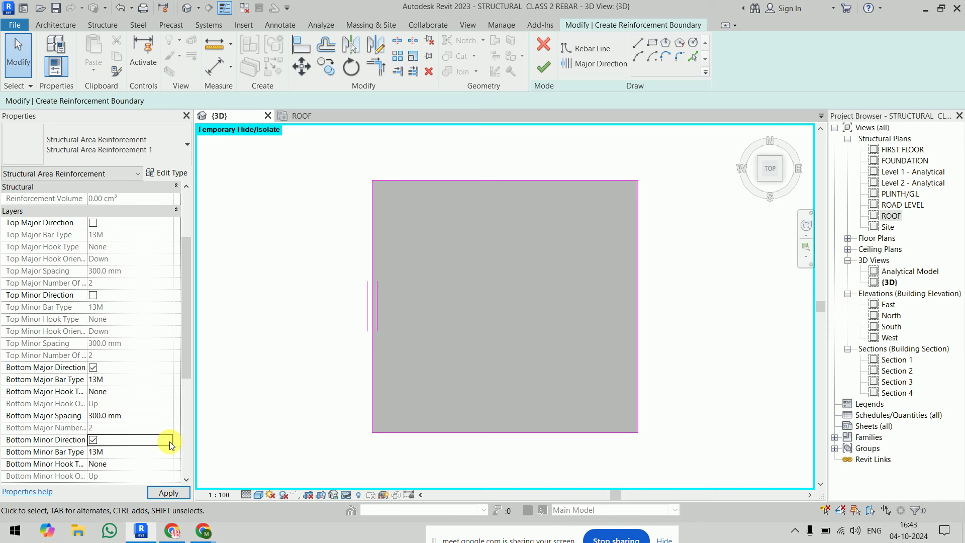
click(168, 451)
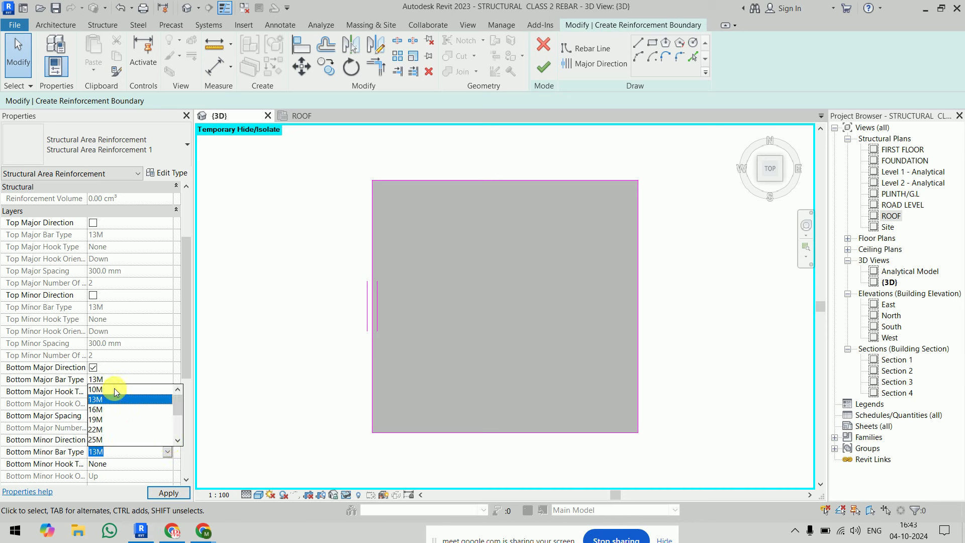
click(114, 389)
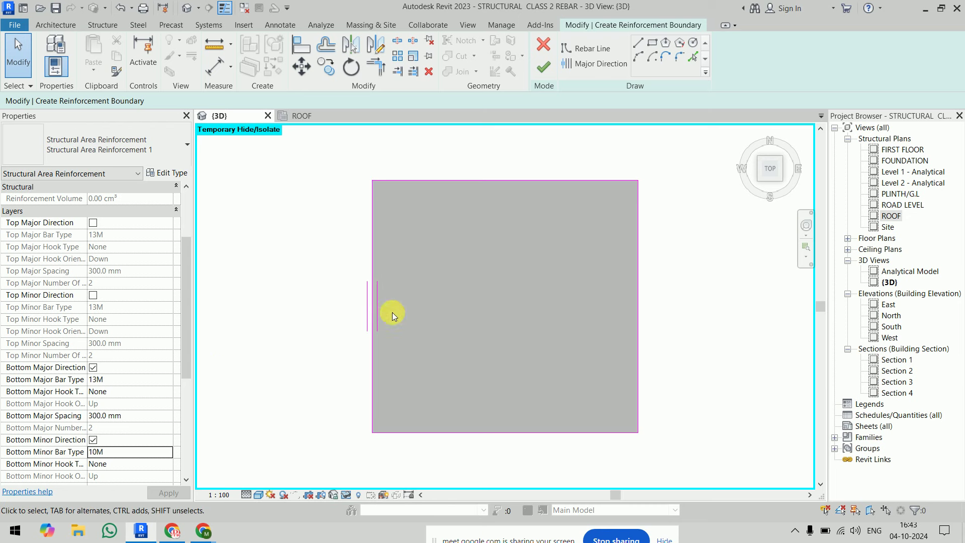
- Finish the bottom-only area reinforcement and reselect it in the 3D view
click(585, 73)
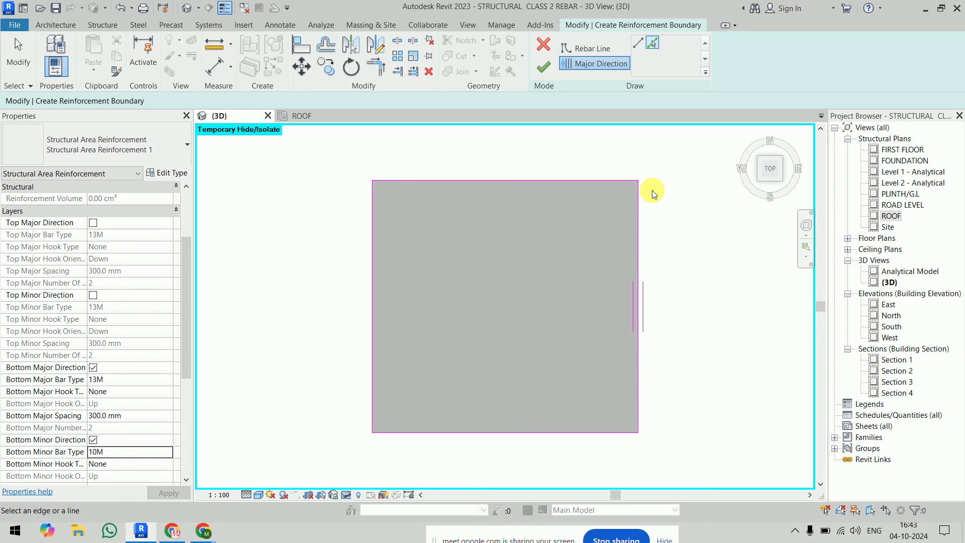
click(552, 74)
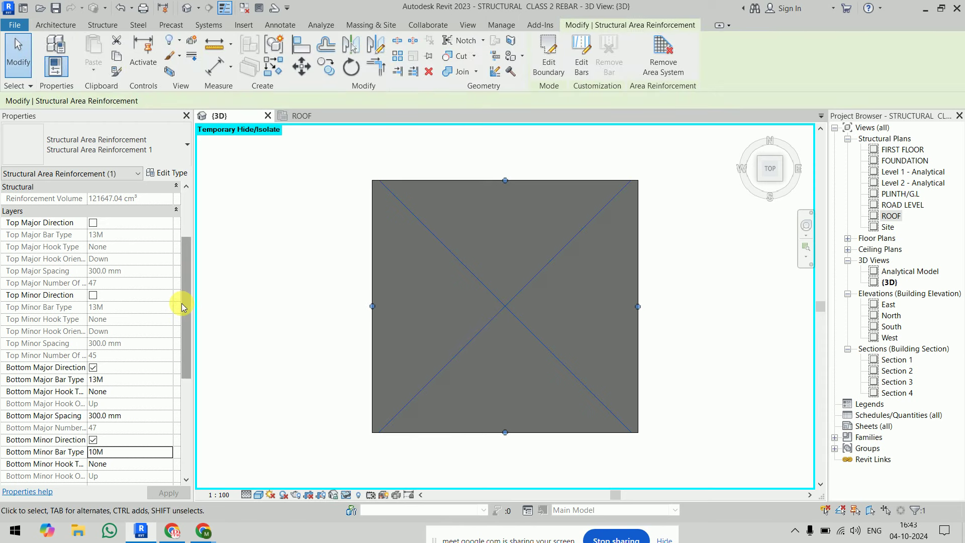
drag(182, 307, 188, 402)
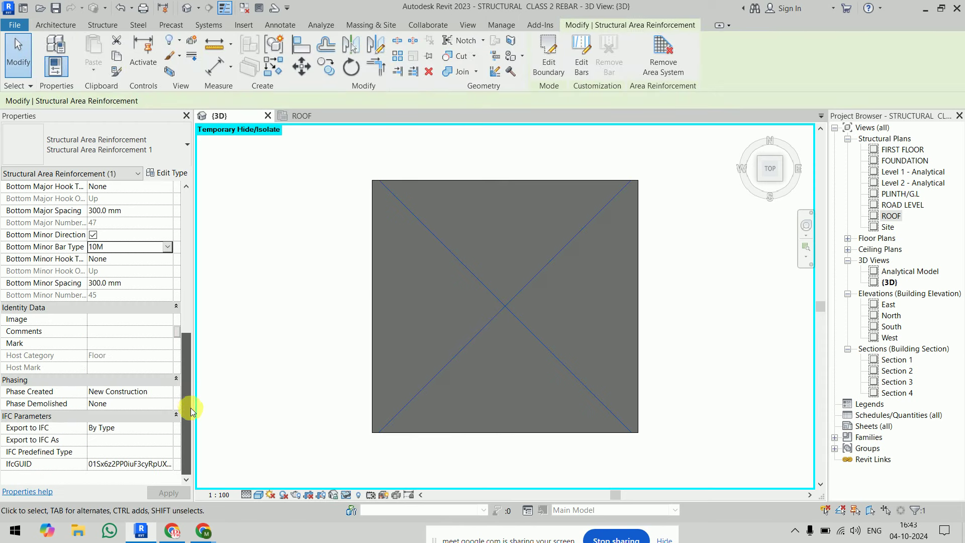
click(246, 323)
click(496, 294)
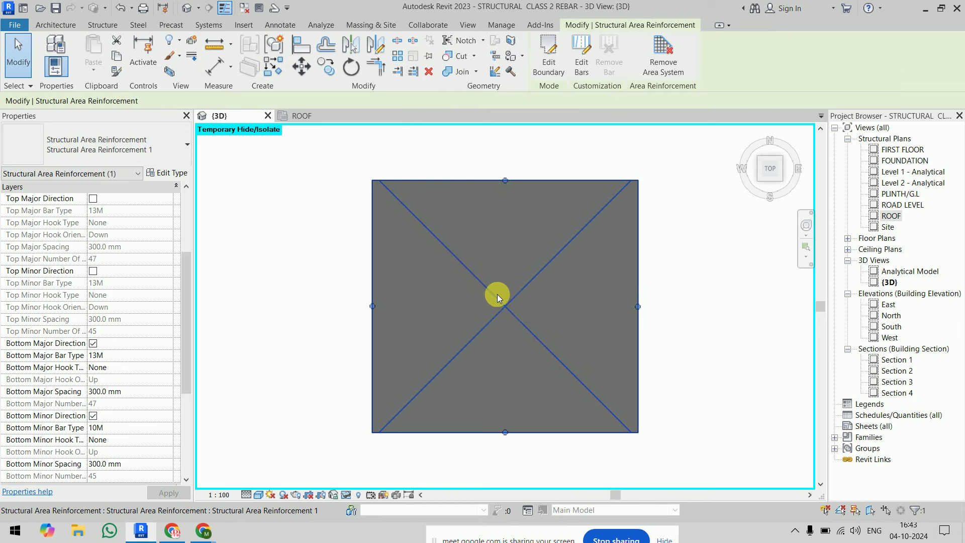
scroll(146, 333, up, 3)
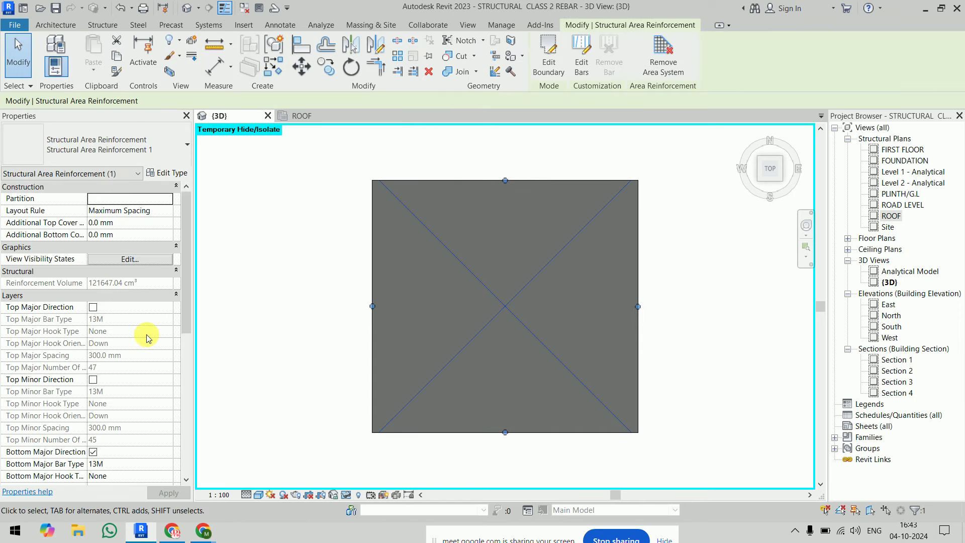
- Turn on View Unobscured for the reinforcement in the ROOF ceiling plan and South elevation
click(129, 258)
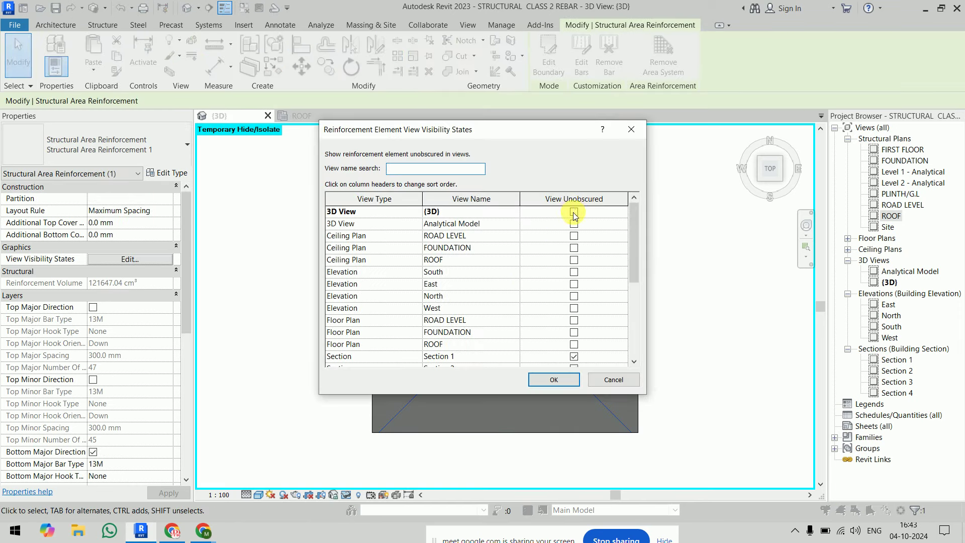
click(574, 260)
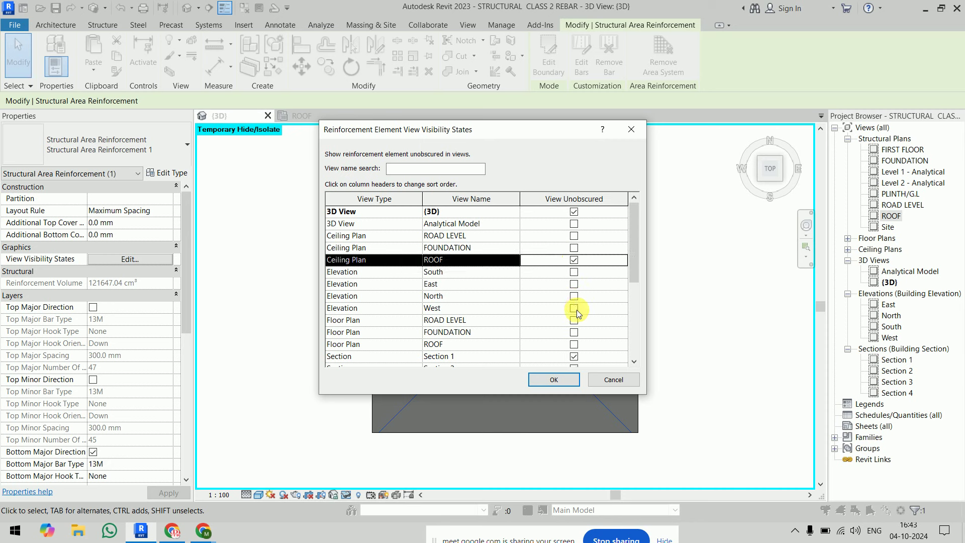
click(574, 272)
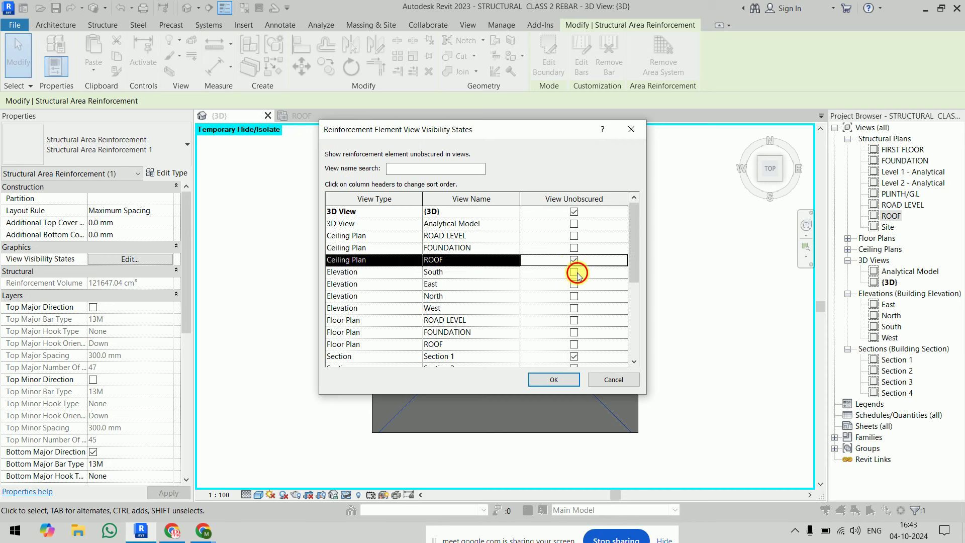
click(561, 377)
click(704, 311)
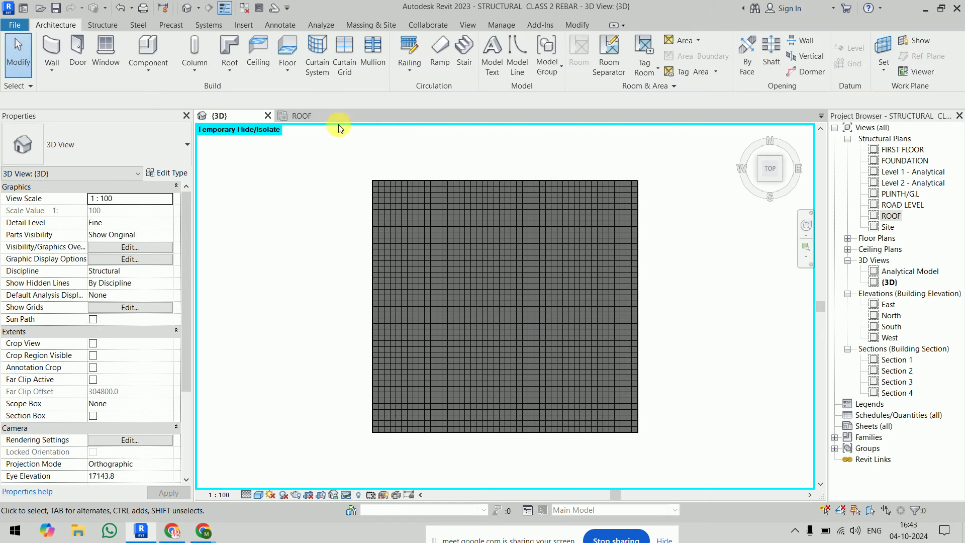
- Open the South elevation and zoom in on the roof slab's rebar
double_click(891, 326)
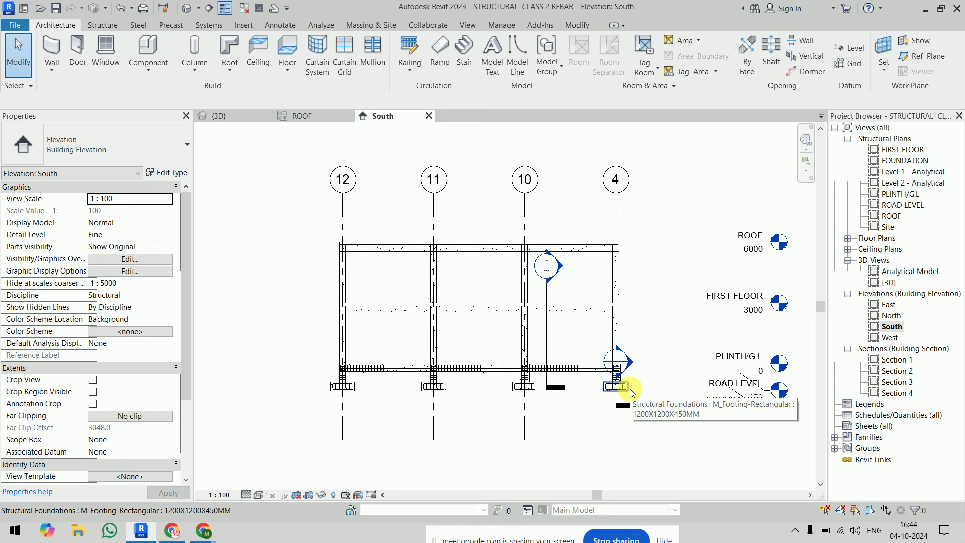
scroll(639, 251, up, 1)
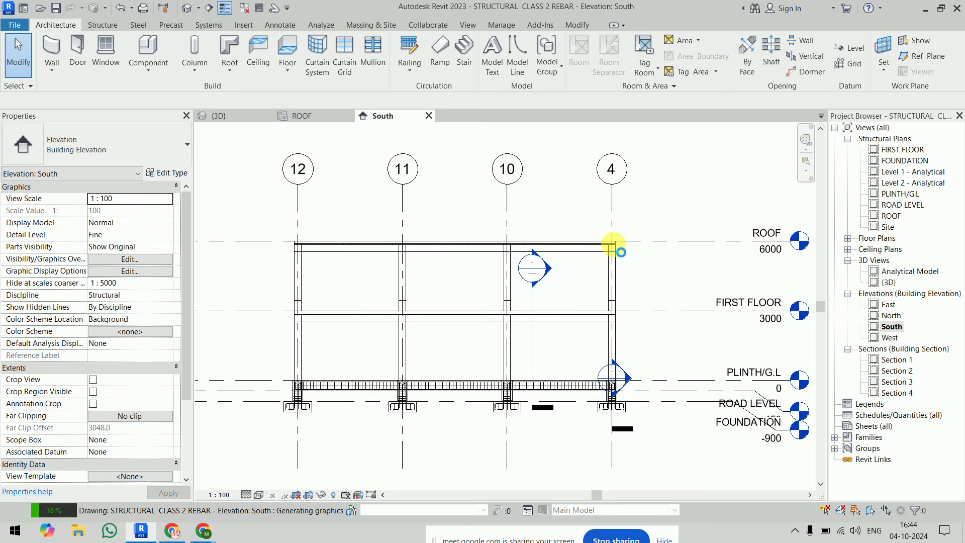
scroll(636, 252, up, 5)
scroll(468, 206, up, 3)
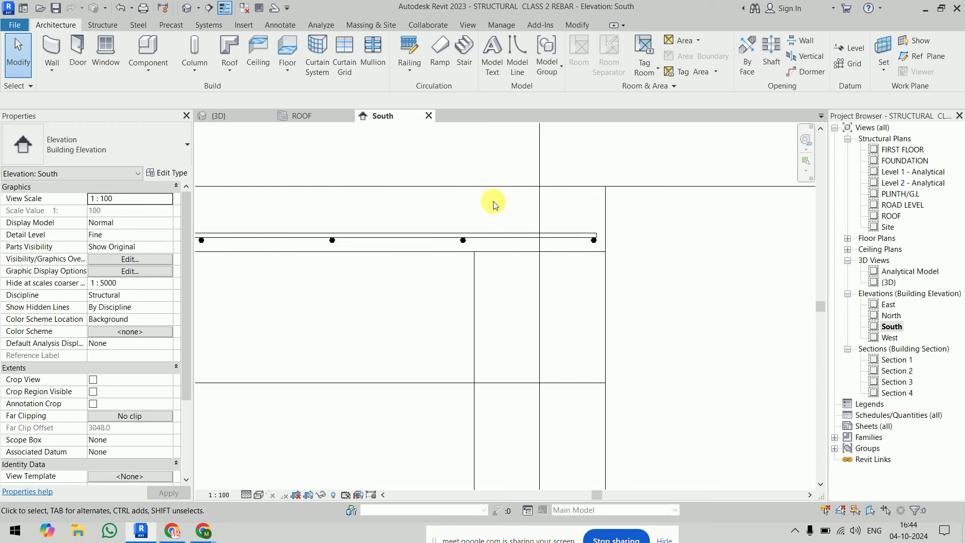
scroll(508, 214, up, 1)
middle_drag(510, 215, 582, 294)
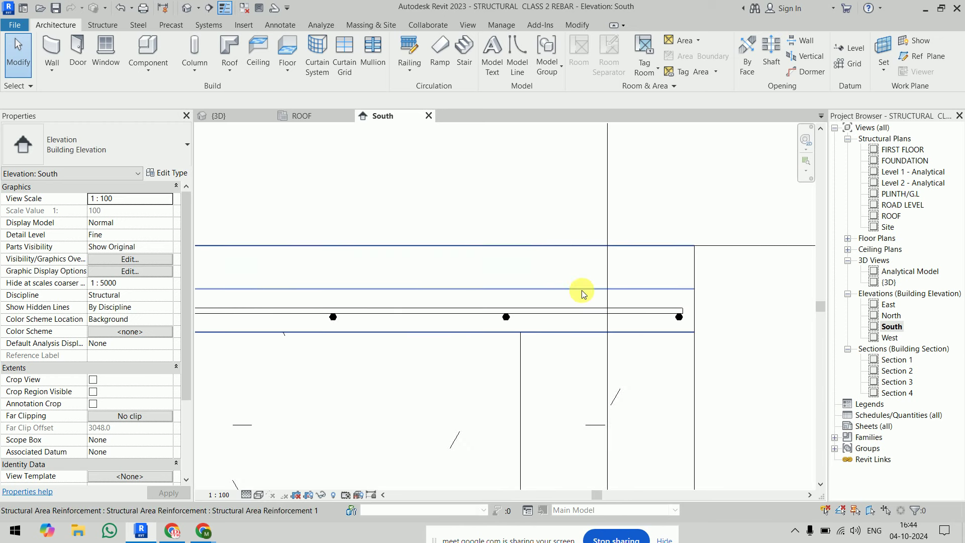
- Select the roof slab's area reinforcement and rebar sets and isolate them in the view
click(571, 243)
ctrl+click(508, 325)
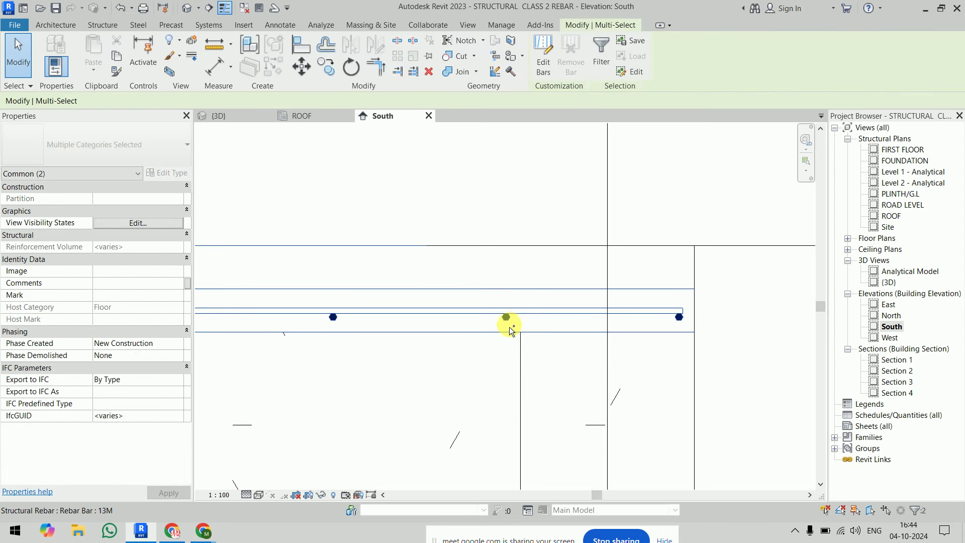
ctrl+click(507, 324)
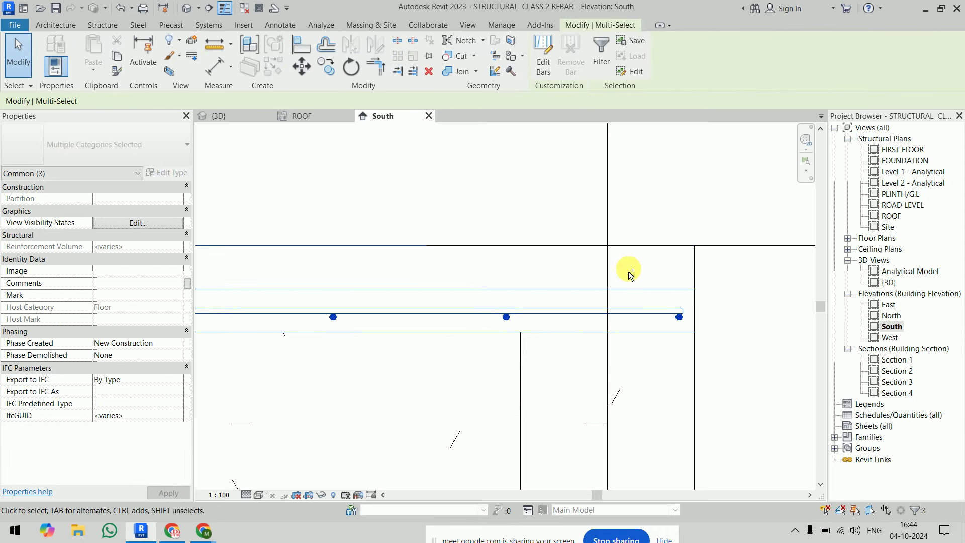
click(321, 497)
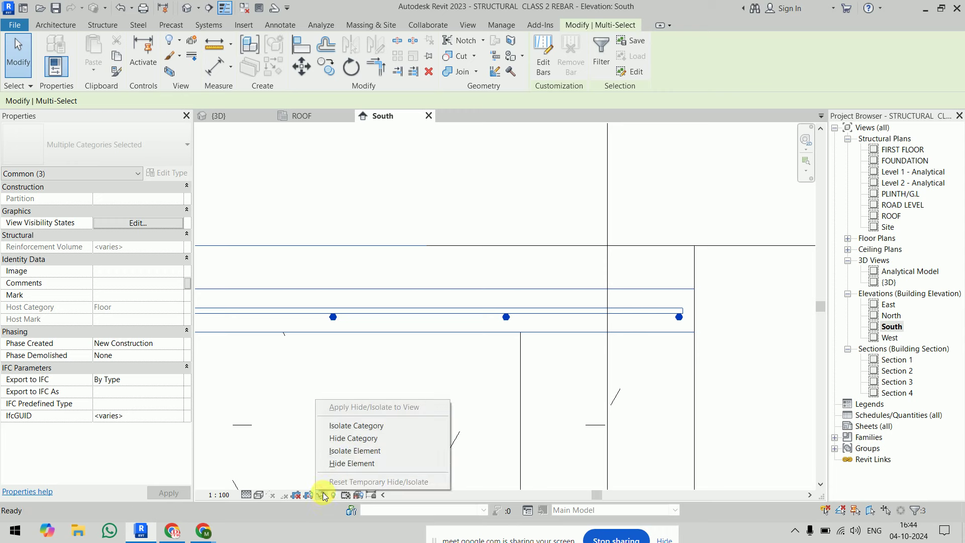
click(362, 450)
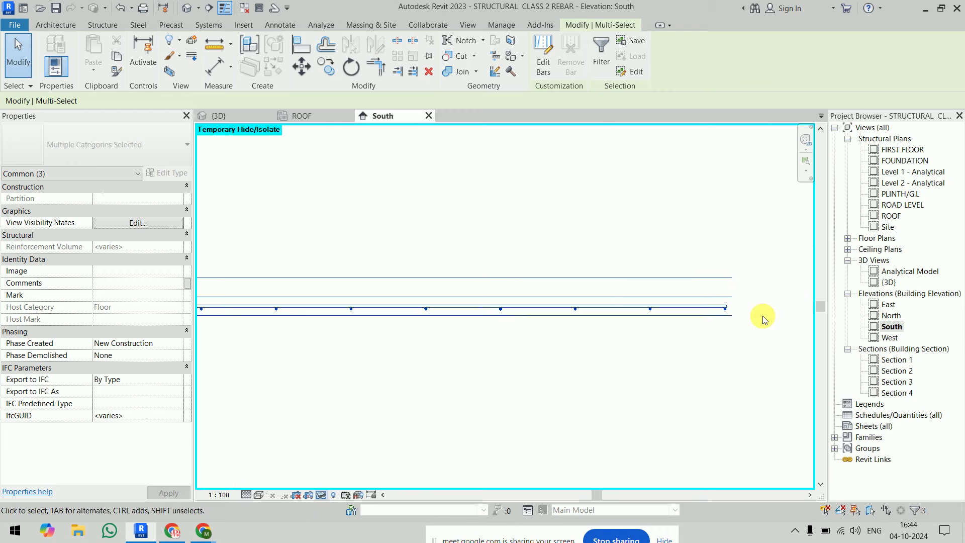
- Inspect the bottom 10M rebar set's properties: 45 bars at 296.6 mm
click(571, 313)
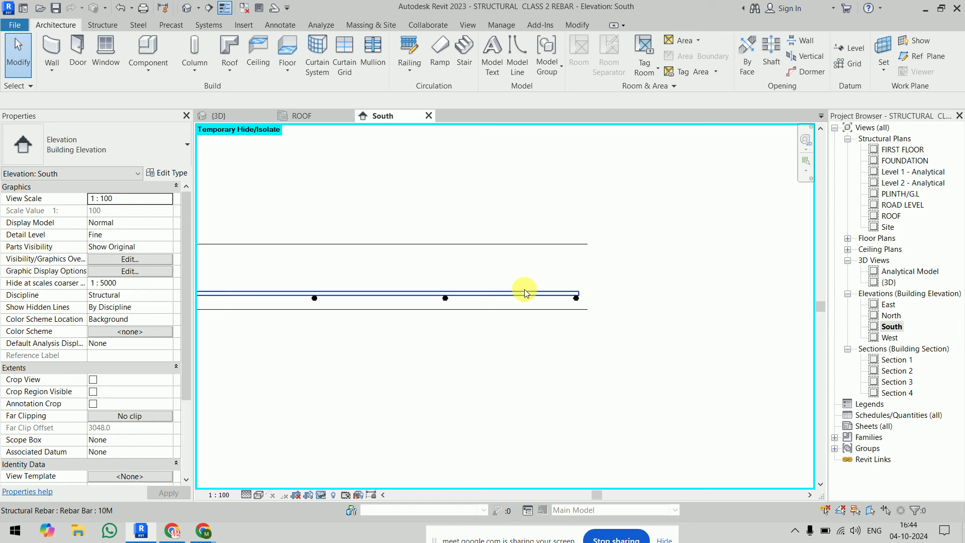
click(524, 289)
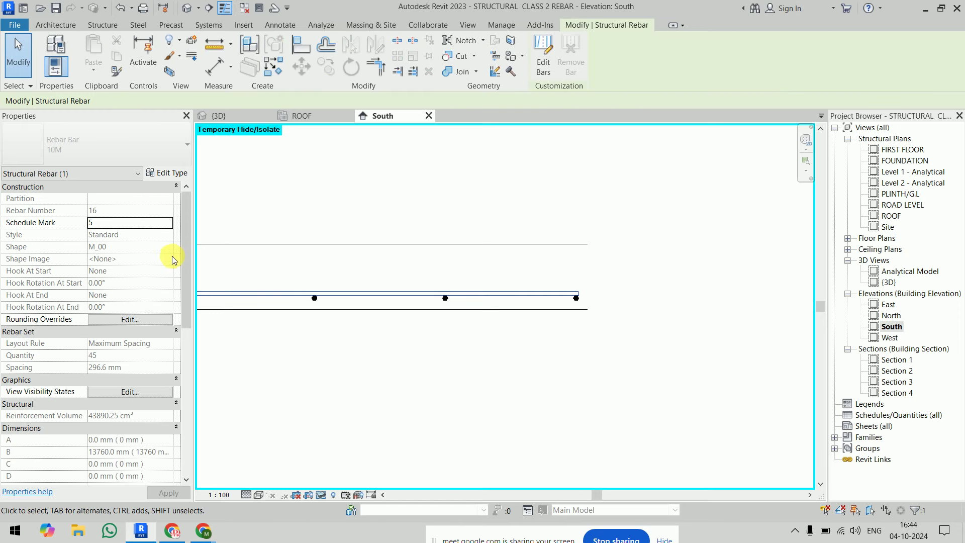
drag(186, 245, 190, 399)
click(417, 389)
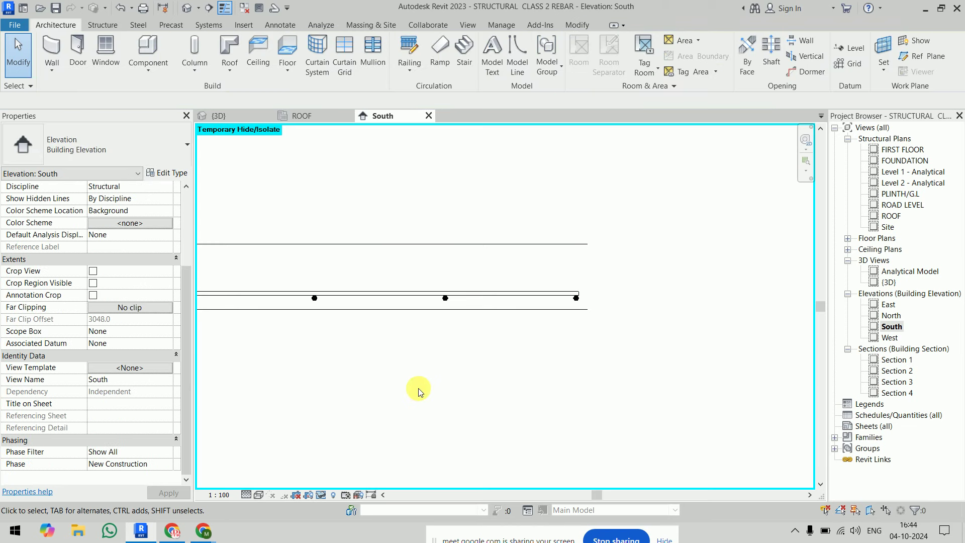
scroll(499, 314, down, 2)
middle_drag(514, 321, 706, 292)
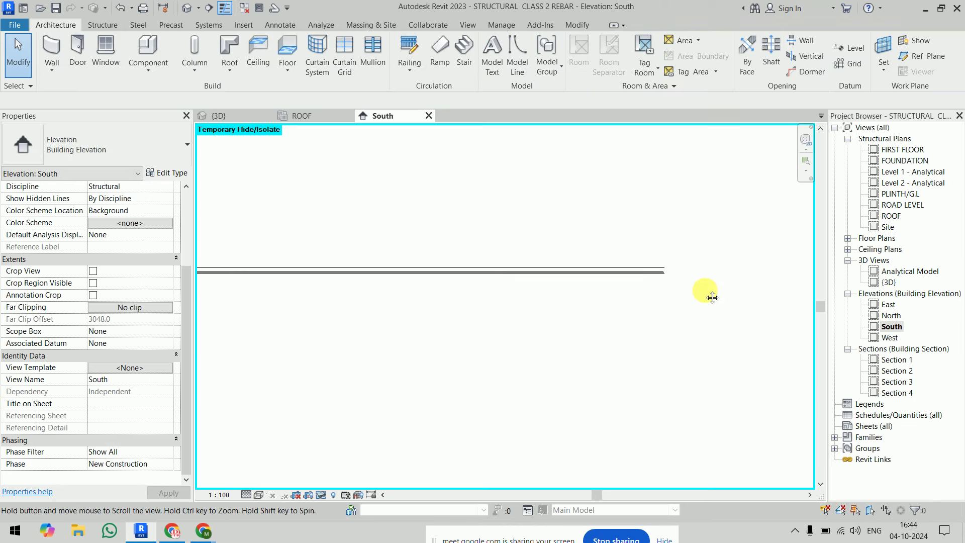
middle_drag(253, 274, 327, 301)
scroll(320, 261, up, 3)
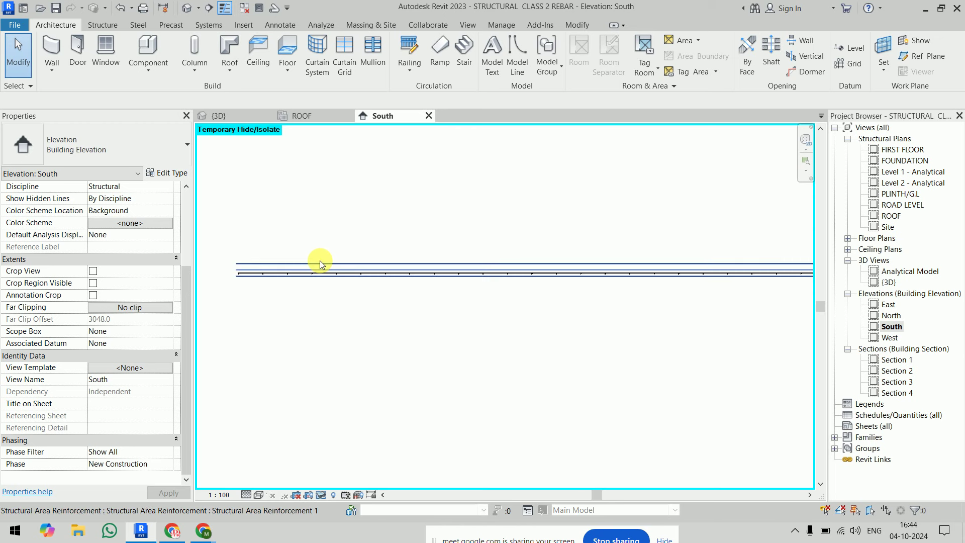
click(319, 308)
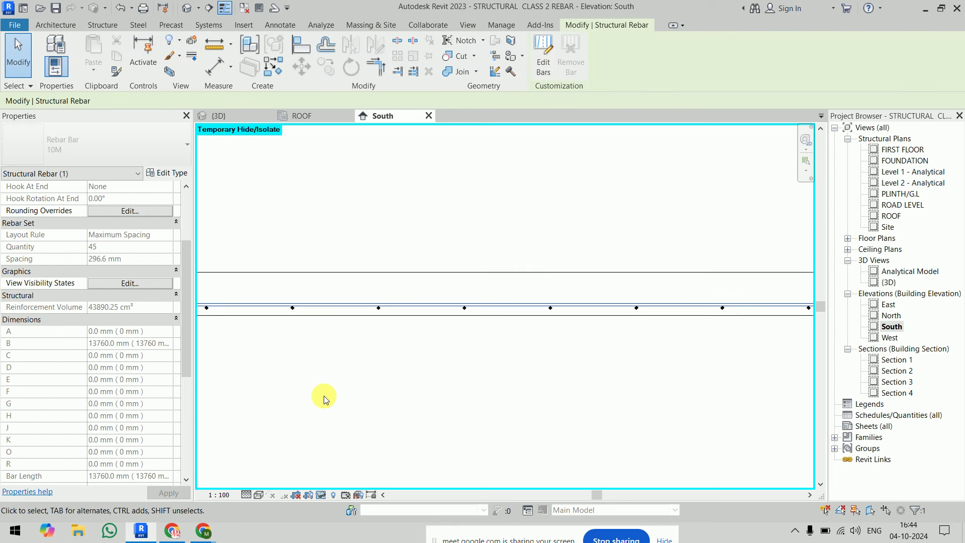
scroll(123, 286, up, 3)
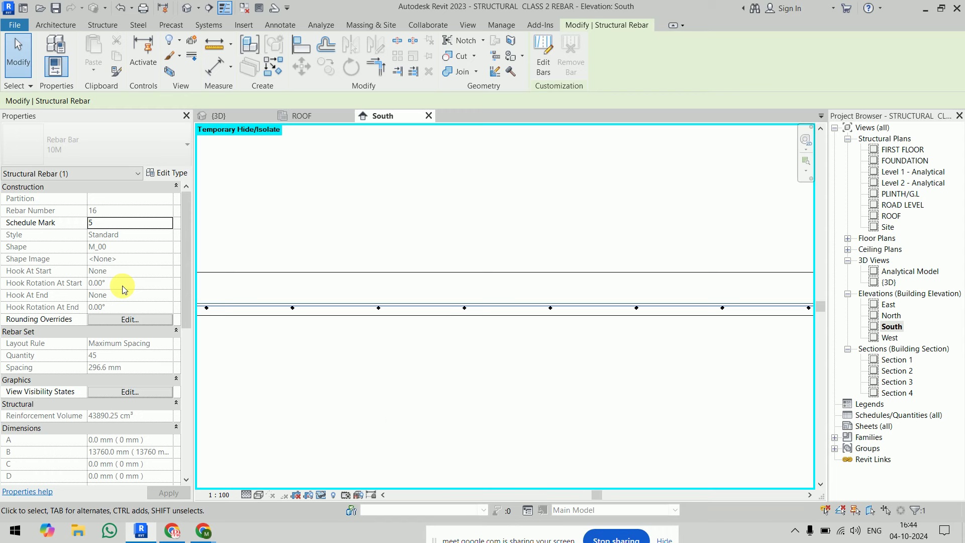
click(414, 409)
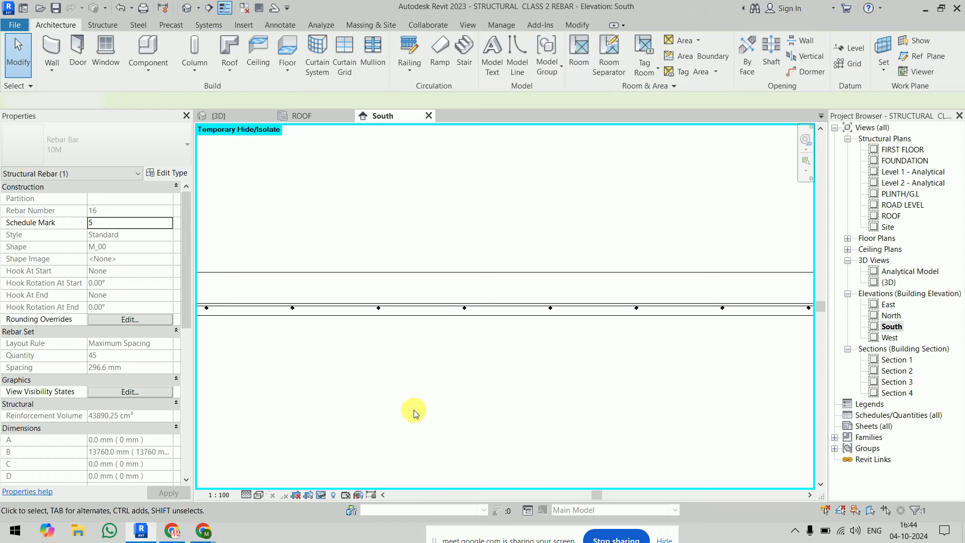
- In the ROOF plan, cycle through the overlapping rebar sets and select the 10M set
click(302, 116)
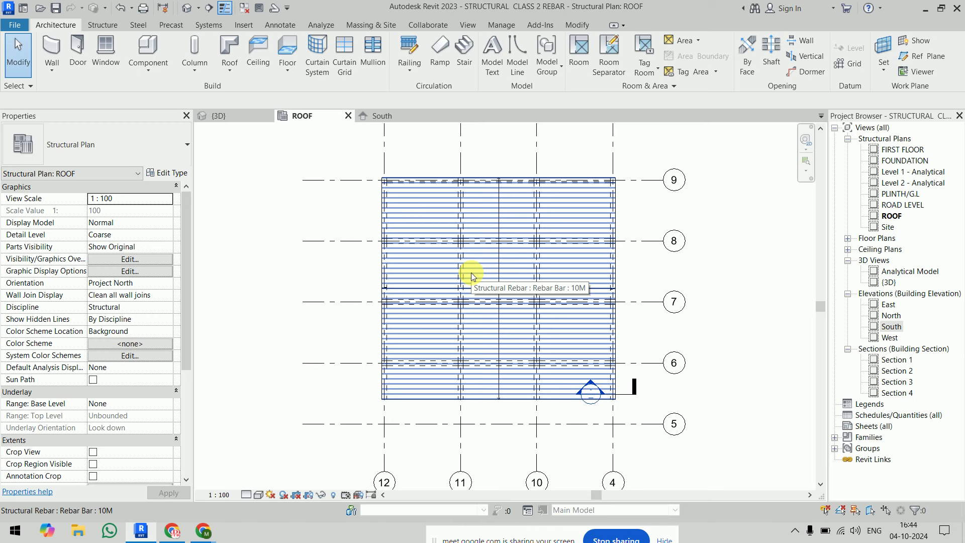
key(Tab)
key(Tab)
key(Tab)
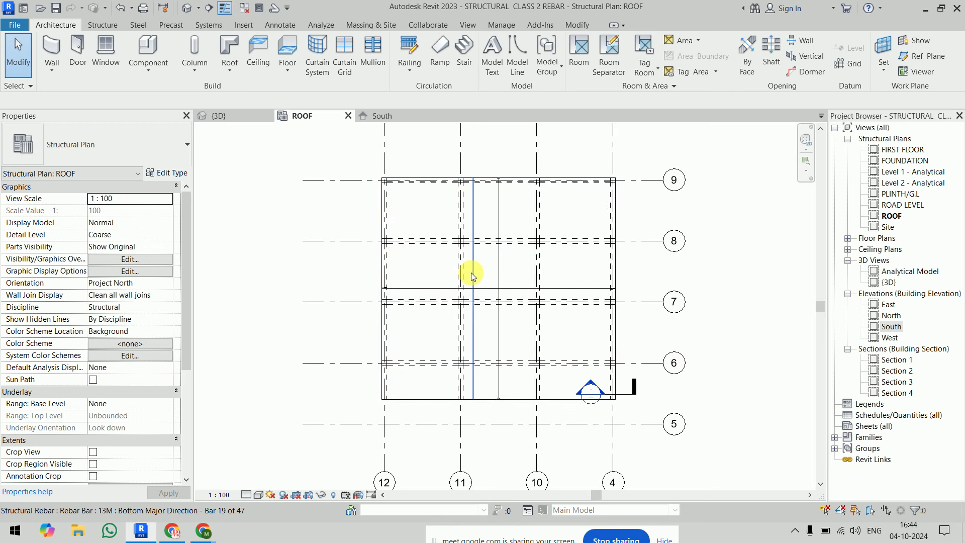
key(Tab)
click(472, 275)
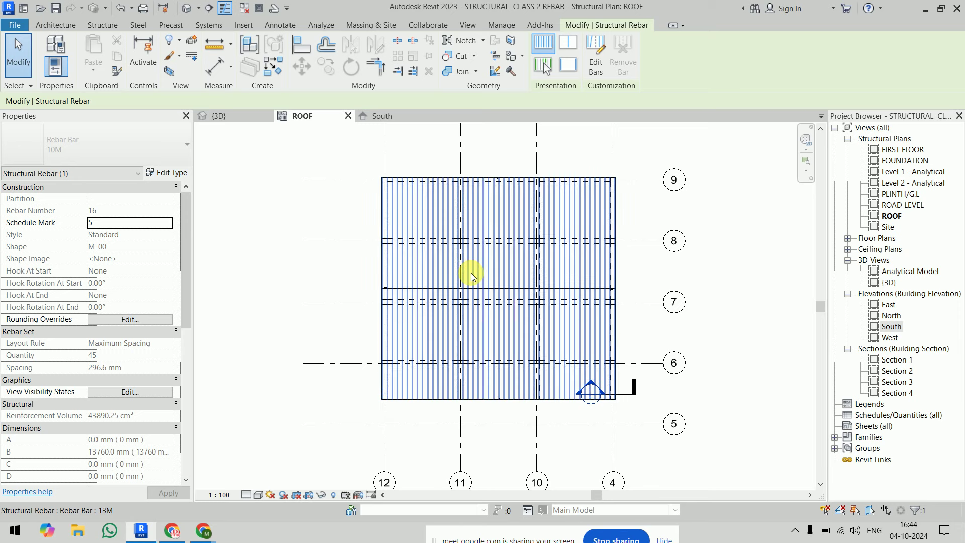
click(309, 156)
- In the 3D view, orbit to isometric and select the roof slab's area reinforcement
click(251, 116)
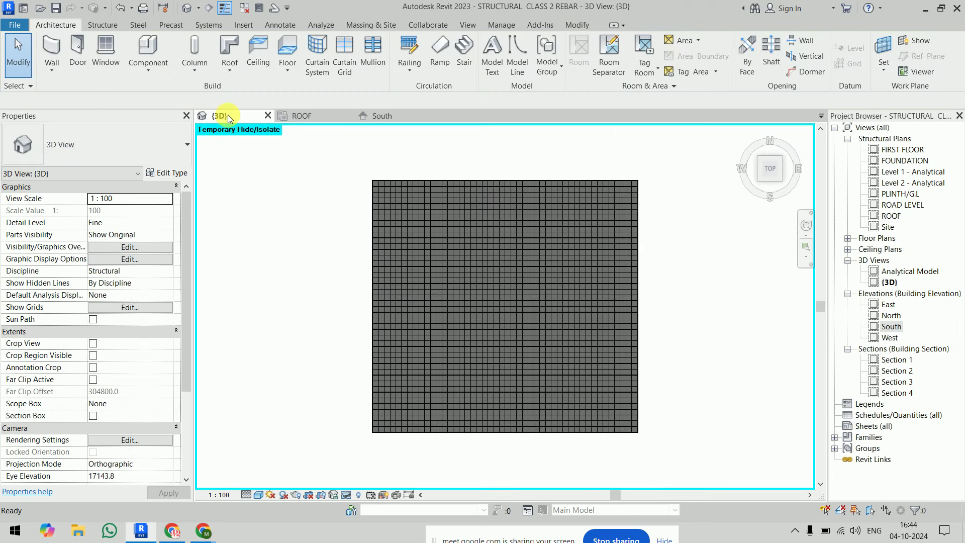
click(747, 134)
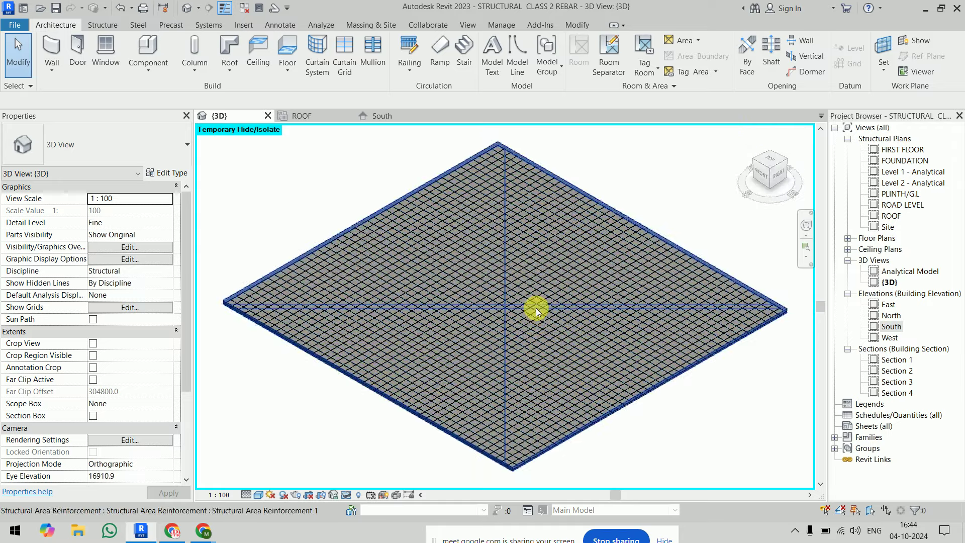
click(535, 307)
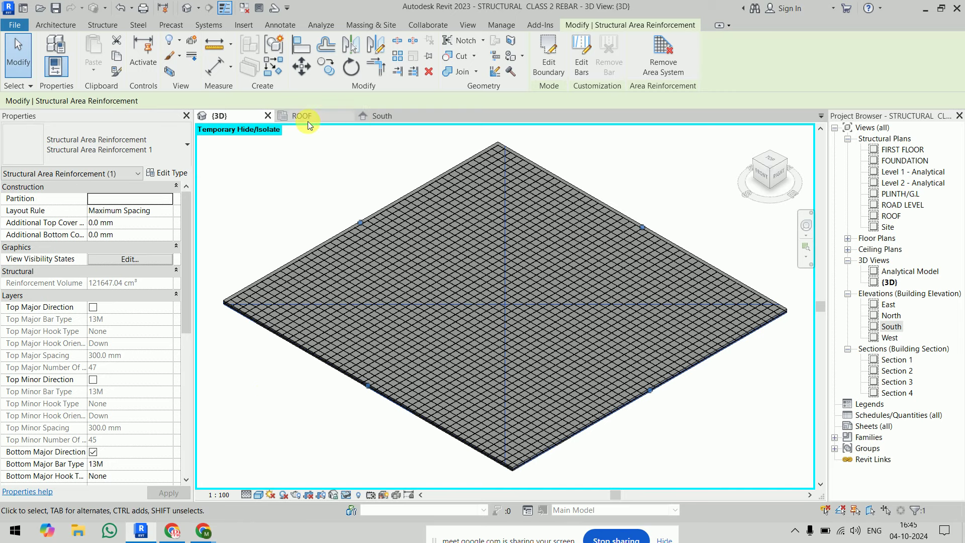
- Set the area reinforcement's Additional Bottom Cover to 40 mm
click(402, 116)
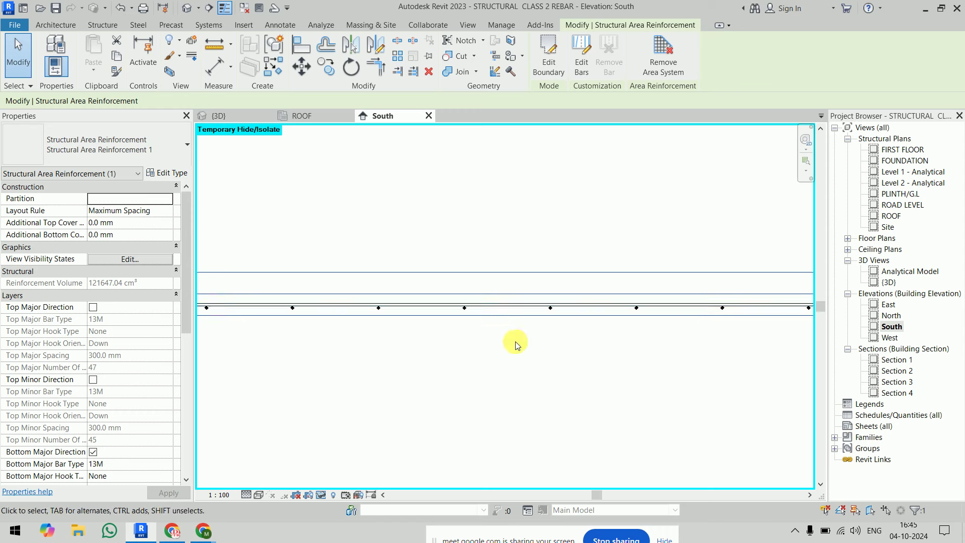
scroll(514, 342, down, 1)
scroll(317, 311, up, 2)
scroll(316, 310, up, 2)
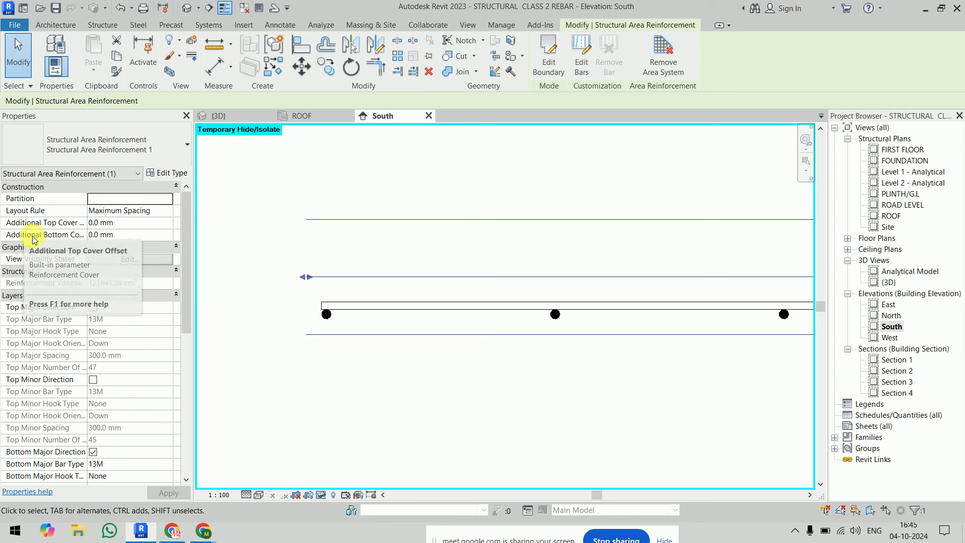
click(131, 235)
text(50)
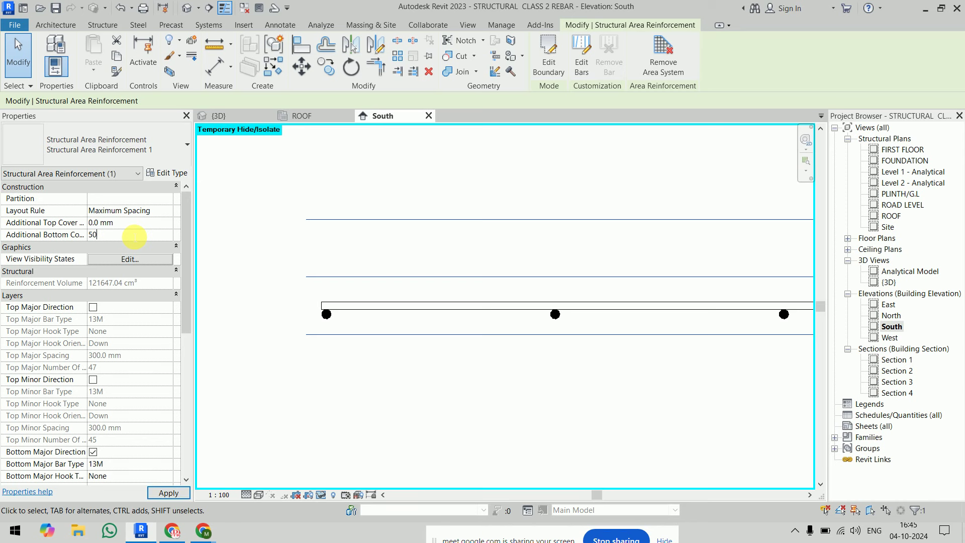
key(Return)
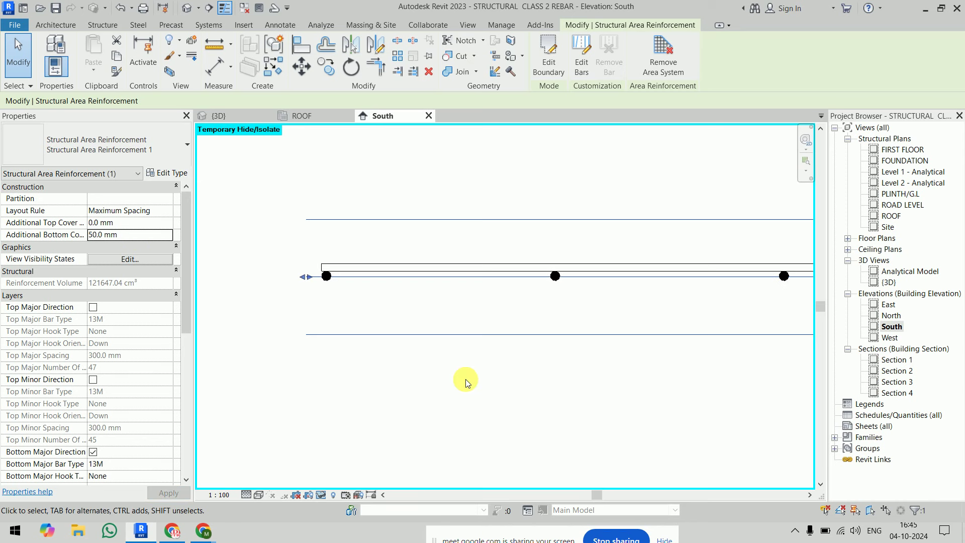
- Check the bottom bars' new position in the South elevation, then deselect
scroll(511, 258, up, 2)
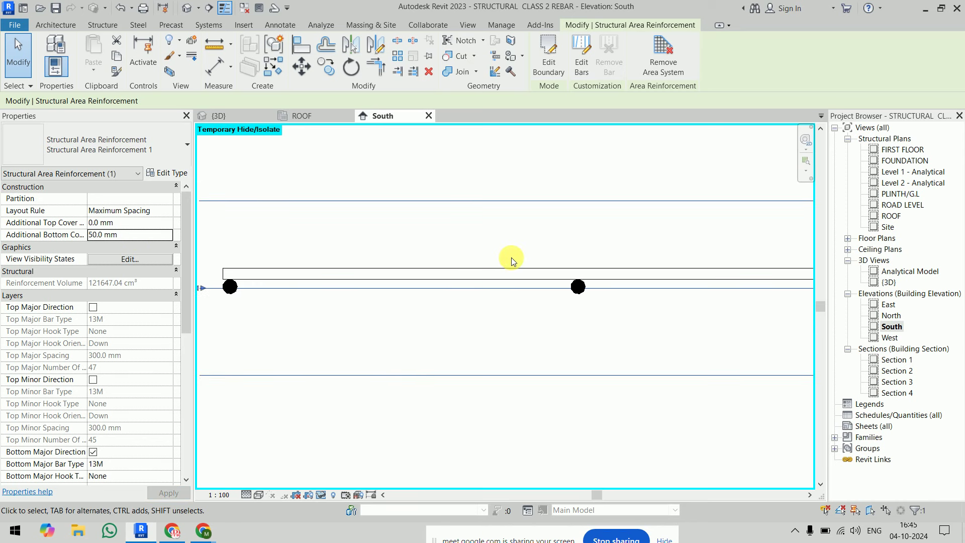
middle_drag(514, 264, 576, 263)
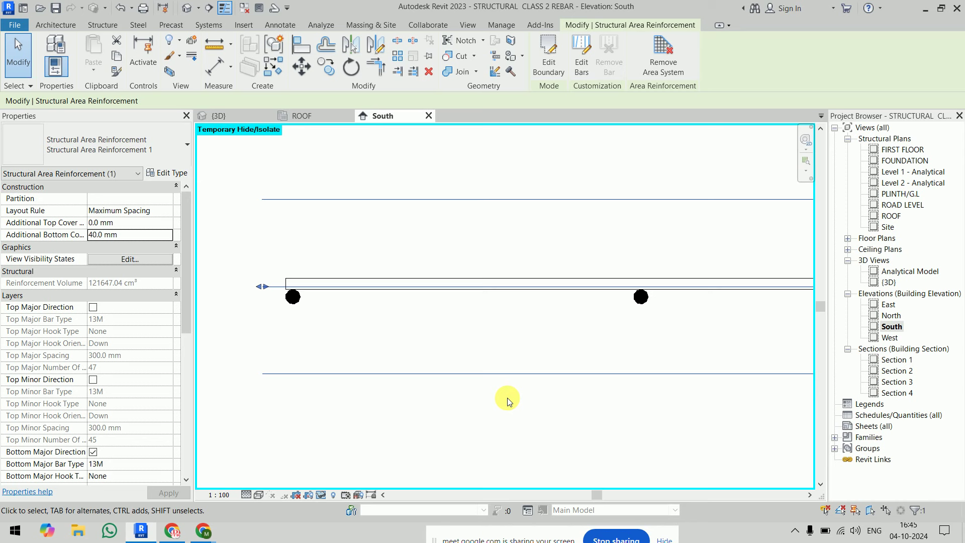
scroll(507, 397, down, 2)
mouse_move(525, 405)
middle_down()
mouse_move(655, 426)
mouse_move(340, 288)
middle_up()
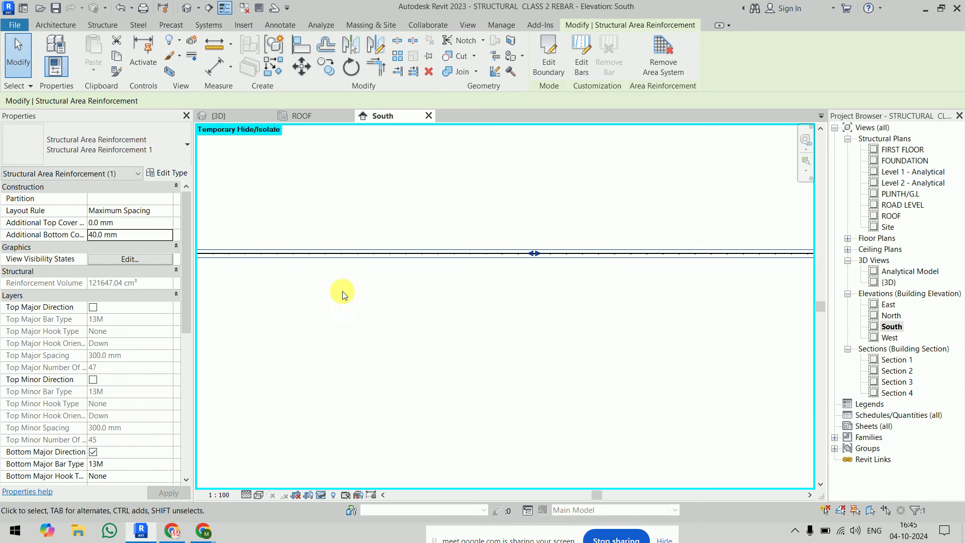
middle_drag(338, 323, 523, 270)
scroll(515, 263, up, 3)
scroll(517, 266, up, 2)
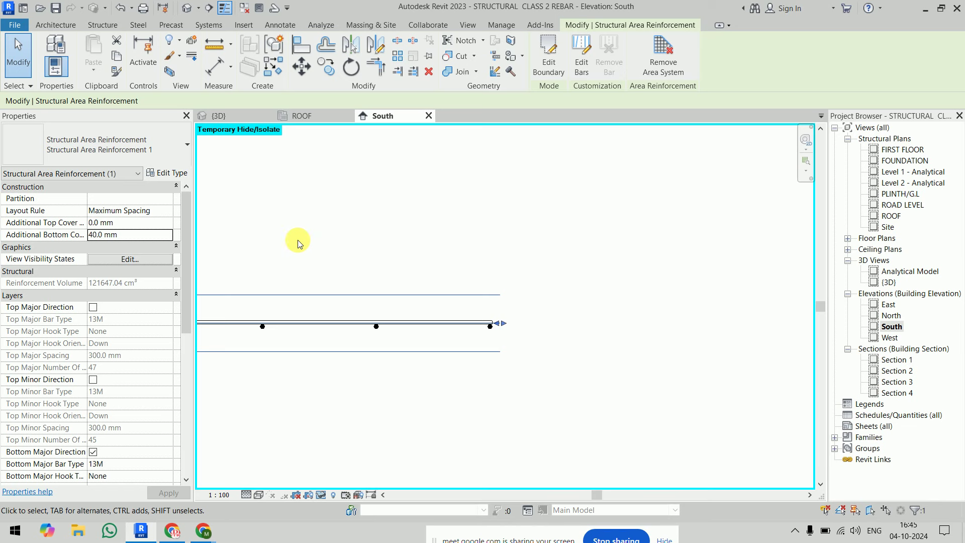
click(584, 258)
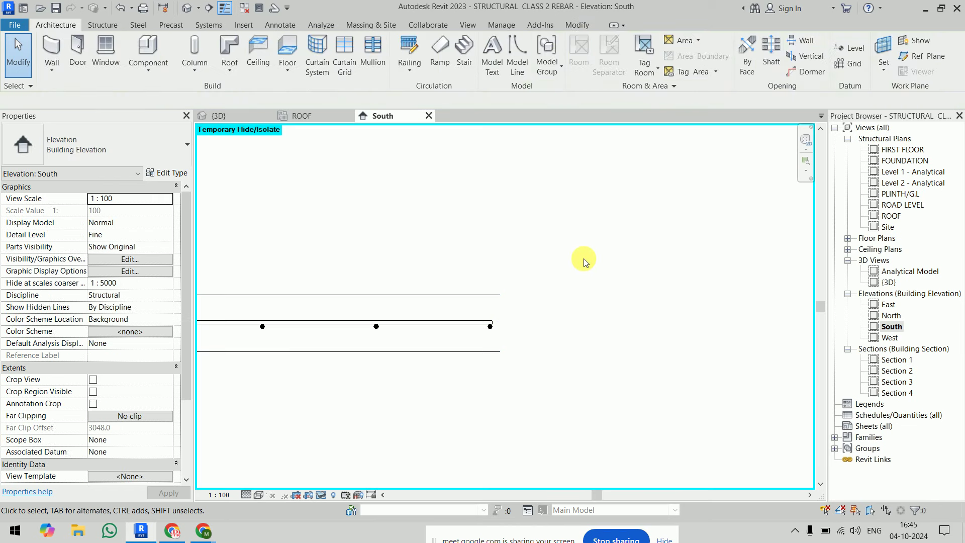
- Inspect the slab edge's area reinforcement bar grid close up in 3D, then zoom out and orbit
click(234, 115)
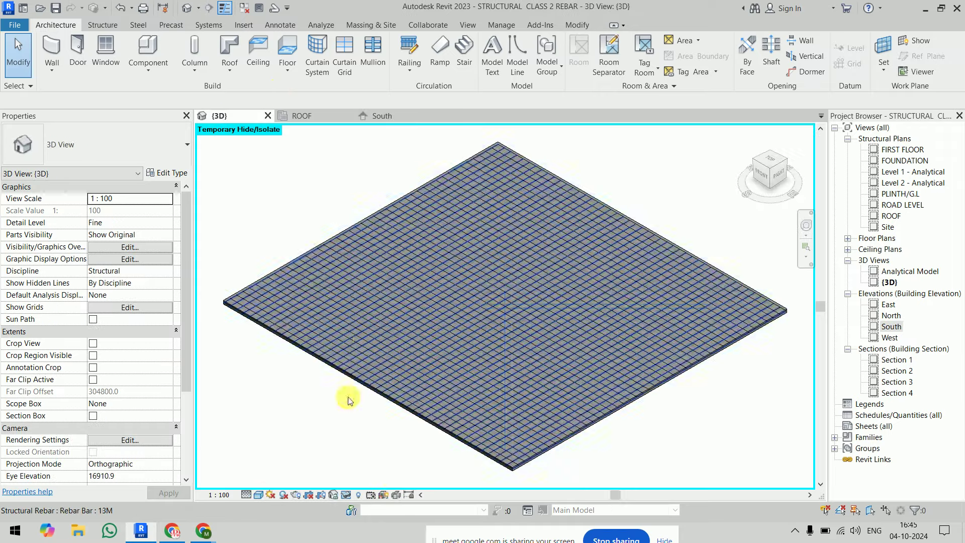
scroll(363, 430, up, 3)
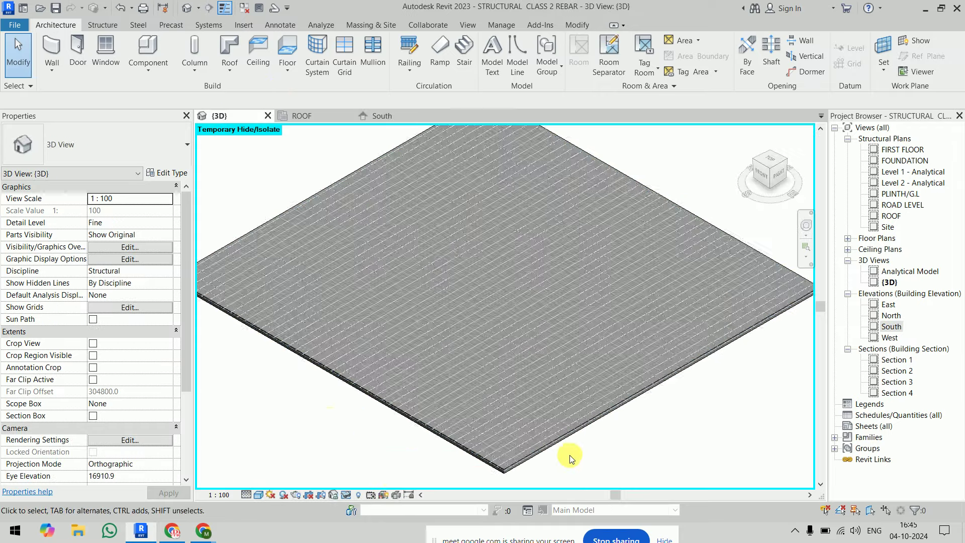
scroll(571, 452, up, 3)
scroll(491, 462, up, 1)
scroll(545, 431, up, 2)
scroll(482, 417, up, 2)
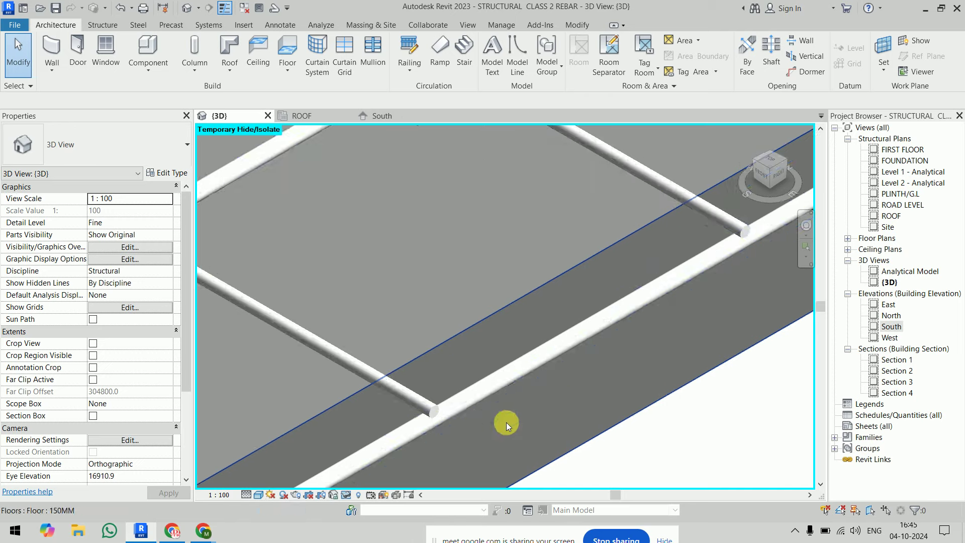
scroll(522, 407, up, 1)
scroll(548, 362, up, 2)
scroll(638, 266, down, 2)
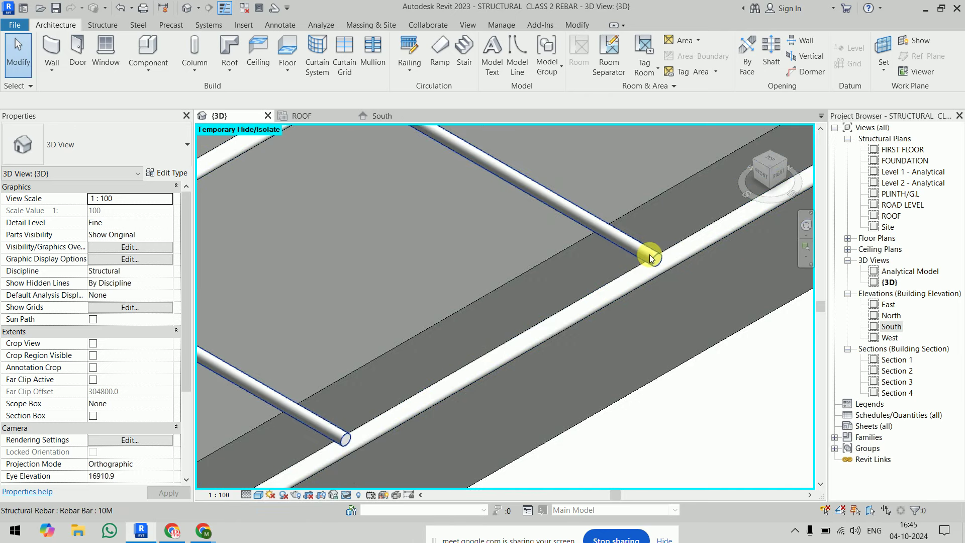
scroll(638, 379, down, 1)
scroll(638, 379, down, 1)
scroll(638, 379, down, 2)
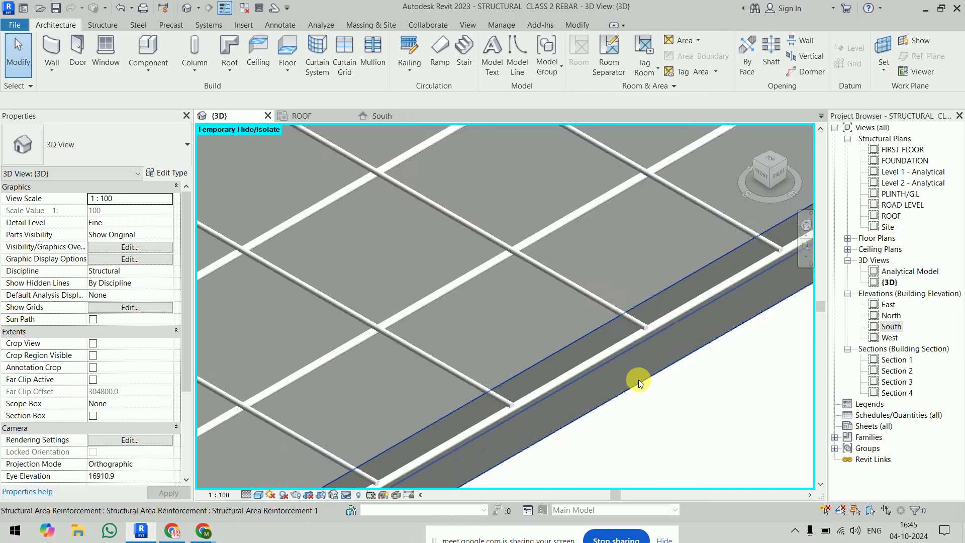
scroll(638, 379, down, 2)
scroll(638, 379, down, 1)
scroll(638, 379, down, 1)
scroll(639, 381, down, 2)
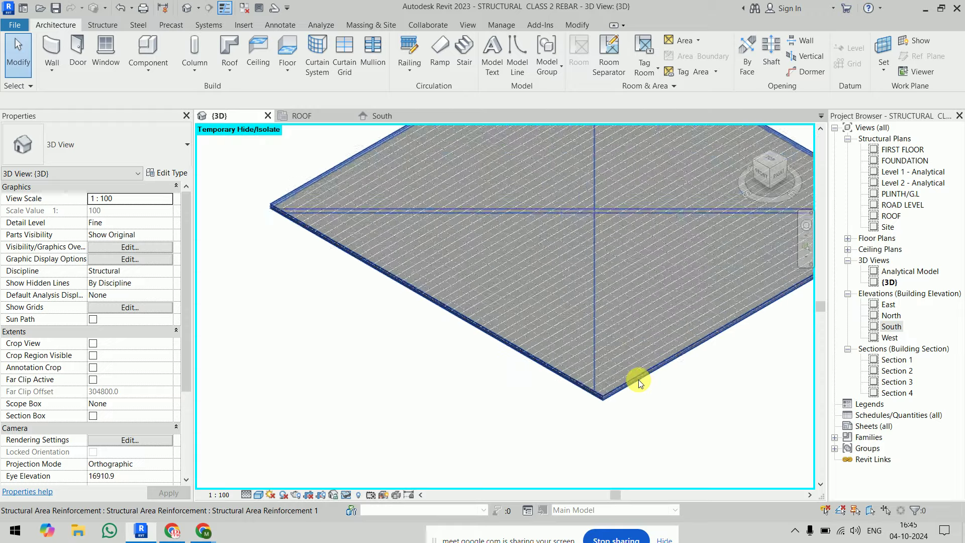
scroll(618, 360, down, 2)
mouse_move(599, 338)
shift+middle_down()
mouse_move(693, 332)
mouse_move(555, 351)
shift+middle_up()
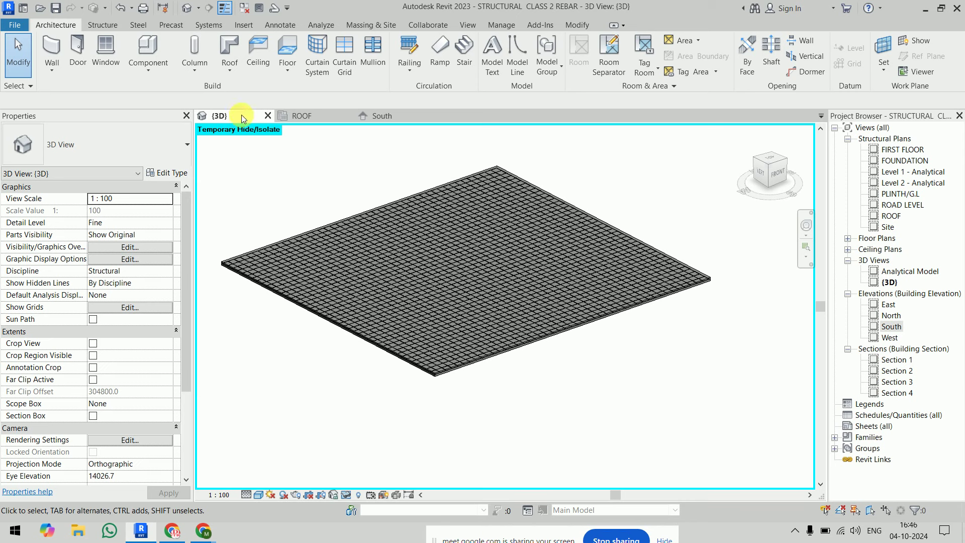
- Reset Temporary Hide/Isolate so the whole reinforced structural frame shows again
click(346, 498)
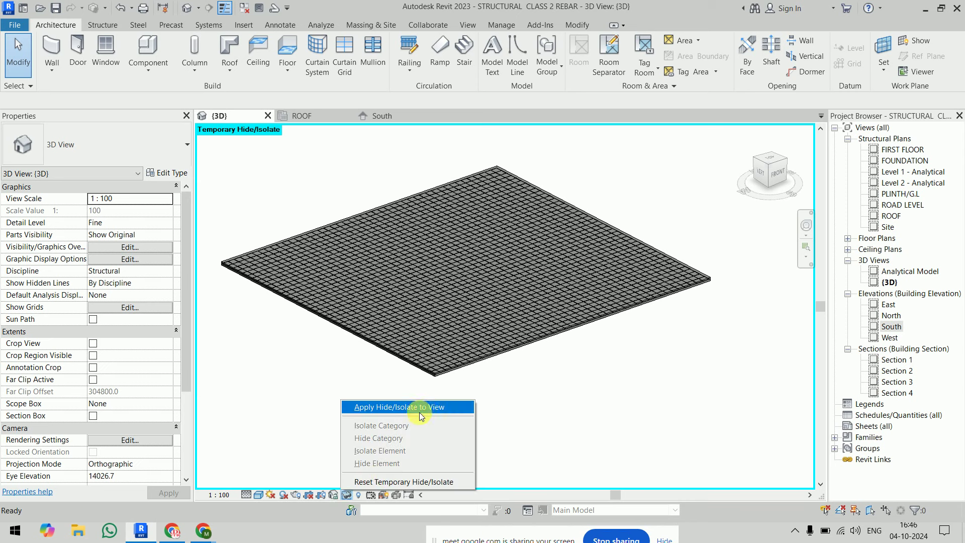
click(414, 481)
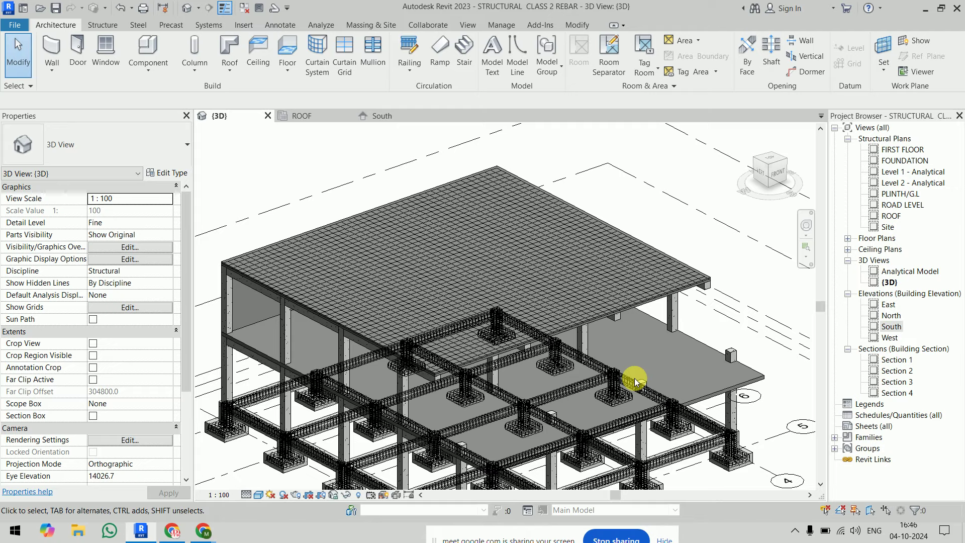
scroll(638, 372, down, 2)
middle_drag(637, 351, 603, 270)
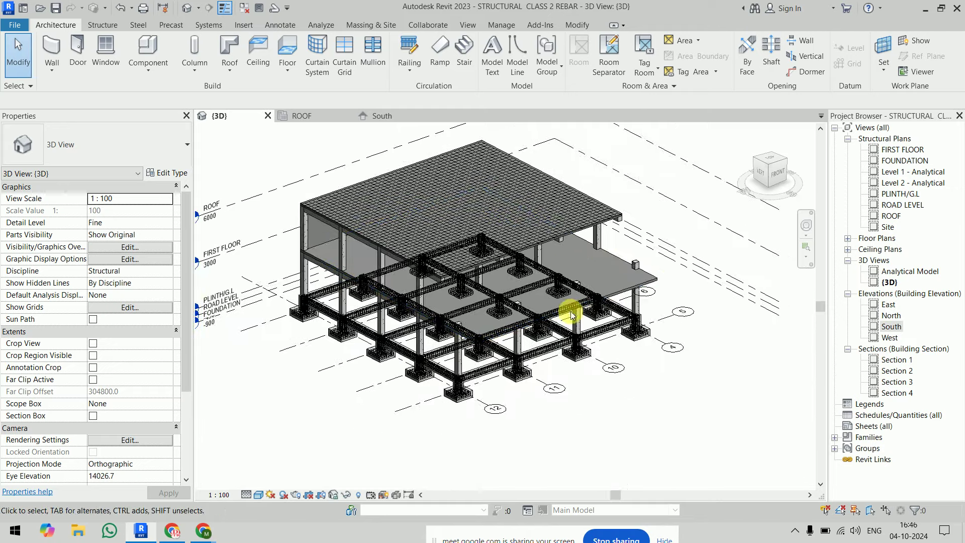
mouse_move(631, 316)
shift+middle_down()
mouse_move(606, 174)
mouse_move(556, 166)
mouse_move(586, 140)
shift+middle_up()
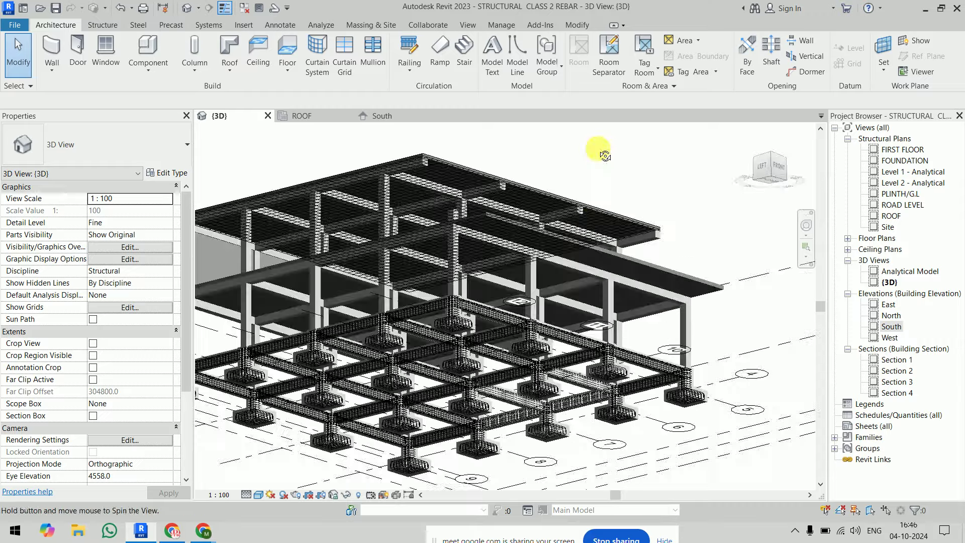
- Select the 150MM FIRST FLOOR slab and orbit to view it from above and below
scroll(545, 183, up, 3)
scroll(418, 174, up, 2)
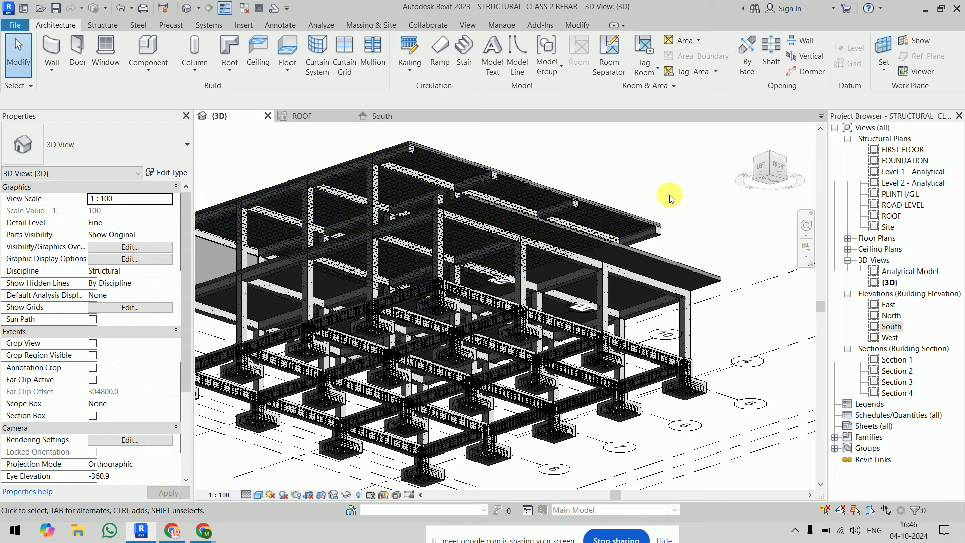
click(661, 245)
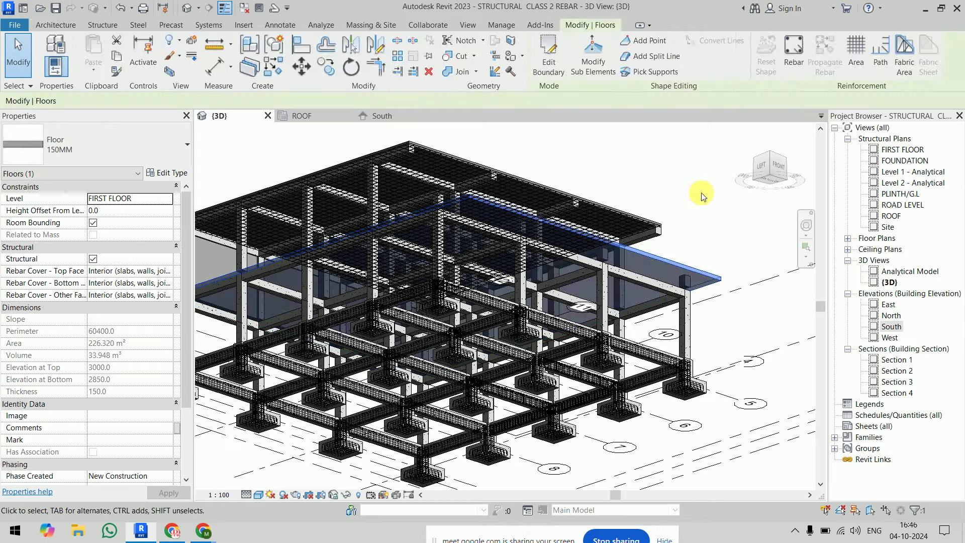
shift+middle_drag(701, 192, 679, 363)
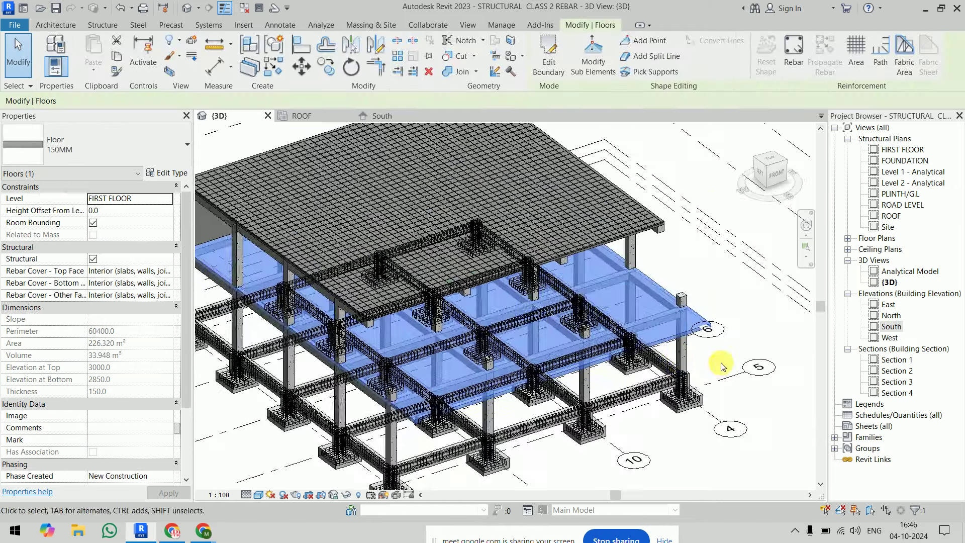
mouse_move(710, 402)
shift+middle_down()
mouse_move(716, 235)
mouse_move(707, 270)
shift+middle_up()
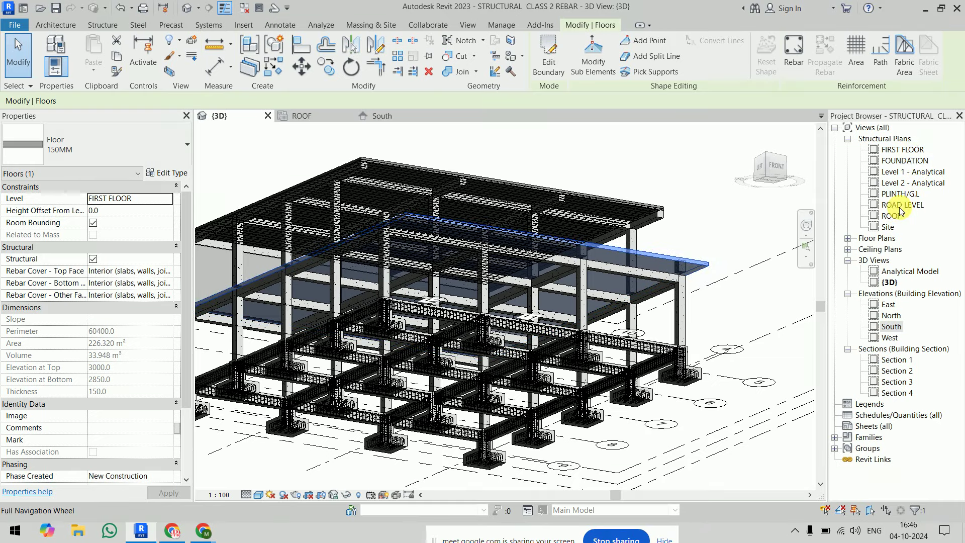
- Open the FIRST FLOOR structural plan and clear the slab selection
double_click(904, 150)
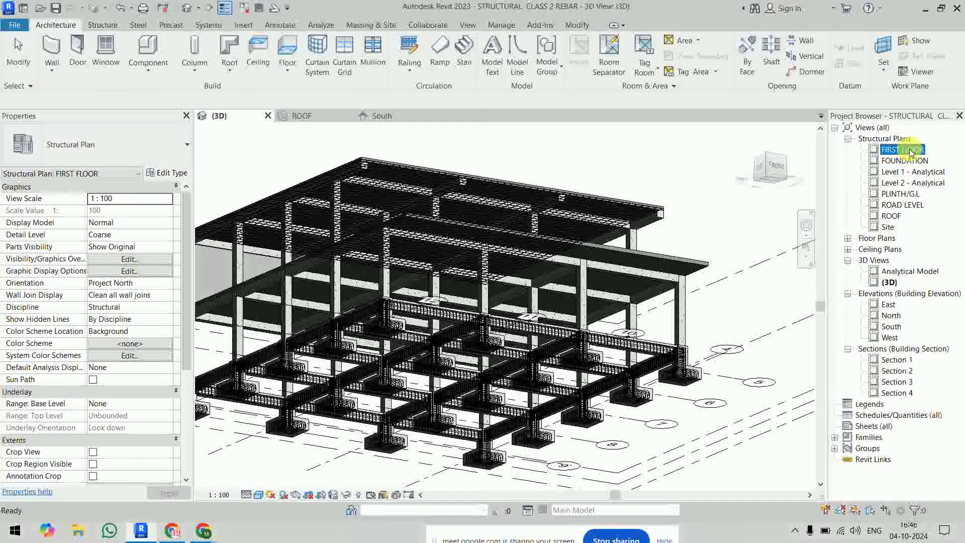
scroll(474, 354, up, 4)
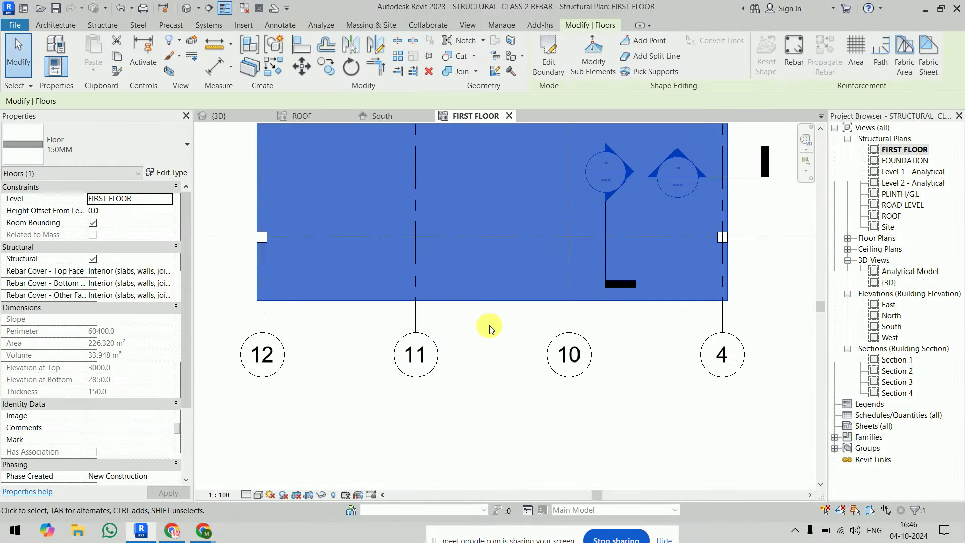
click(490, 378)
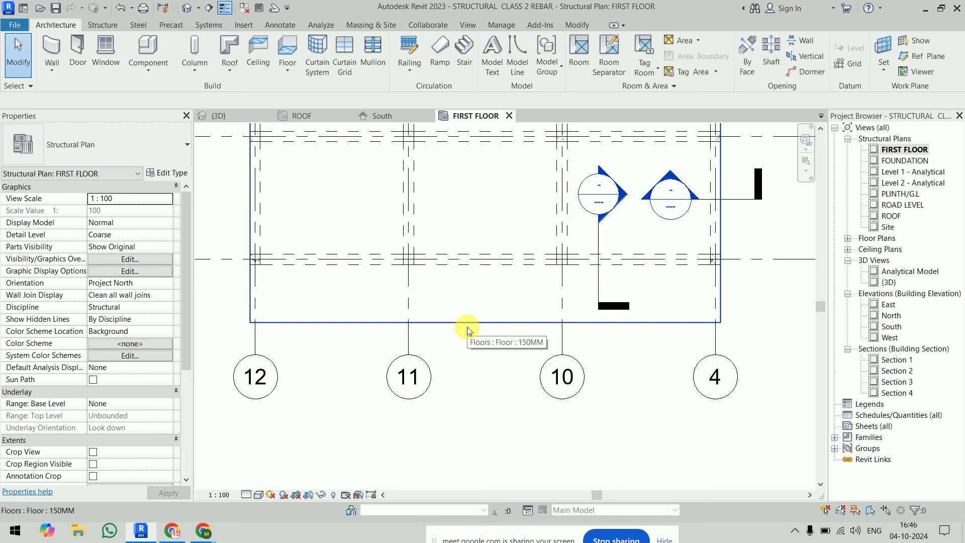
- Measure an 1850 aligned dimension with DI without keeping it, then view the whole floor
key(d)
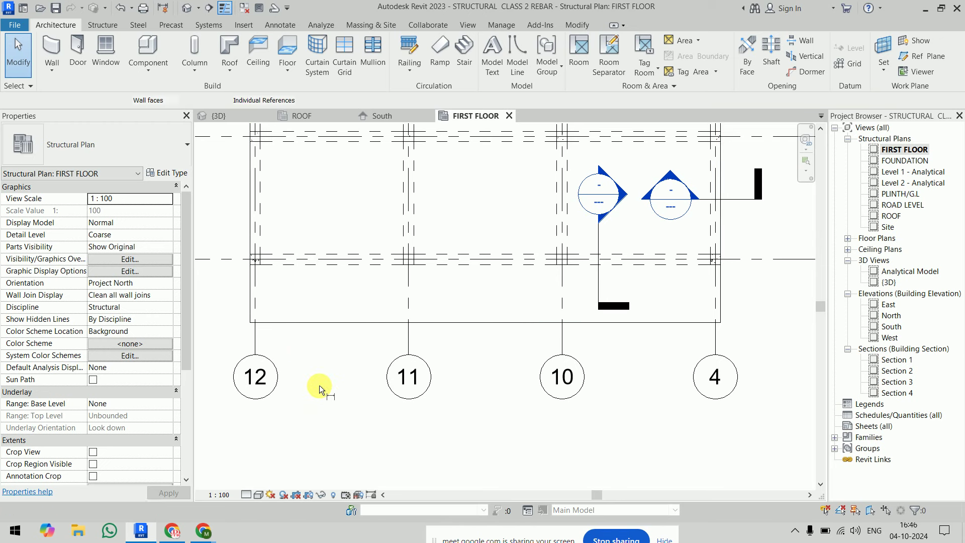
key(i)
scroll(308, 257, up, 2)
scroll(308, 257, up, 2)
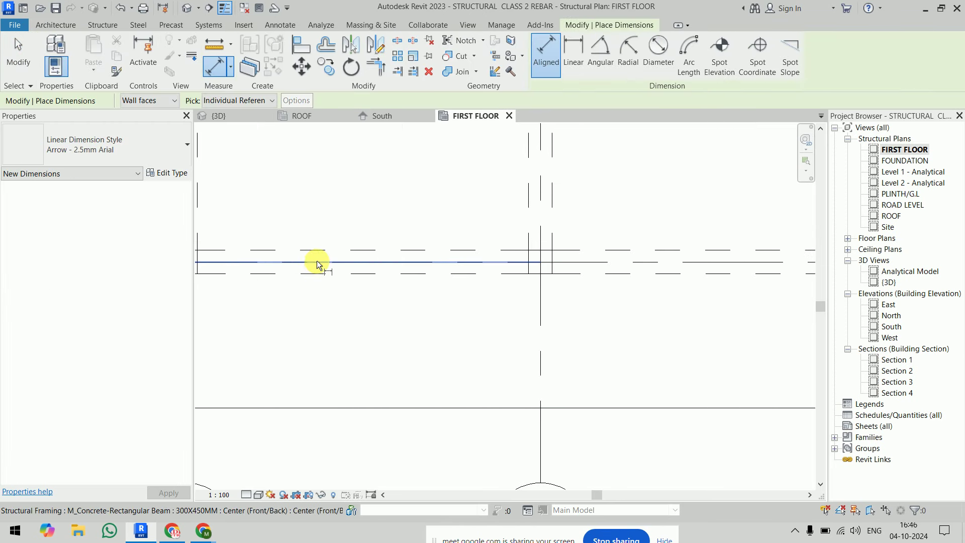
click(317, 260)
click(345, 408)
scroll(507, 311, down, 3)
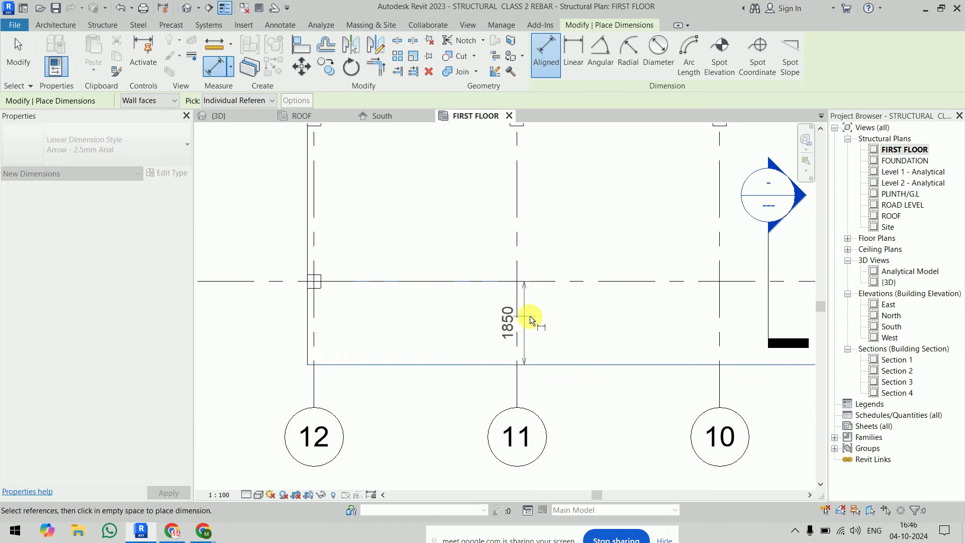
key(Escape)
key(Escape)
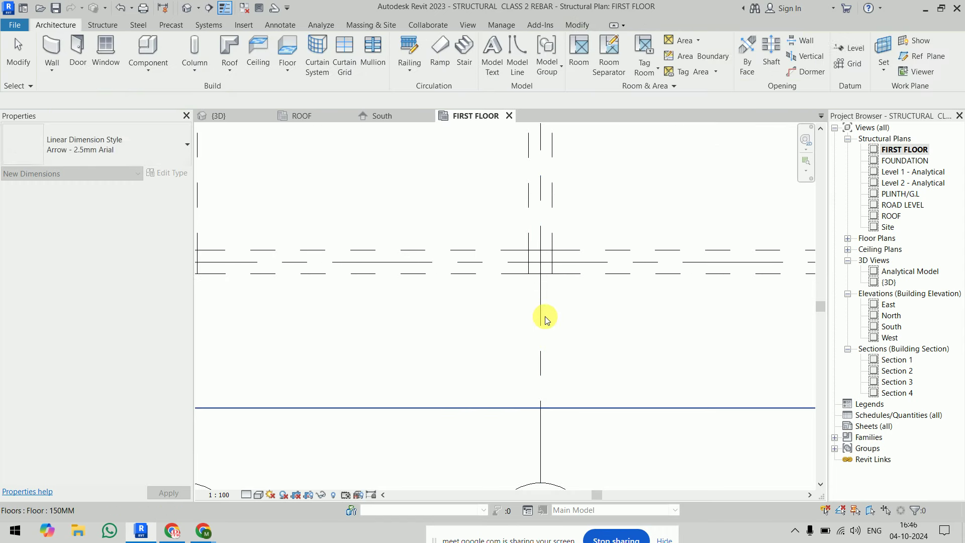
scroll(546, 322, down, 2)
scroll(546, 323, down, 2)
middle_drag(546, 323, 459, 336)
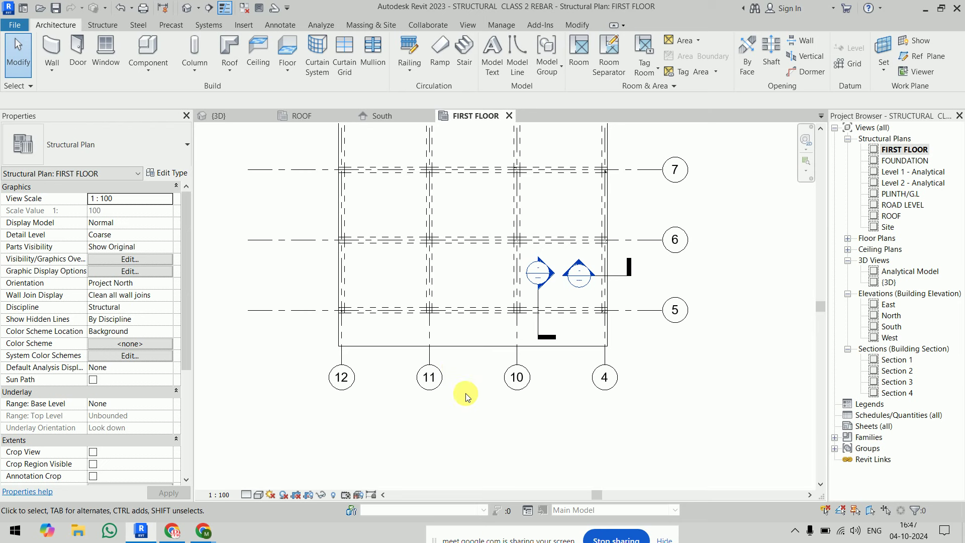
- Start path reinforcement on the slab between grids 12 and 4 with 10M primary bars, 1850 mm long
click(475, 345)
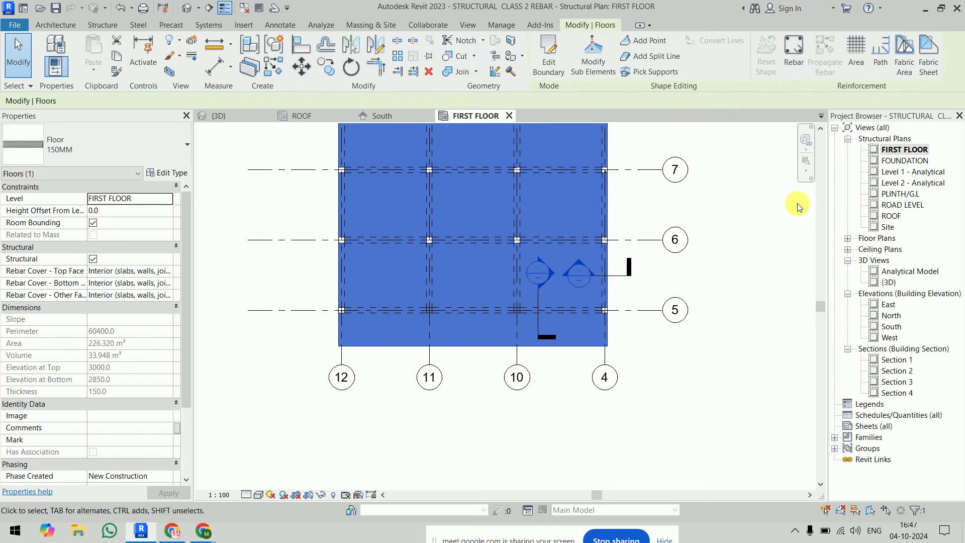
click(873, 68)
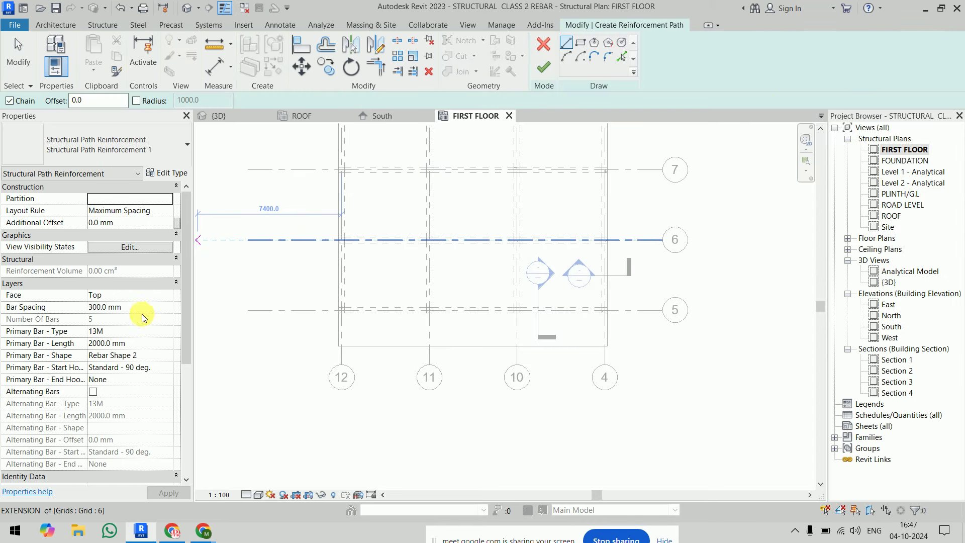
click(145, 344)
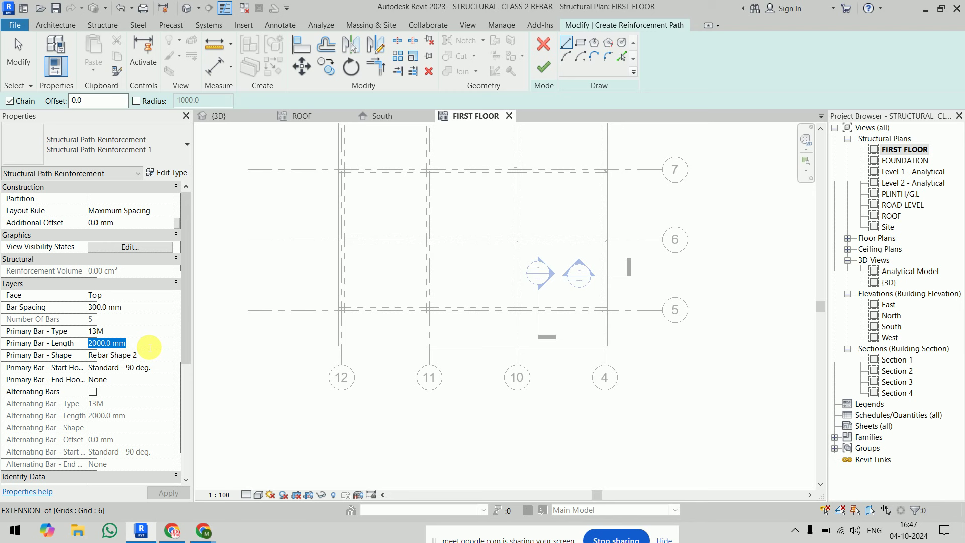
text(1850)
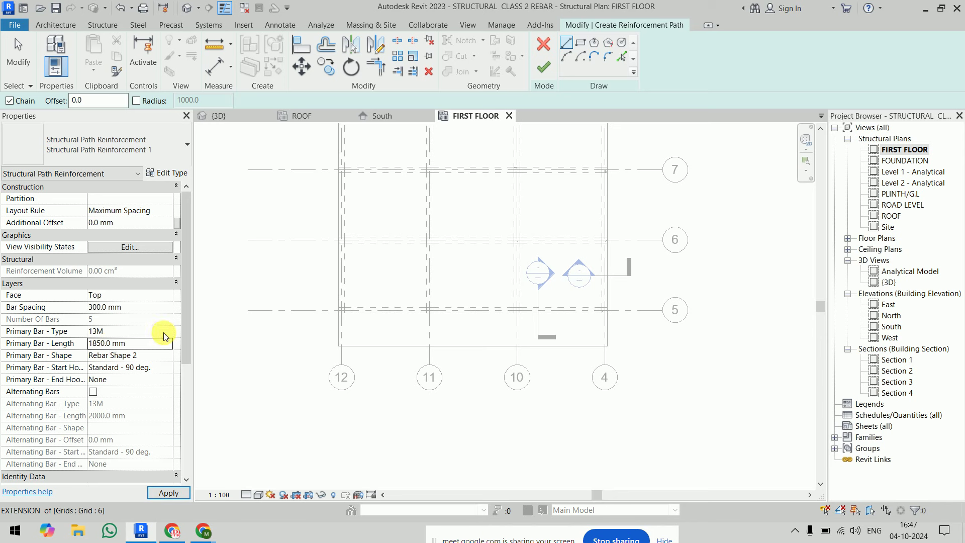
click(164, 333)
click(127, 346)
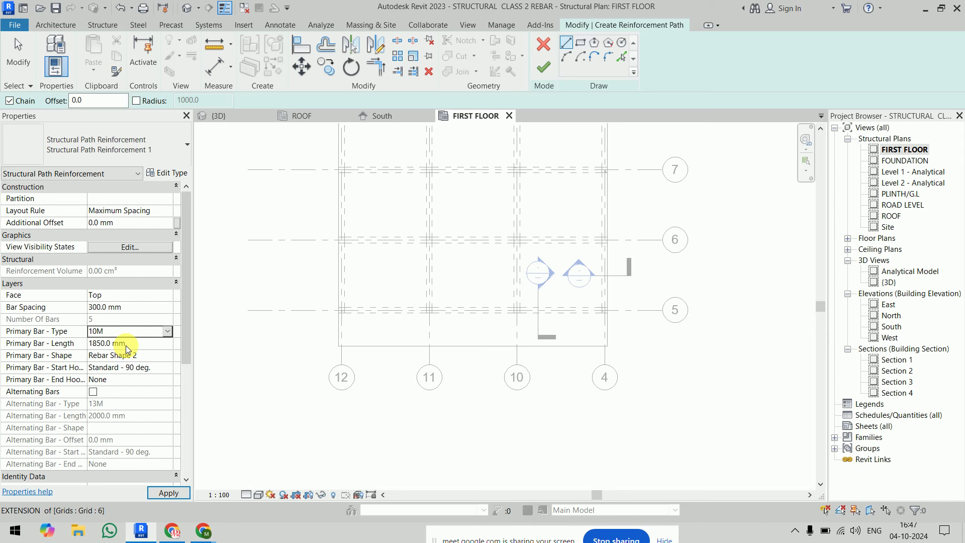
- Sketch the path along the slab edge from grid 12 to grid 4, flip bars onto the slab, and finish
scroll(339, 348, up, 2)
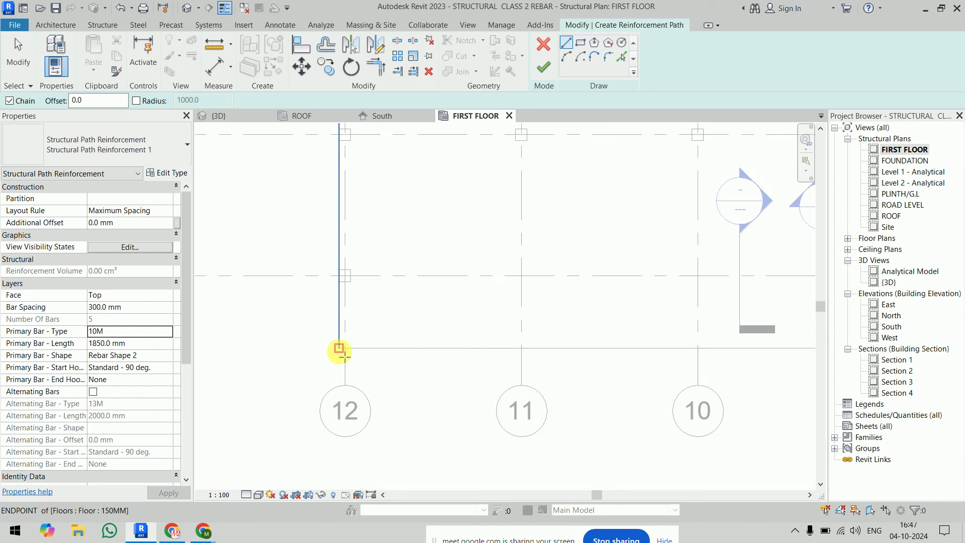
click(339, 347)
scroll(553, 342, down, 2)
scroll(582, 346, down, 1)
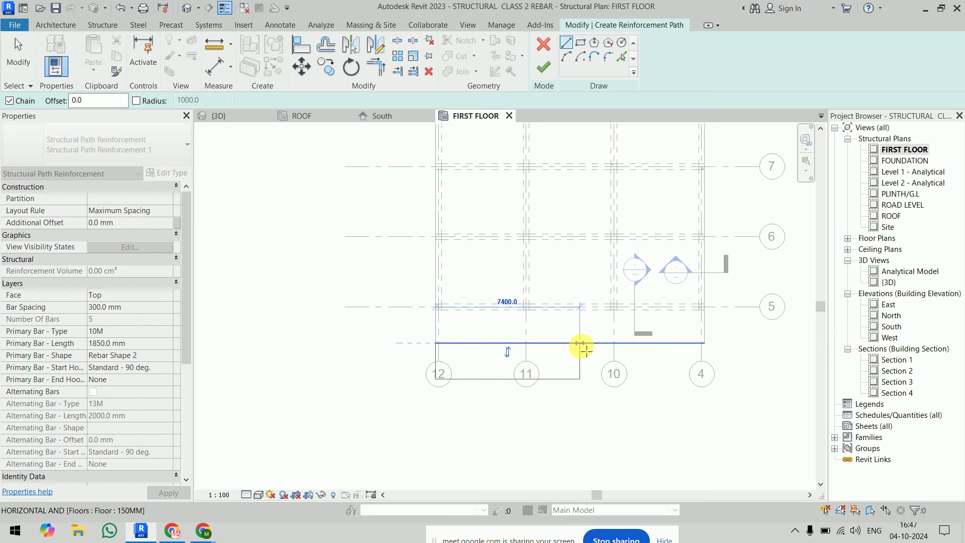
scroll(701, 344, up, 3)
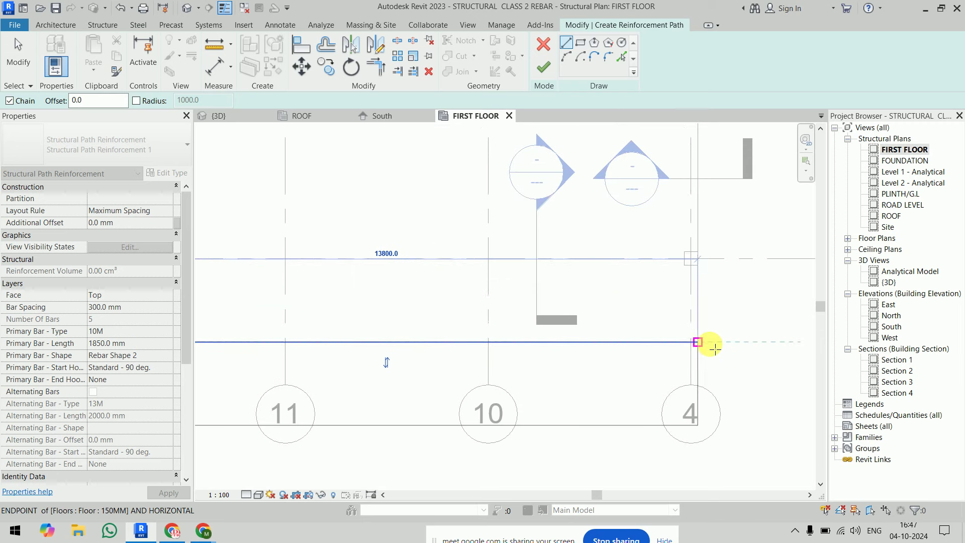
click(705, 342)
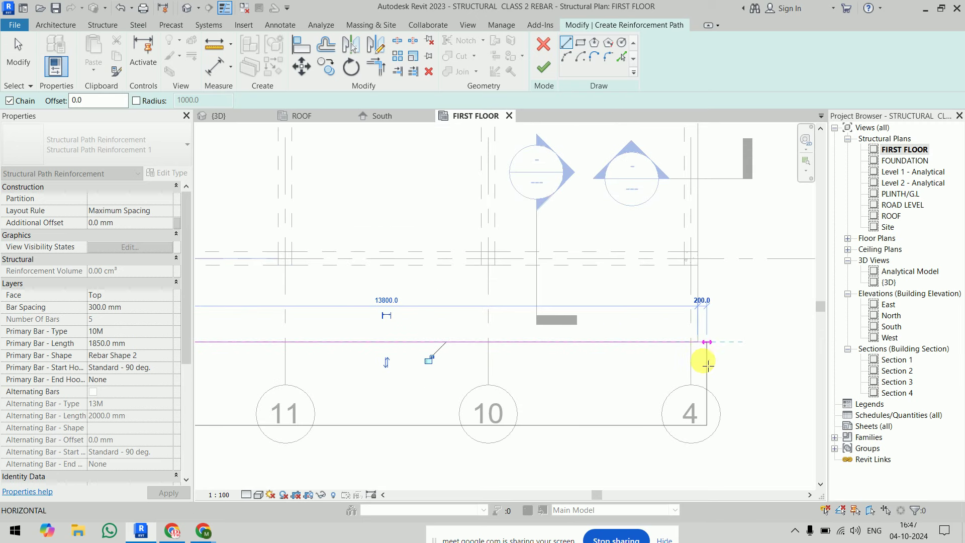
key(Escape)
click(394, 373)
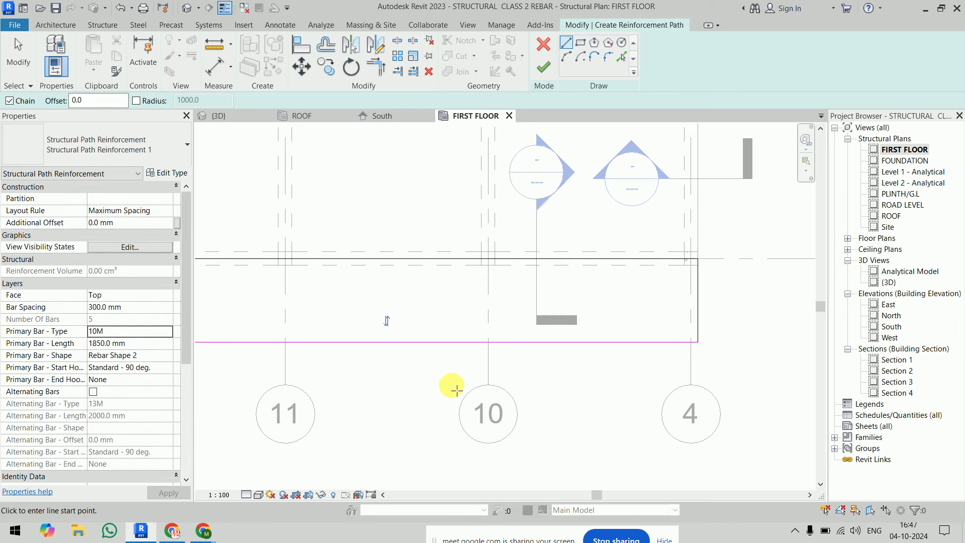
scroll(452, 388, down, 2)
middle_drag(400, 334, 514, 307)
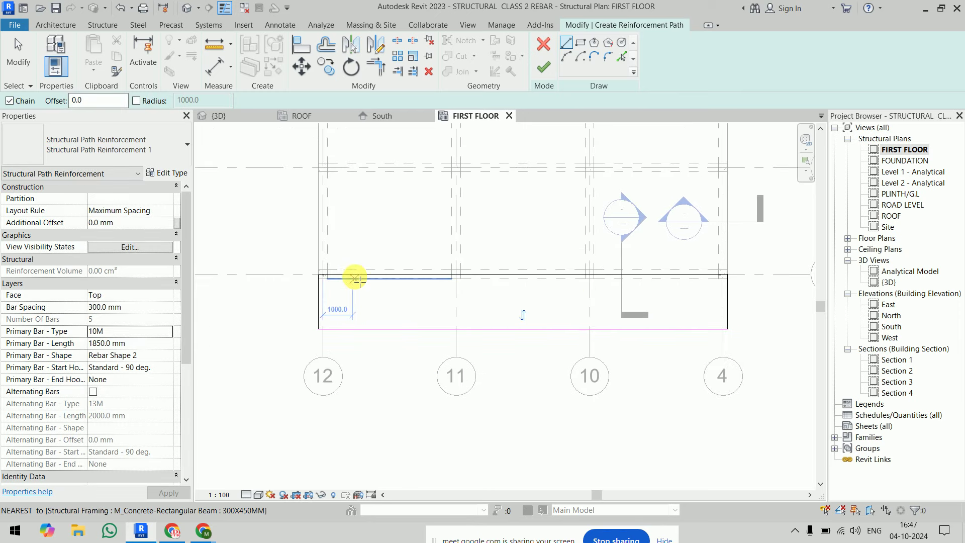
click(544, 67)
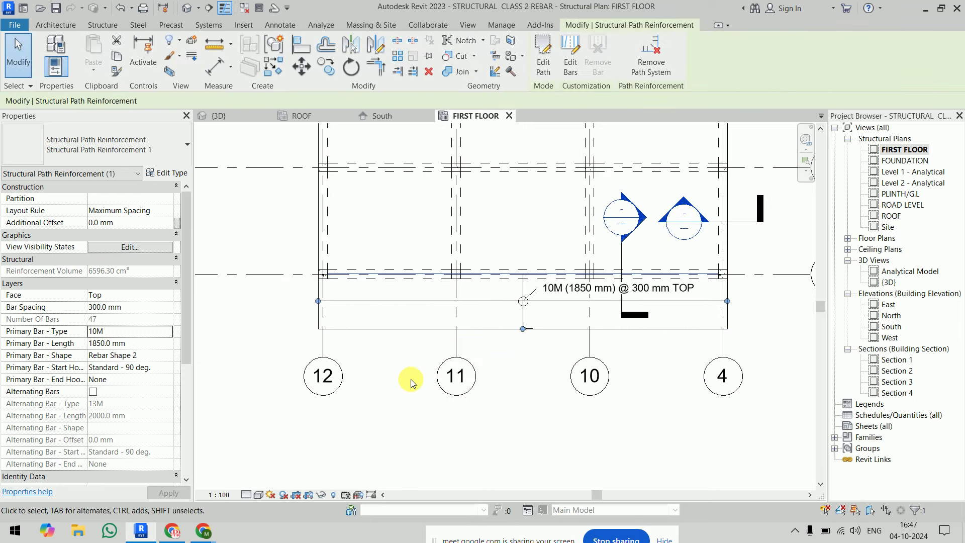
- Make the path reinforcement bars View Unobscured in FIRST FLOOR and {3D}
click(129, 247)
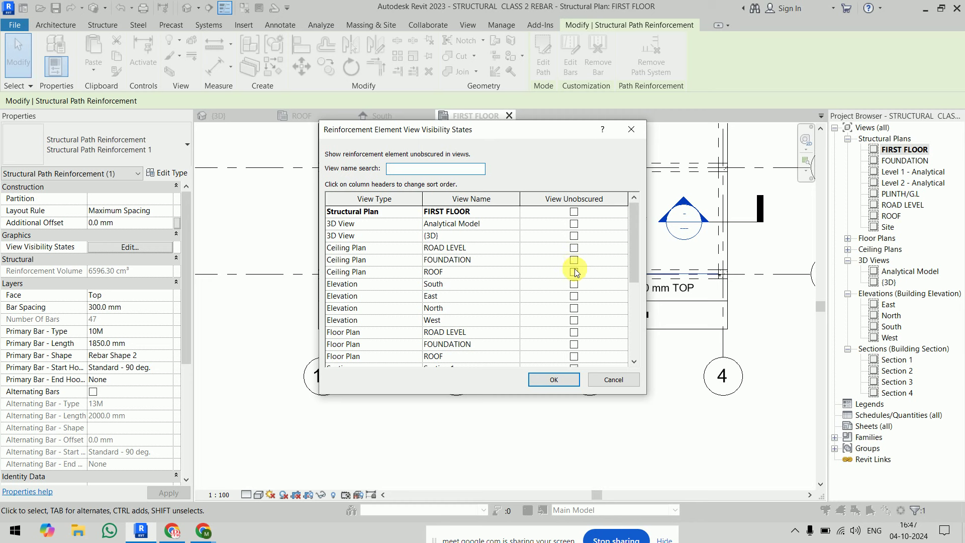
click(574, 211)
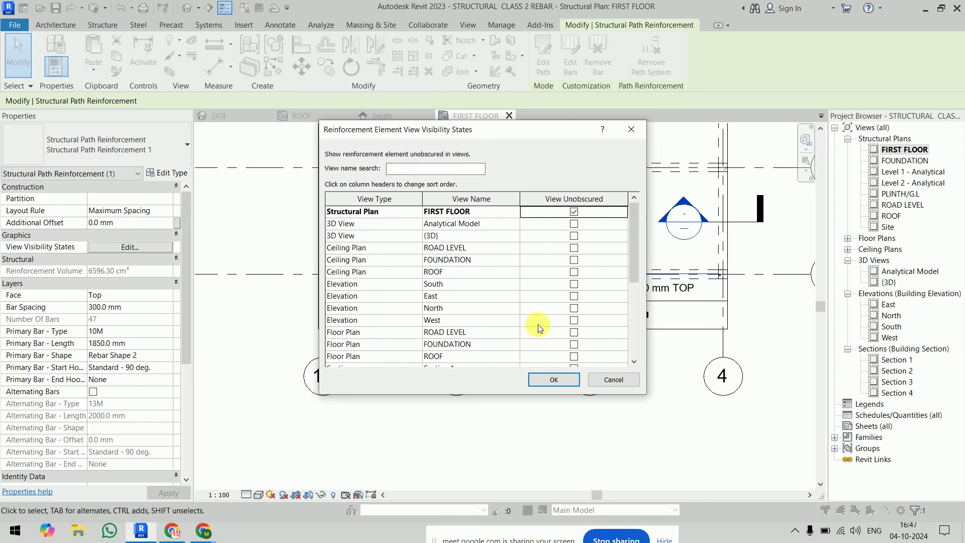
click(573, 235)
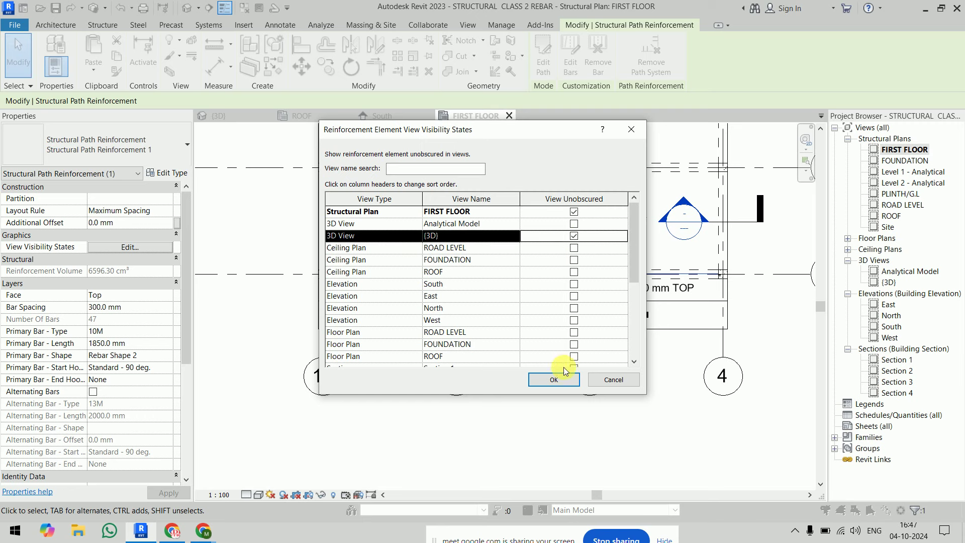
click(553, 379)
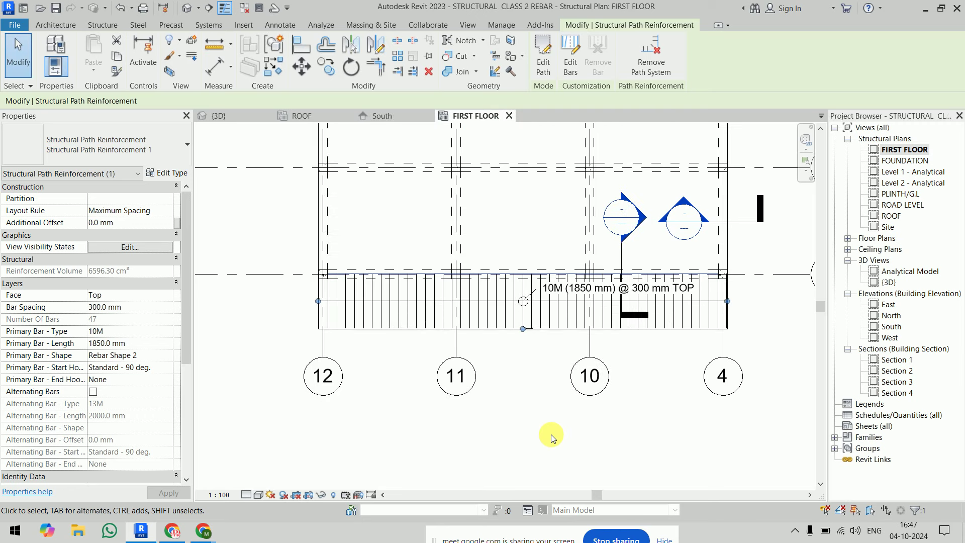
click(550, 434)
- In 3D, orbit and zoom to the first-floor slab and select a path rebar set (47 at 298.9 mm)
click(236, 116)
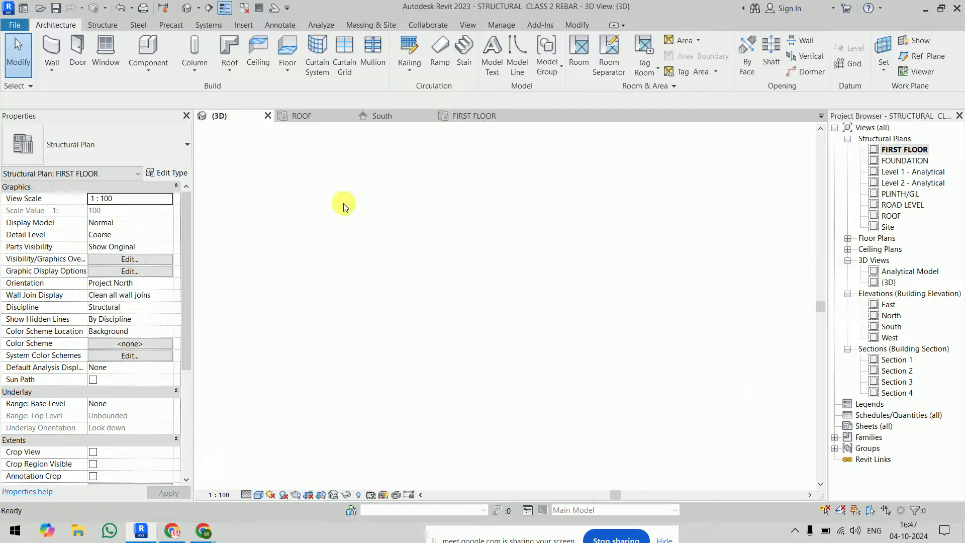
shift+middle_drag(546, 279, 598, 346)
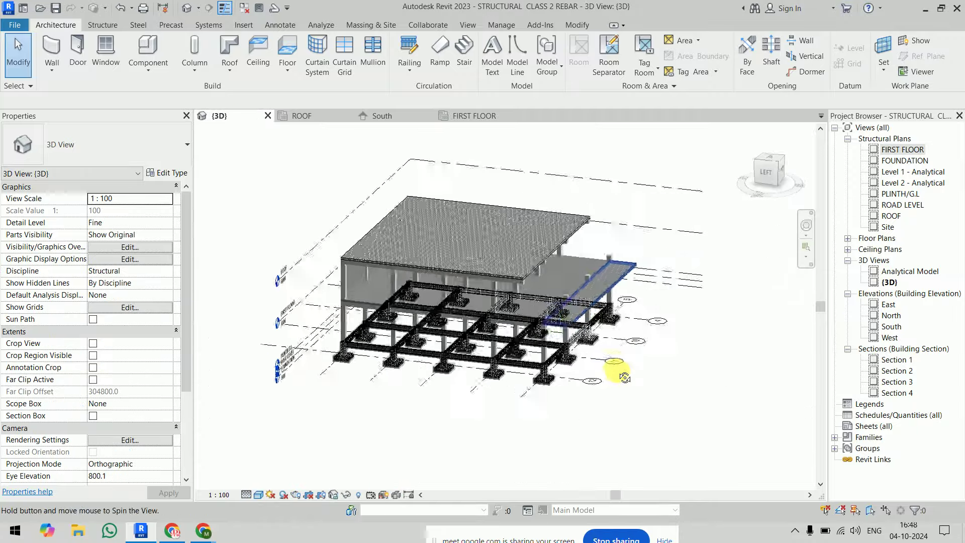
scroll(598, 347, up, 3)
scroll(581, 312, up, 3)
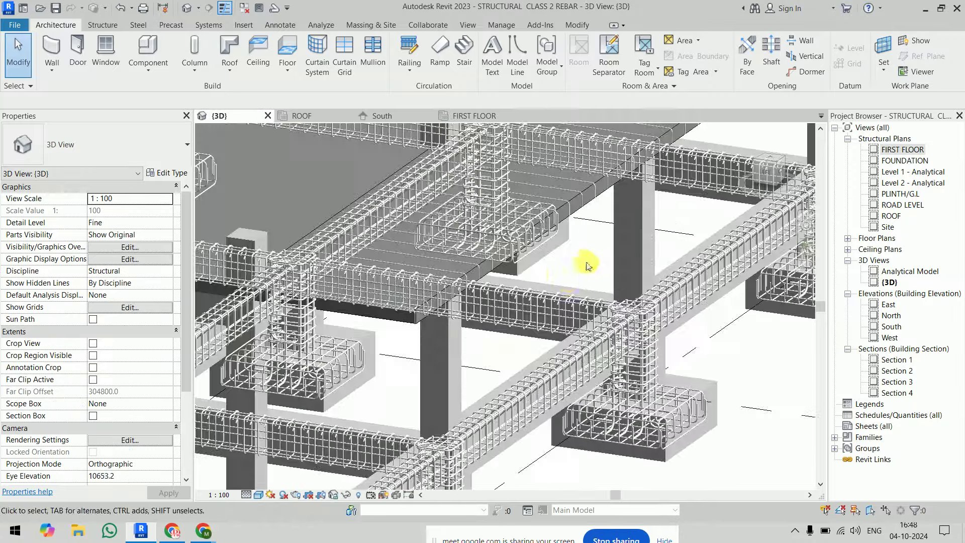
scroll(581, 258, up, 2)
scroll(513, 375, up, 2)
scroll(585, 327, up, 2)
scroll(610, 276, up, 3)
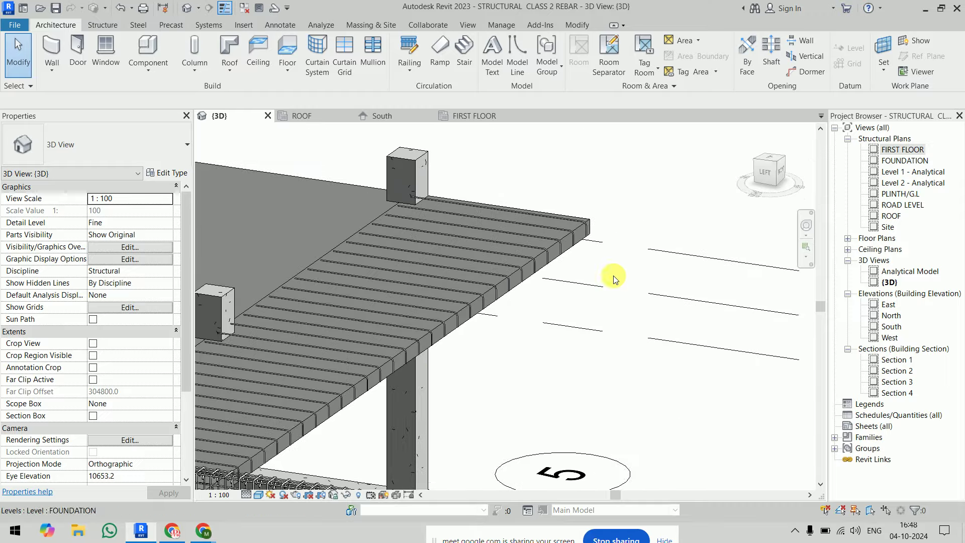
scroll(595, 229, up, 2)
scroll(580, 218, up, 2)
scroll(580, 218, down, 2)
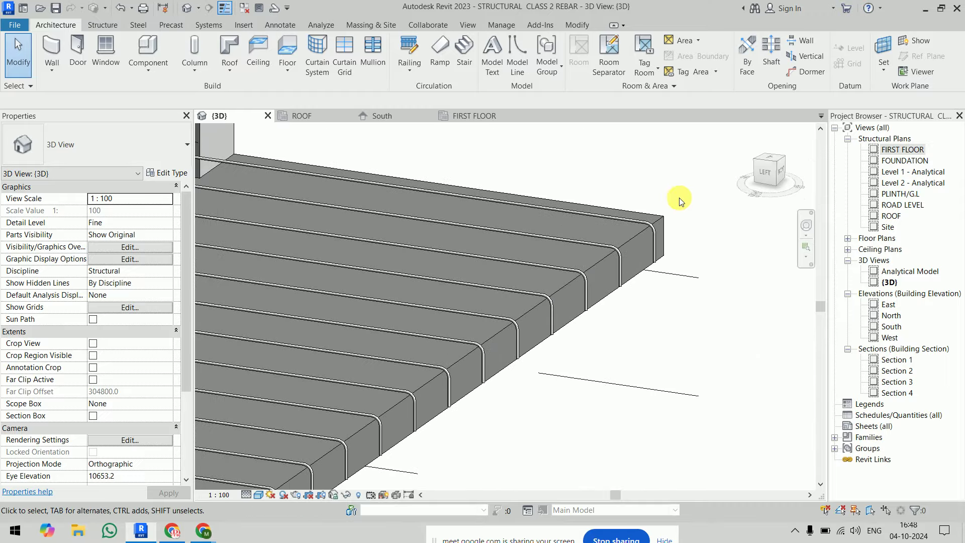
scroll(678, 191, down, 2)
scroll(672, 179, down, 2)
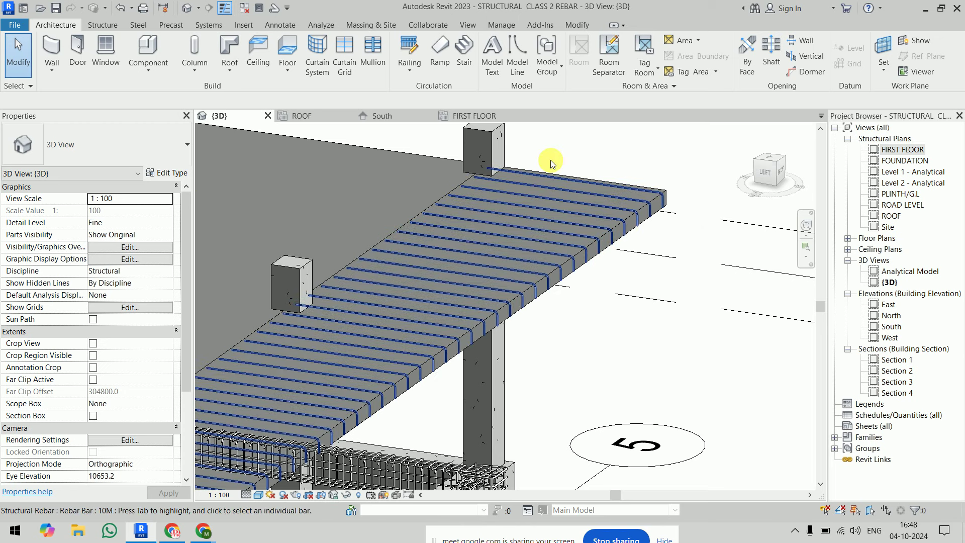
click(444, 205)
- Examine the selected bars, then view the 10M bar type properties (9.5 mm diameter)
scroll(467, 241, down, 3)
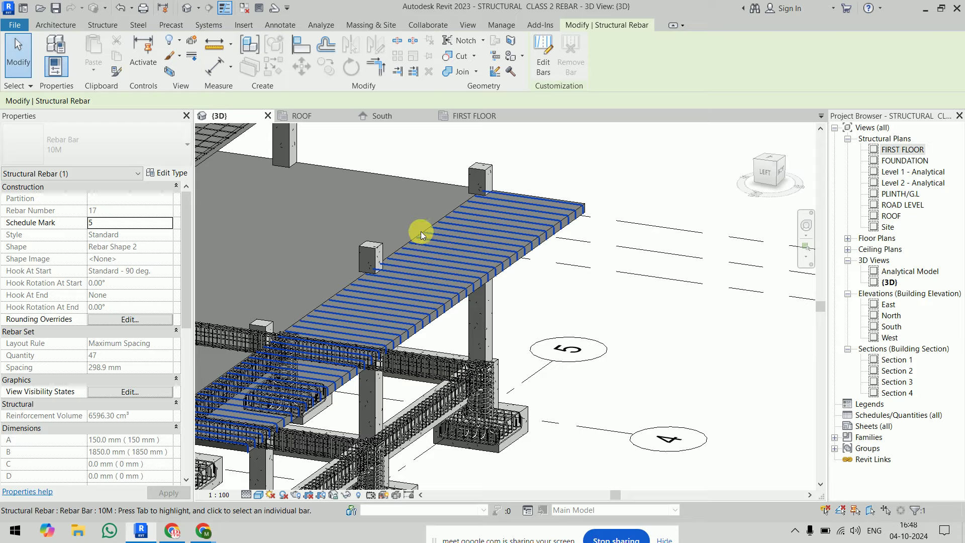
scroll(421, 231, up, 4)
scroll(659, 228, down, 3)
scroll(662, 228, down, 2)
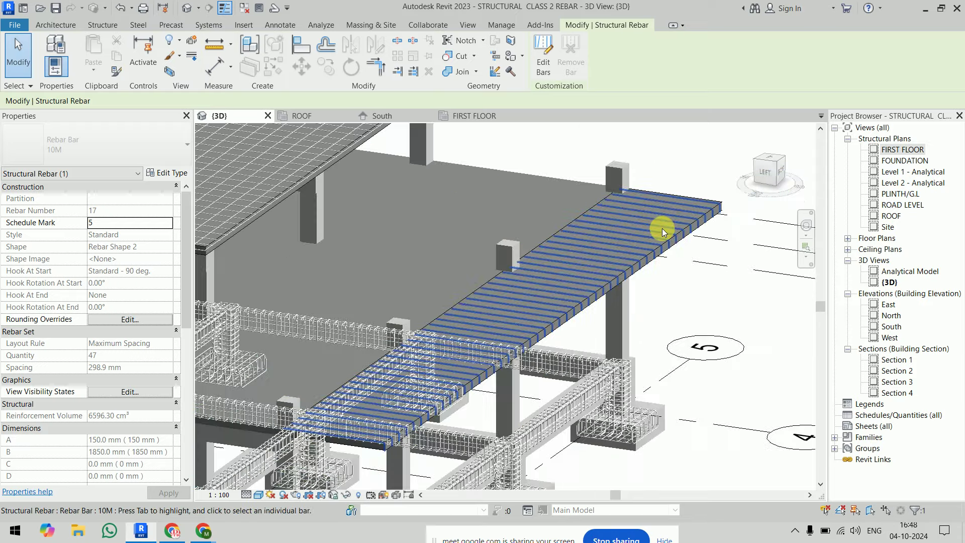
shift+middle_drag(661, 228, 647, 191)
scroll(646, 190, up, 2)
scroll(595, 233, up, 2)
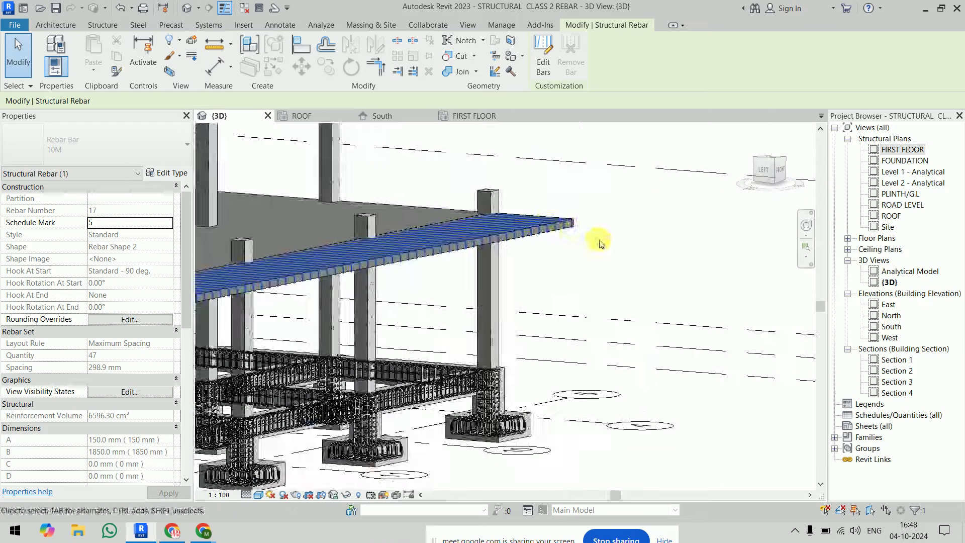
scroll(518, 217, up, 2)
scroll(519, 217, up, 2)
scroll(518, 217, up, 1)
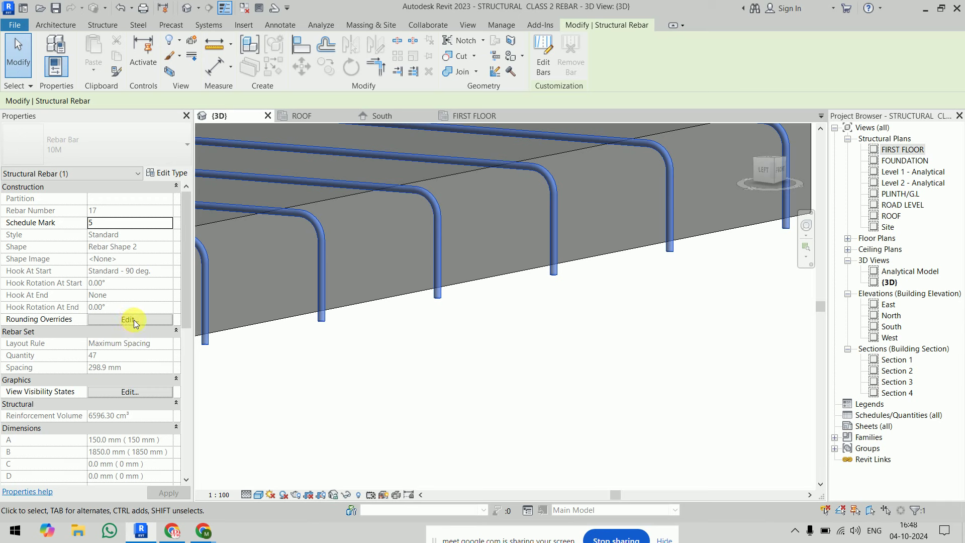
scroll(136, 324, down, 3)
scroll(135, 324, down, 4)
scroll(135, 324, up, 3)
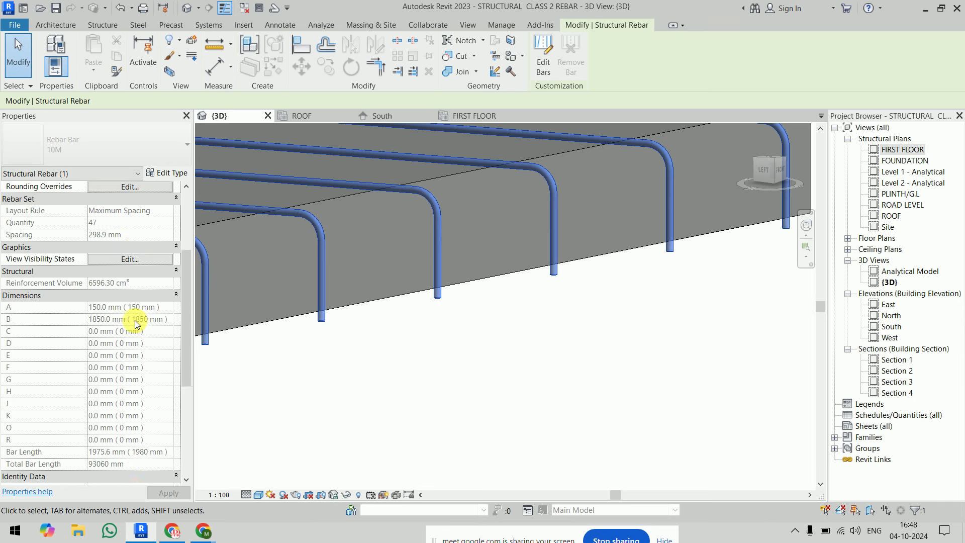
scroll(136, 324, up, 3)
click(166, 173)
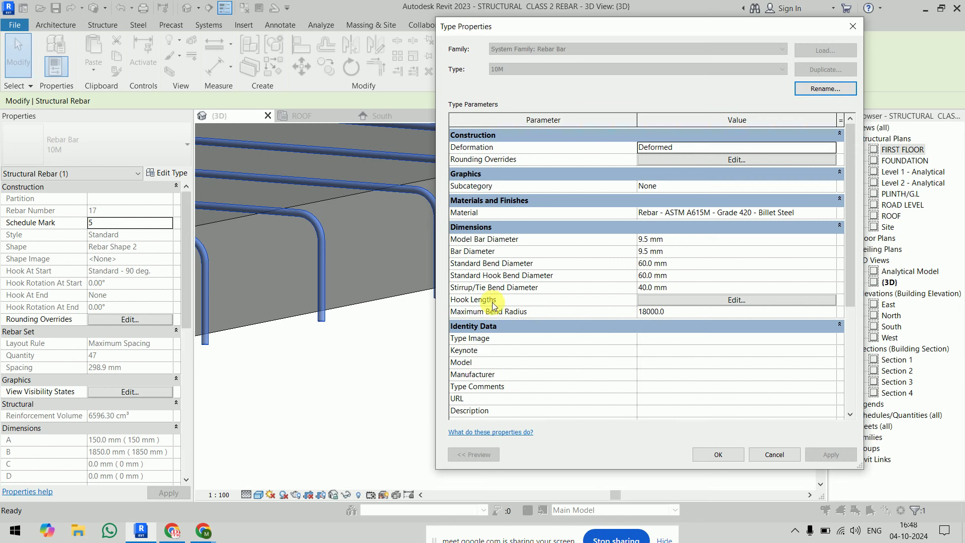
- Set the 10M rebar type's Standard - 90 deg. hook length to 80 mm, then orbit the 3D view
click(658, 302)
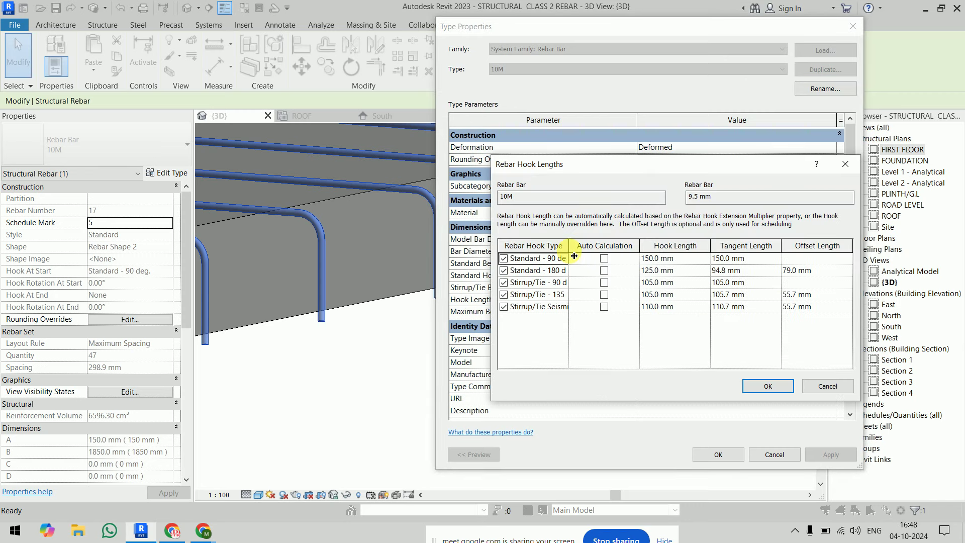
double_click(572, 260)
click(707, 260)
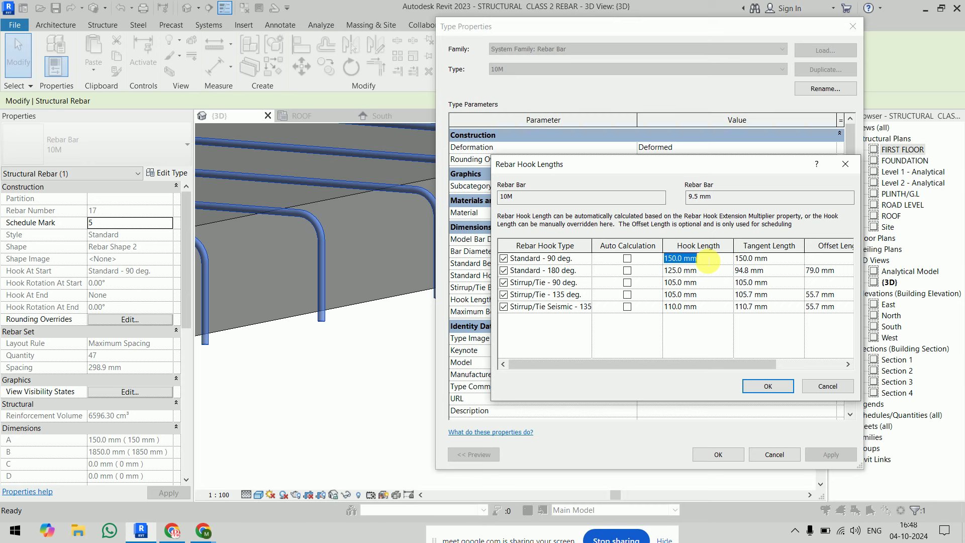
text(80)
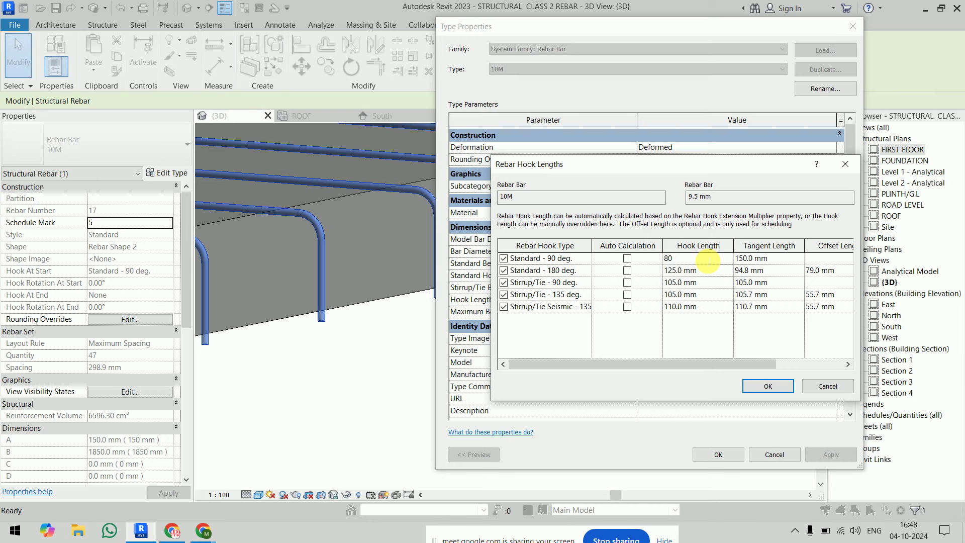
click(787, 388)
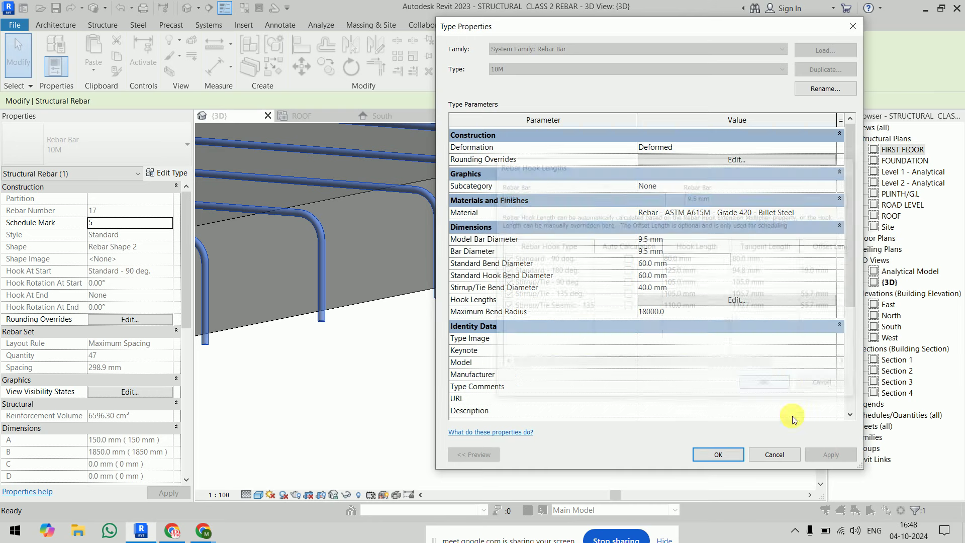
click(831, 459)
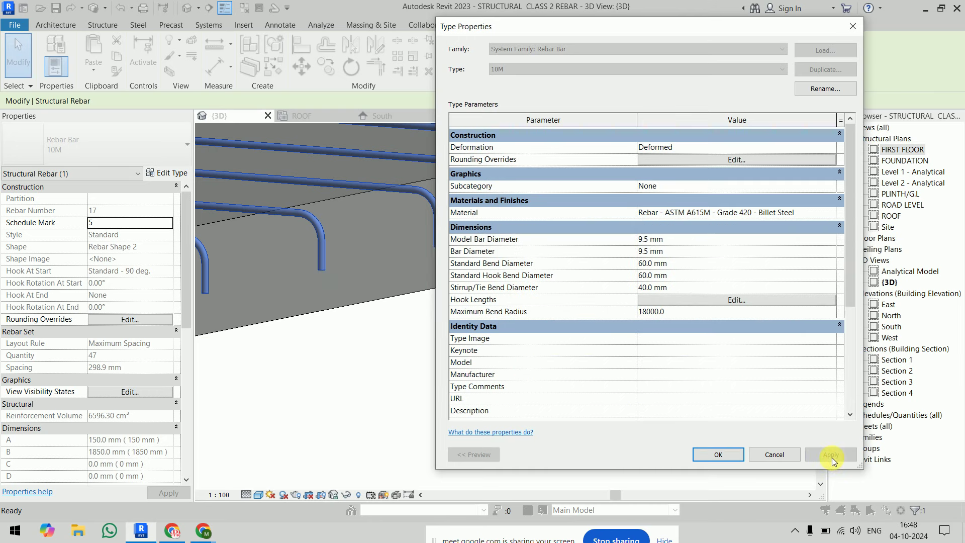
click(730, 454)
click(472, 339)
scroll(526, 330, down, 3)
mouse_move(526, 330)
shift+middle_down()
mouse_move(812, 297)
mouse_move(554, 335)
mouse_move(462, 366)
mouse_move(409, 371)
mouse_move(402, 413)
mouse_move(604, 404)
mouse_move(614, 394)
mouse_move(623, 437)
mouse_move(610, 351)
mouse_move(574, 259)
shift+middle_up()
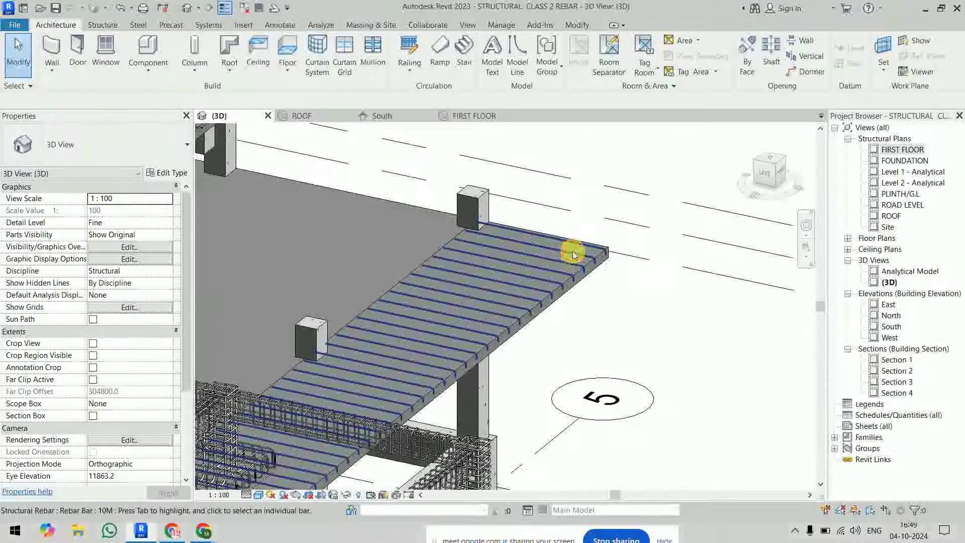
- Set the slab path reinforcement's Bar Spacing to 150 mm
click(574, 259)
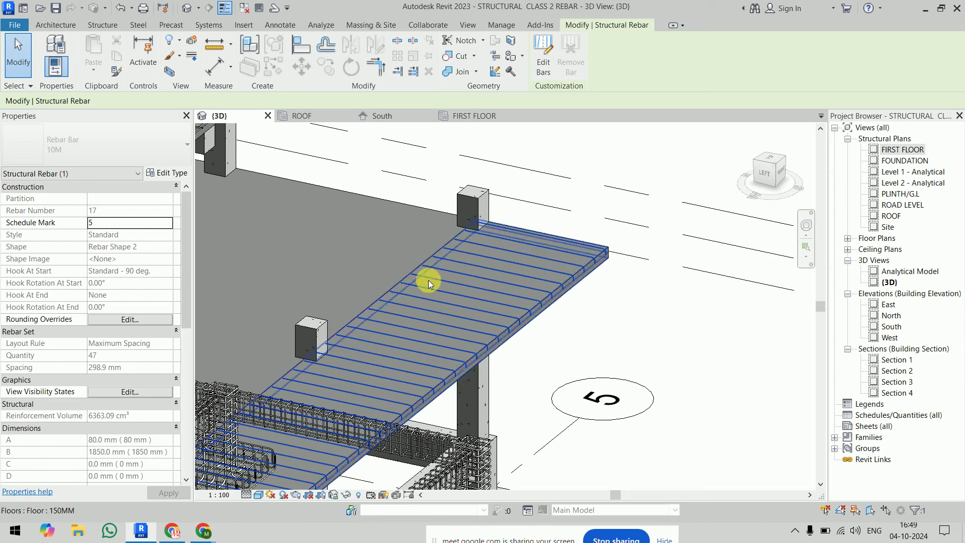
scroll(116, 327, down, 5)
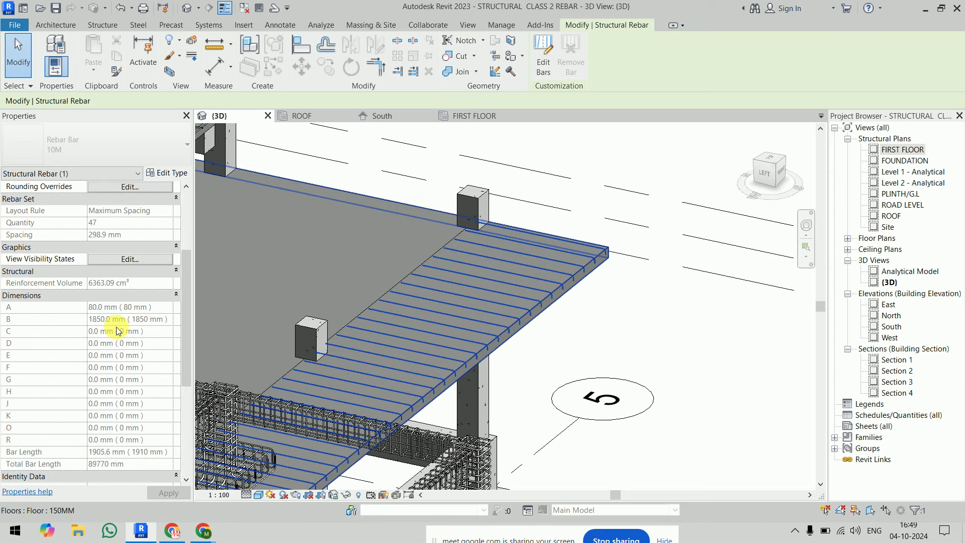
scroll(374, 301, down, 3)
scroll(384, 297, down, 2)
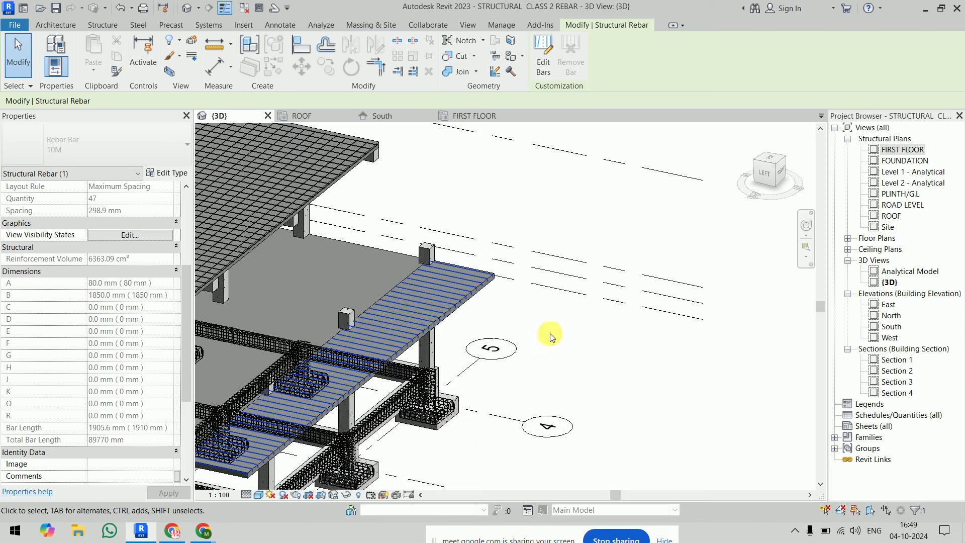
click(548, 335)
click(418, 336)
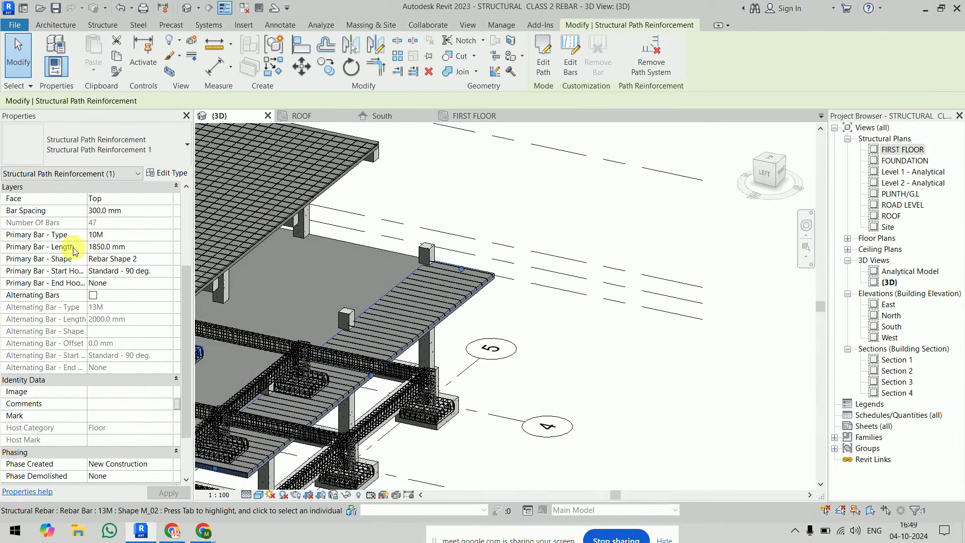
click(134, 210)
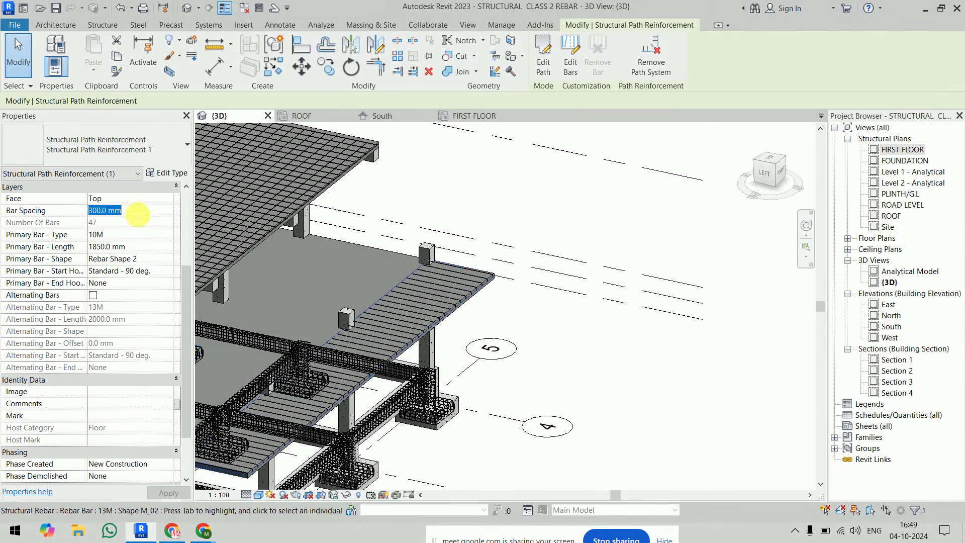
text(150)
key(Return)
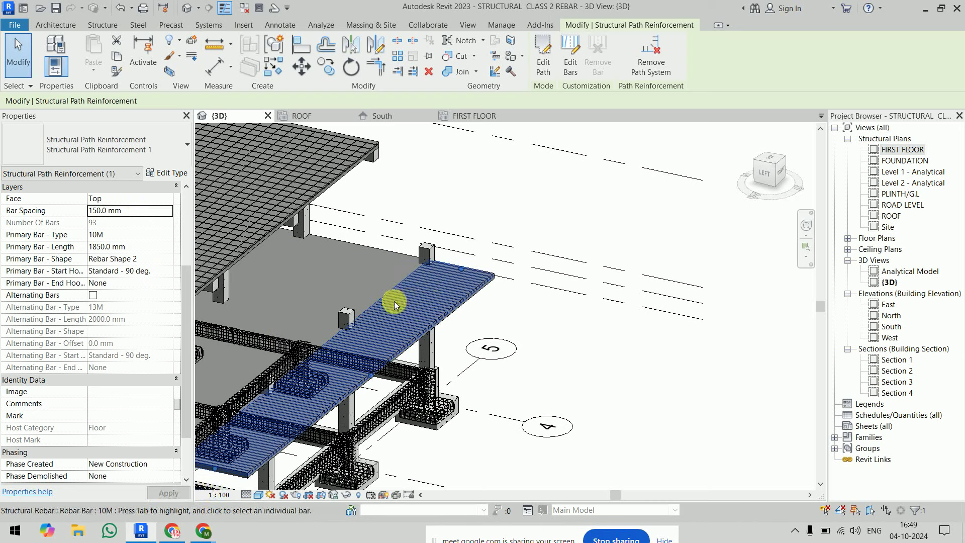
- Orbit and zoom the 3D view to see the slab bars above the footings and columns
mouse_move(408, 299)
shift+middle_down()
mouse_move(547, 298)
mouse_move(586, 345)
mouse_move(555, 262)
mouse_move(486, 275)
mouse_move(409, 241)
mouse_move(399, 301)
mouse_move(191, 283)
shift+middle_up()
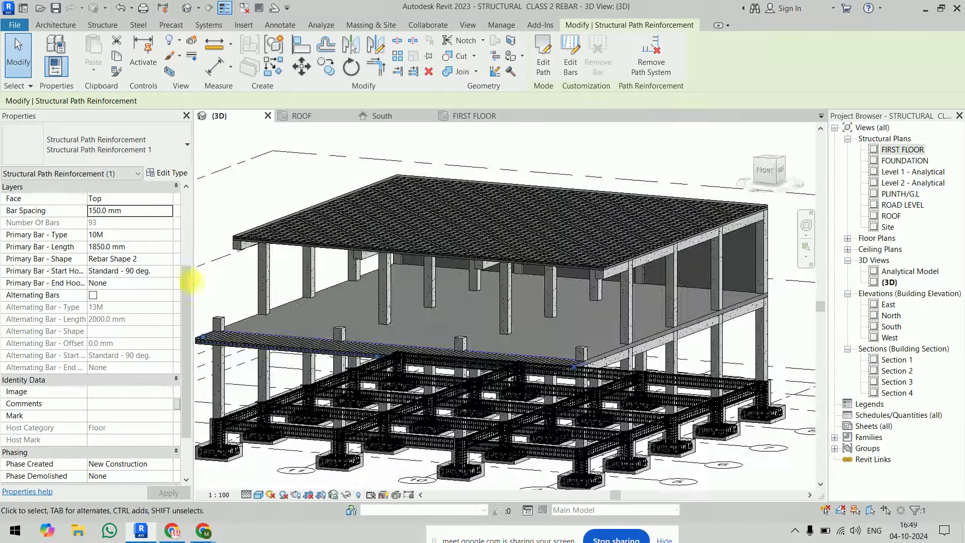
click(230, 291)
scroll(383, 420, down, 3)
scroll(409, 403, up, 2)
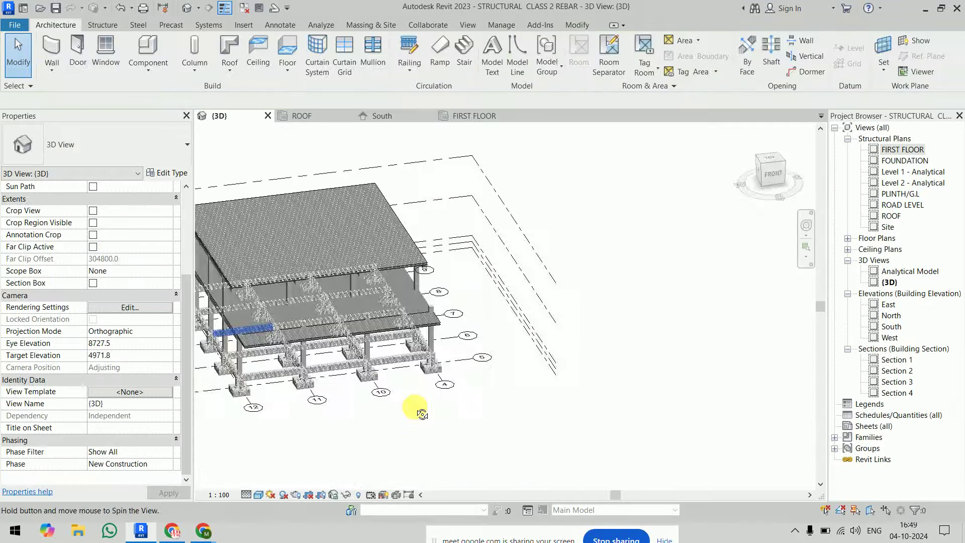
scroll(402, 404, up, 2)
mouse_move(402, 404)
shift+middle_down()
mouse_move(496, 398)
mouse_move(581, 362)
mouse_move(564, 349)
shift+middle_up()
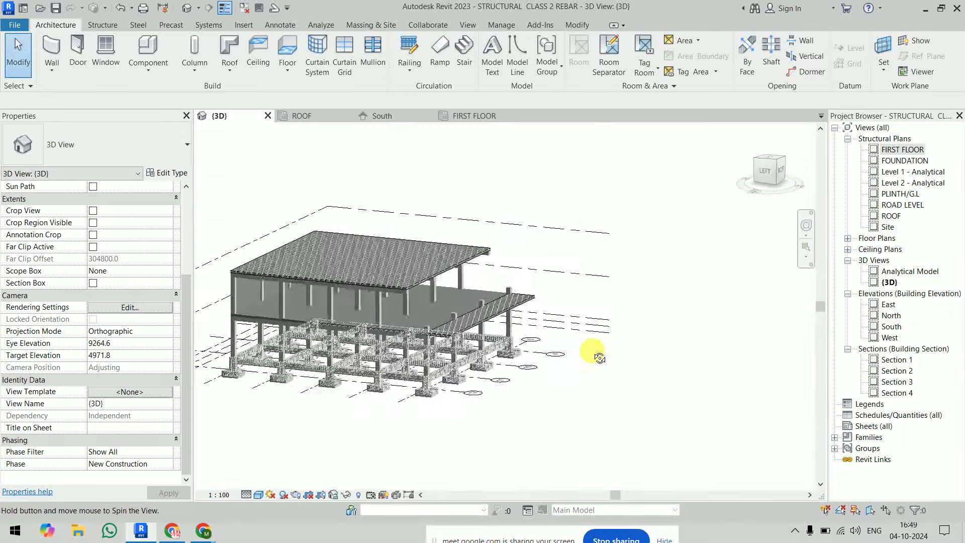
scroll(475, 326, up, 3)
scroll(475, 326, up, 3)
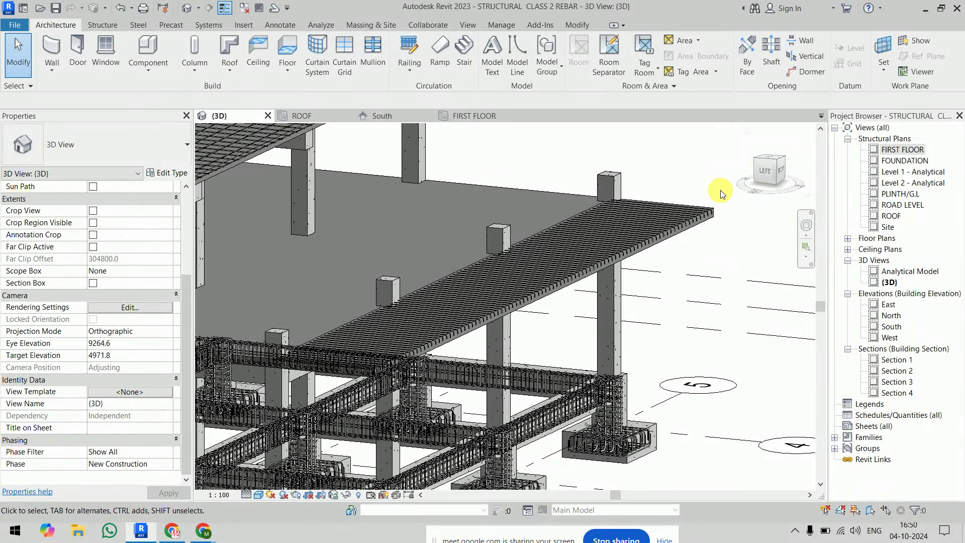
- Inspect the slab rebar in 3D, then return to the FIRST FLOOR plan
shift+middle_drag(558, 248, 589, 200)
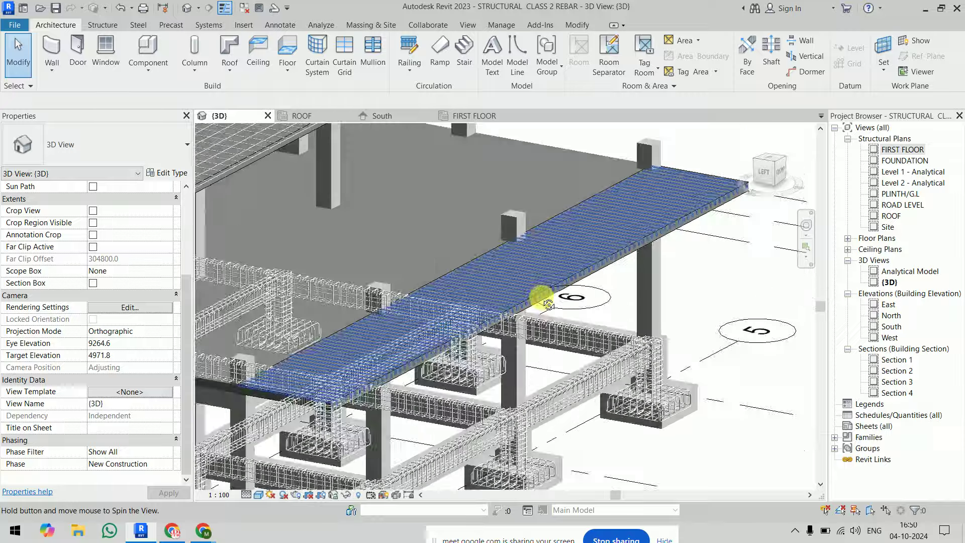
click(601, 197)
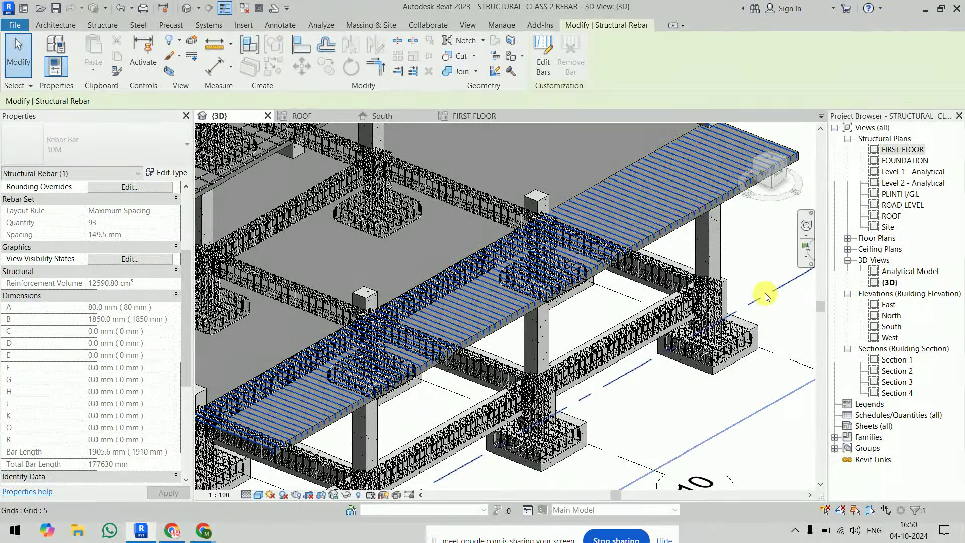
middle_drag(739, 256, 702, 276)
click(702, 277)
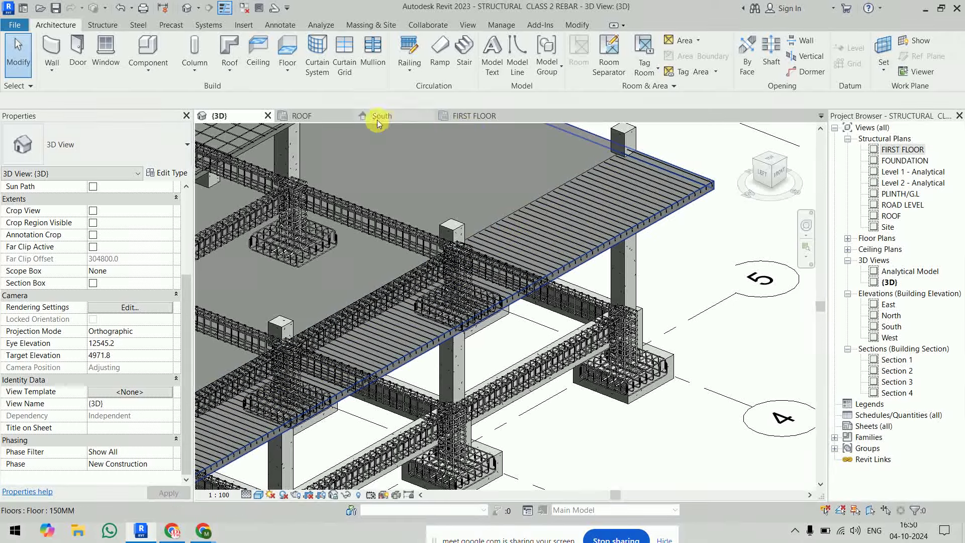
click(451, 117)
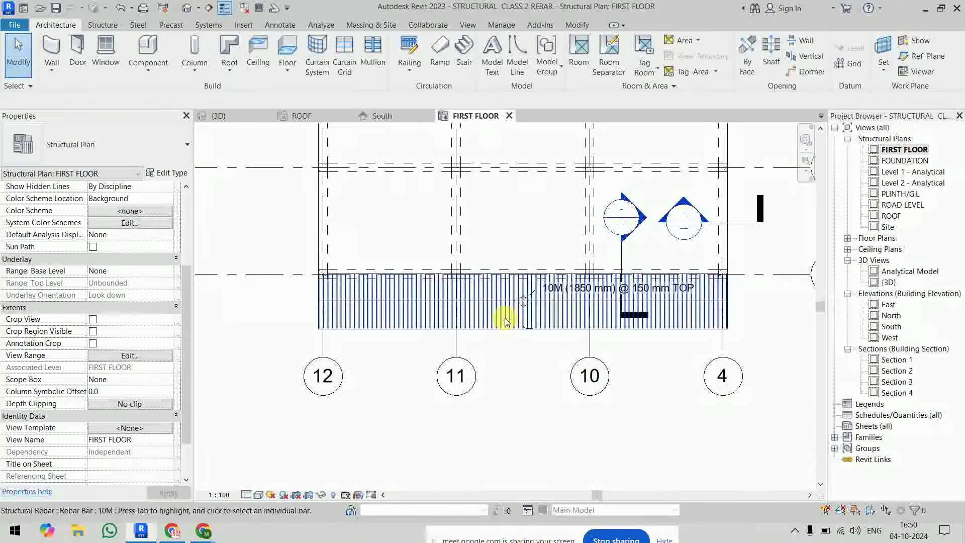
- Select the path reinforcement symbol and rebar set in the FIRST FLOOR plan
click(523, 301)
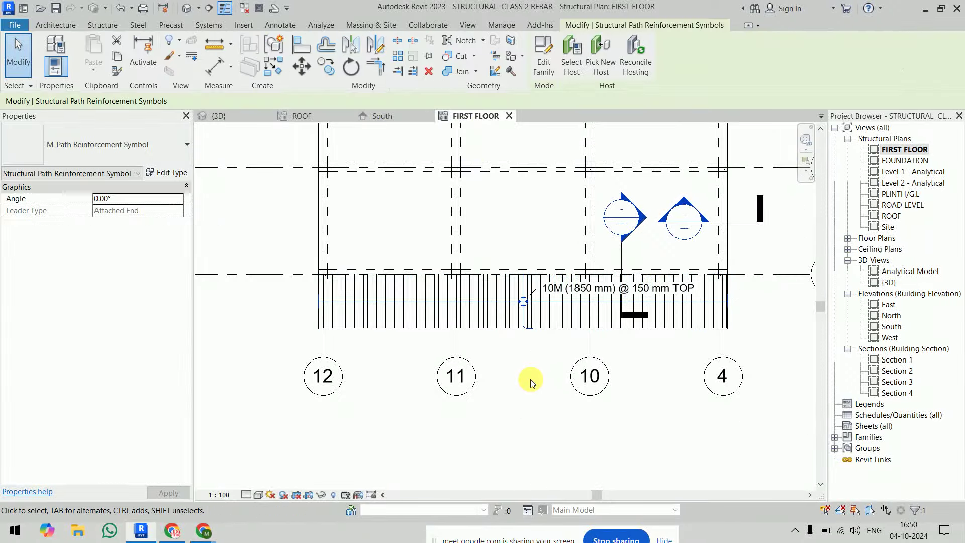
click(529, 378)
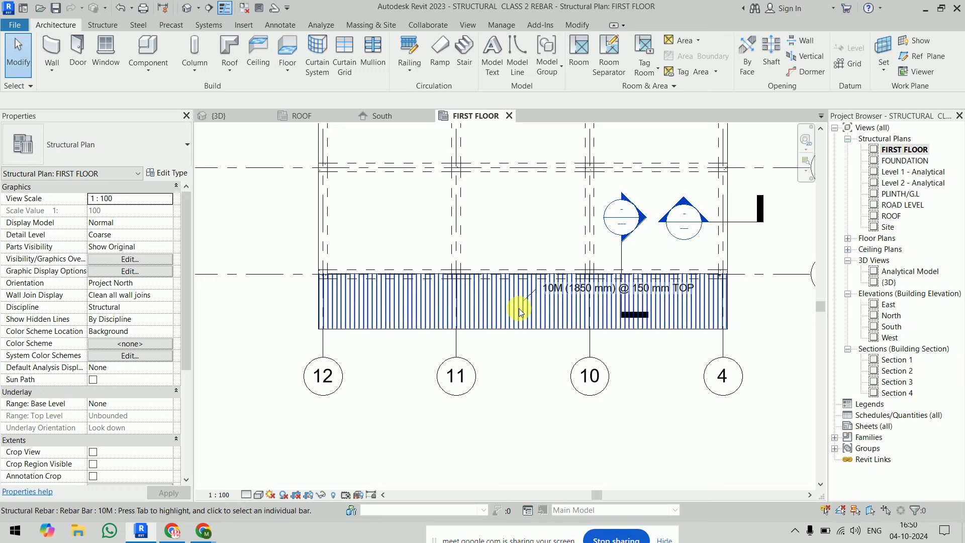
click(519, 309)
click(532, 389)
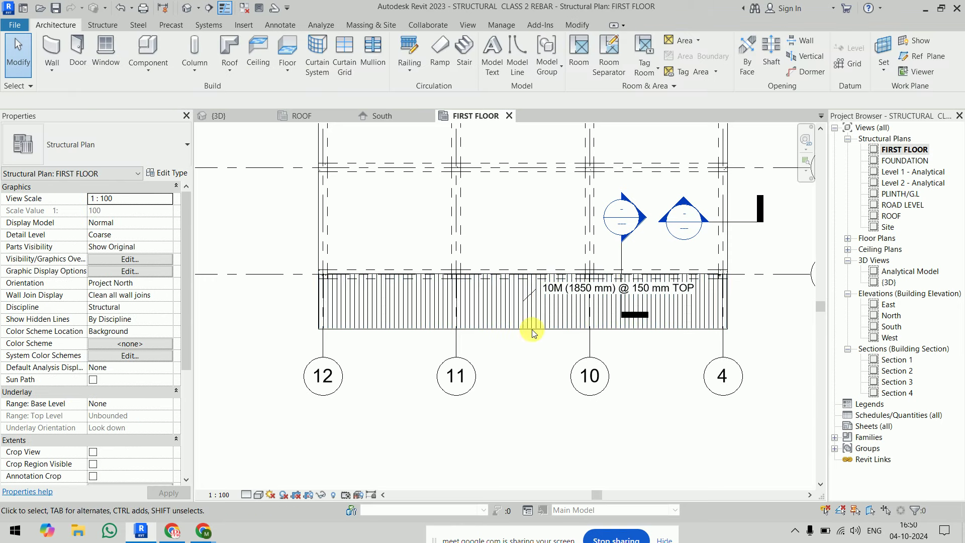
click(532, 308)
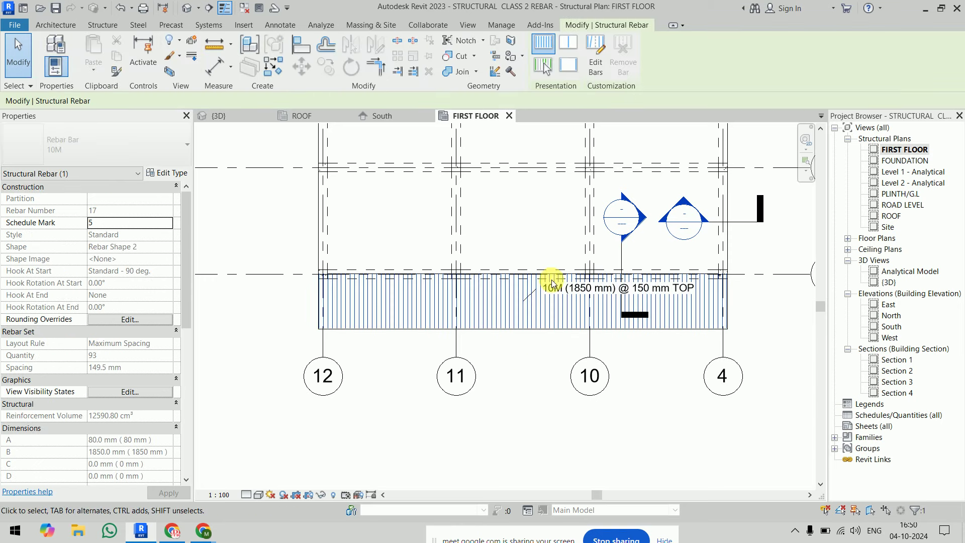
- Delete the slab-edge path reinforcement in the 3D view and reopen the FIRST FLOOR plan
click(241, 116)
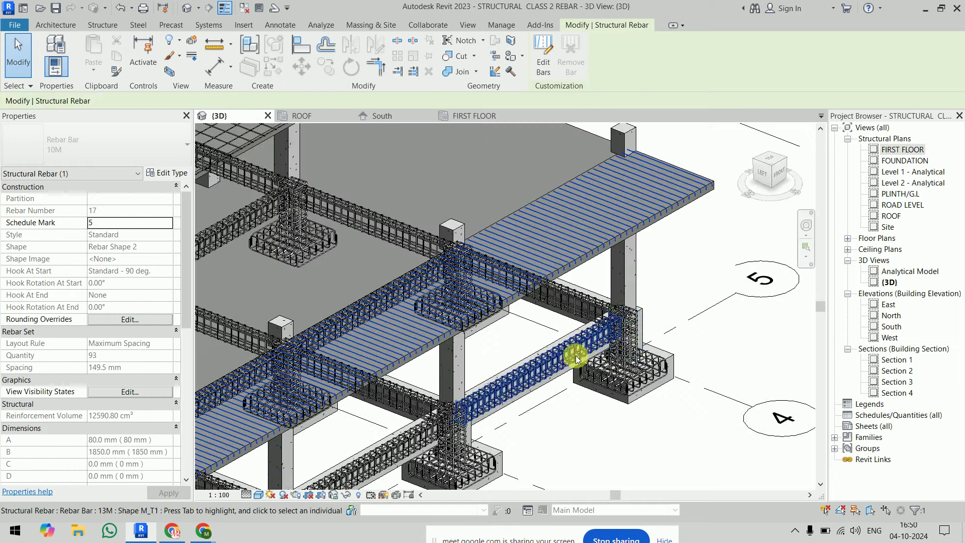
click(672, 192)
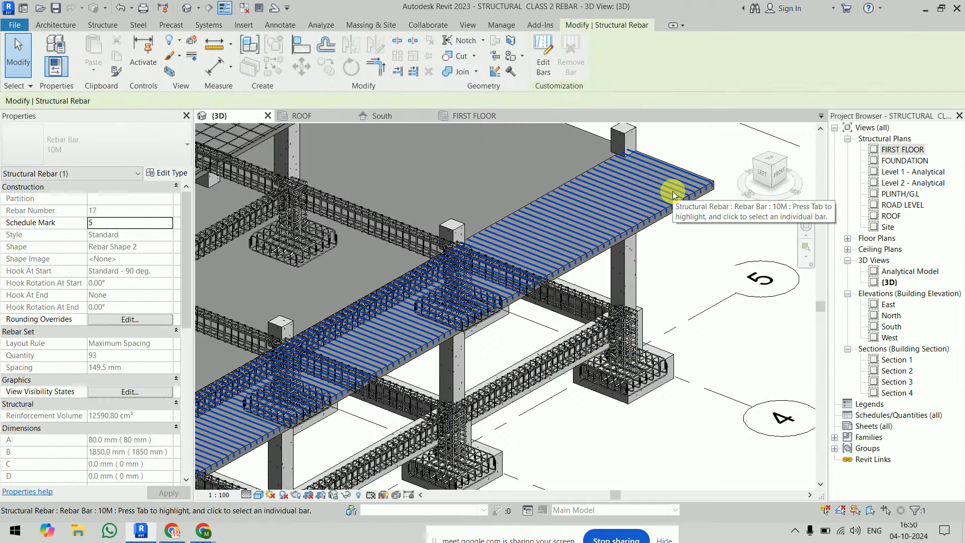
click(678, 250)
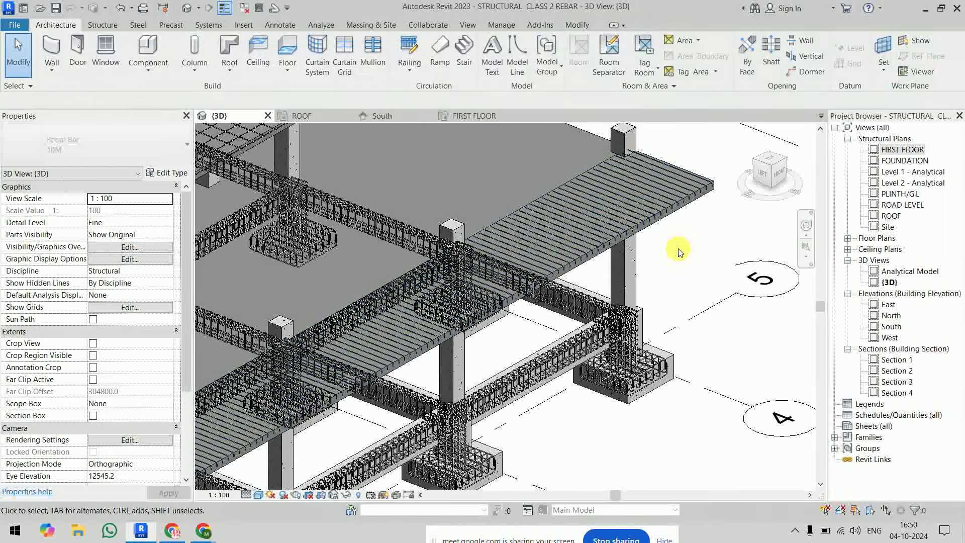
click(679, 199)
key(Delete)
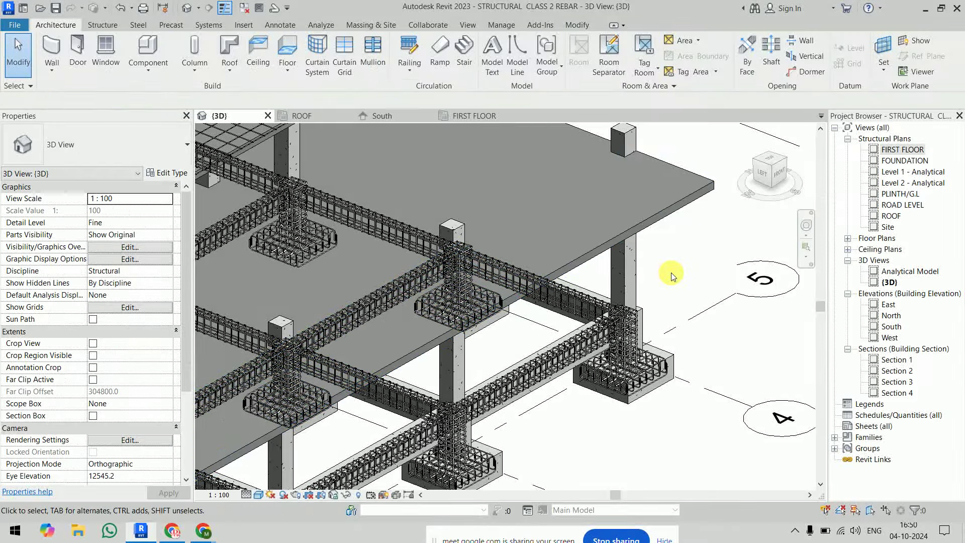
double_click(902, 150)
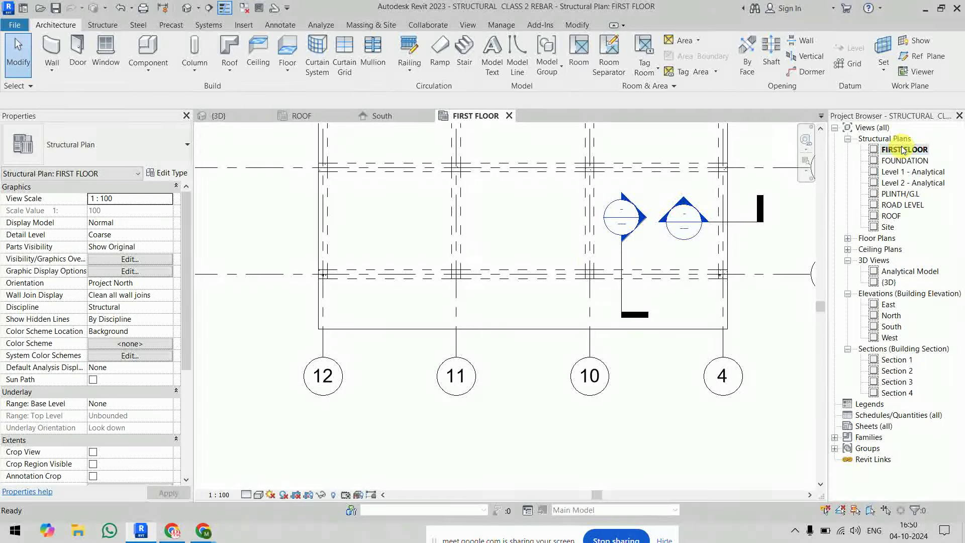
- Place a single W11/4 fabric sheet on the first-floor slab near grid 8
middle_drag(606, 187, 499, 291)
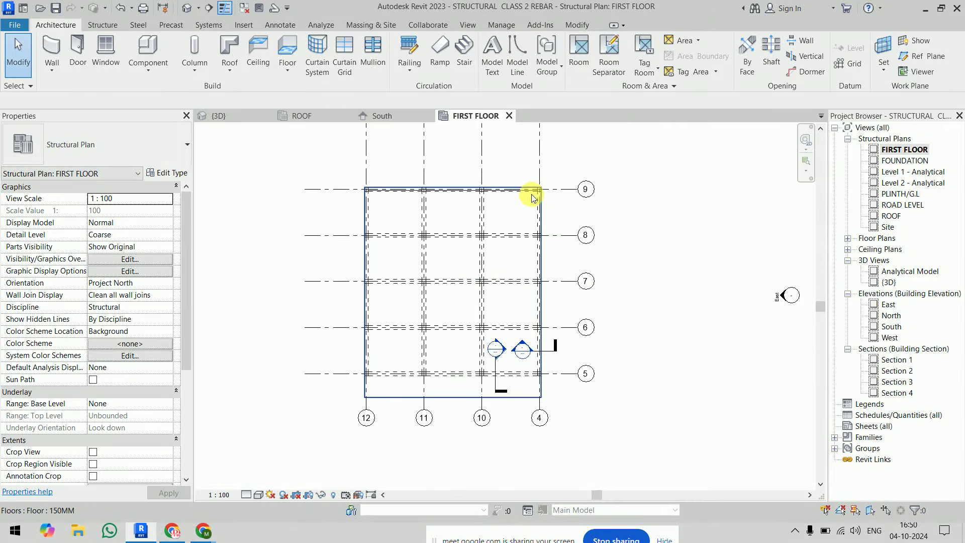
click(511, 213)
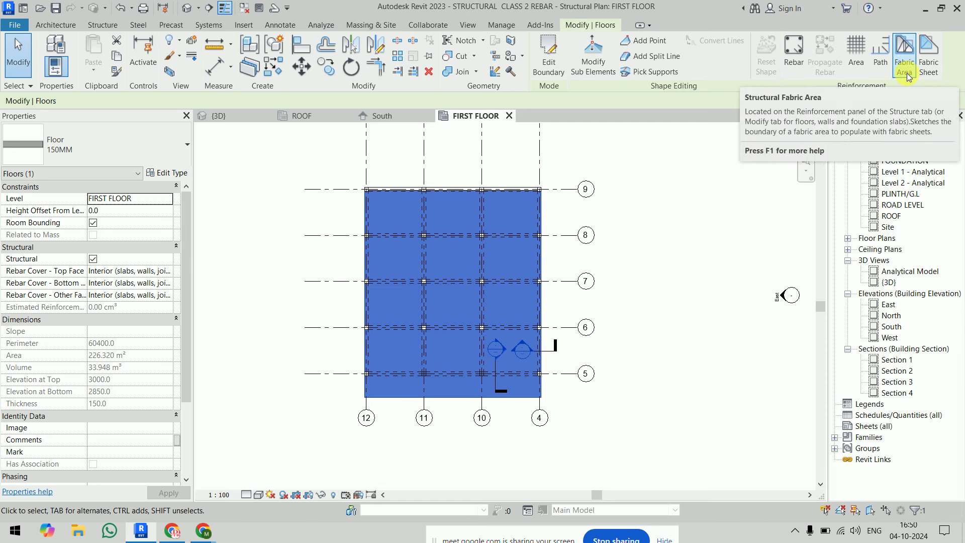
click(928, 75)
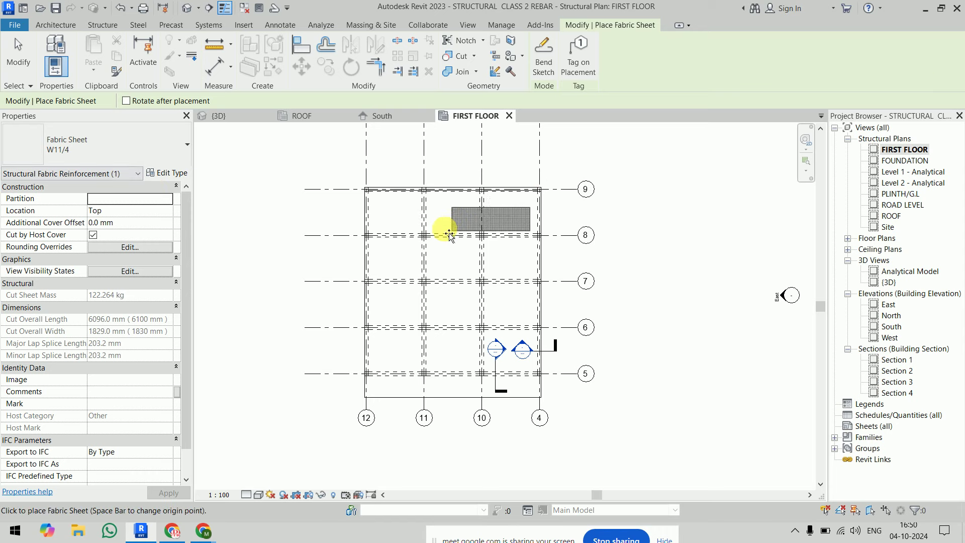
scroll(449, 234, up, 3)
scroll(445, 231, up, 3)
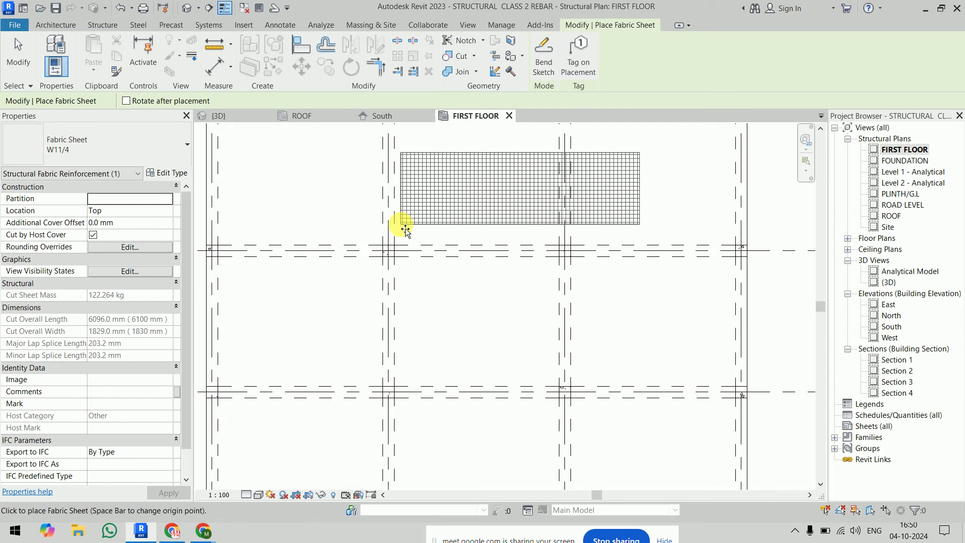
click(405, 229)
key(Escape)
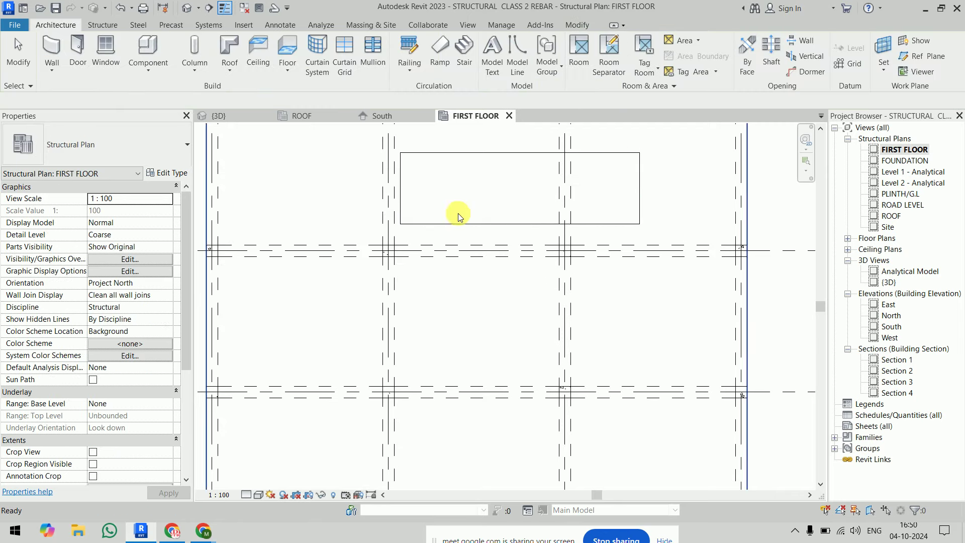
- Delete the placed fabric sheet and zoom out to the full grid
click(459, 168)
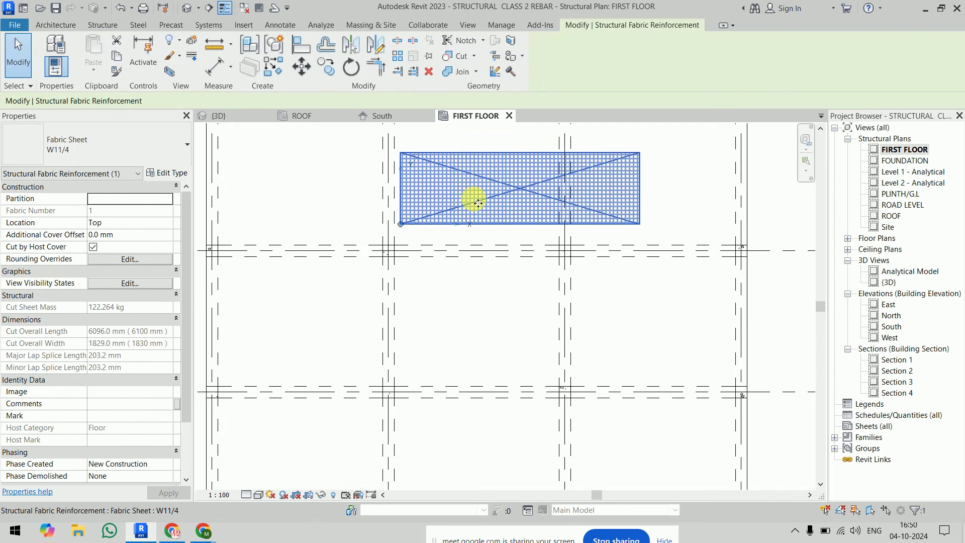
key(Delete)
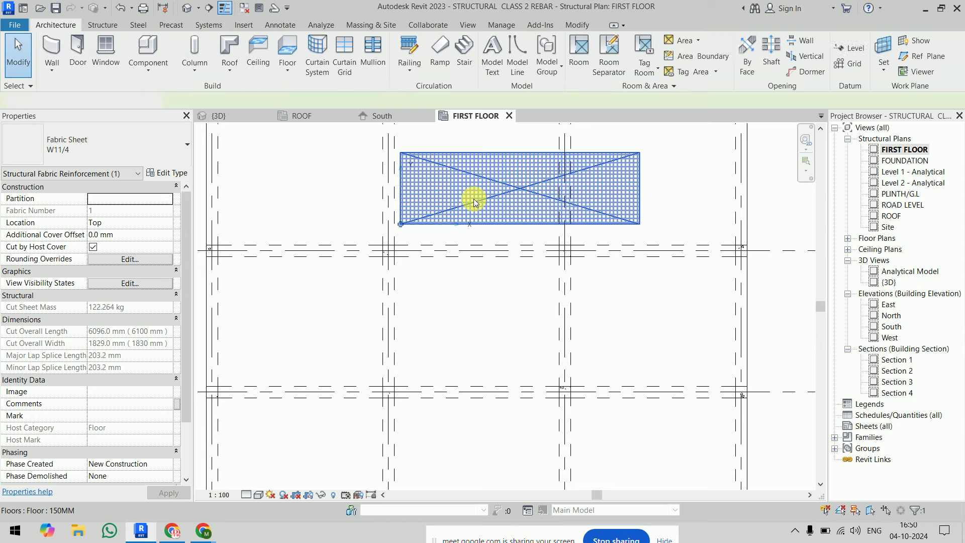
scroll(548, 224, down, 4)
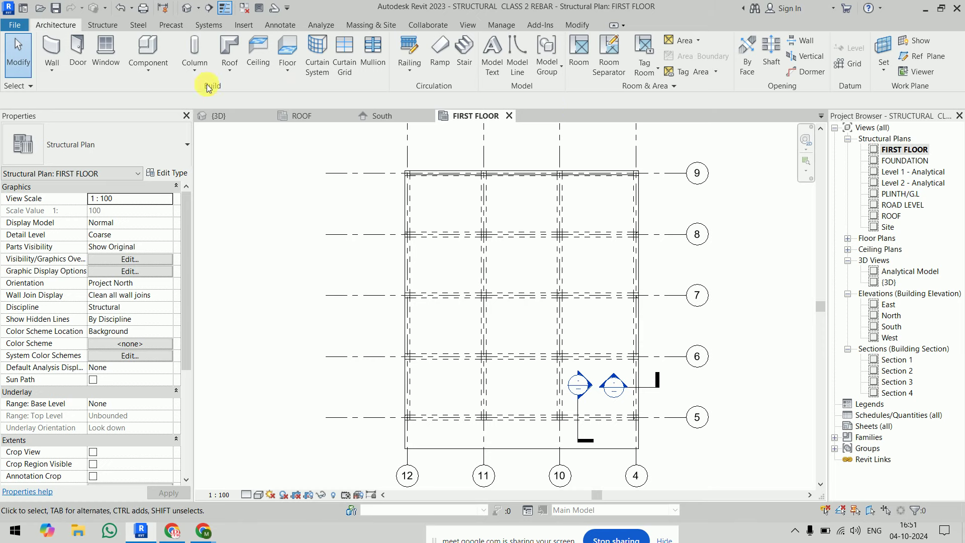
- Sketch a rectangular fabric area boundary around the whole first-floor slab
click(433, 207)
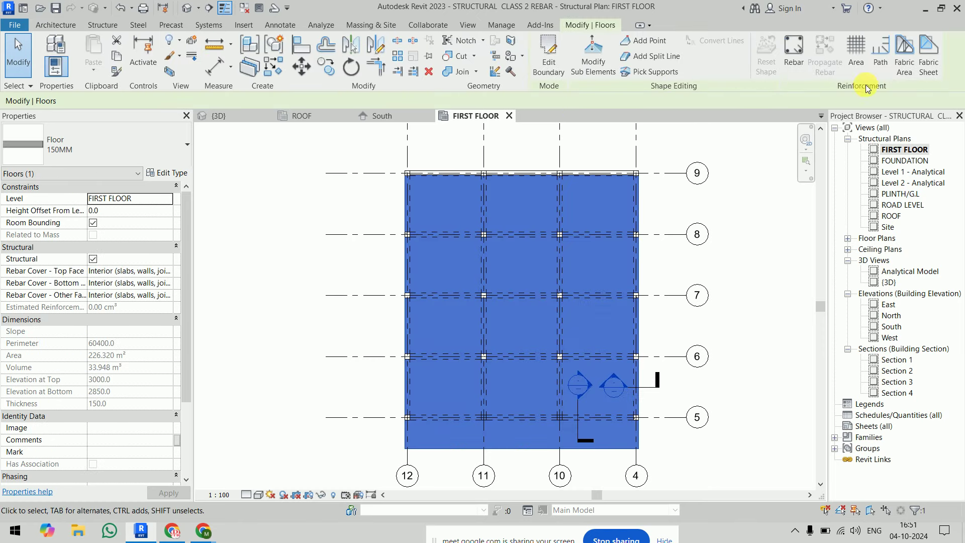
click(904, 73)
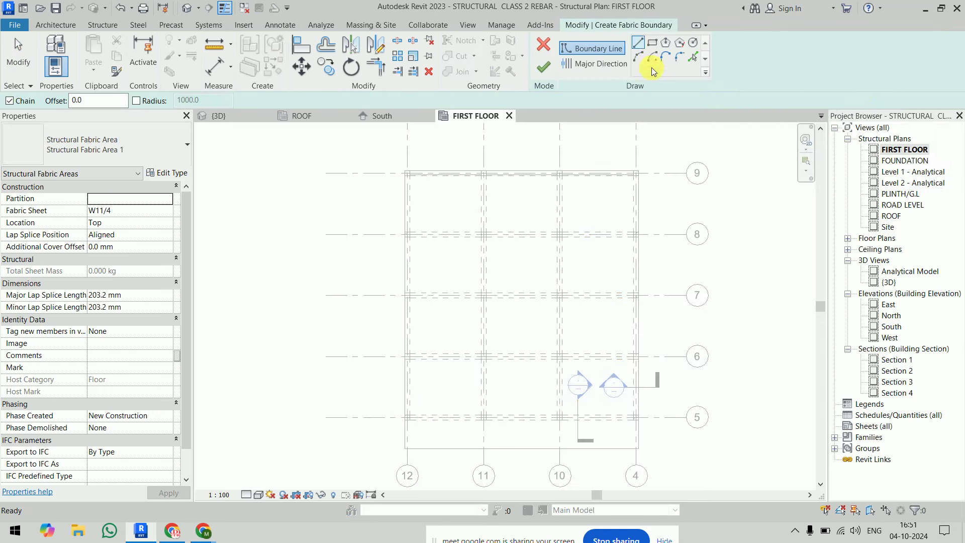
click(651, 44)
click(405, 171)
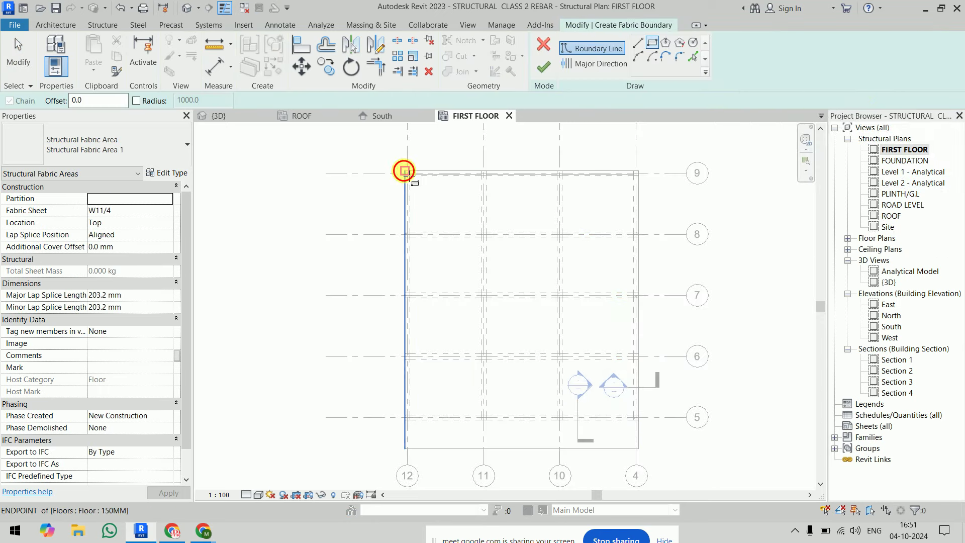
click(633, 459)
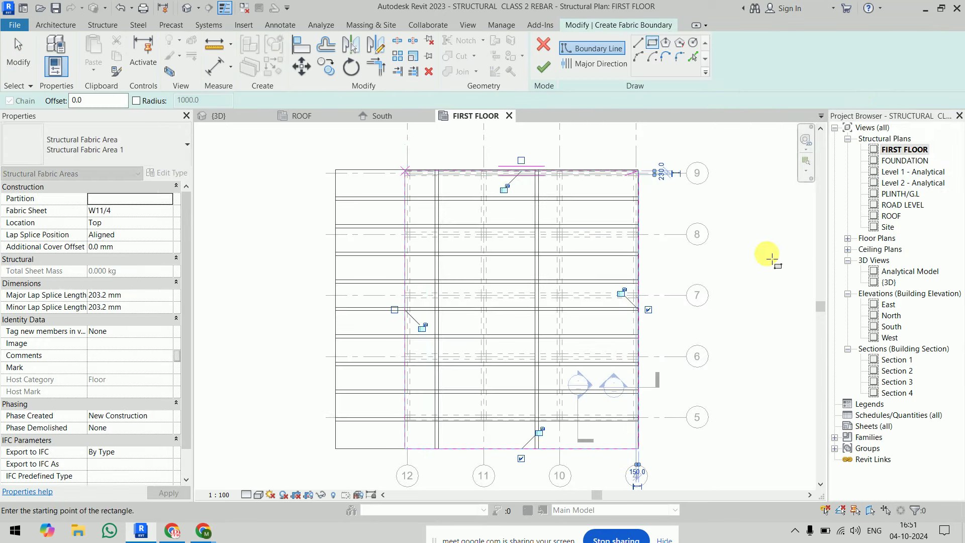
click(419, 186)
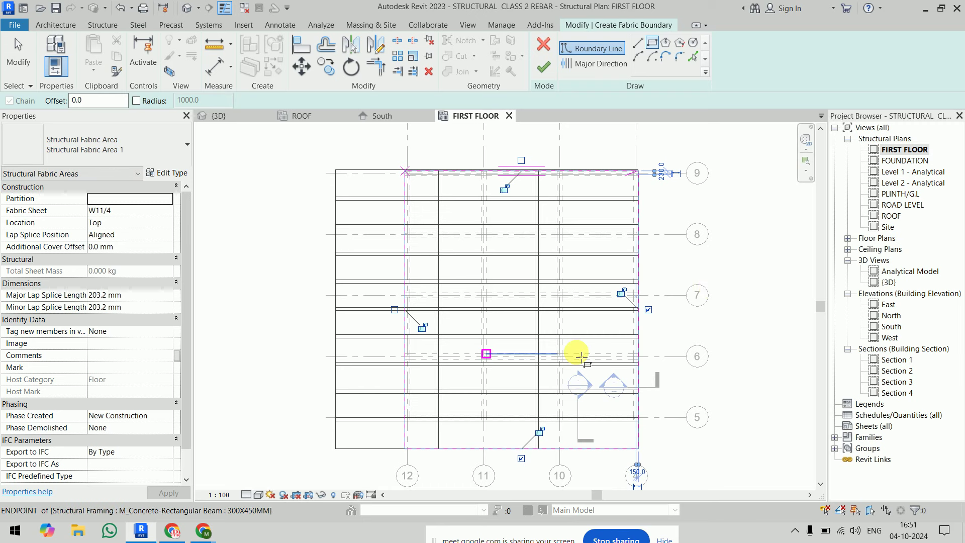
click(637, 297)
- Set the fabric sheet type to W5/4, apply, and finish the fabric area
click(169, 211)
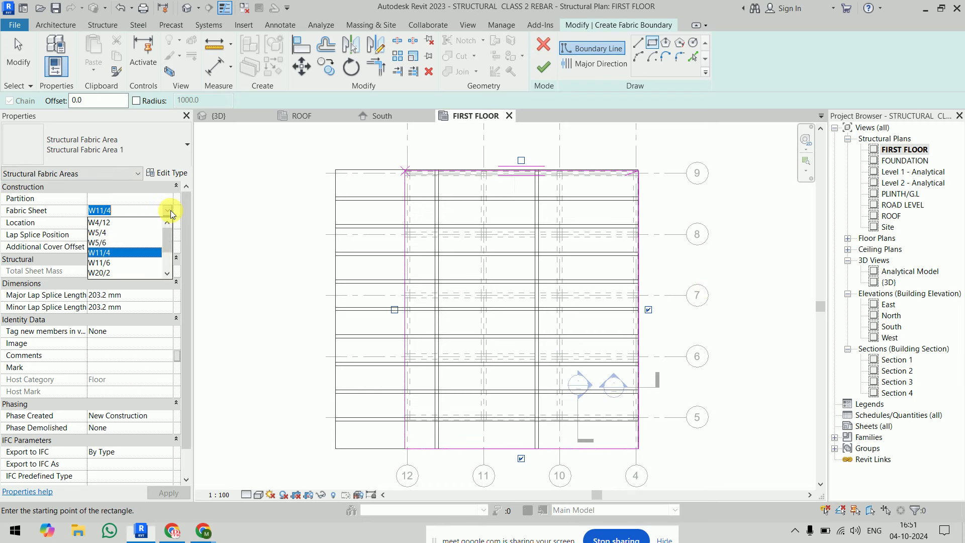
click(119, 232)
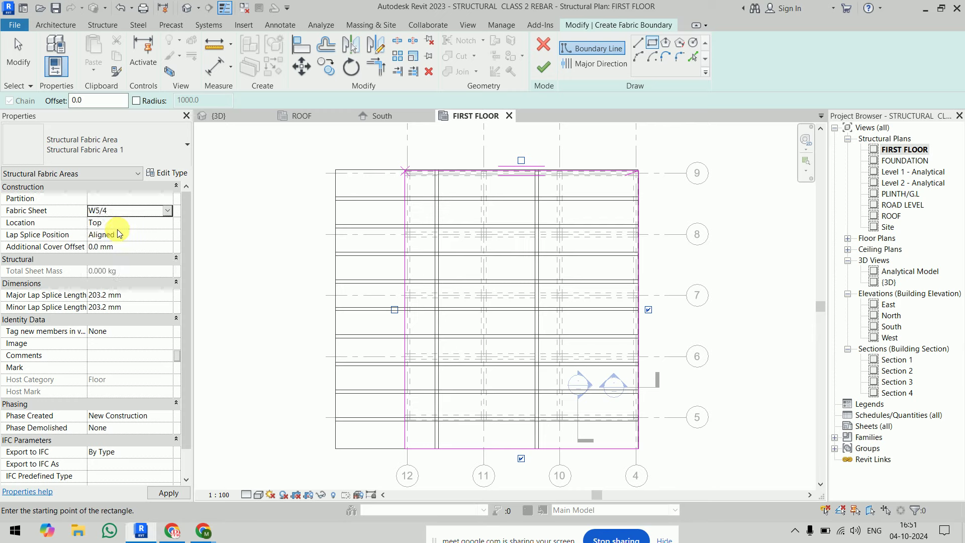
click(169, 493)
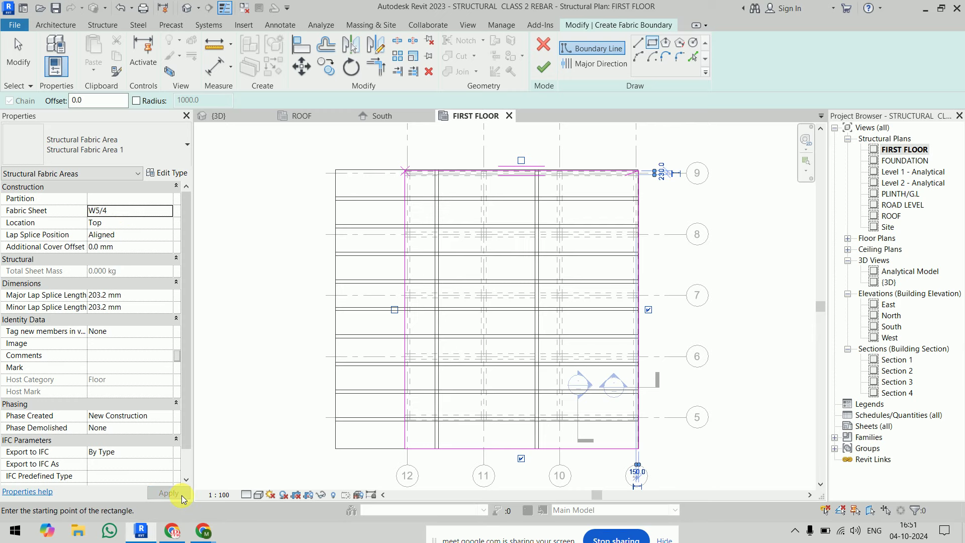
click(543, 67)
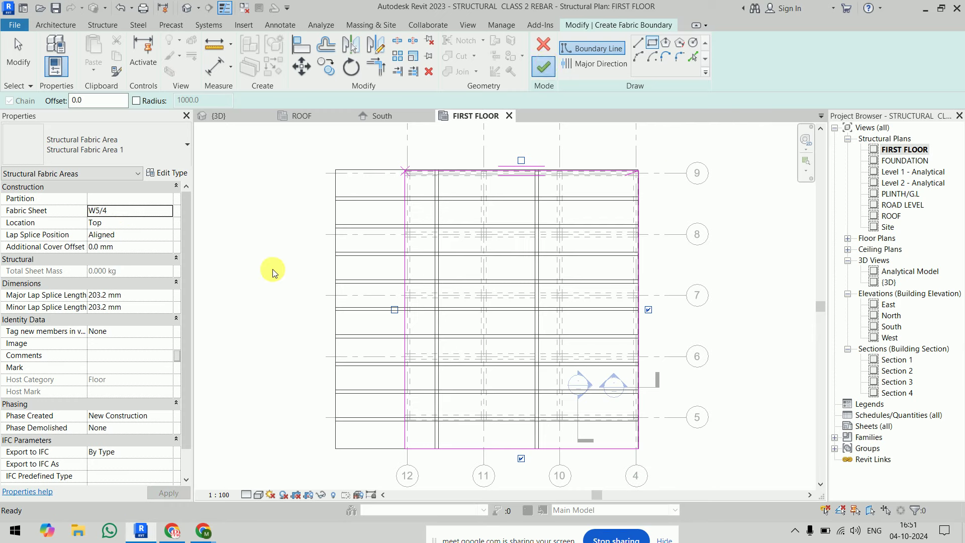
- Move one fabric sheet upward, then undo the move
click(300, 246)
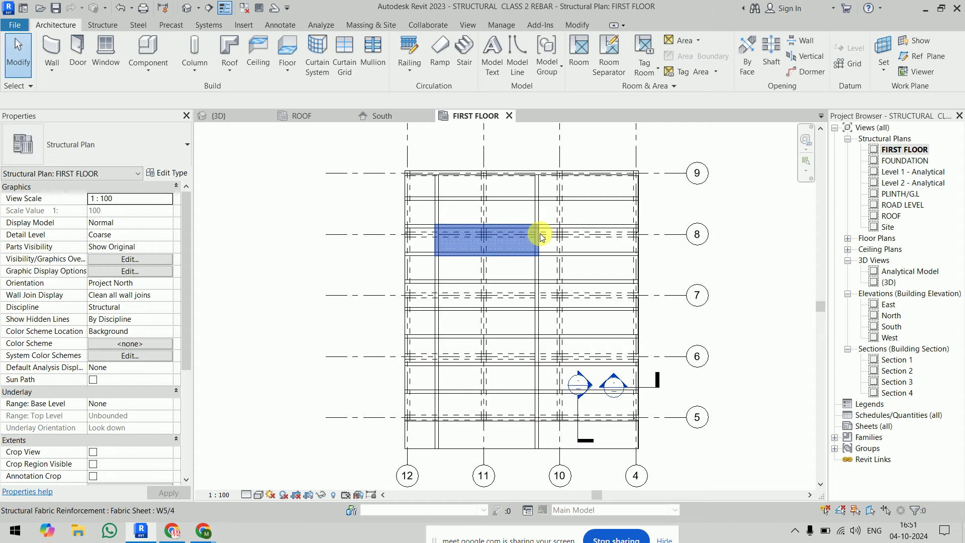
scroll(507, 209, up, 5)
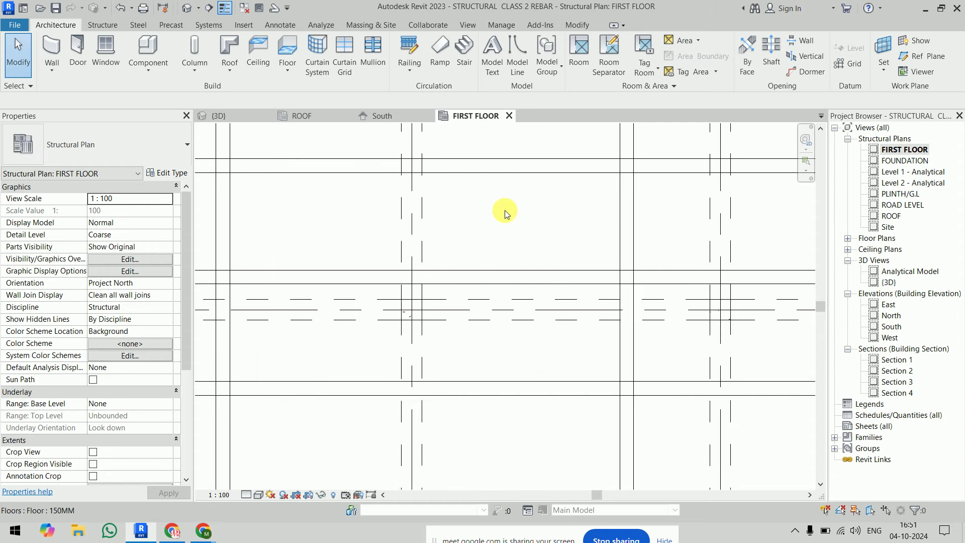
drag(505, 201, 634, 145)
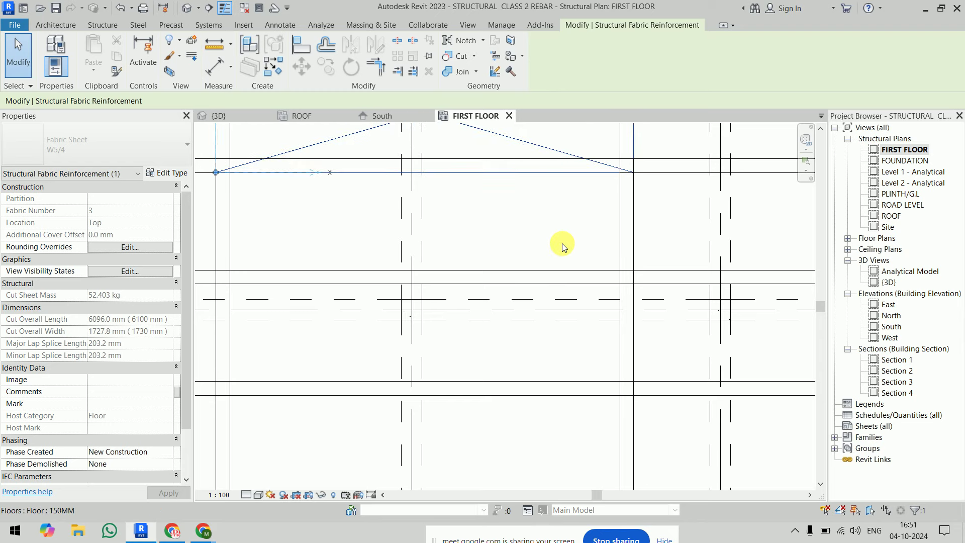
key(ctrl+z)
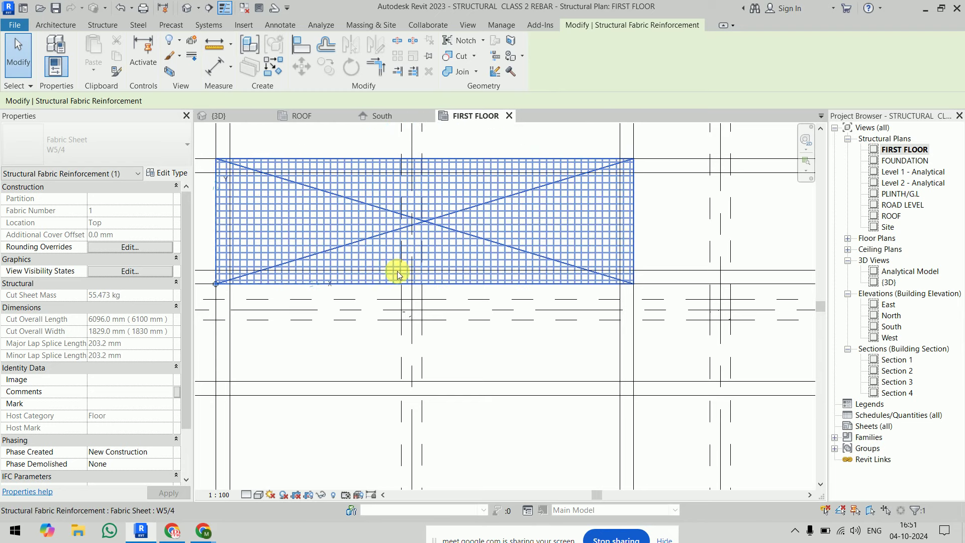
scroll(405, 273, down, 4)
scroll(405, 273, down, 2)
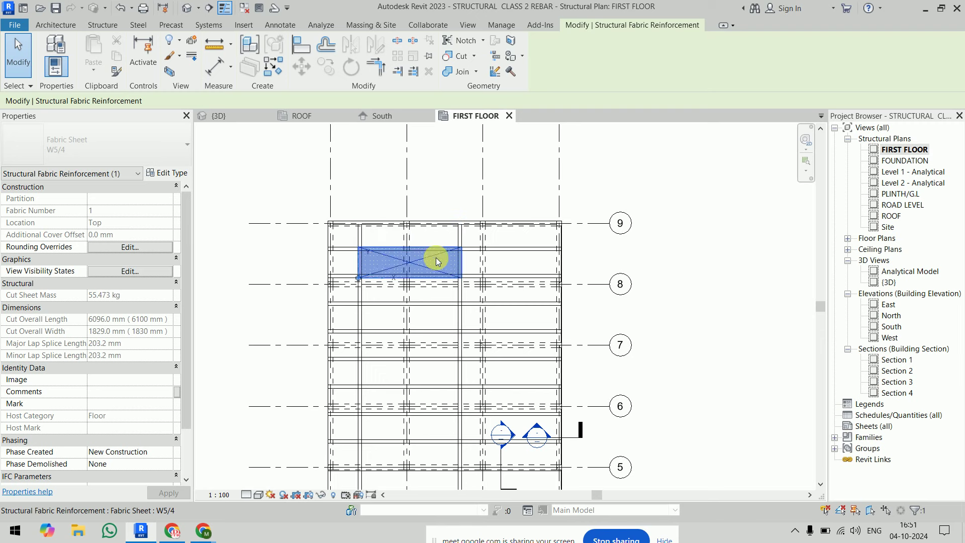
- Select all fabric sheets with SA and show them unobscured in FIRST FLOOR and {3D}
key(s)
key(a)
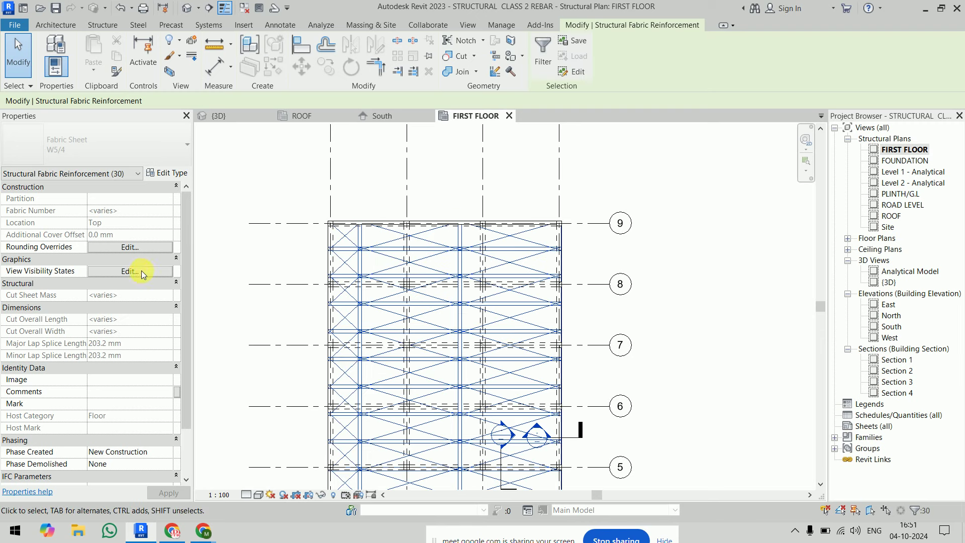
click(141, 272)
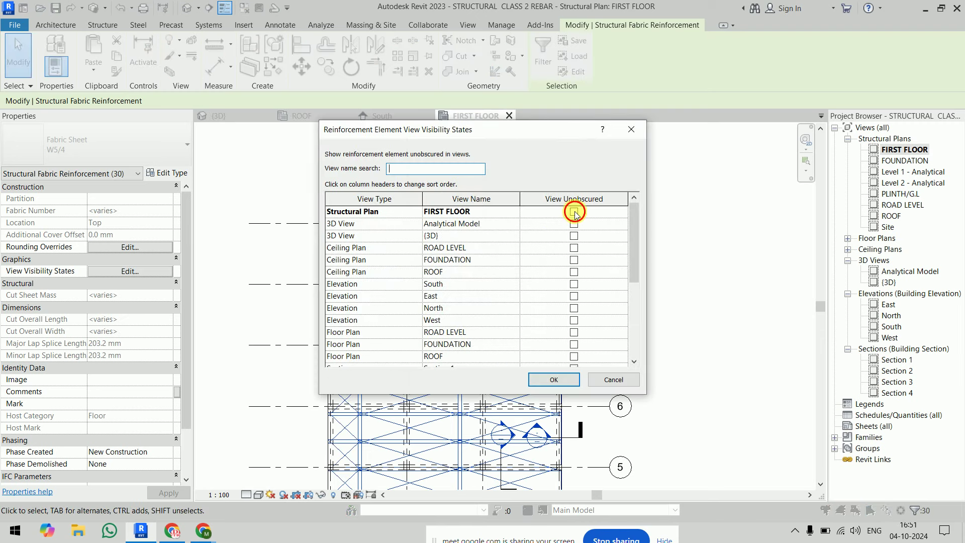
click(574, 211)
click(574, 236)
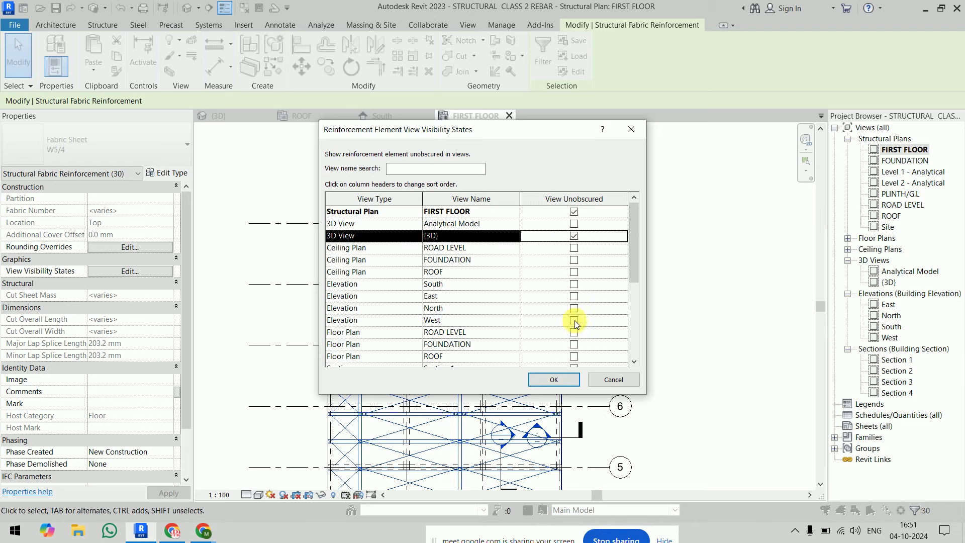
click(554, 379)
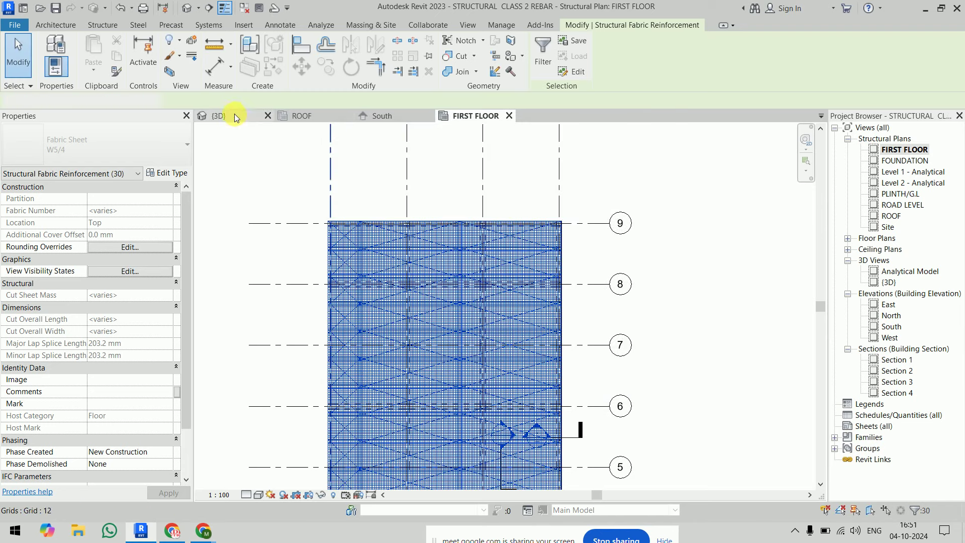
click(234, 115)
- Deselect and zoom the 3D view to inspect the fabric mesh on the slabs
key(Escape)
scroll(653, 191, up, 3)
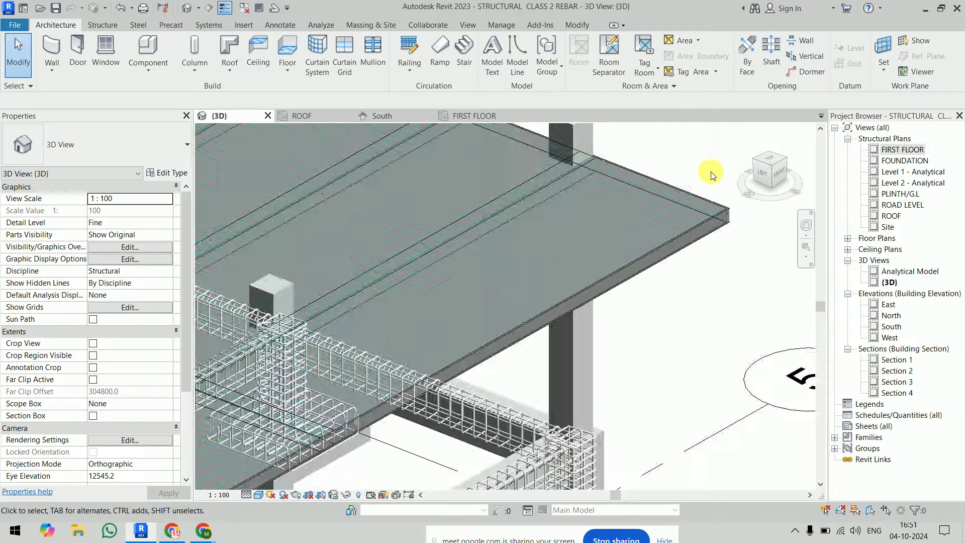
scroll(710, 195, up, 3)
scroll(719, 257, up, 2)
scroll(720, 260, up, 3)
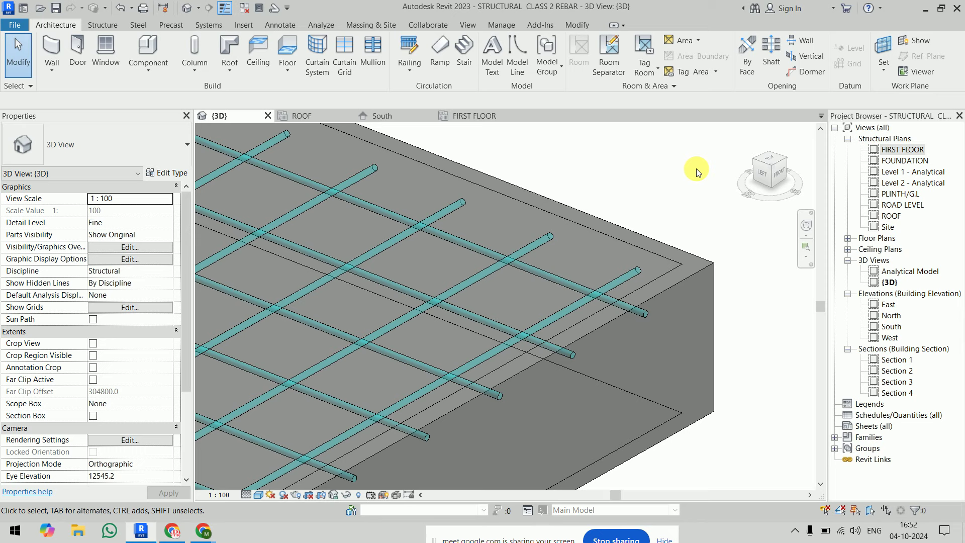
scroll(613, 295, down, 3)
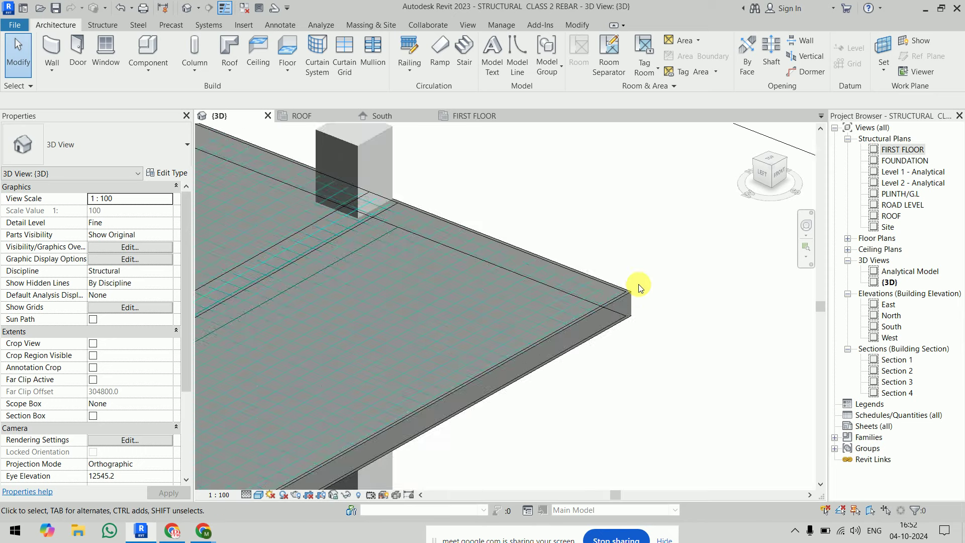
scroll(639, 284, down, 2)
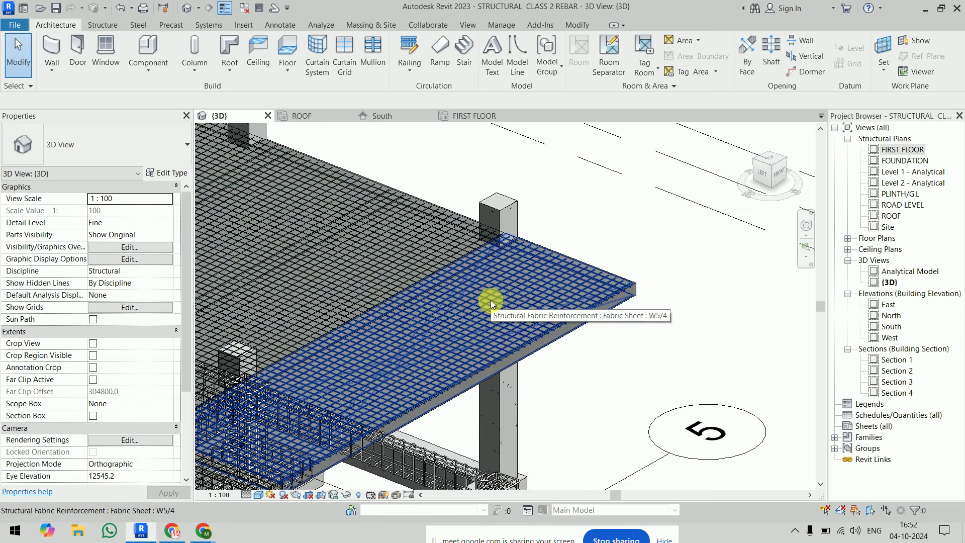
- Select all fabric sheets, pan to the slab edge near grids 5 and 4, and open the boundary sketch
click(491, 300)
key(a)
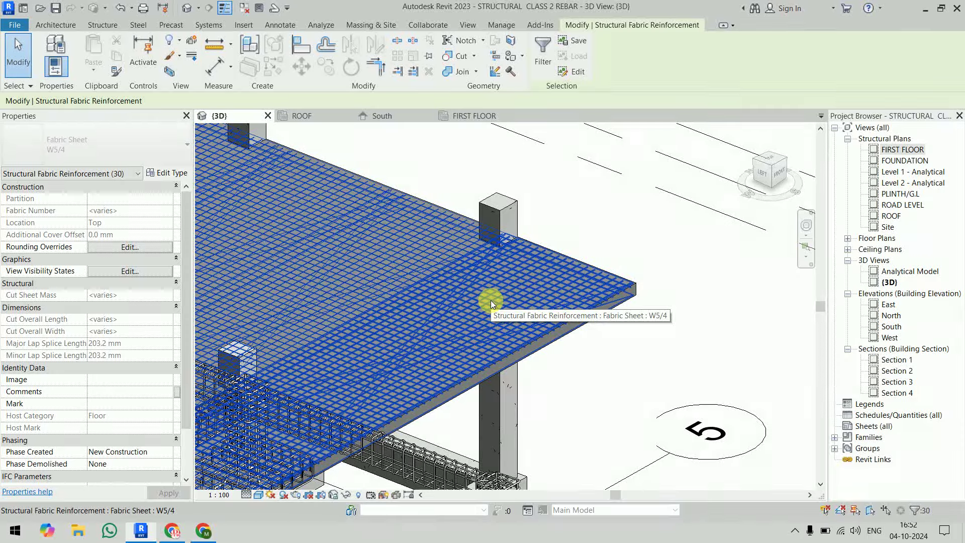
scroll(706, 274, down, 3)
scroll(721, 280, down, 2)
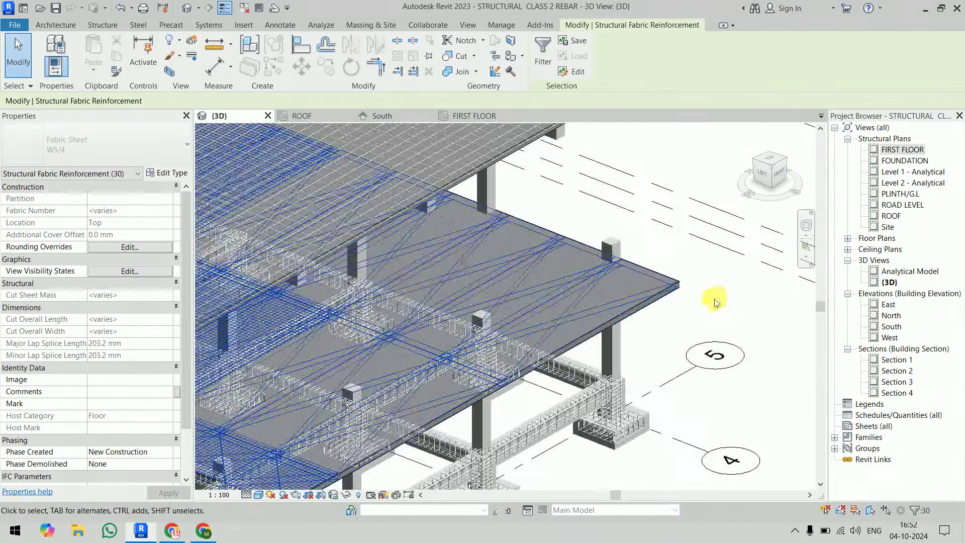
middle_drag(717, 302, 723, 249)
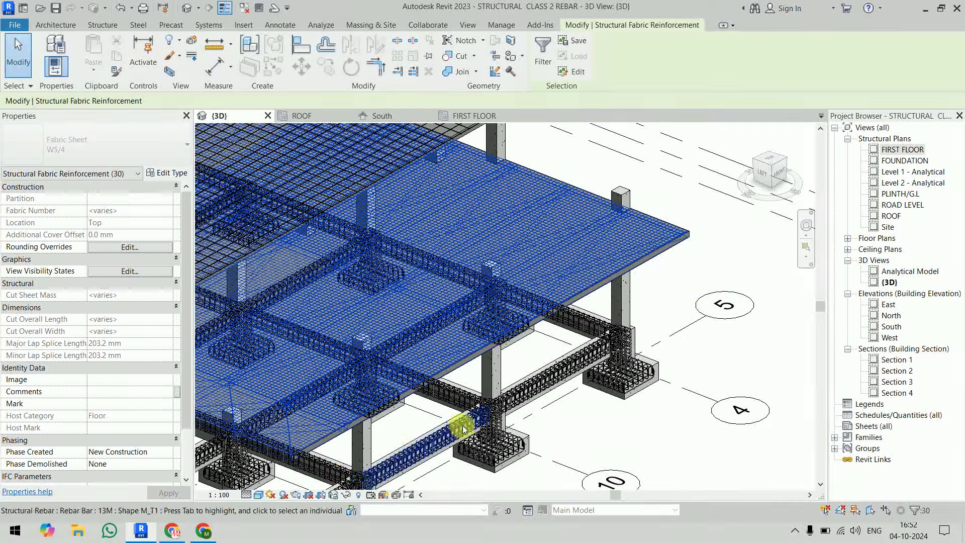
click(712, 263)
scroll(714, 264, down, 2)
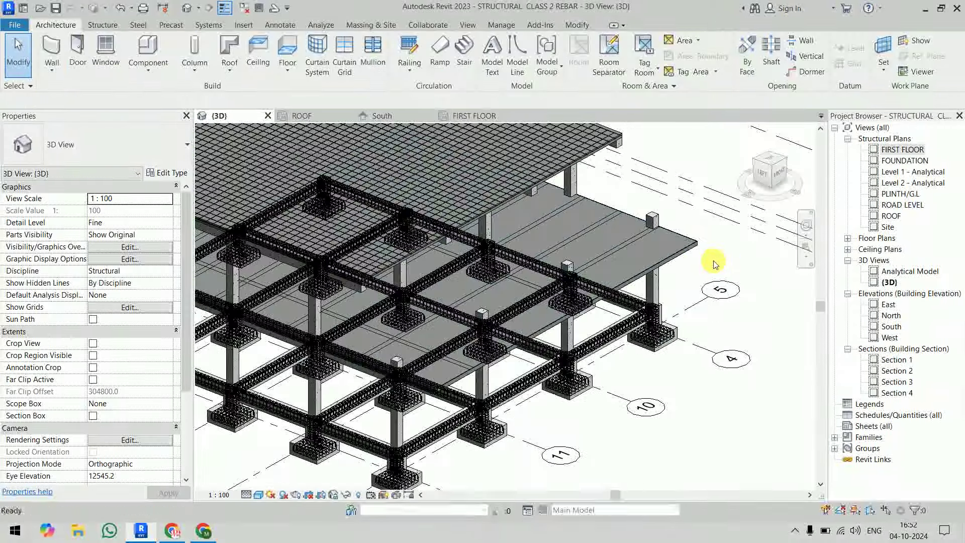
double_click(713, 263)
scroll(712, 262, down, 2)
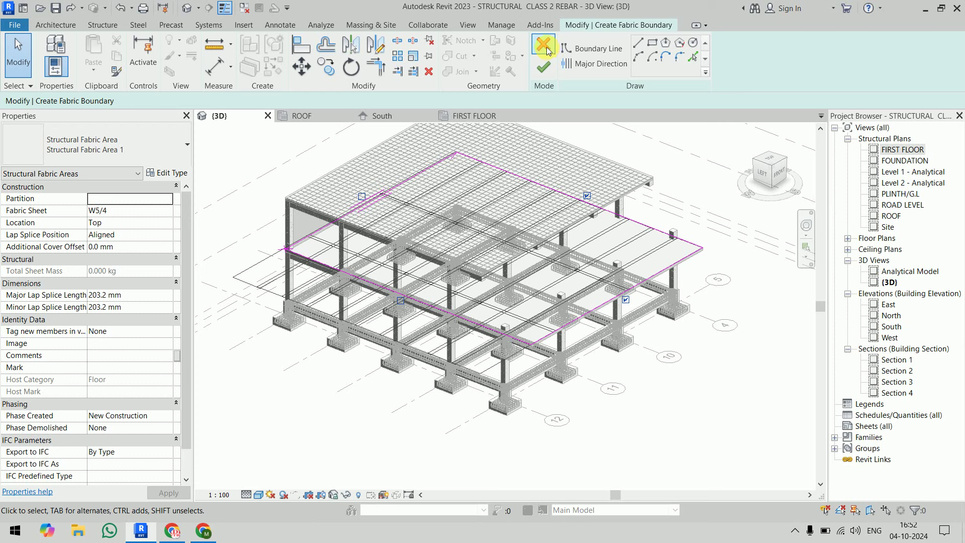
- Discard the fabric boundary sketch and orbit and pan the 3D model
click(548, 50)
click(509, 280)
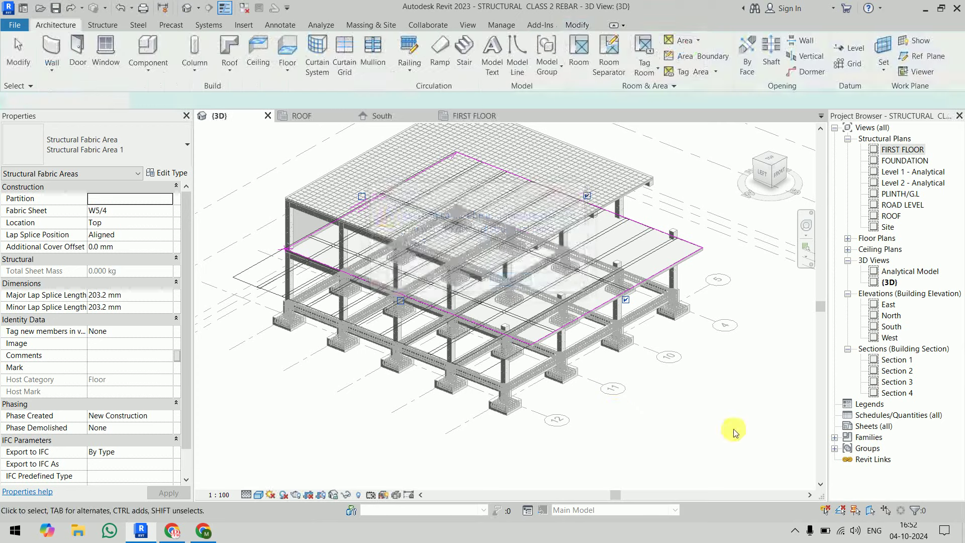
click(733, 433)
mouse_move(703, 371)
shift+middle_down()
mouse_move(639, 255)
mouse_move(639, 329)
mouse_move(685, 327)
mouse_move(685, 271)
shift+middle_up()
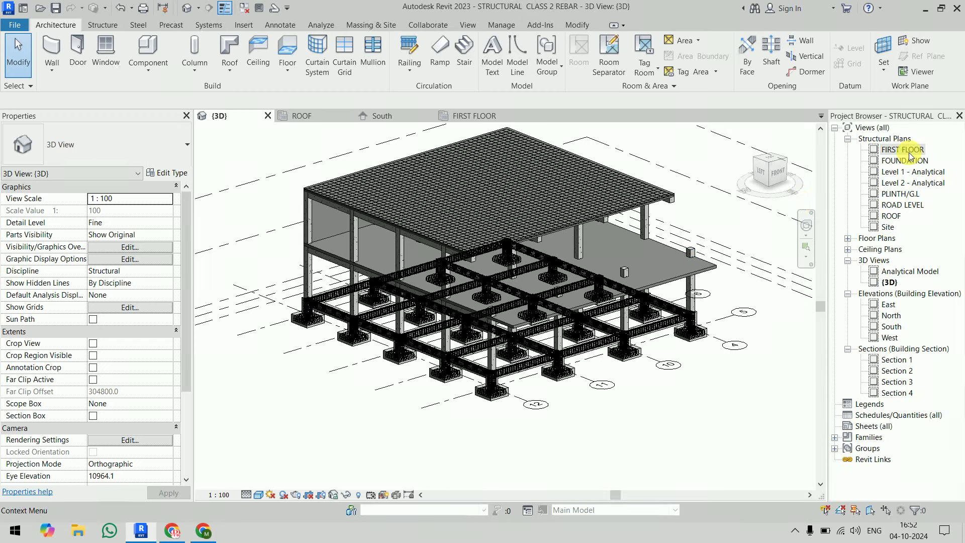
mouse_move(610, 215)
middle_down()
mouse_move(442, 237)
mouse_move(321, 237)
middle_up()
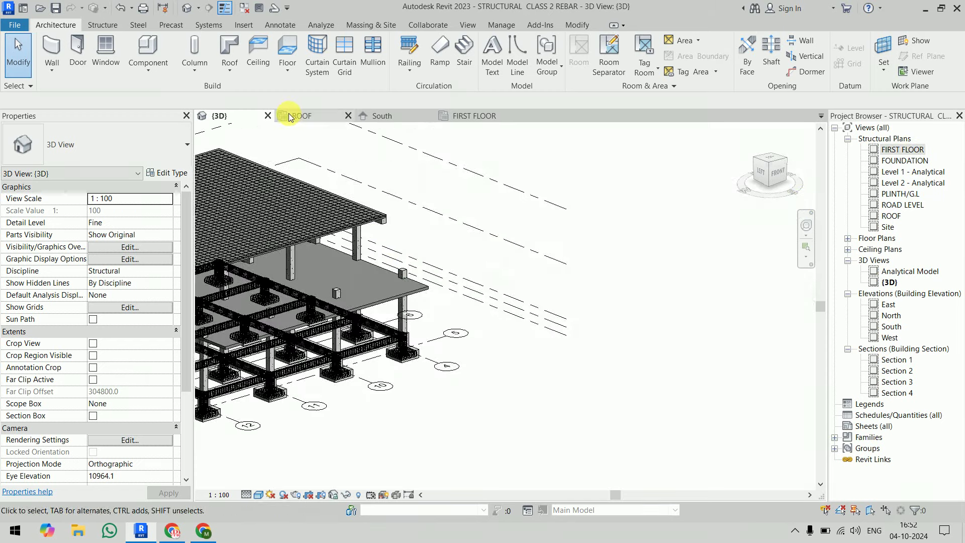
- Close all open views and exit the project without saving
click(270, 118)
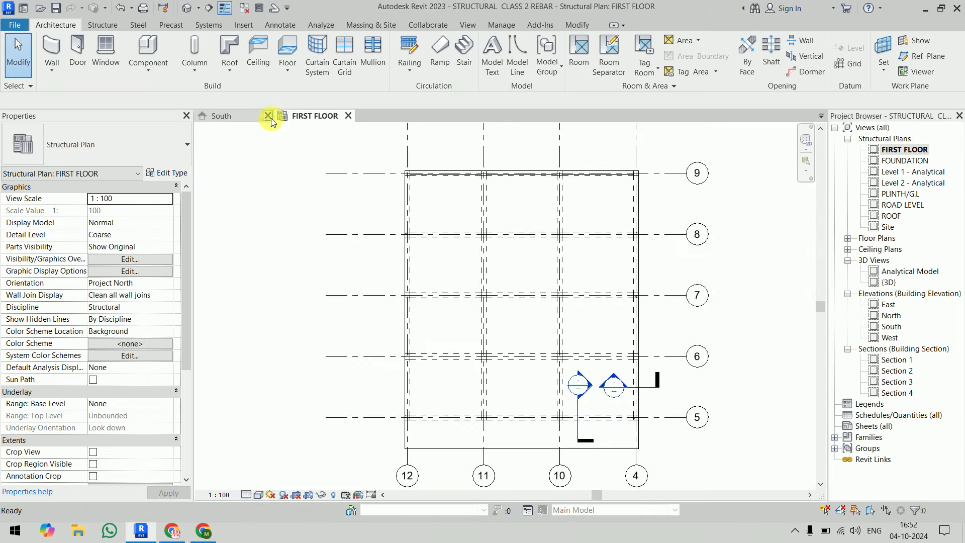
click(270, 118)
click(522, 277)
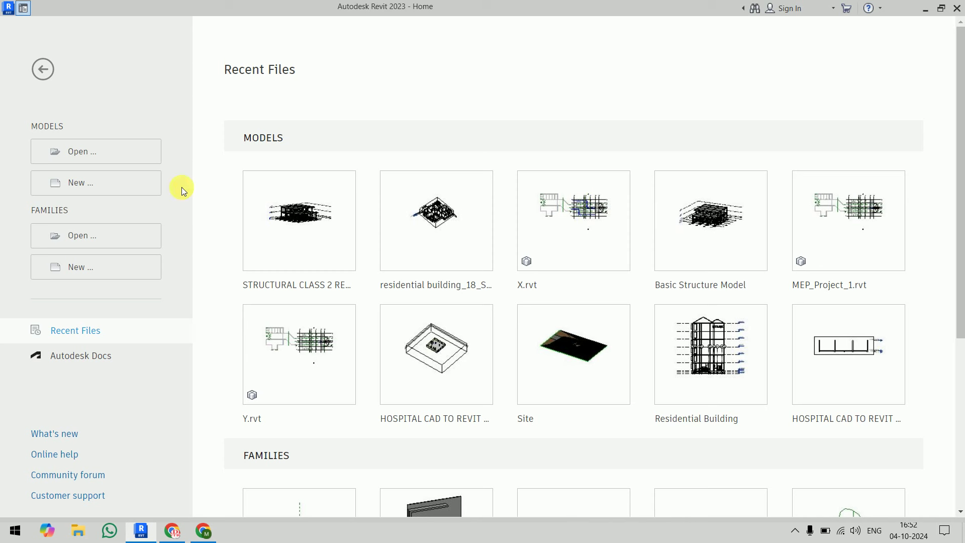
- Dismiss the new project setup and open Basic Structure Model from Recent Files
click(84, 185)
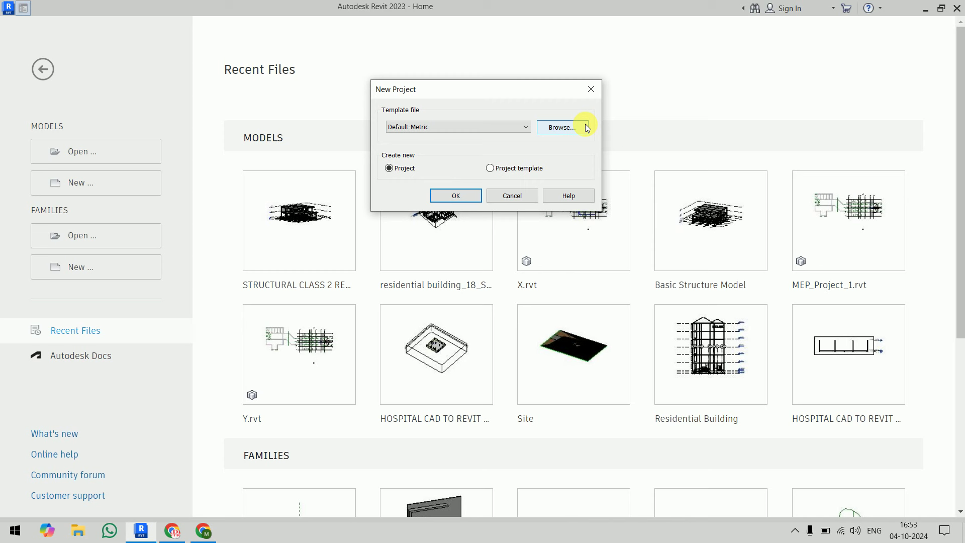
click(592, 90)
click(707, 285)
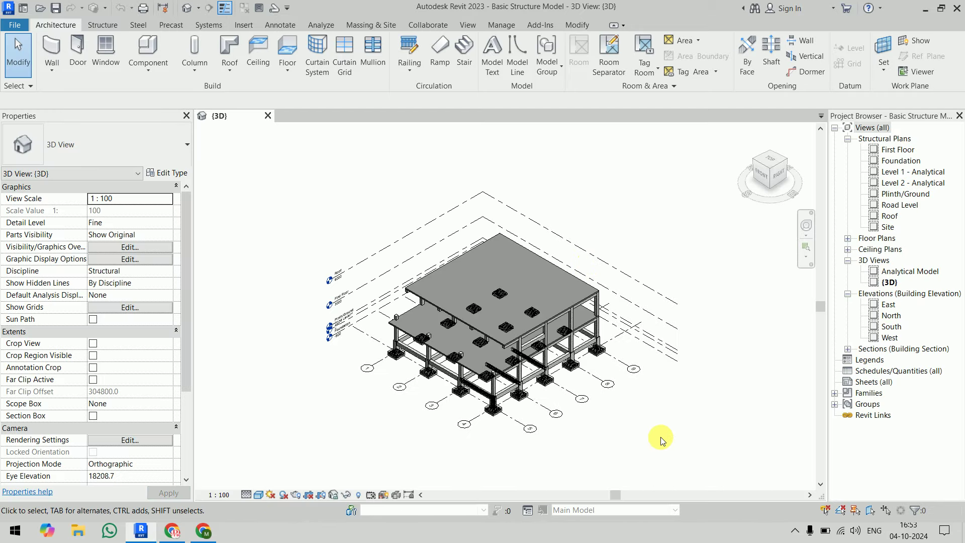
scroll(661, 436, up, 3)
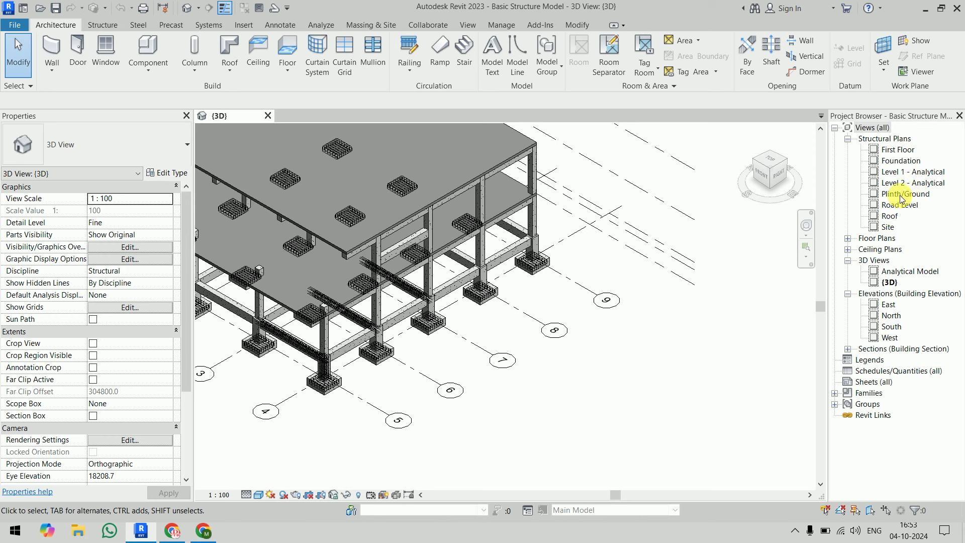
- Open the Foundation structural plan, then briefly try placing a footing before cancelling
double_click(900, 161)
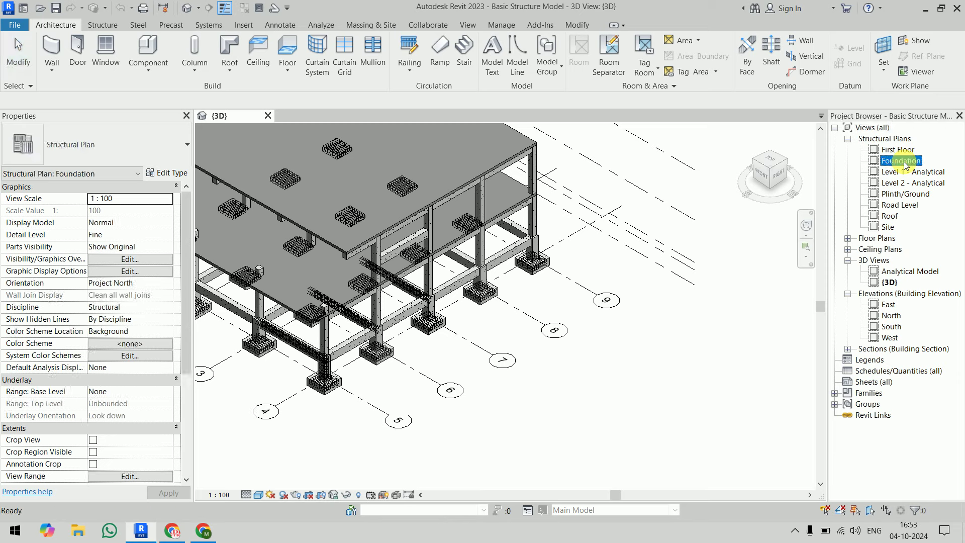
scroll(495, 204, up, 2)
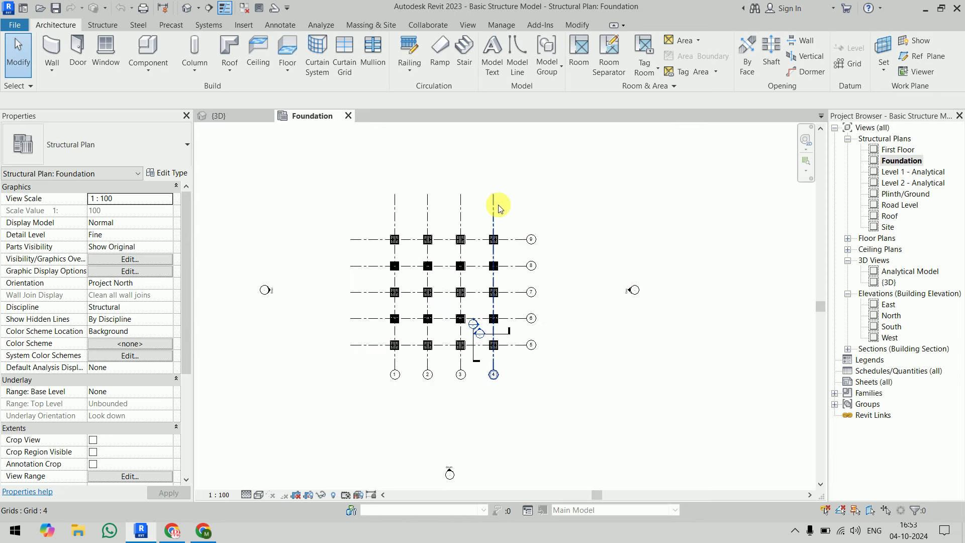
scroll(590, 232, up, 3)
middle_drag(590, 232, 660, 265)
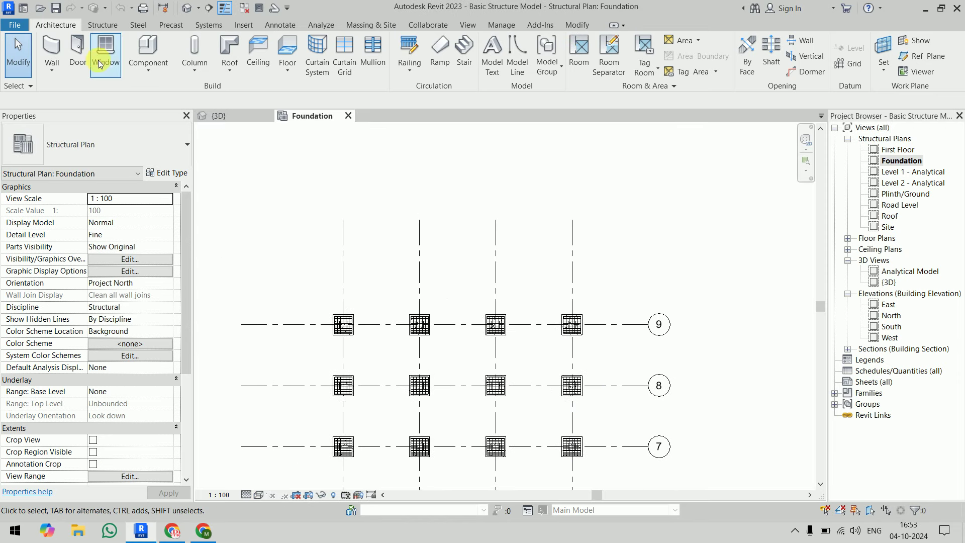
click(157, 46)
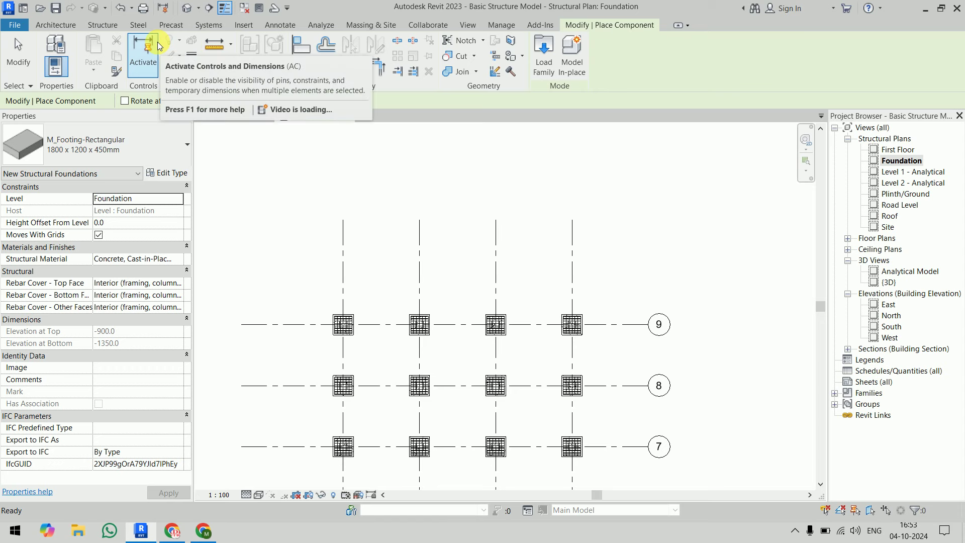
click(143, 150)
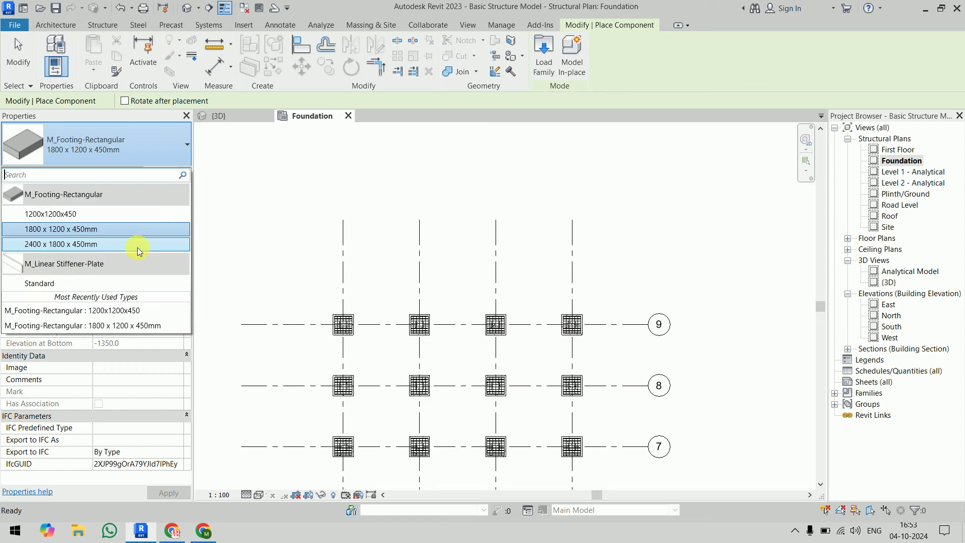
click(144, 156)
key(Escape)
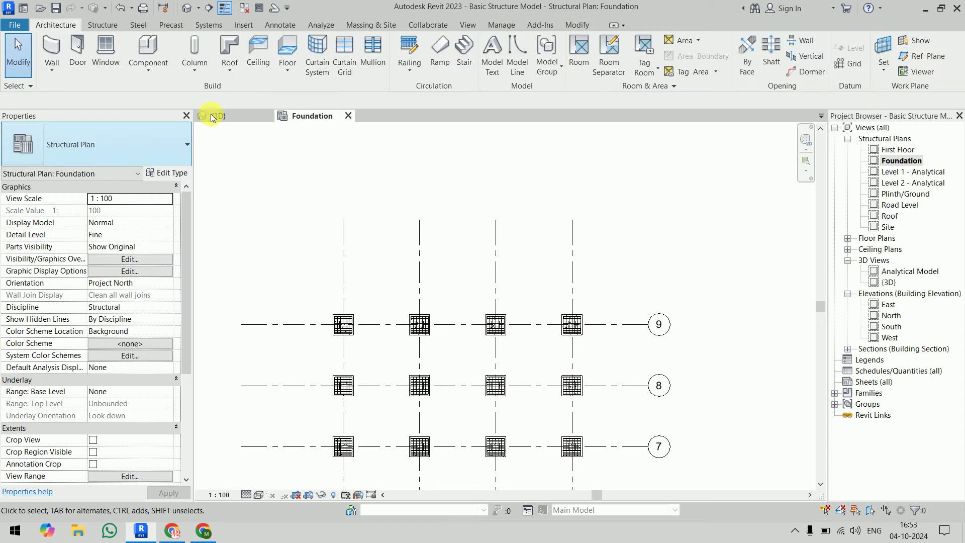
- Start an in-place Generic Models component, keeping the default name Generic Models 1
click(163, 71)
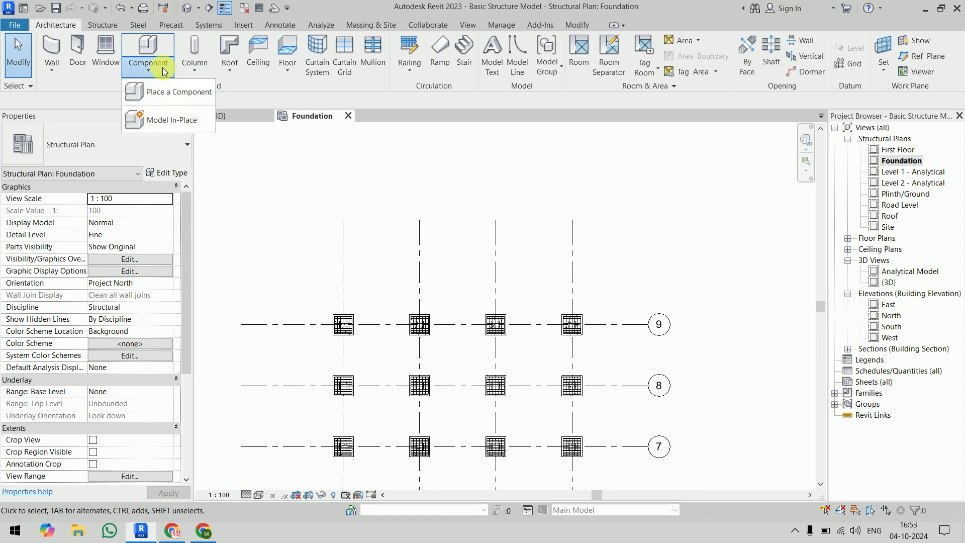
click(173, 125)
scroll(426, 233, down, 3)
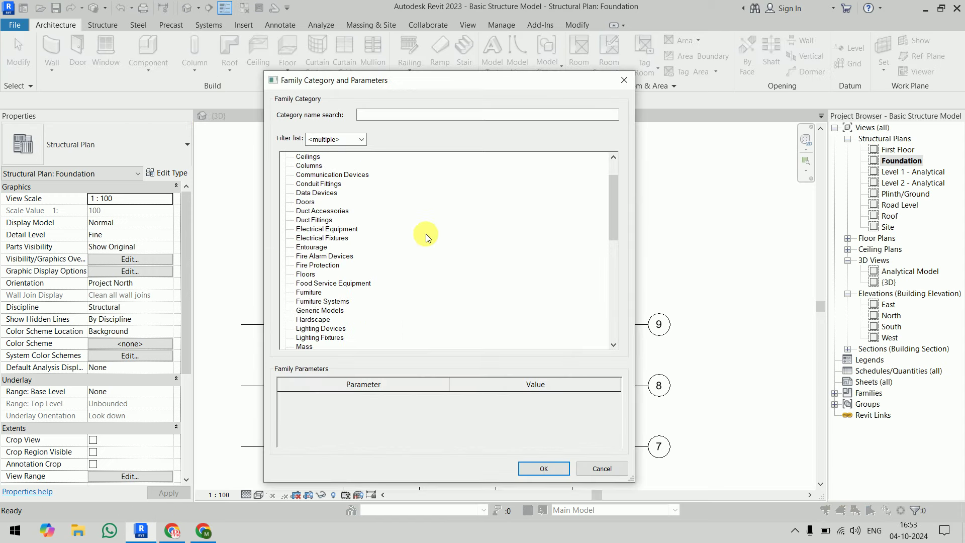
scroll(426, 233, down, 1)
scroll(426, 234, down, 3)
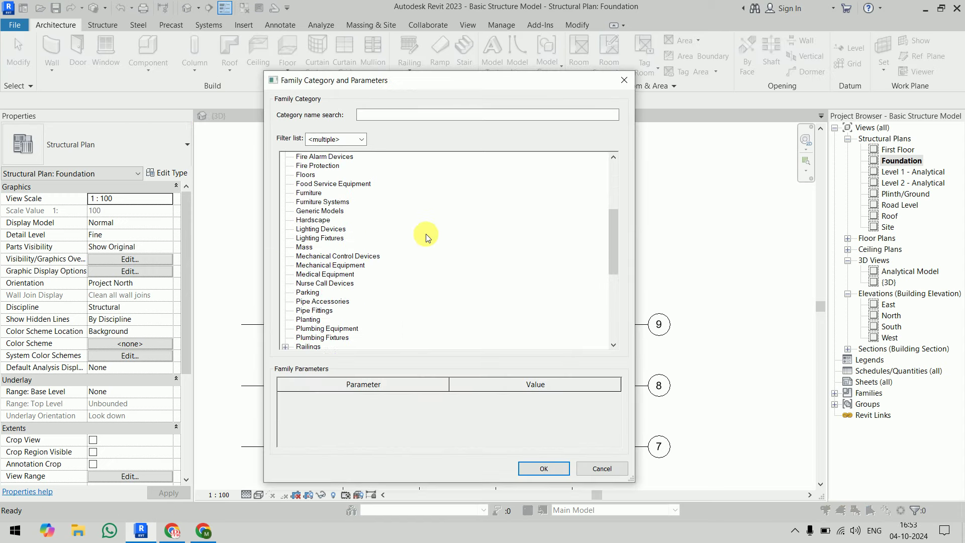
click(323, 212)
click(542, 469)
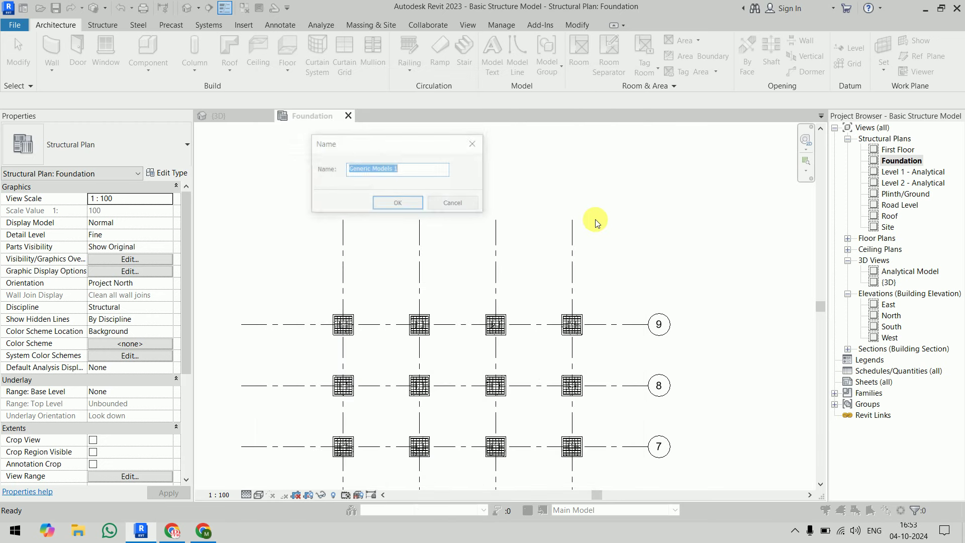
click(408, 204)
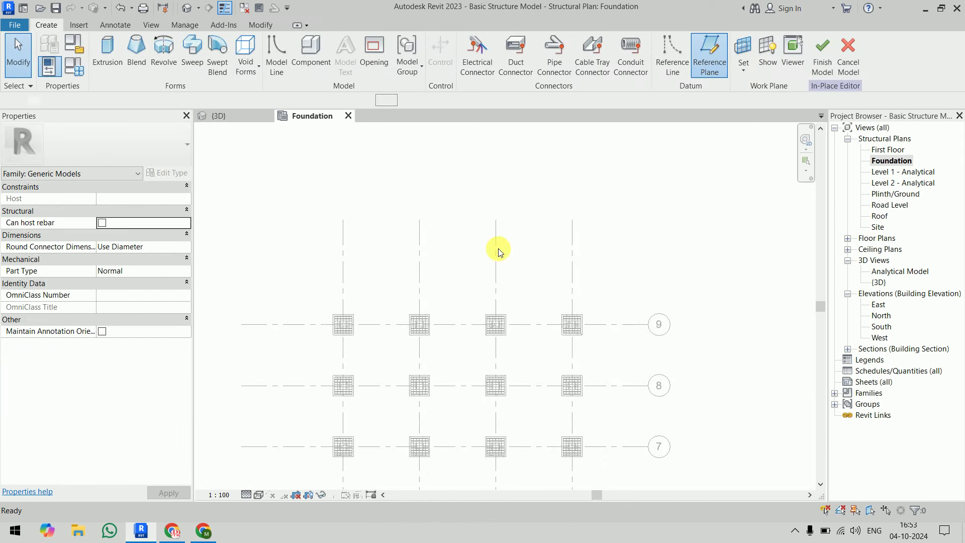
- Draw a horizontal reference plane above grid 9 and begin a 250-depth solid extrusion sketch
click(709, 55)
click(245, 256)
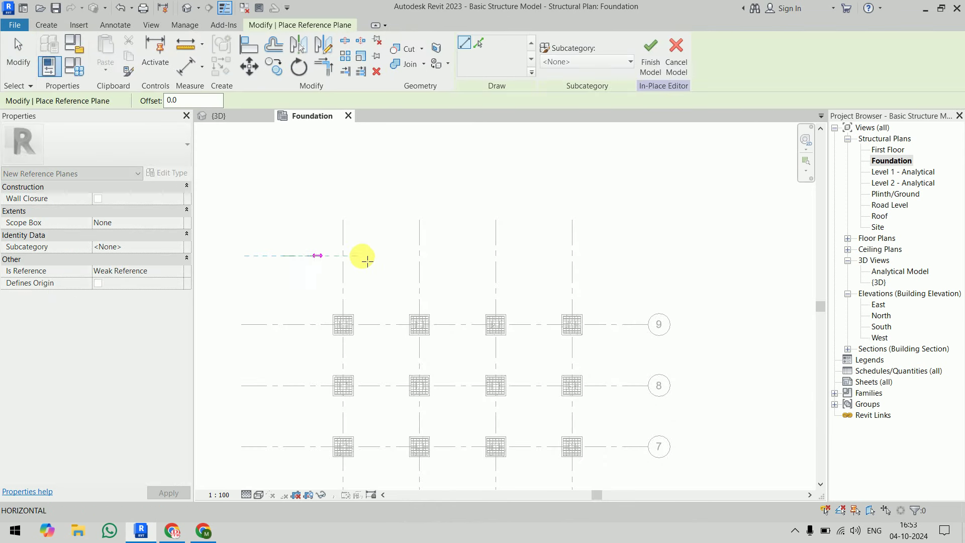
click(613, 256)
key(Escape)
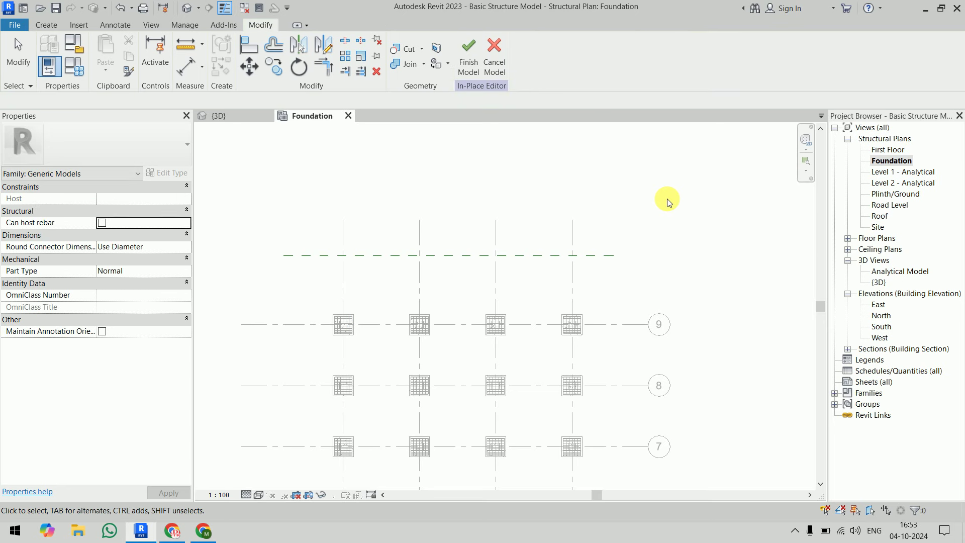
click(58, 24)
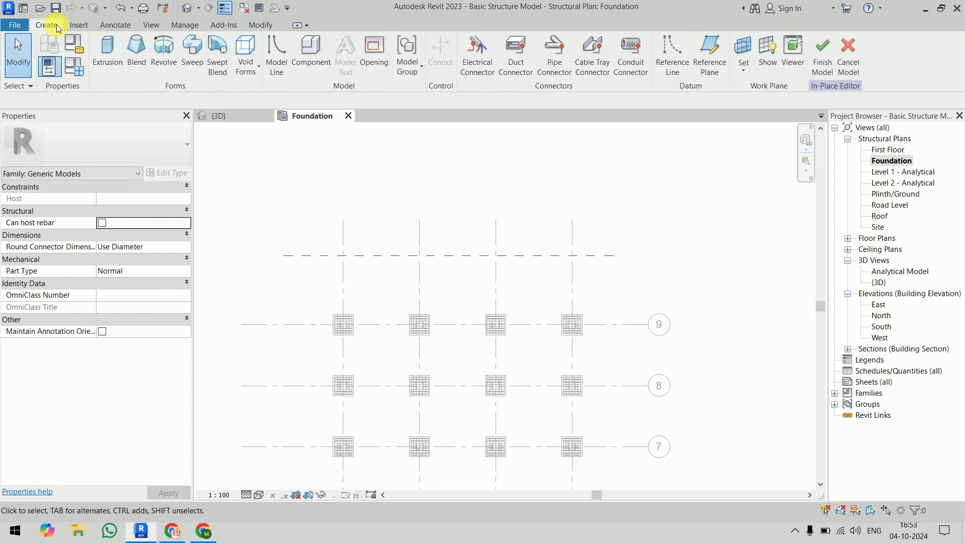
click(115, 65)
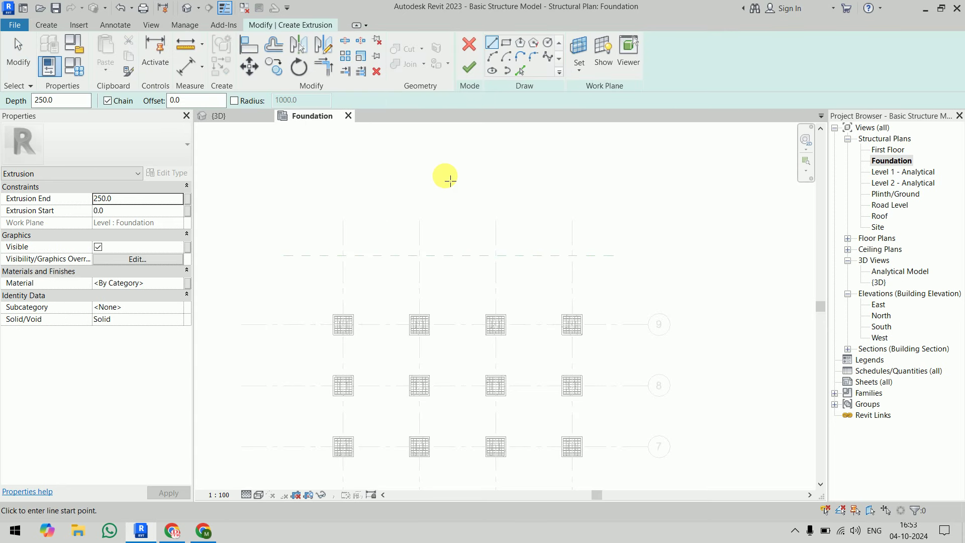
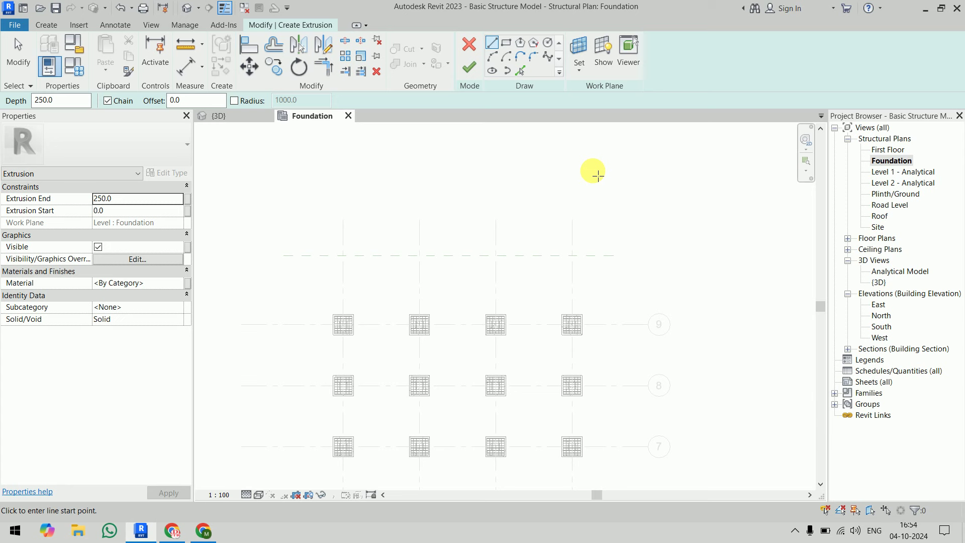
- Discard the unfinished extrusion sketch and start a new extrusion
click(461, 48)
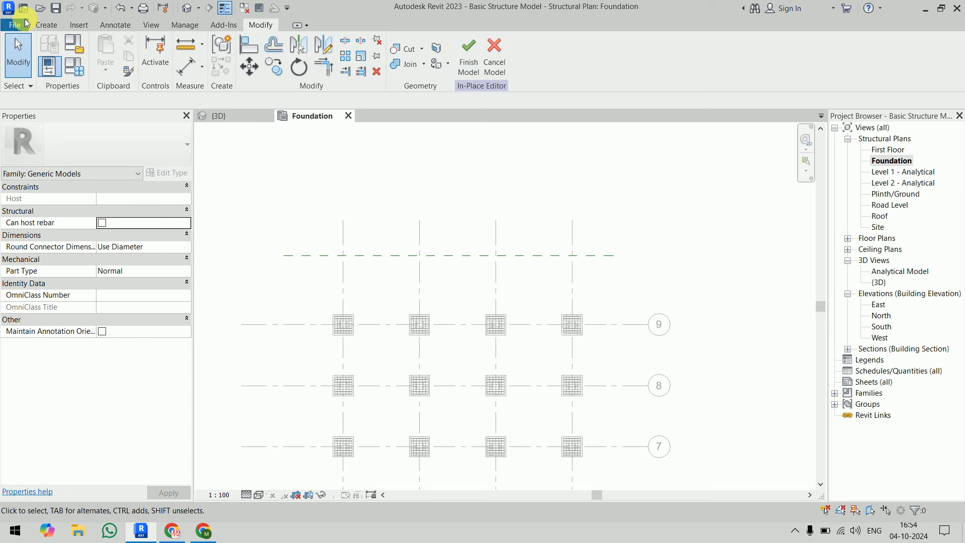
click(46, 24)
click(107, 53)
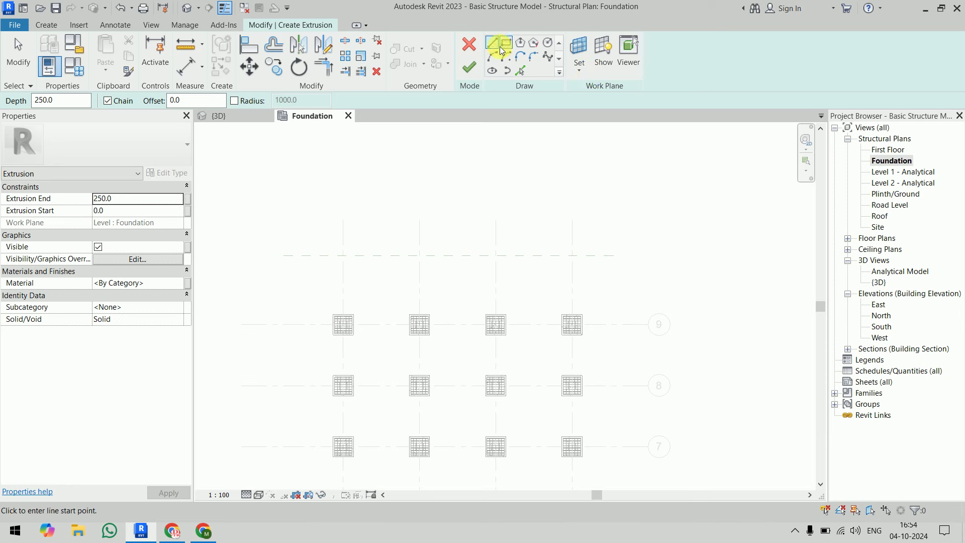
- Draw a 2800 × 2400 sketch rectangle across the grid line
click(505, 47)
scroll(482, 301, up, 5)
middle_drag(513, 215, 532, 330)
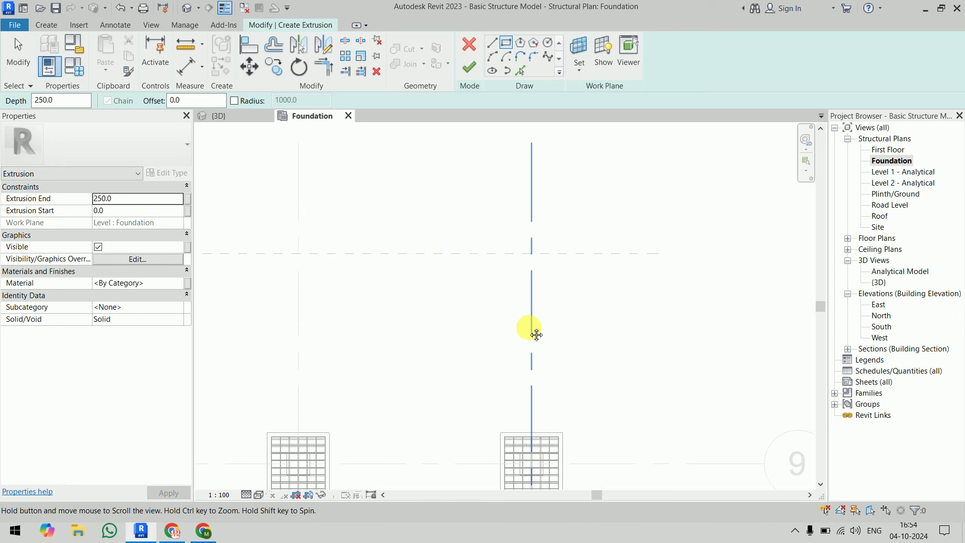
click(450, 196)
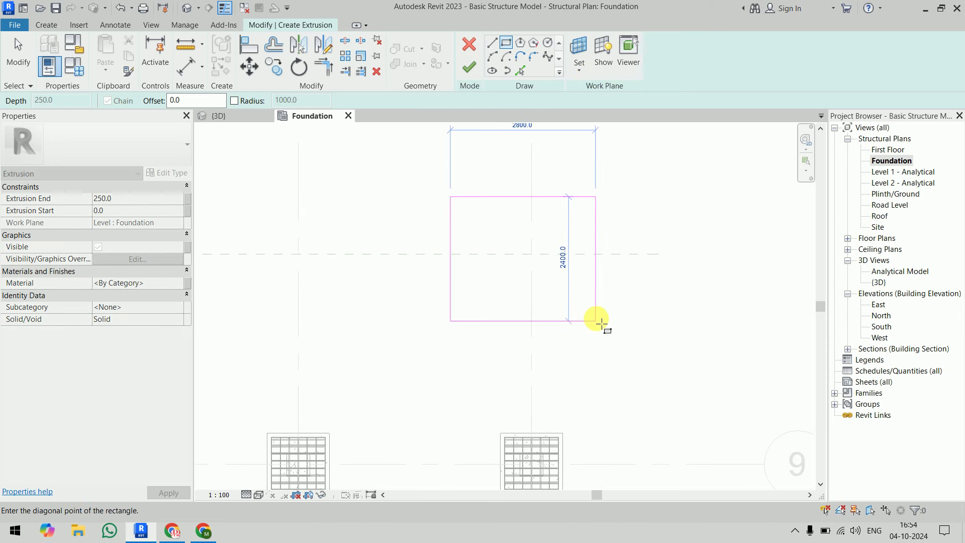
click(595, 321)
middle_drag(652, 211, 625, 270)
key(Escape)
key(Escape)
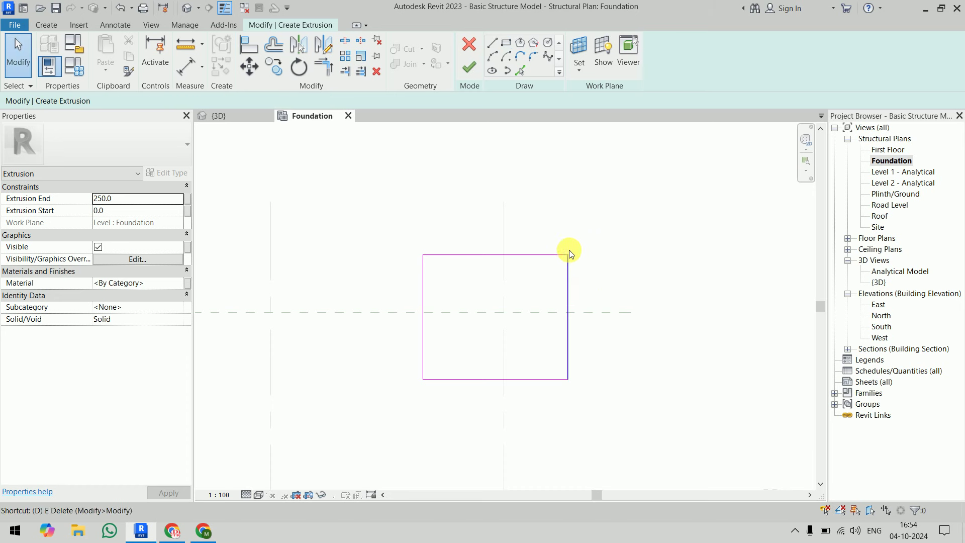
- Add an EQ width dimension from the left edge through the grid to the right edge
key(d)
key(i)
click(421, 276)
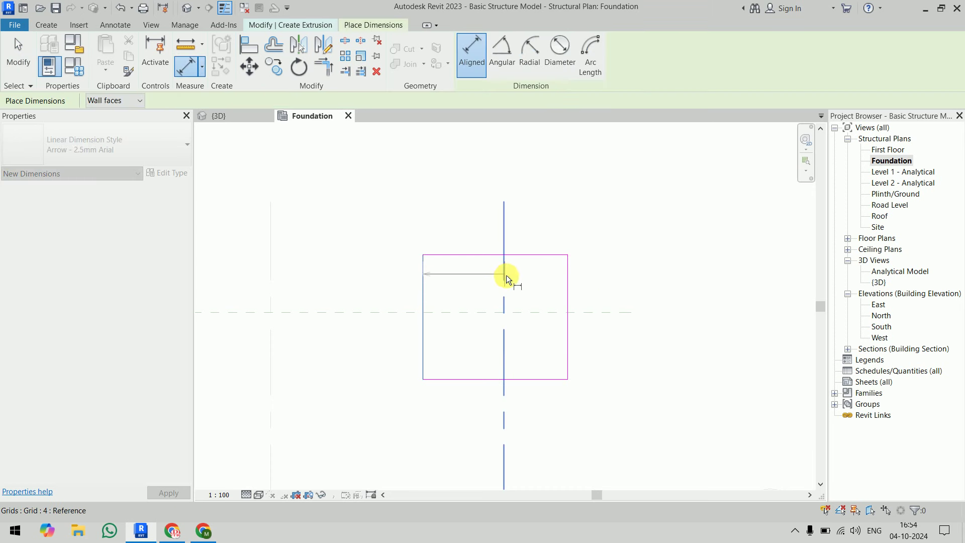
click(504, 274)
click(567, 275)
click(567, 191)
middle_drag(567, 199, 572, 234)
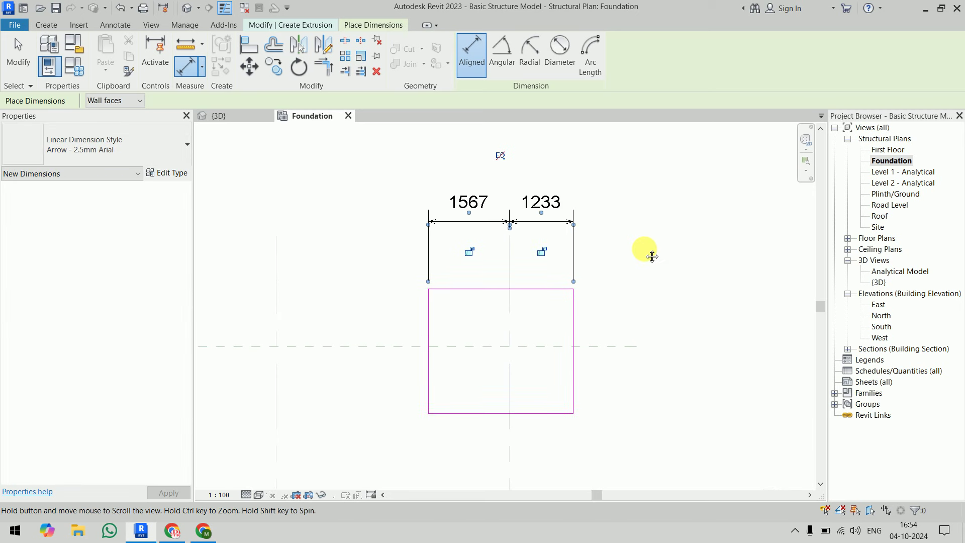
click(509, 157)
- Add an EQ height dimension from the top edge through the reference to the bottom edge
click(634, 173)
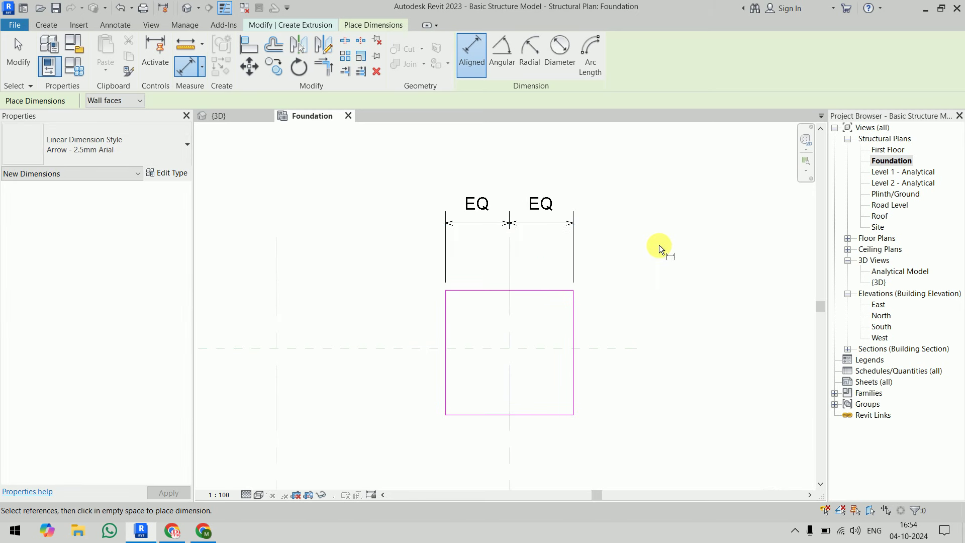
click(557, 346)
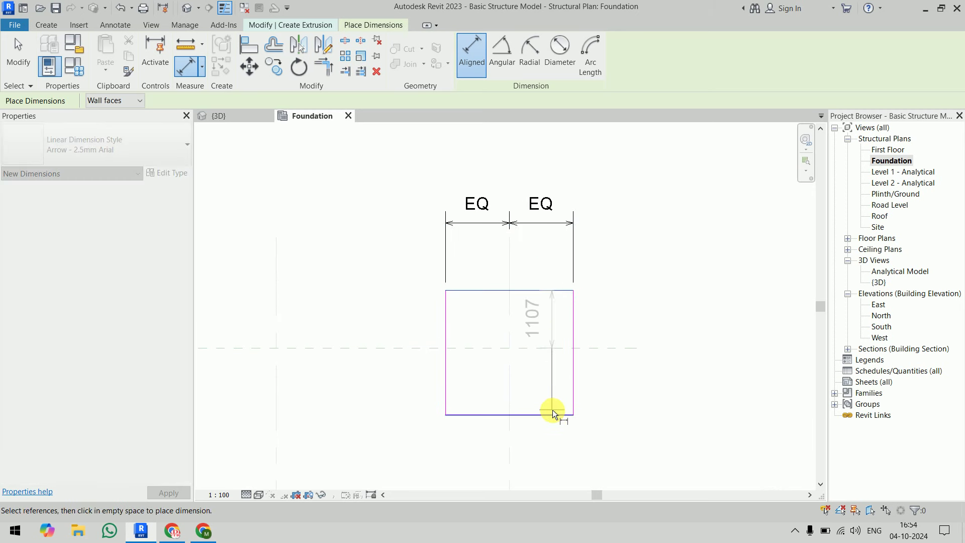
click(553, 413)
click(685, 388)
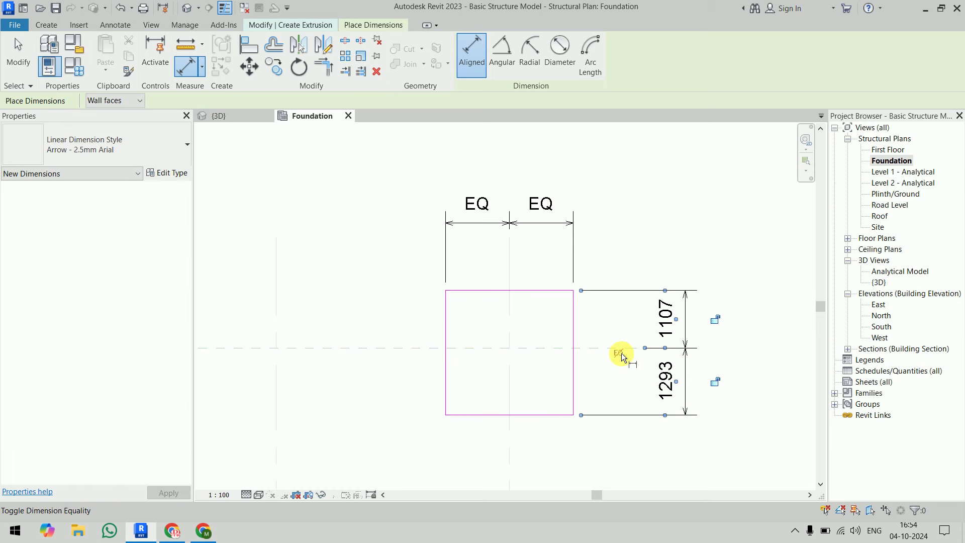
click(619, 352)
- Add overall dimensions of 2467 wide and 2214 tall to the rectangle
click(455, 315)
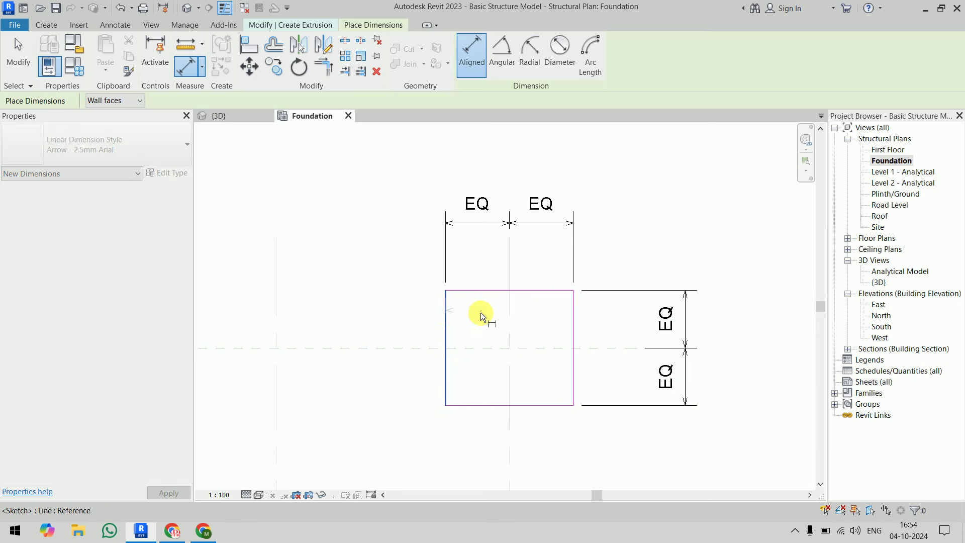
click(572, 318)
click(554, 152)
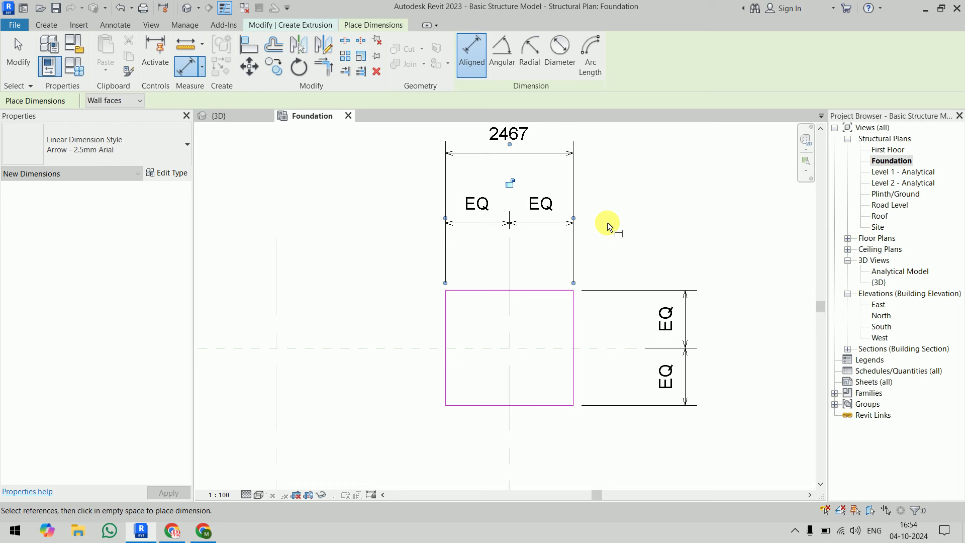
click(616, 292)
click(561, 405)
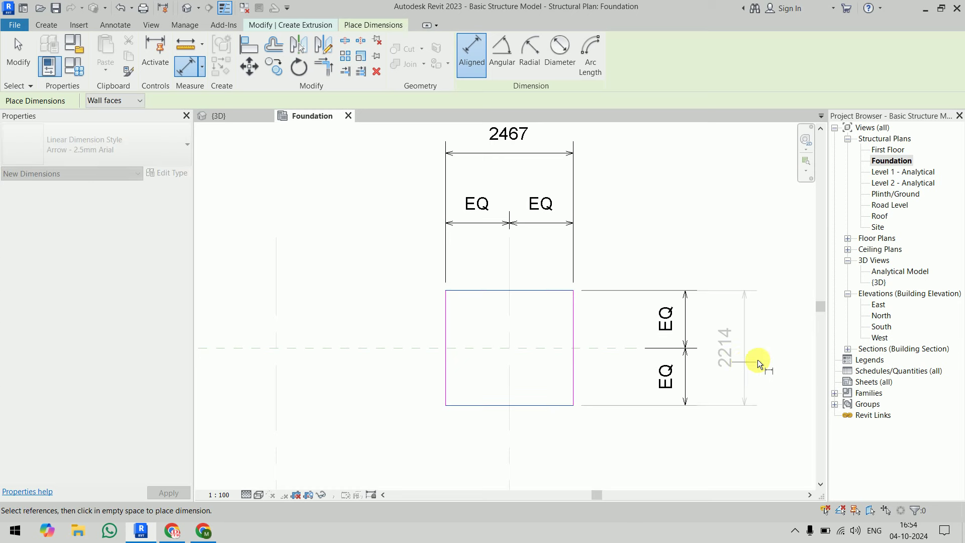
click(757, 360)
key(Escape)
key(Escape)
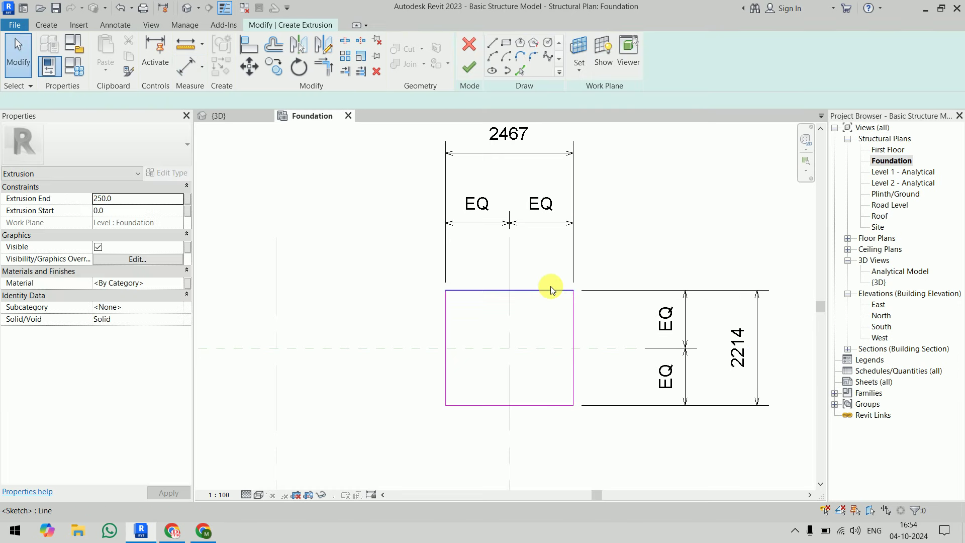
- Delete the extra 2214 overall height dimension
click(550, 290)
click(742, 356)
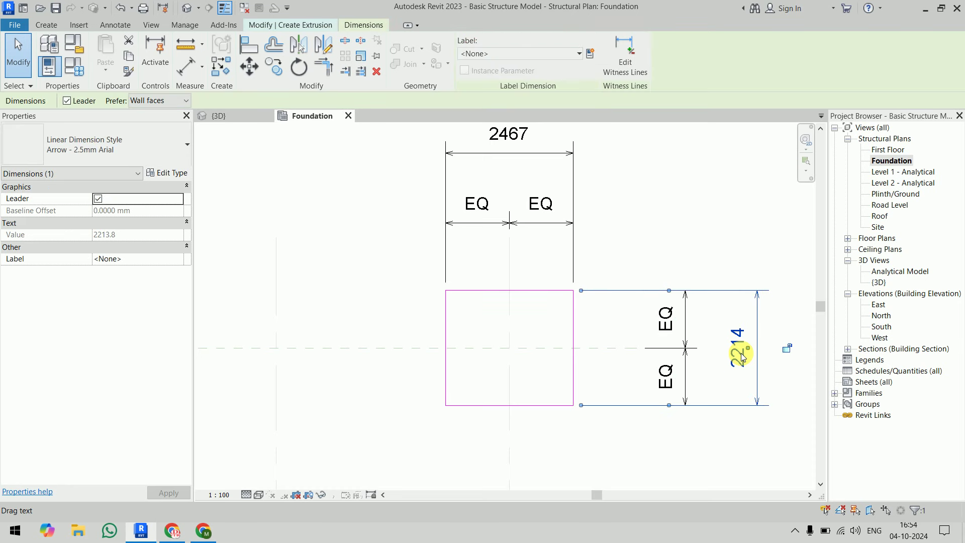
click(710, 377)
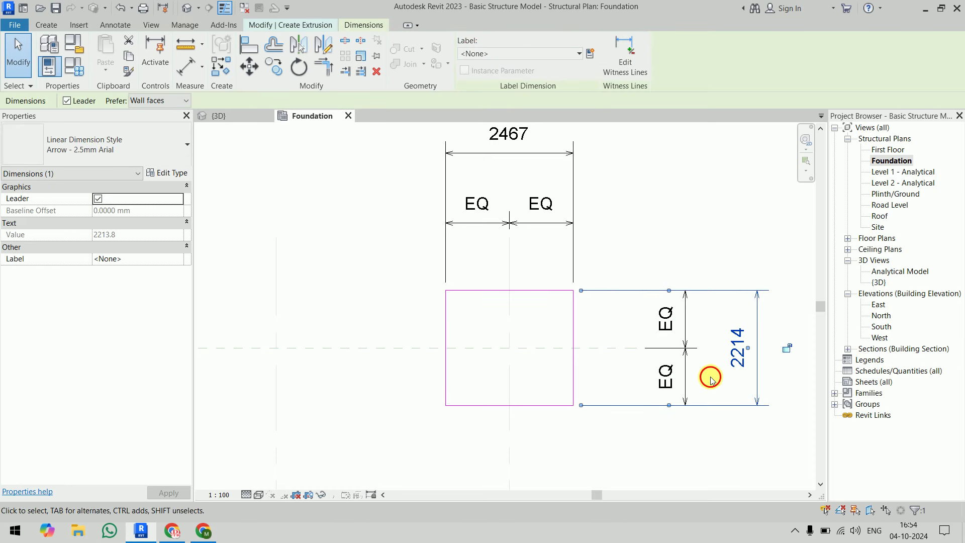
click(542, 289)
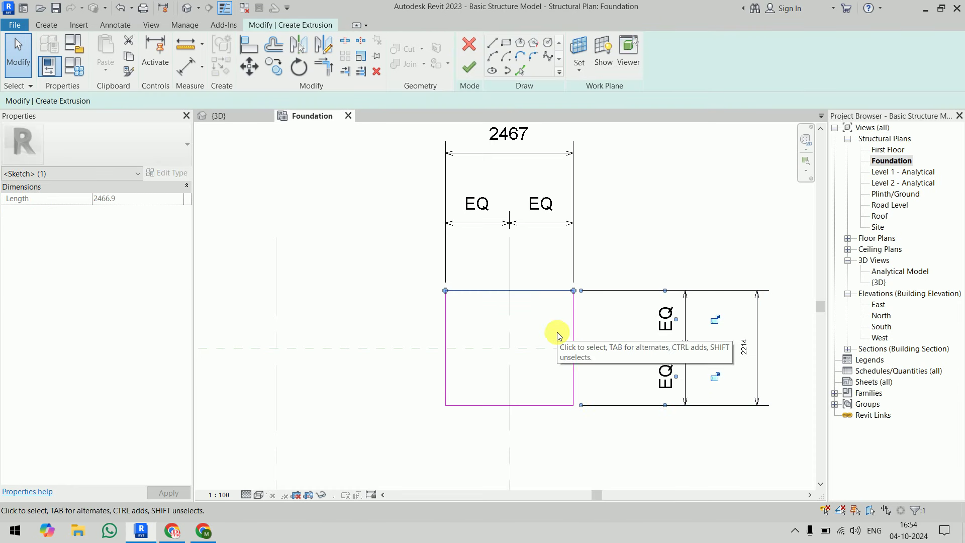
click(536, 318)
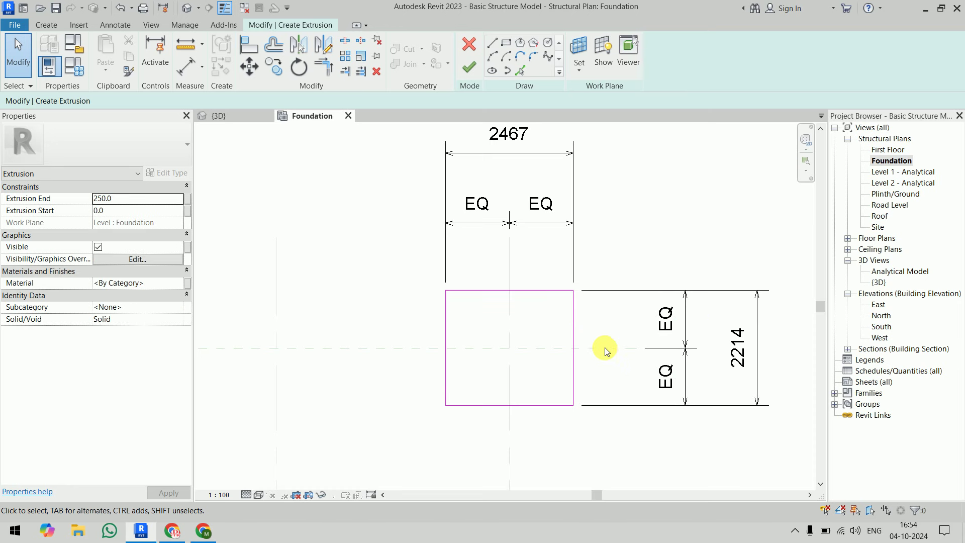
click(553, 290)
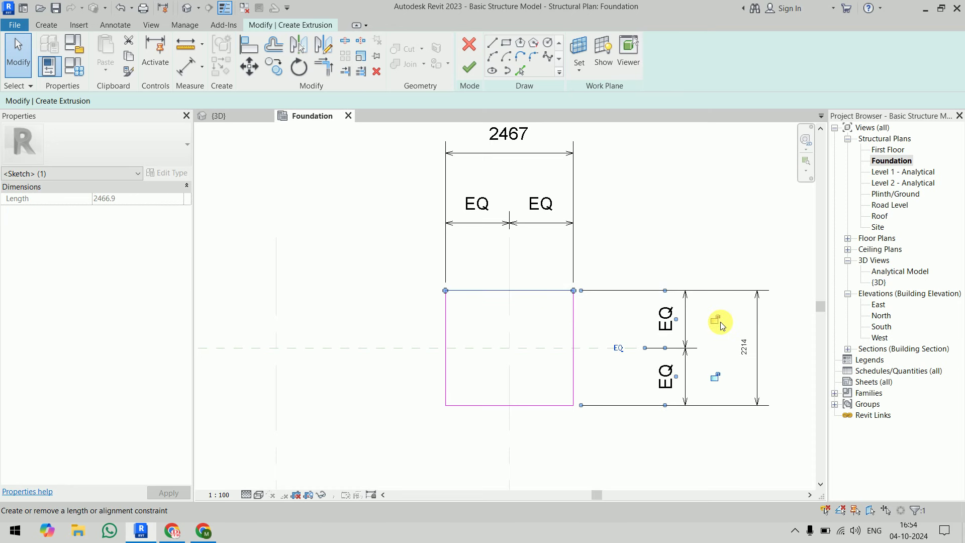
click(753, 312)
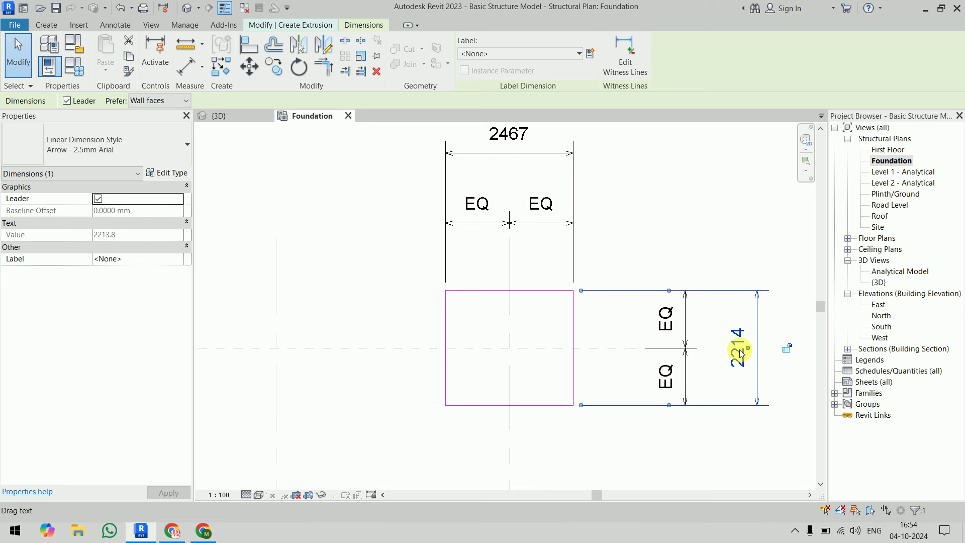
click(717, 264)
click(733, 289)
key(Delete)
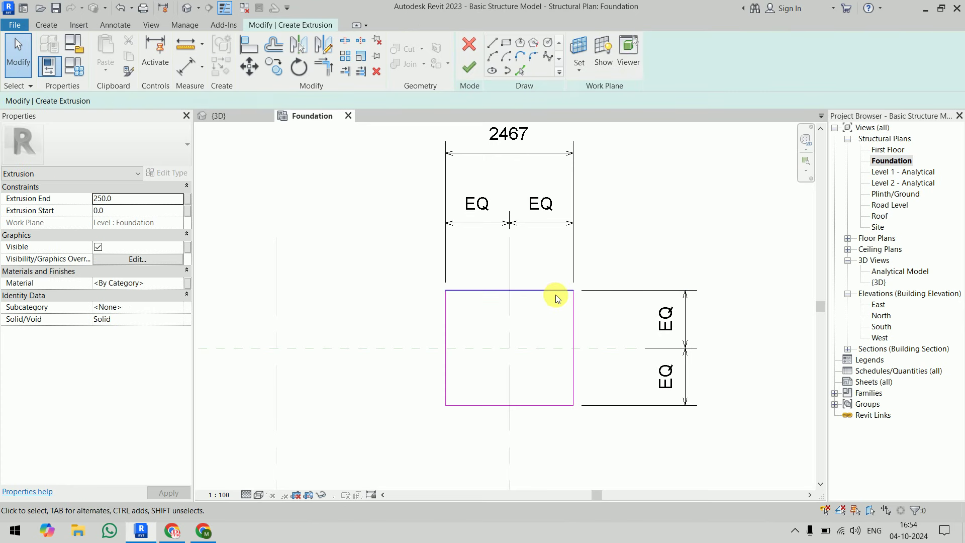
- Select the rectangle's top edge to check its length, then deselect it
click(555, 292)
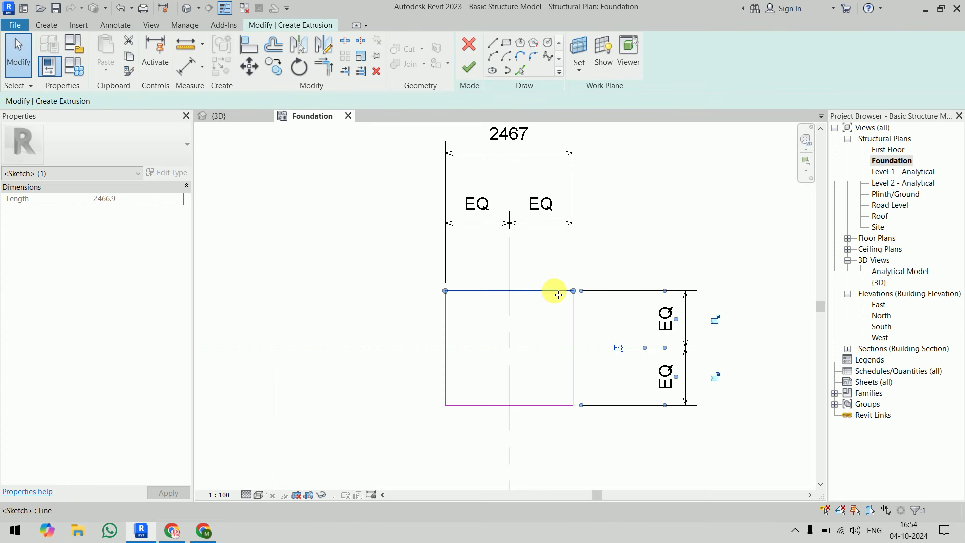
click(478, 311)
click(485, 289)
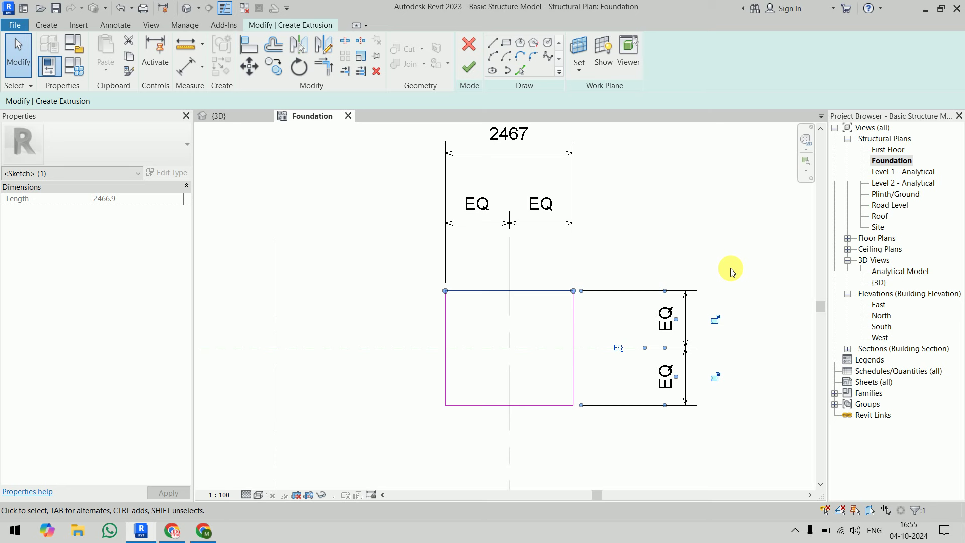
click(695, 221)
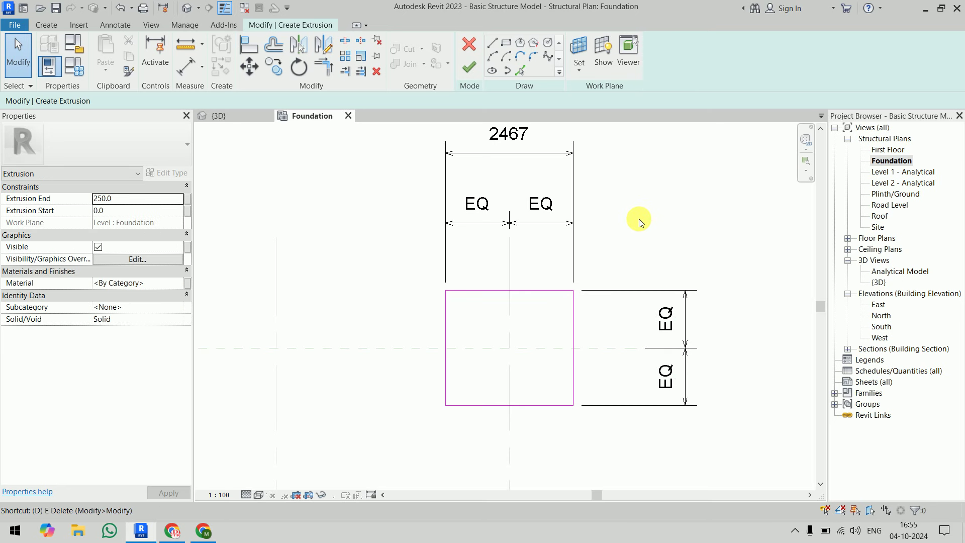
- Re-add the 2214 overall height dimension beside the rectangle
key(d)
key(i)
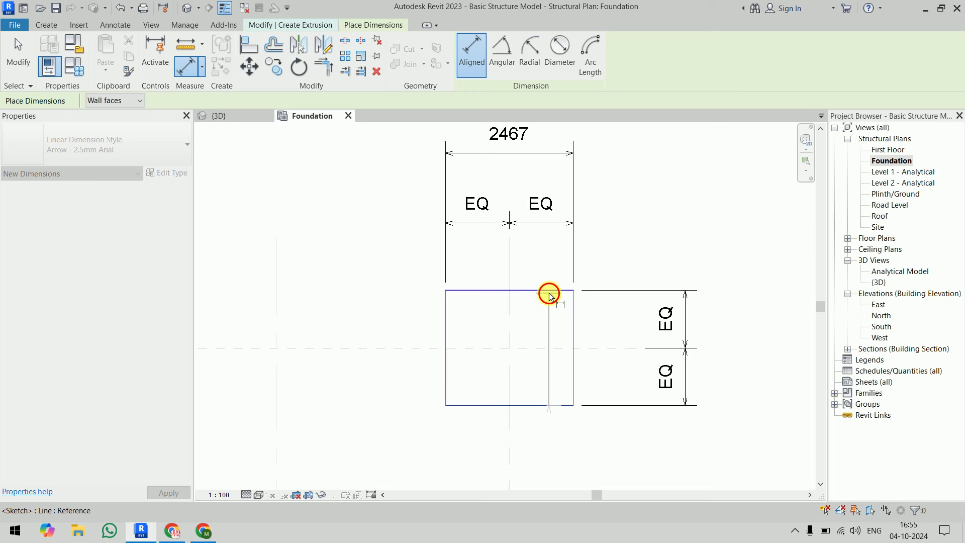
click(549, 293)
click(553, 404)
click(738, 263)
key(Escape)
key(Escape)
- Select both the 2467 width and 2214 height overall dimensions
scroll(689, 195, down, 1)
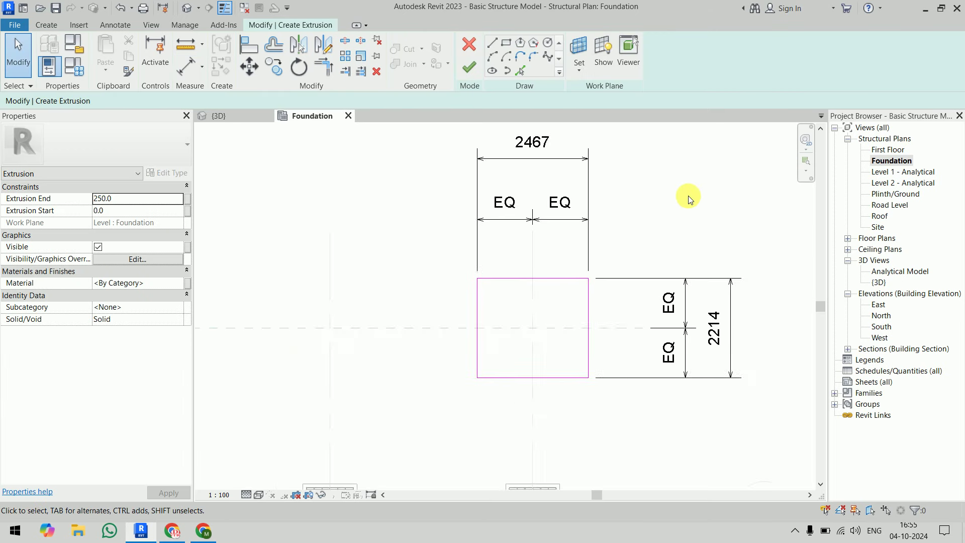
scroll(688, 195, down, 1)
middle_drag(688, 195, 652, 221)
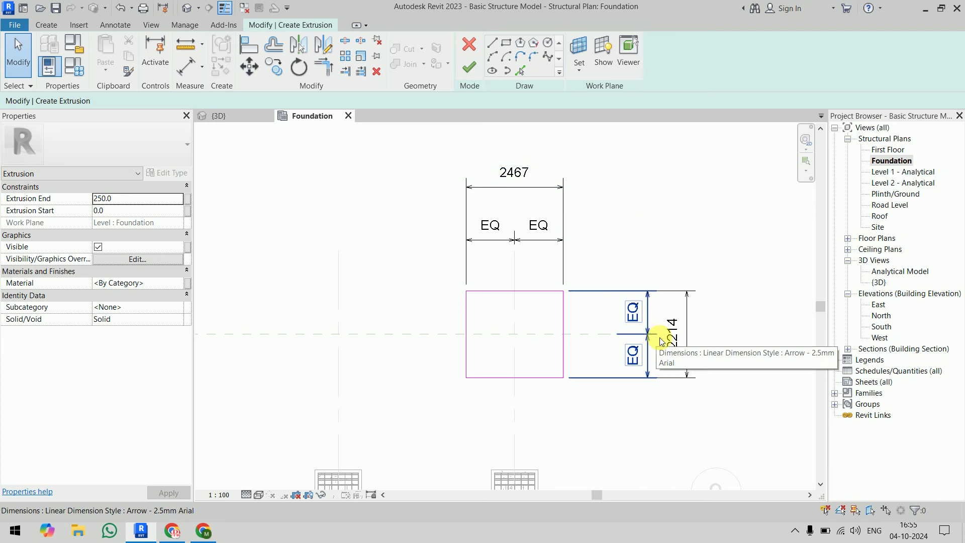
click(556, 187)
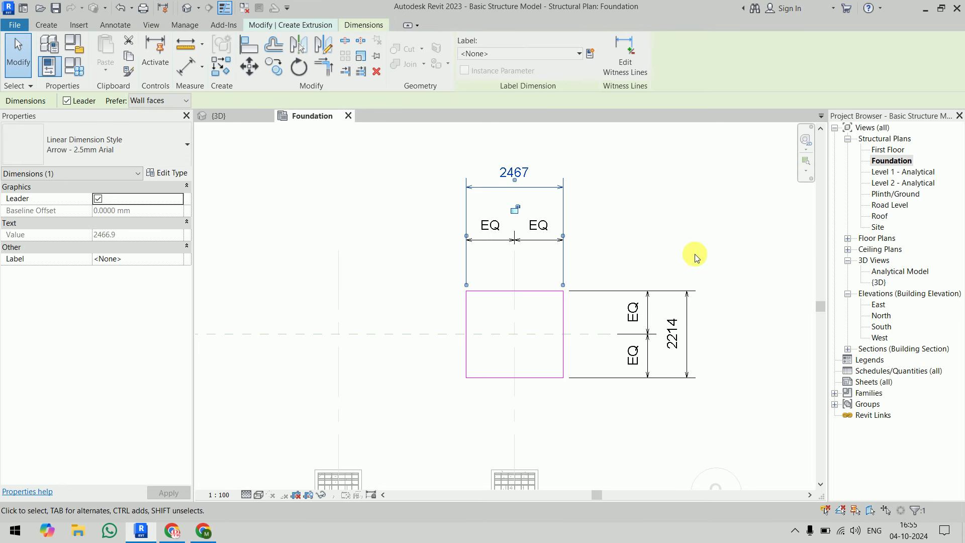
ctrl+click(686, 291)
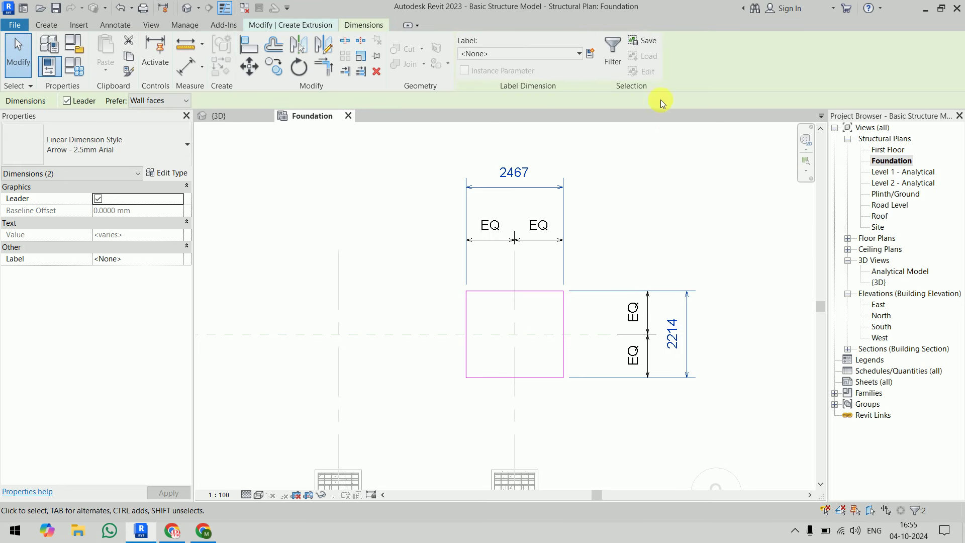
- Label both overall dimensions with a new 'Base Length' parameter, making a 2467 square
click(590, 54)
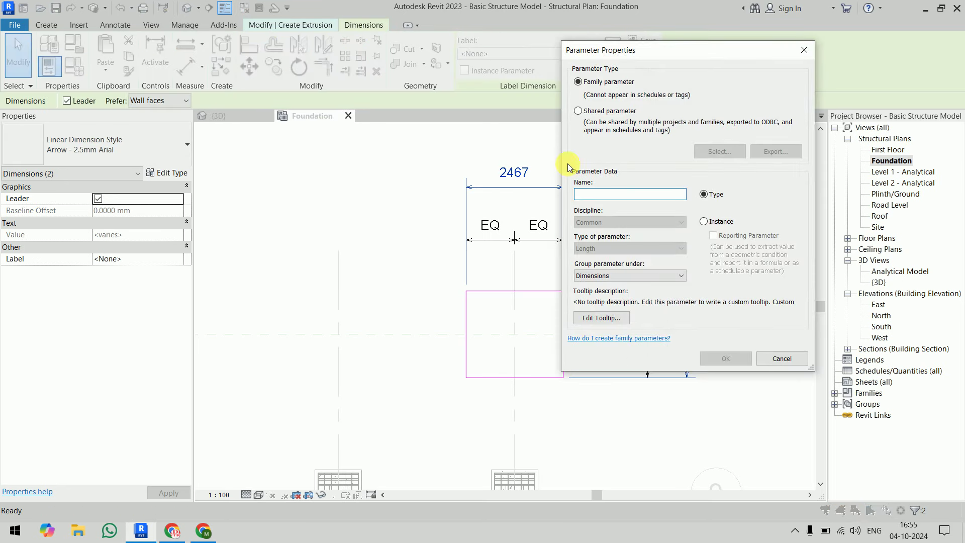
text(Base Length)
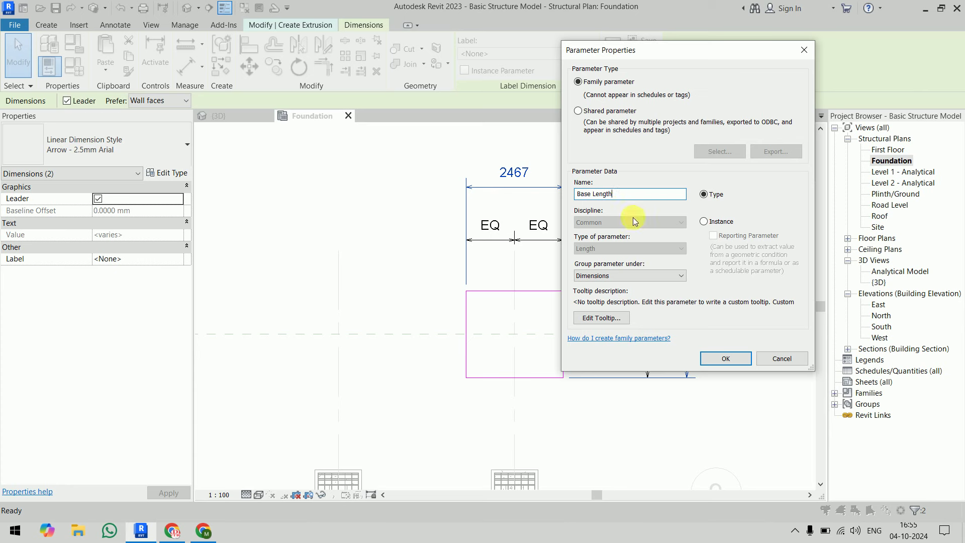
click(734, 364)
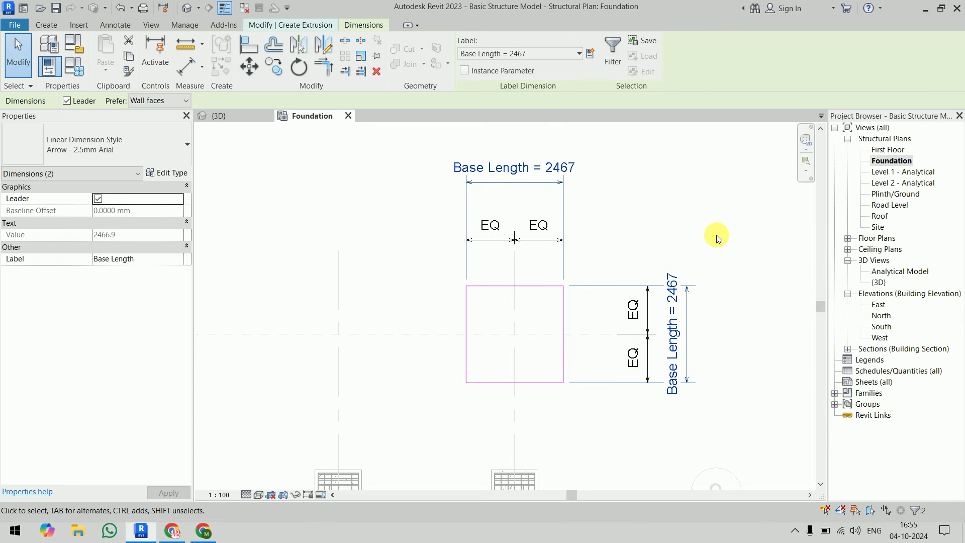
click(716, 234)
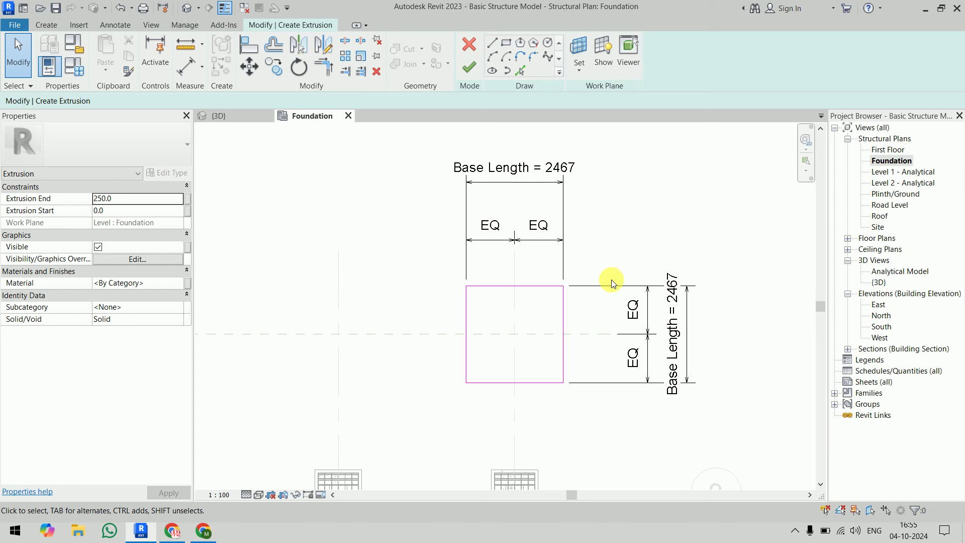
- Finish the extrusion sketch as a solid and view it in 3D
double_click(112, 199)
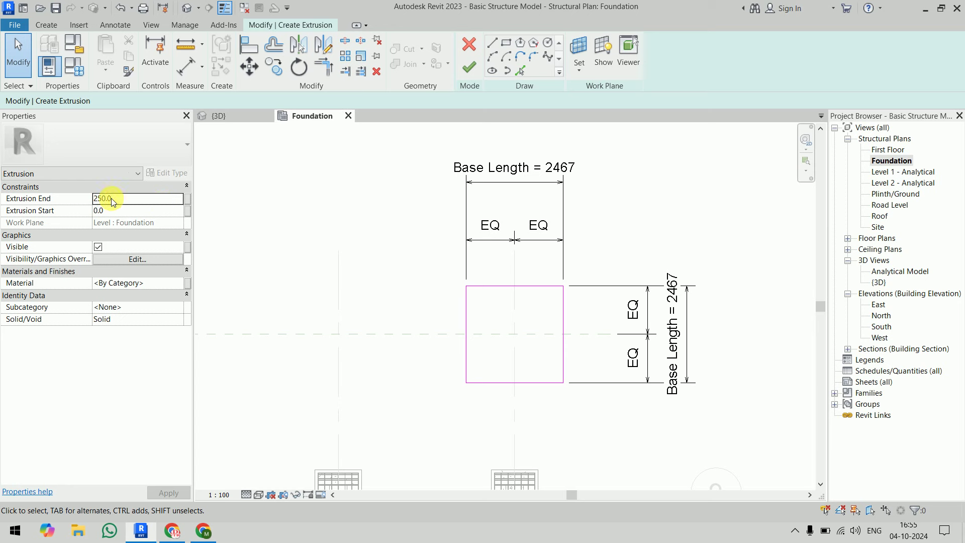
click(471, 75)
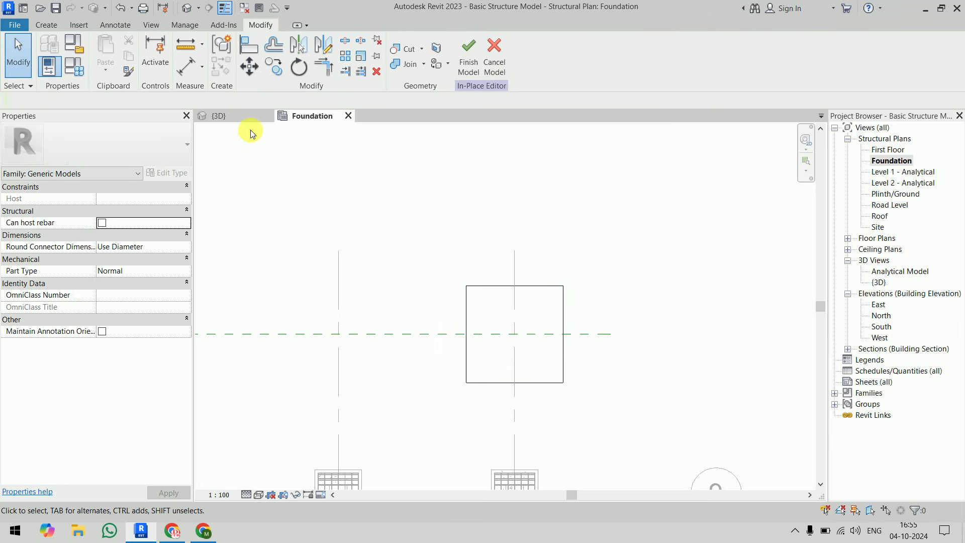
click(236, 117)
scroll(625, 227, up, 2)
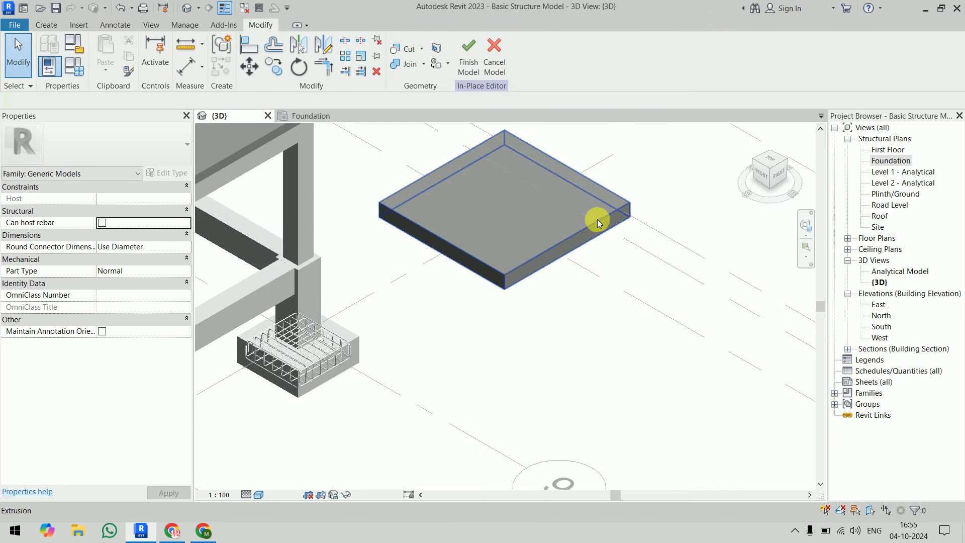
- Set the slab extrusion's end to 450 and apply it
click(597, 219)
click(124, 200)
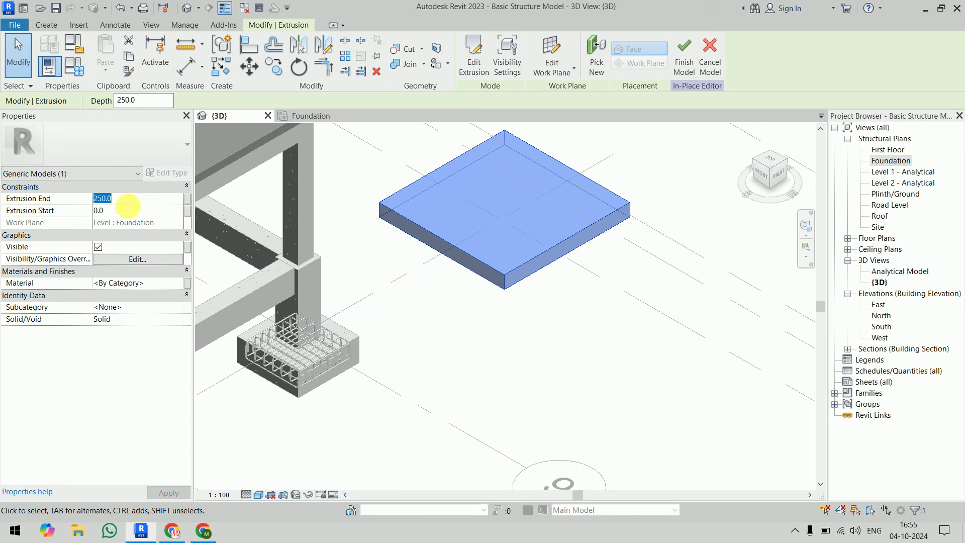
text(45)
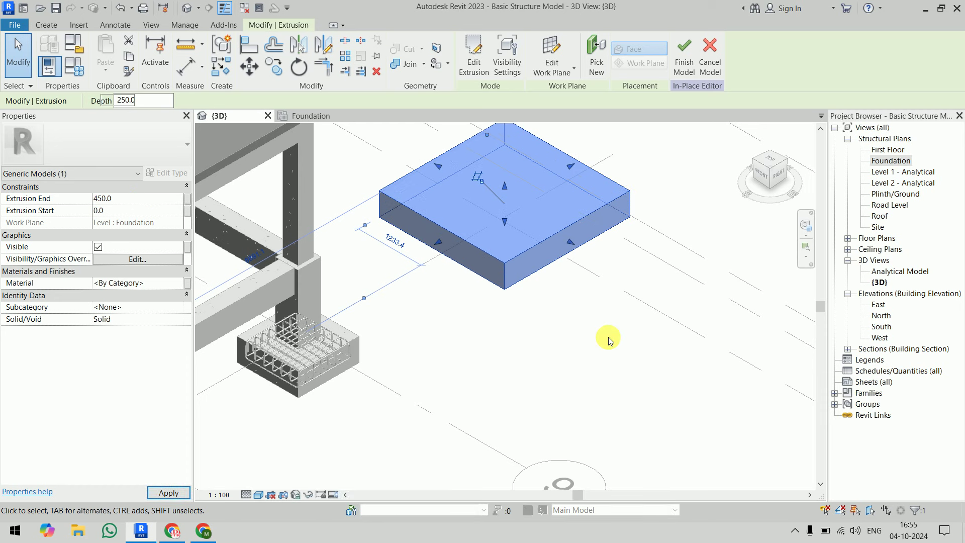
click(602, 351)
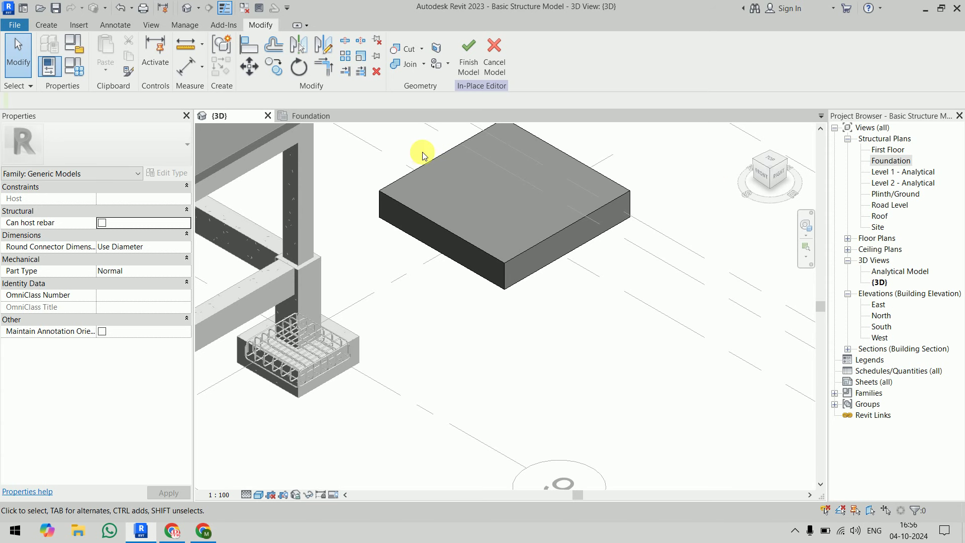
click(321, 116)
scroll(547, 336, up, 3)
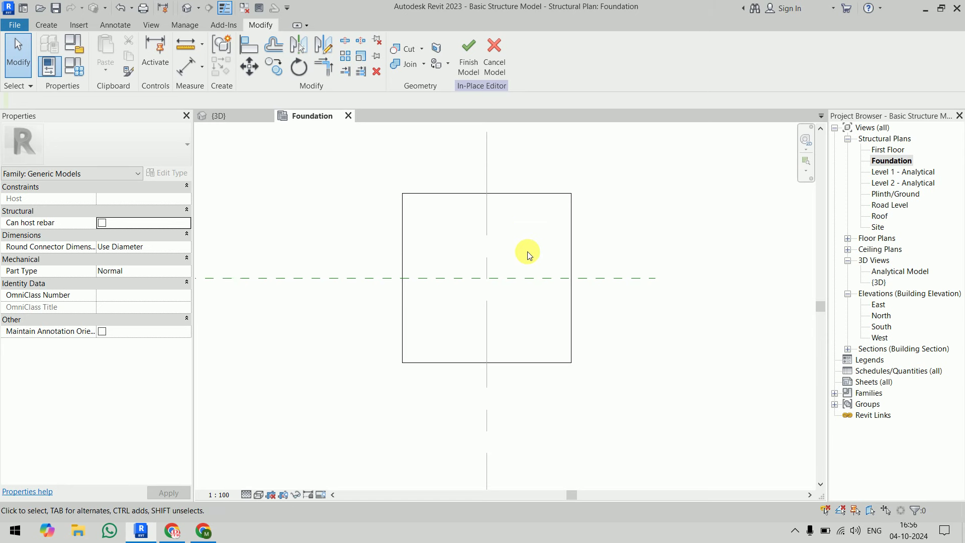
click(50, 25)
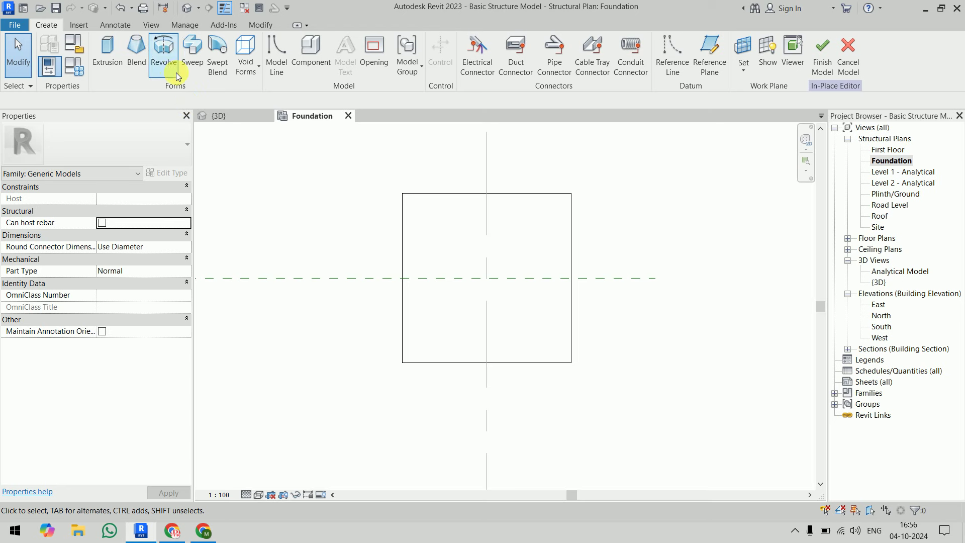
click(217, 63)
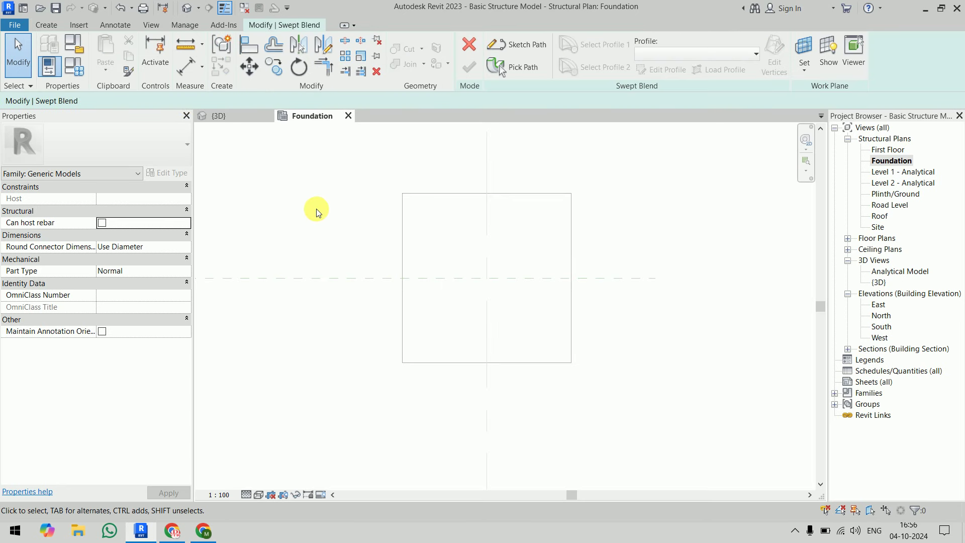
click(499, 65)
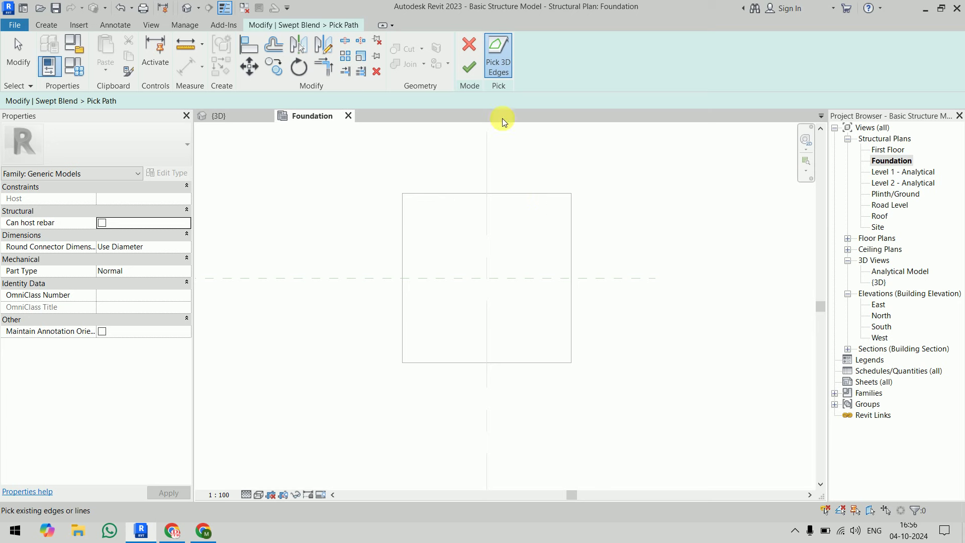
click(240, 120)
click(577, 156)
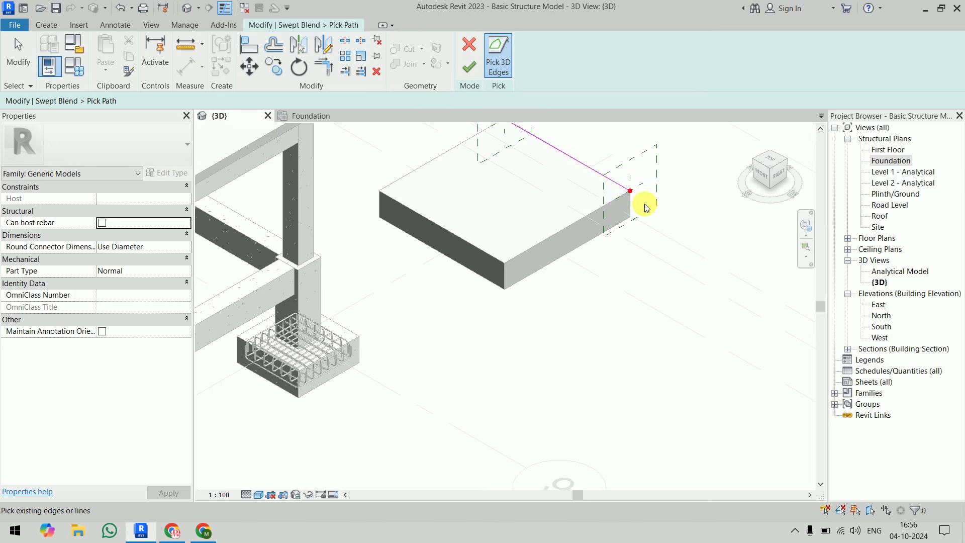
click(593, 216)
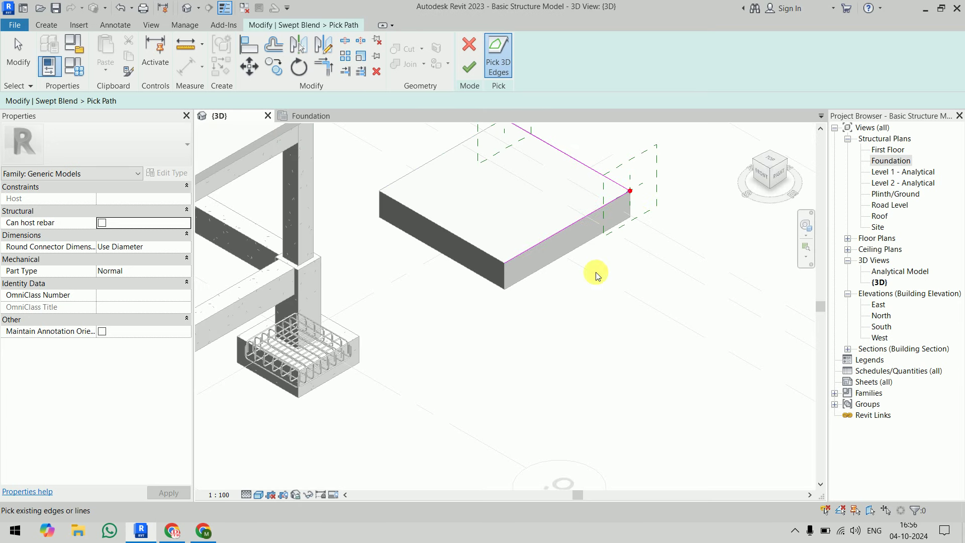
click(441, 228)
click(430, 165)
scroll(577, 346, down, 2)
scroll(587, 318, down, 1)
click(468, 67)
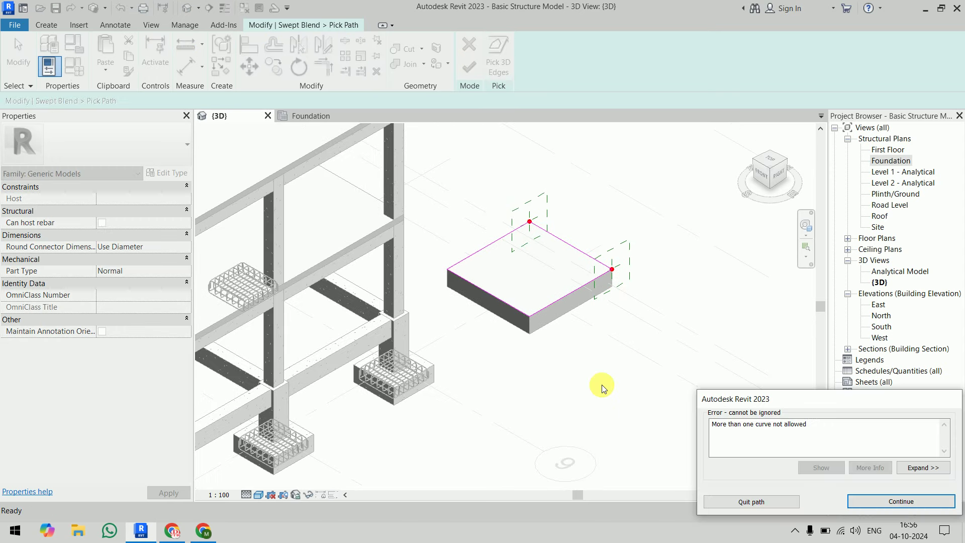
click(772, 501)
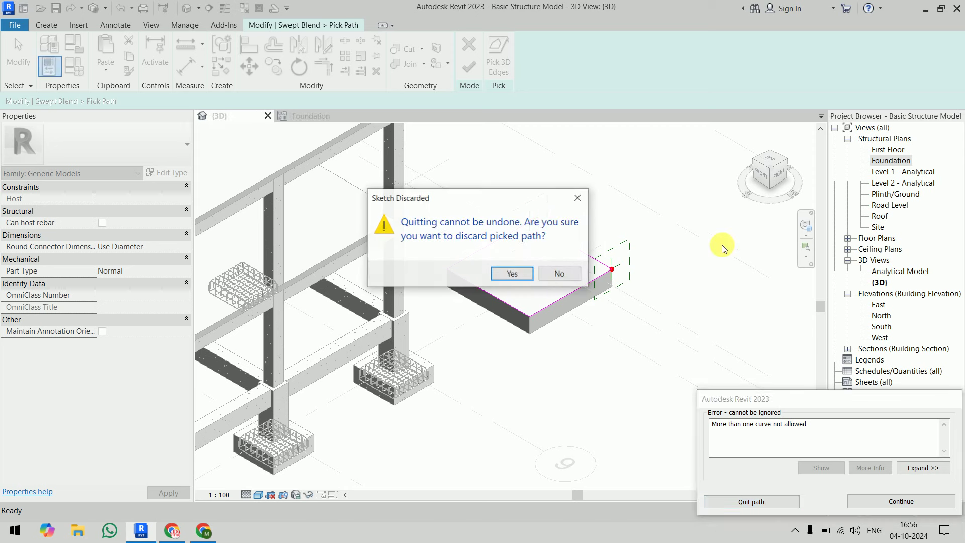
click(526, 276)
scroll(553, 131, up, 2)
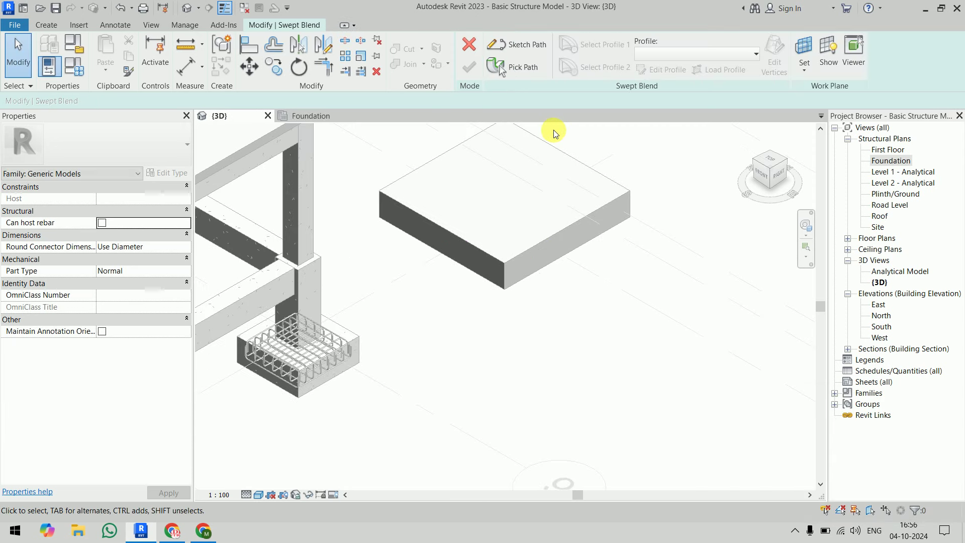
middle_drag(567, 195, 562, 282)
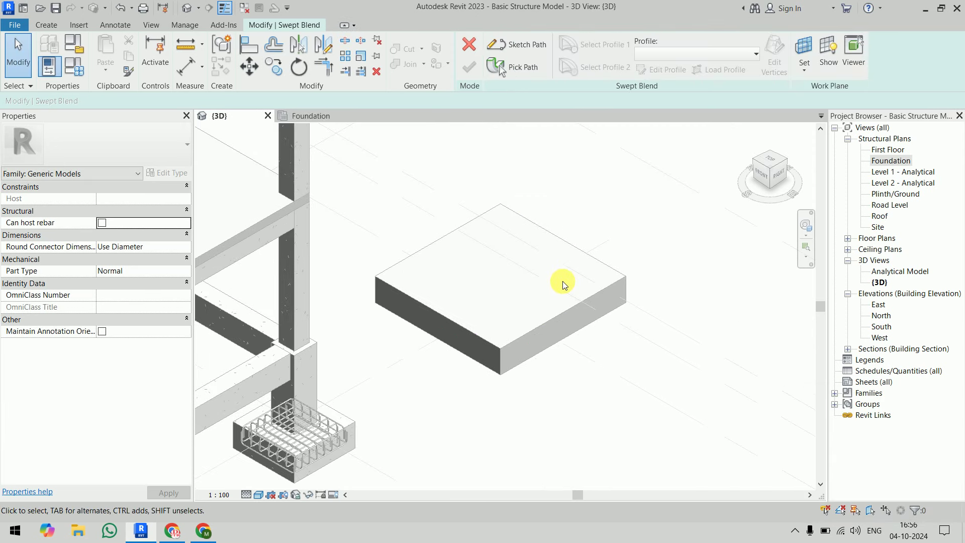
click(469, 45)
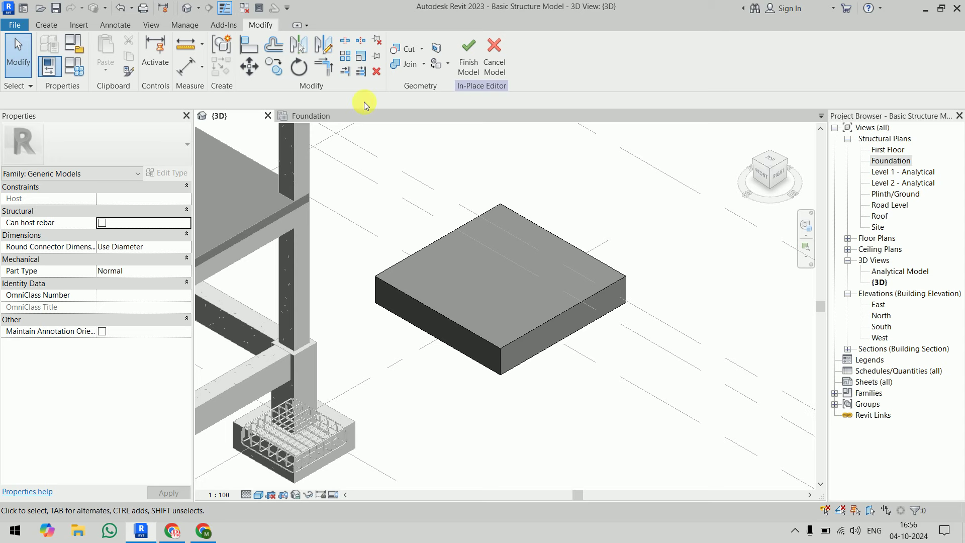
- Start a blend whose base boundary is picked from the slab's four top edges
click(47, 24)
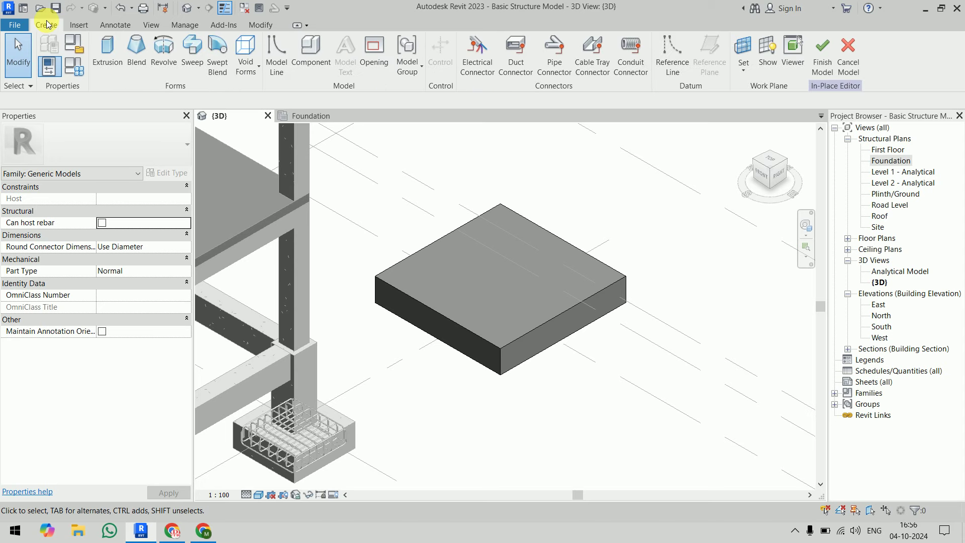
click(136, 58)
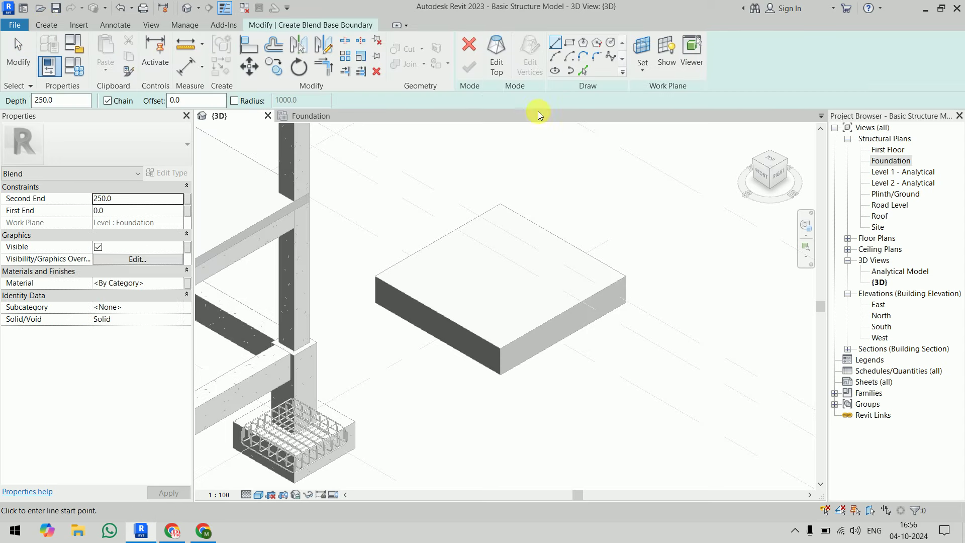
click(583, 71)
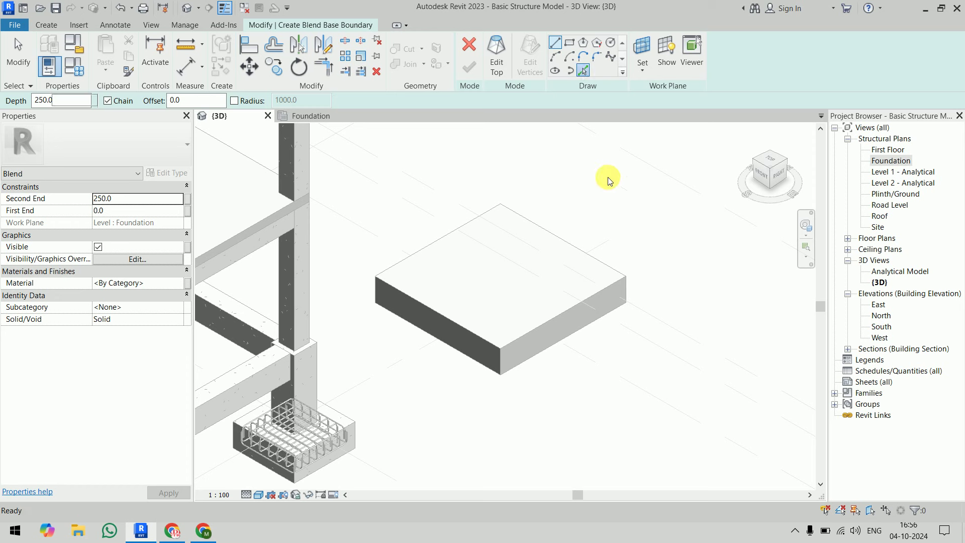
click(580, 249)
click(454, 227)
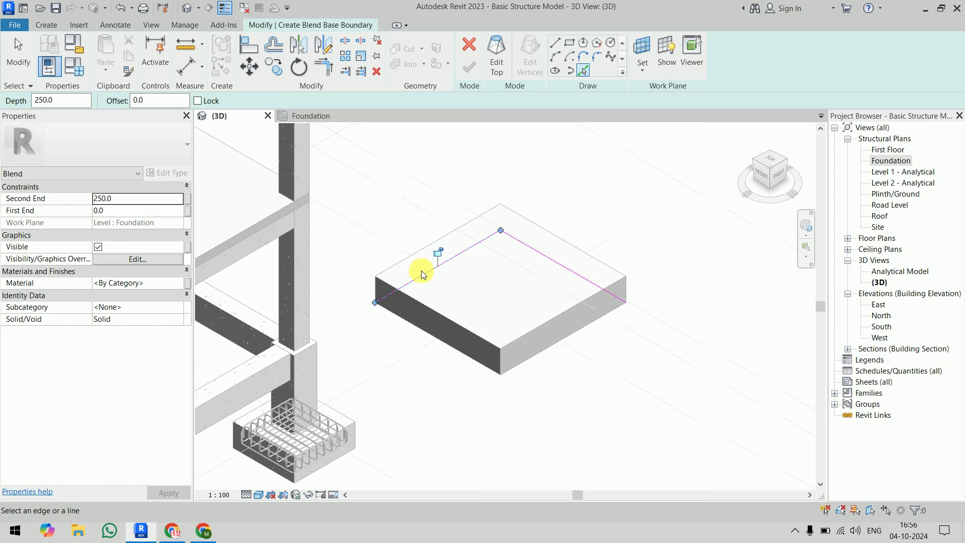
click(426, 305)
click(548, 325)
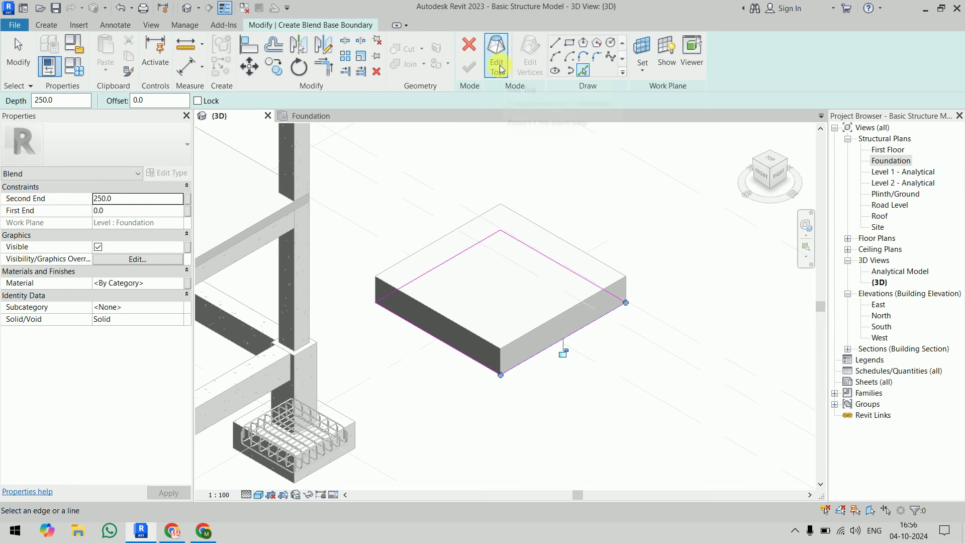
- Draw a smaller rectangle as the blend's top boundary in the Foundation plan
click(312, 117)
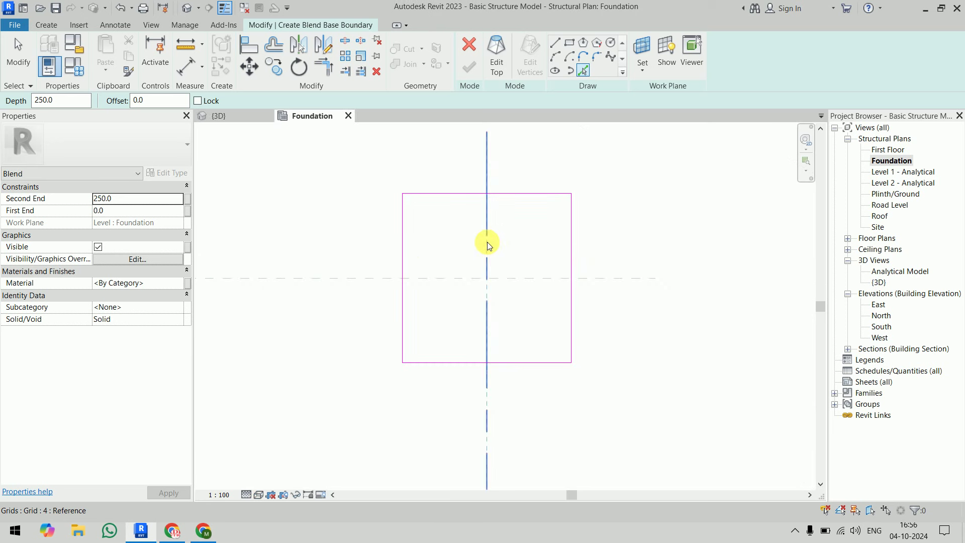
click(507, 73)
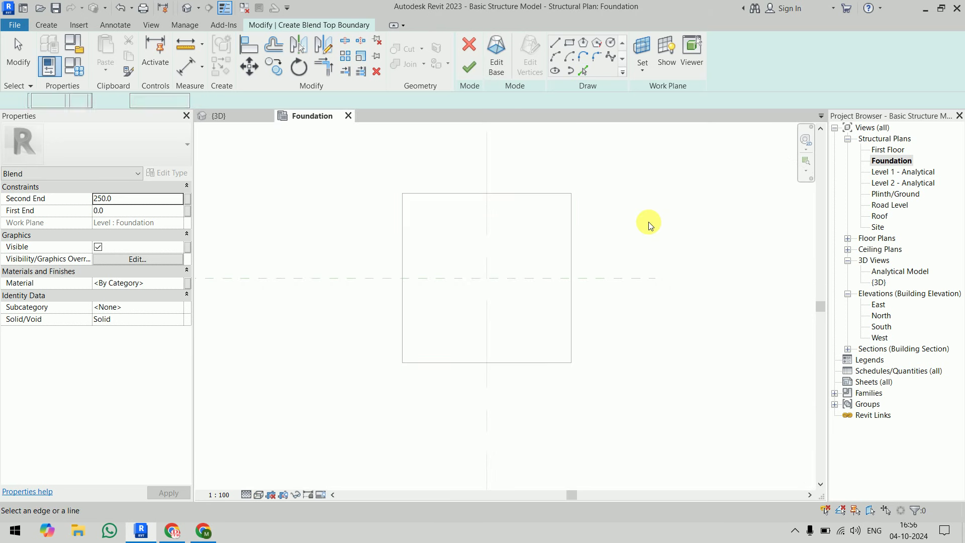
click(569, 42)
click(449, 227)
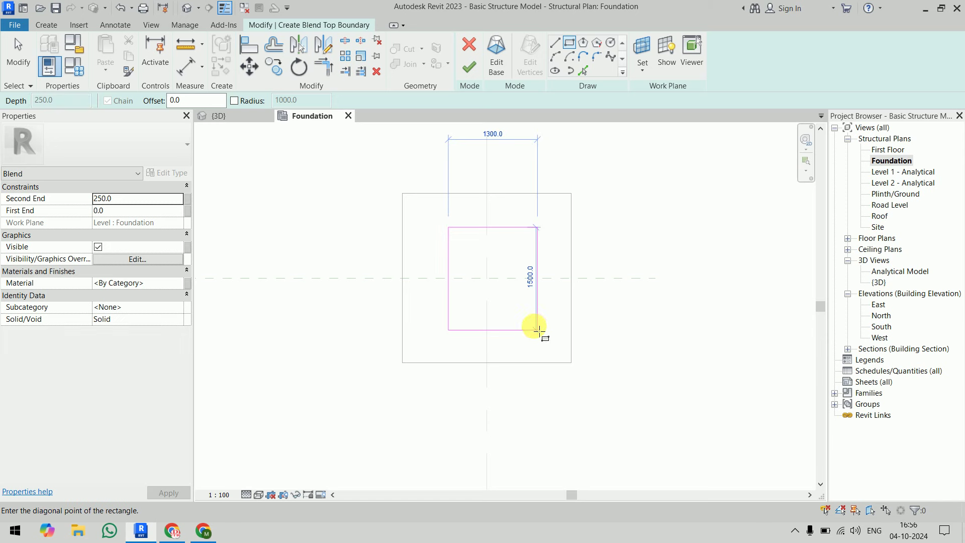
click(530, 323)
key(Escape)
key(Escape)
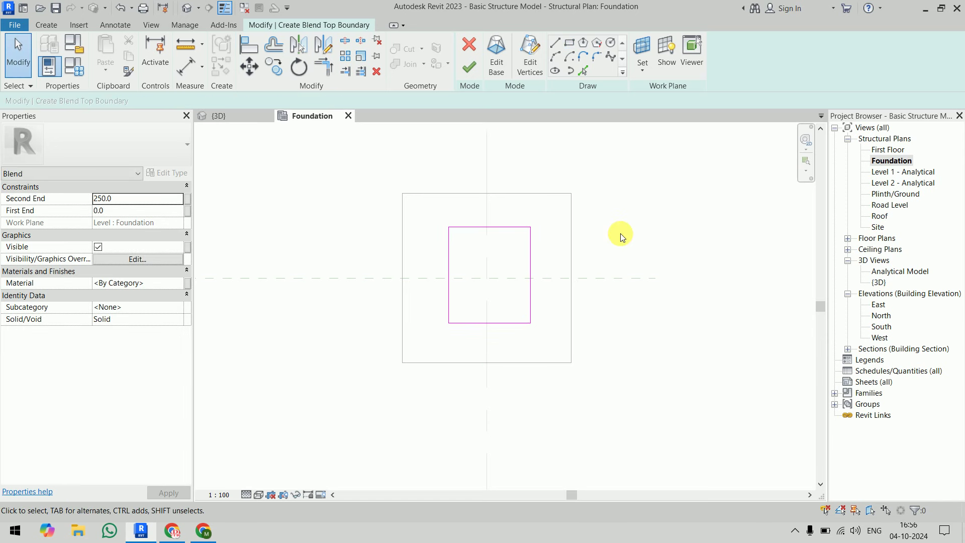
- Centre the top rectangle with EQ dimensions horizontally and vertically
key(d)
key(i)
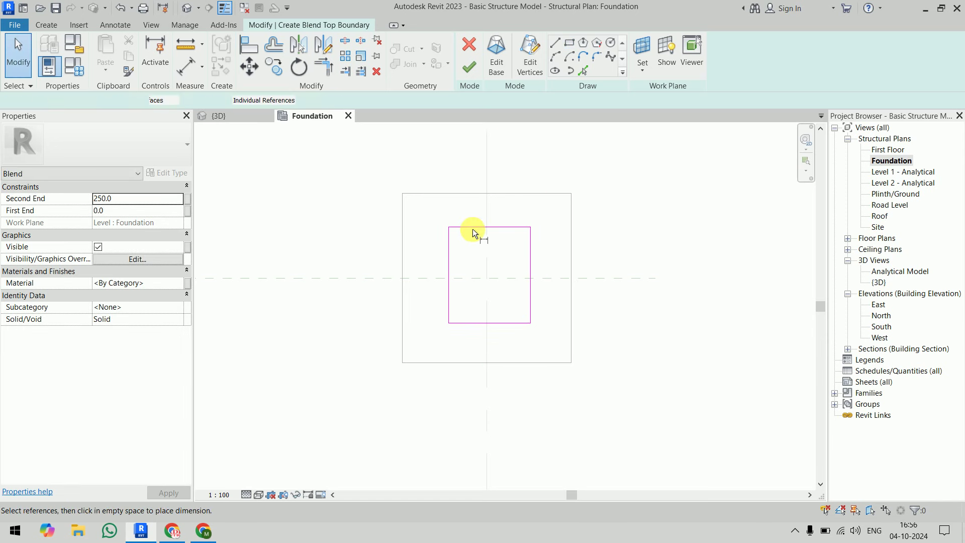
click(487, 252)
click(530, 250)
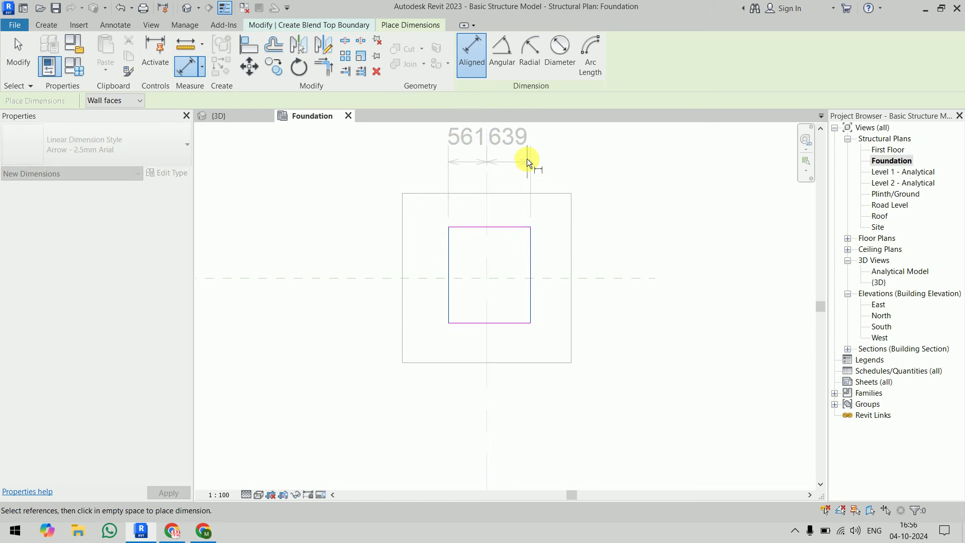
click(526, 157)
middle_drag(499, 90, 496, 161)
click(487, 139)
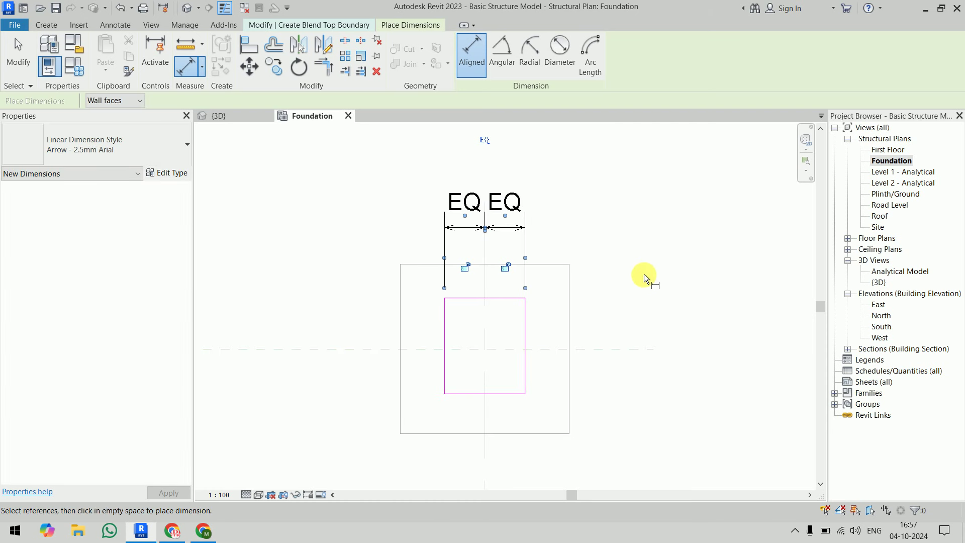
click(518, 347)
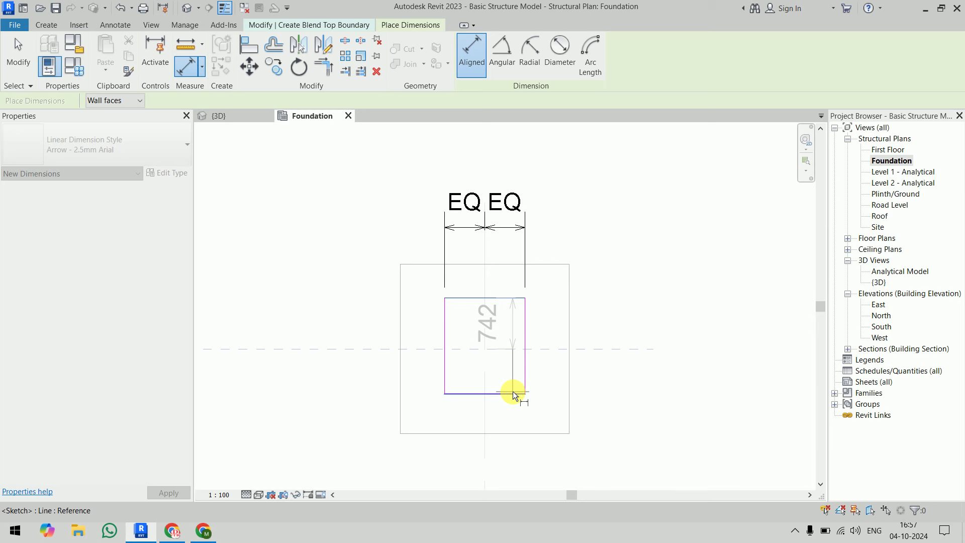
click(512, 392)
click(688, 384)
click(598, 345)
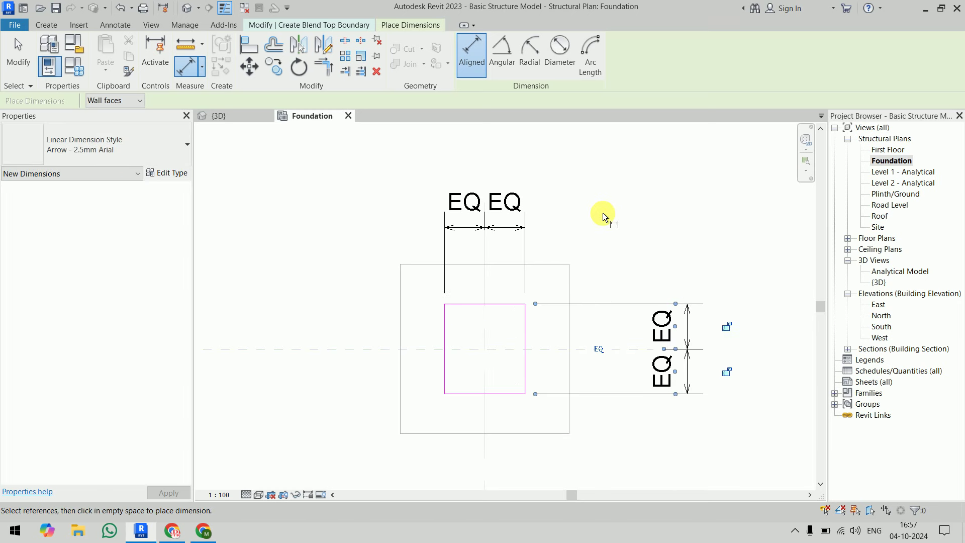
key(Escape)
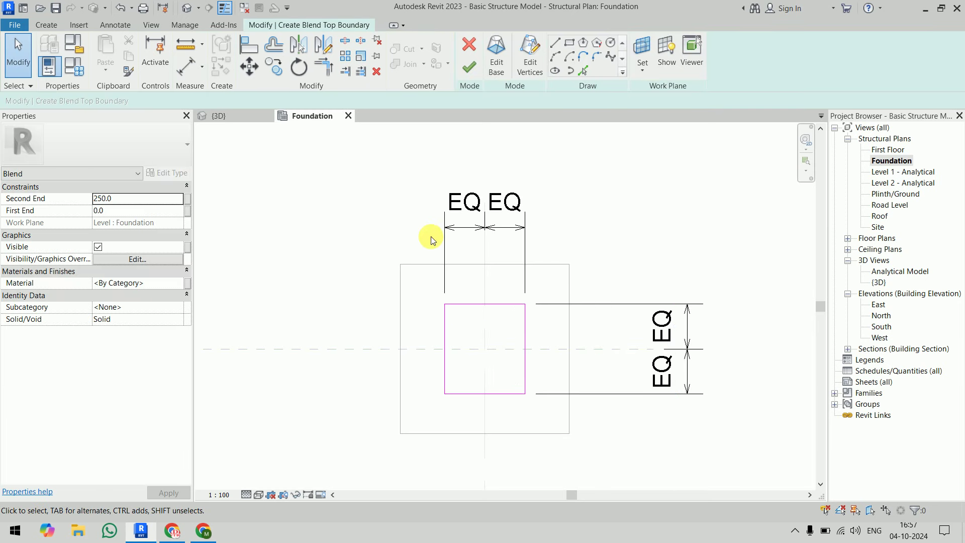
- Add overall dimensions of 1174 wide and 1317 tall to the top rectangle
key(d)
key(i)
click(445, 325)
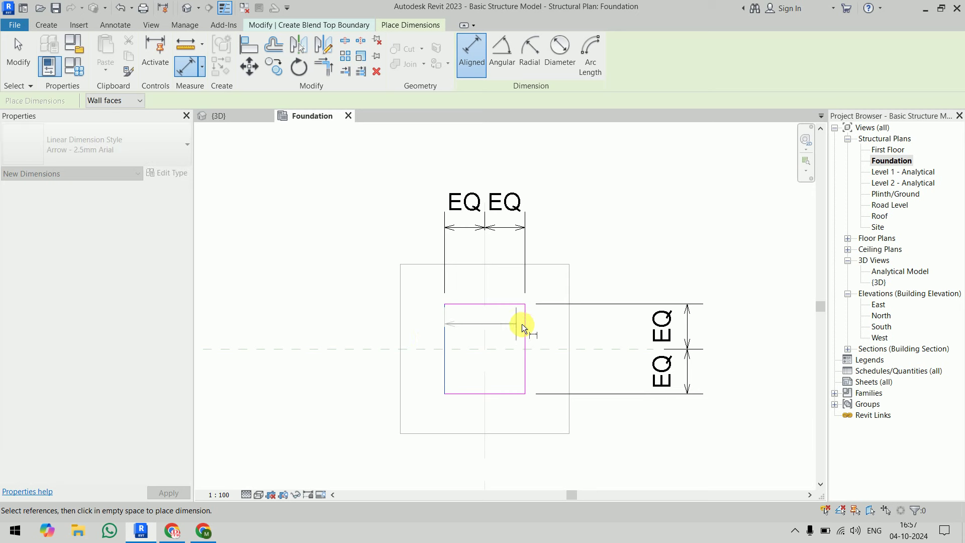
click(527, 325)
click(558, 149)
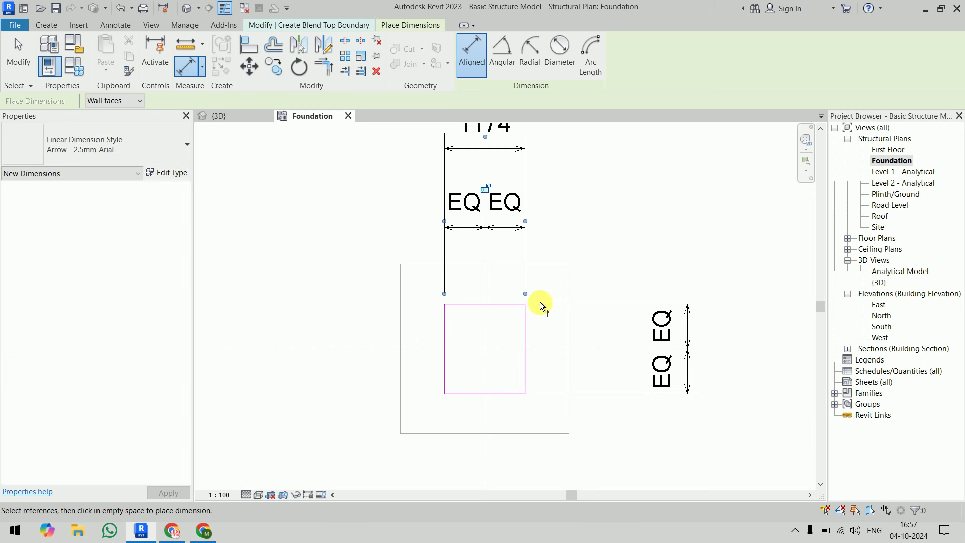
click(509, 303)
click(512, 392)
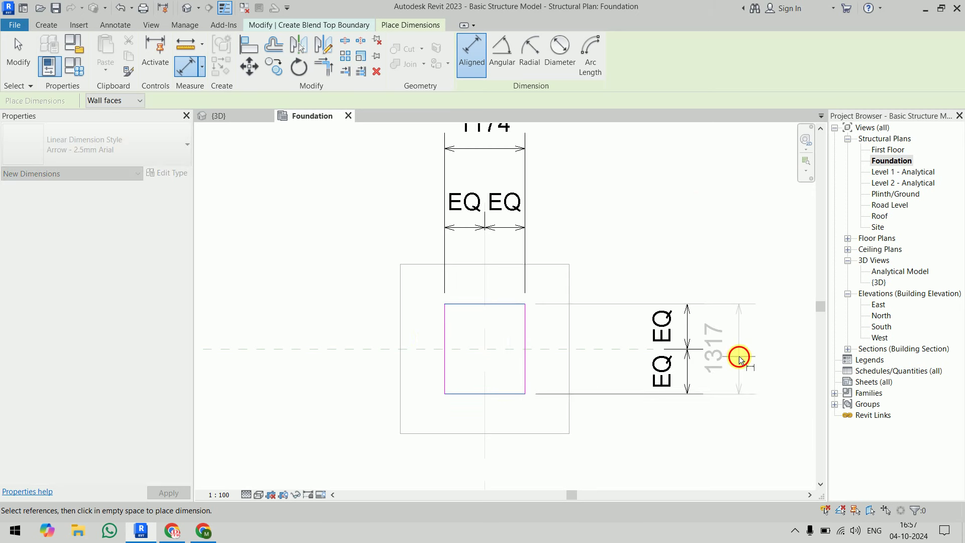
click(739, 351)
key(Escape)
click(739, 308)
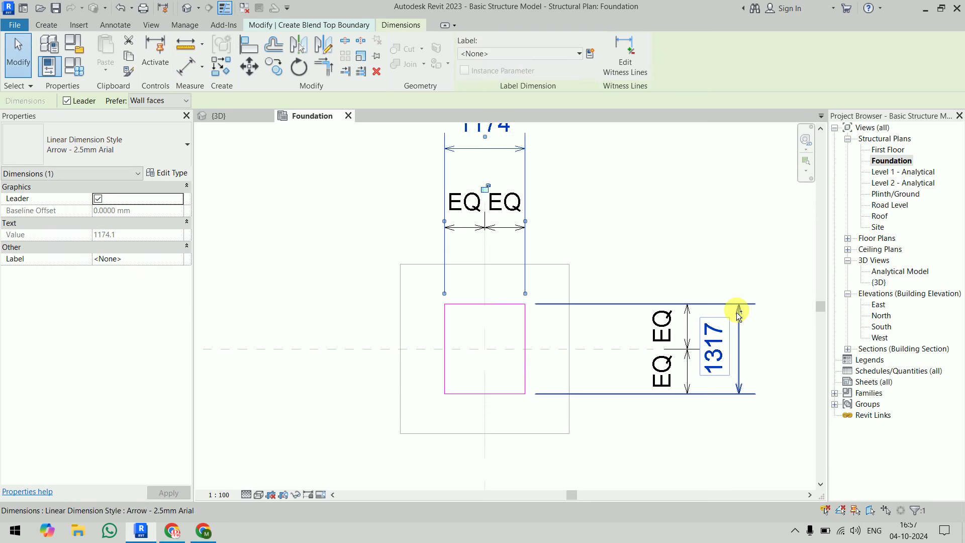
- Label both overall dimensions with a new 'top length' parameter and set Second End to 750
click(590, 53)
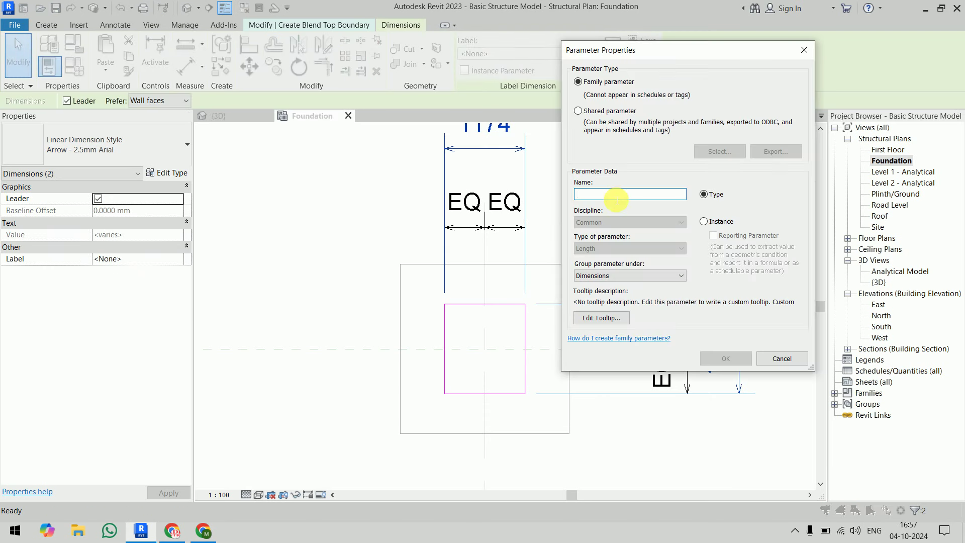
text(top length)
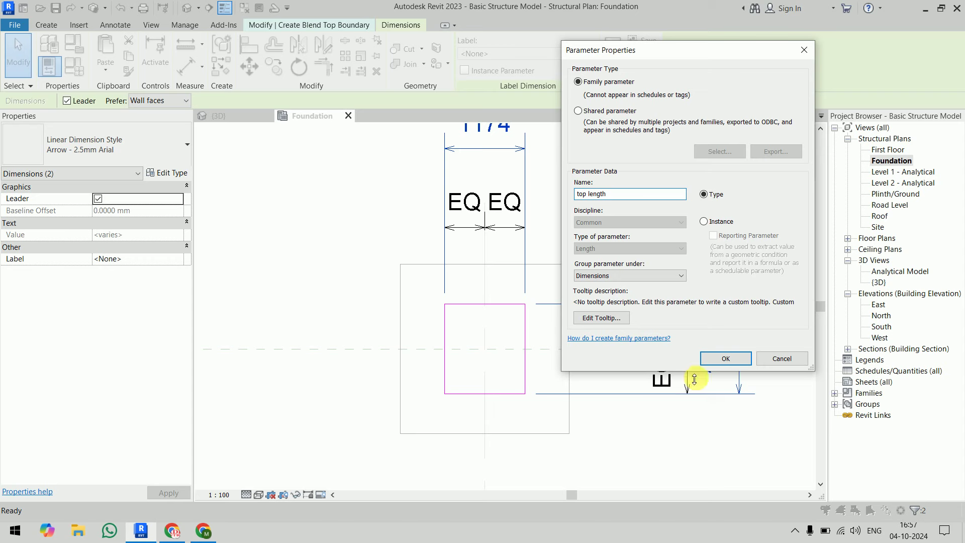
click(722, 360)
scroll(619, 218, down, 3)
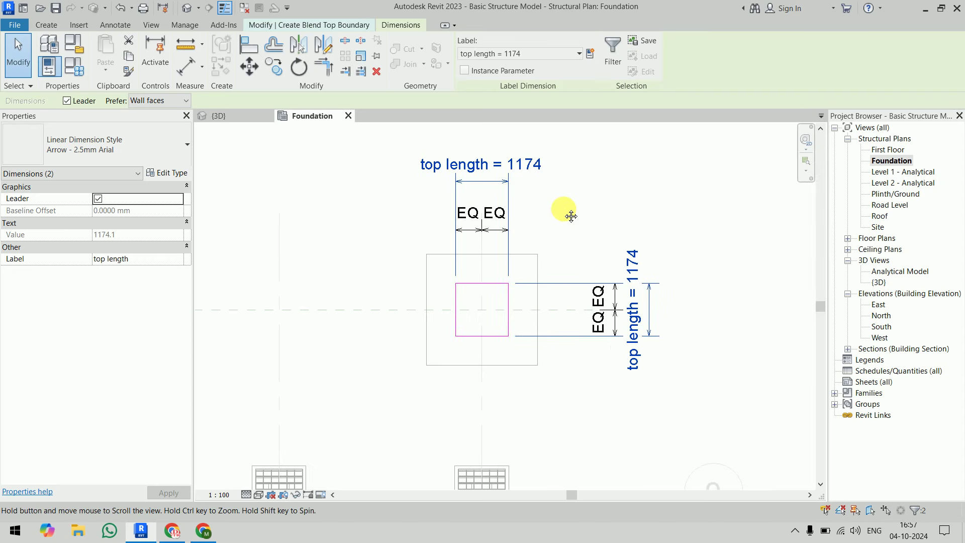
key(Escape)
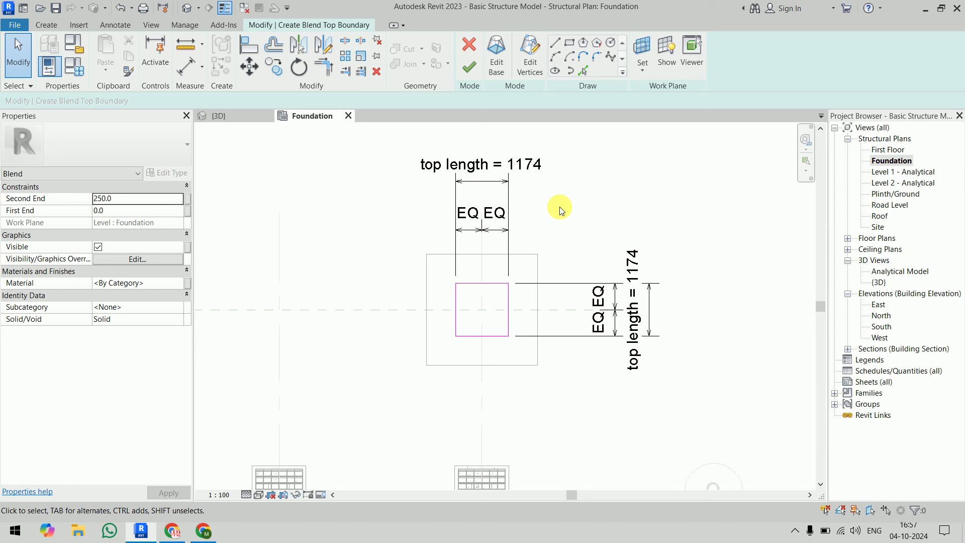
click(144, 197)
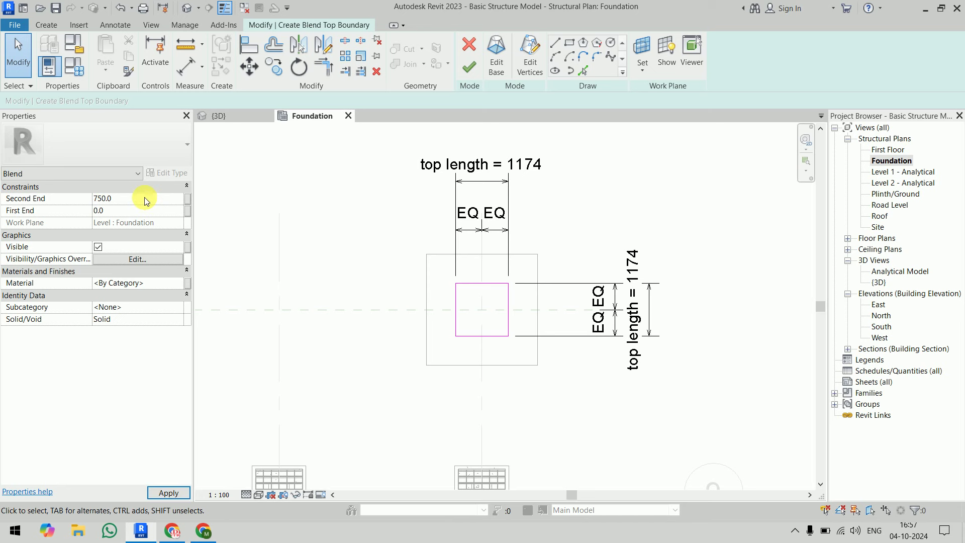
- Finish the blend and drag its base shape handle upward in the 3D view
click(474, 75)
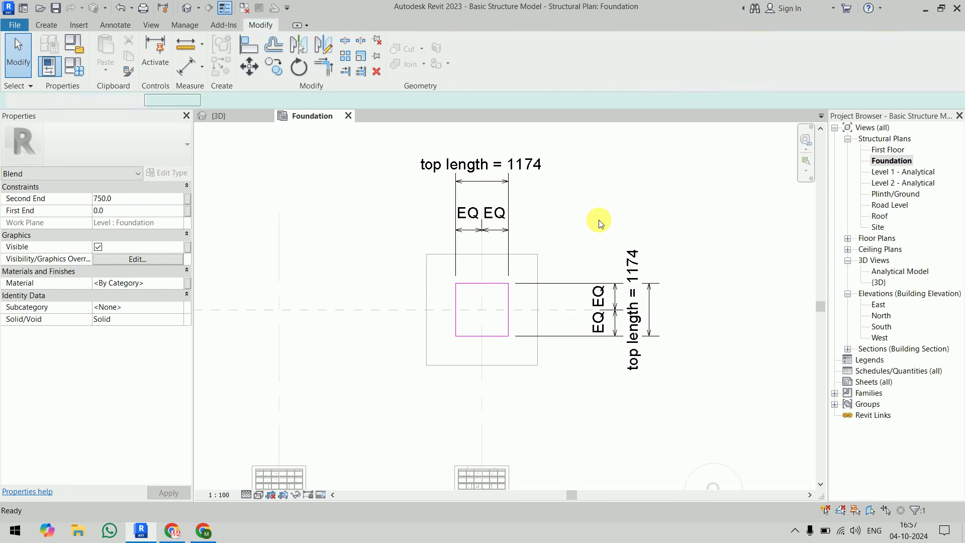
click(241, 119)
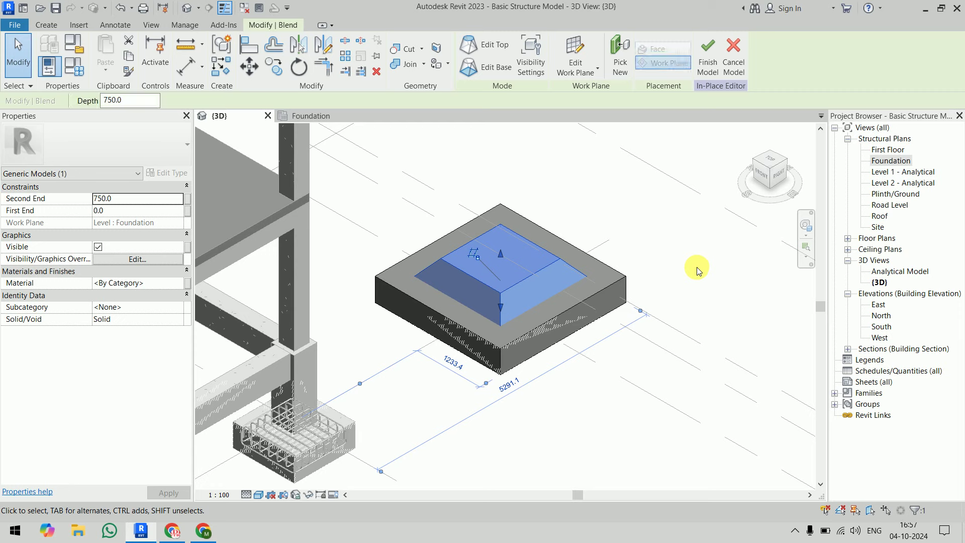
mouse_move(631, 321)
shift+middle_down()
mouse_move(654, 172)
mouse_move(650, 215)
shift+middle_up()
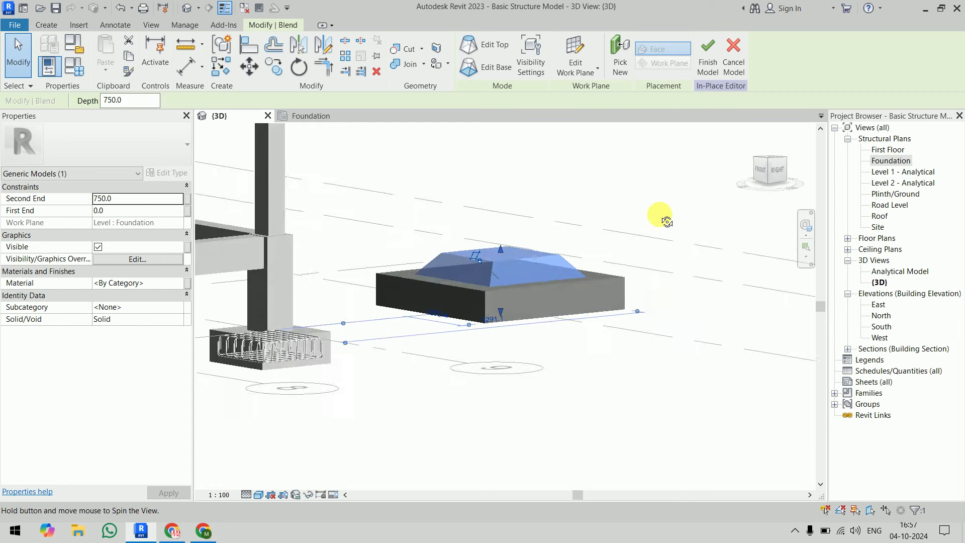
scroll(501, 297, up, 4)
scroll(502, 330, up, 2)
drag(502, 329, 506, 239)
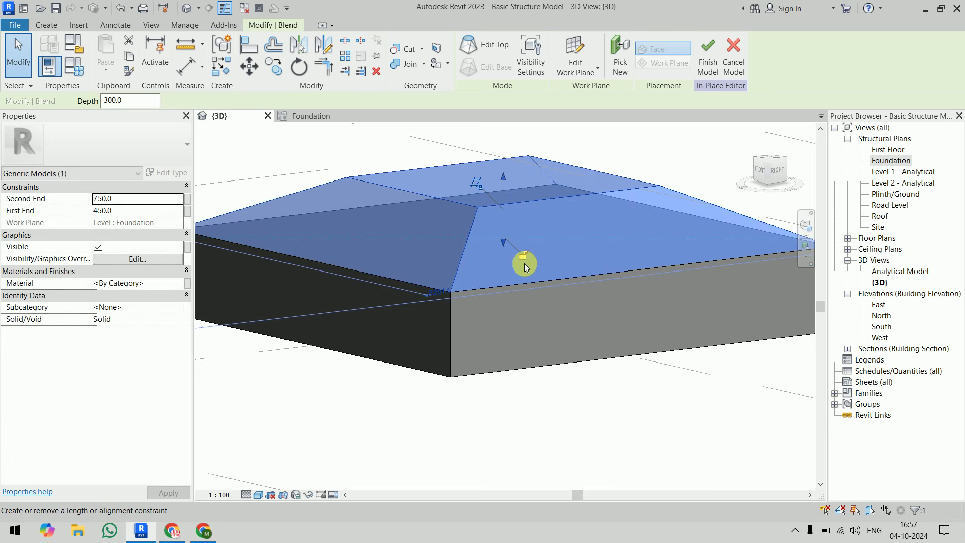
click(583, 451)
scroll(548, 302, down, 1)
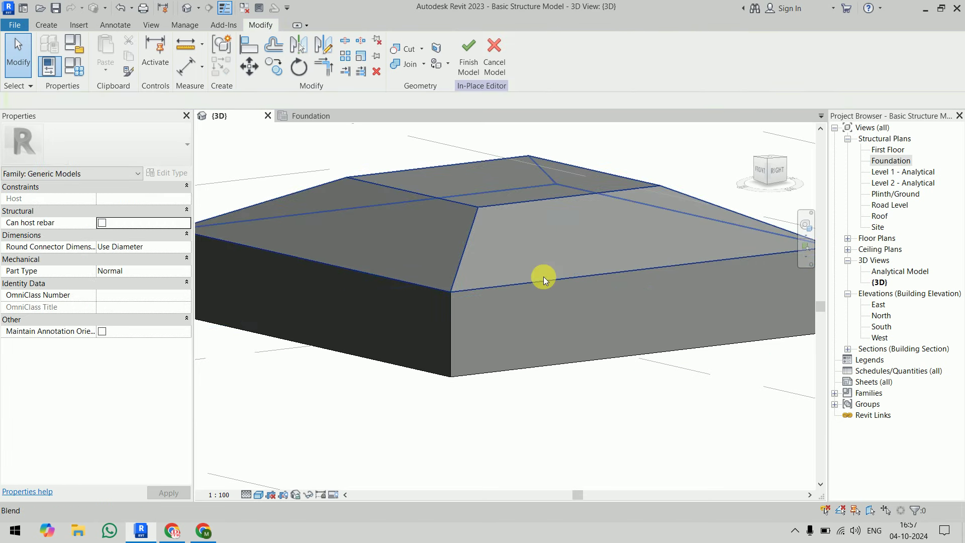
scroll(550, 280, down, 2)
scroll(555, 266, down, 2)
- Drag the blend's top shape handle higher to form a tall tapered pedestal
click(553, 249)
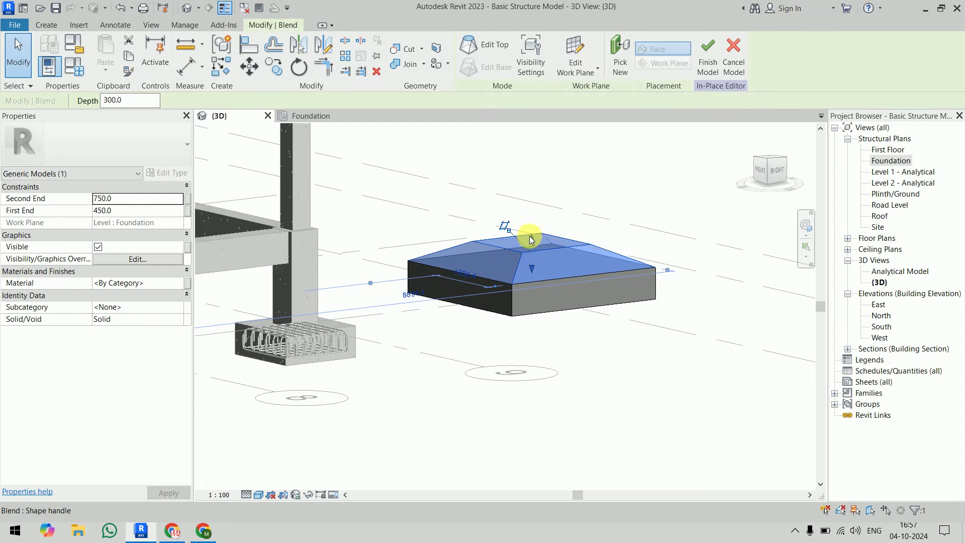
mouse_move(532, 237)
mouse_down()
mouse_move(534, 206)
mouse_move(614, 175)
mouse_up()
click(614, 175)
mouse_move(614, 175)
shift+middle_down()
mouse_move(643, 181)
mouse_move(409, 211)
mouse_move(452, 286)
mouse_move(659, 247)
mouse_move(713, 262)
mouse_move(679, 243)
mouse_move(581, 257)
shift+middle_up()
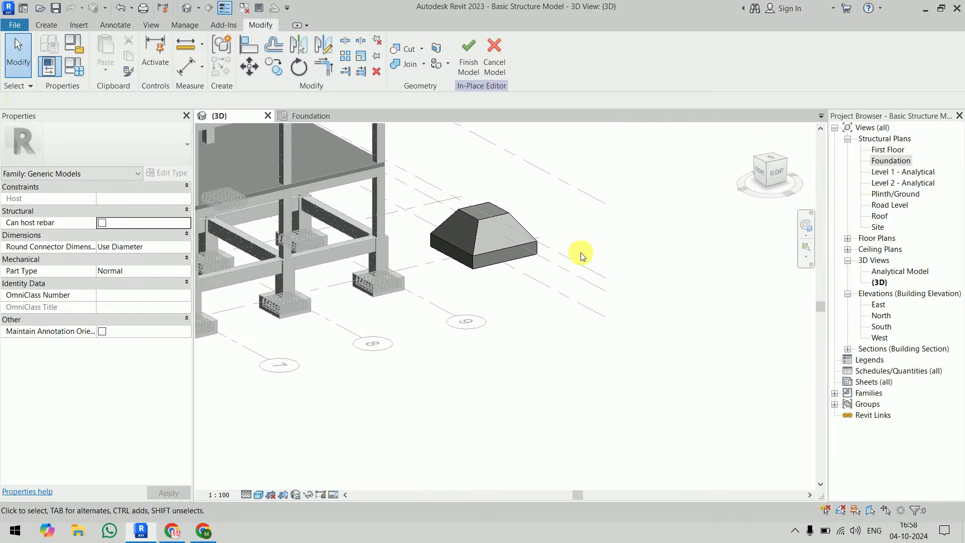
scroll(581, 256, up, 1)
scroll(578, 254, up, 2)
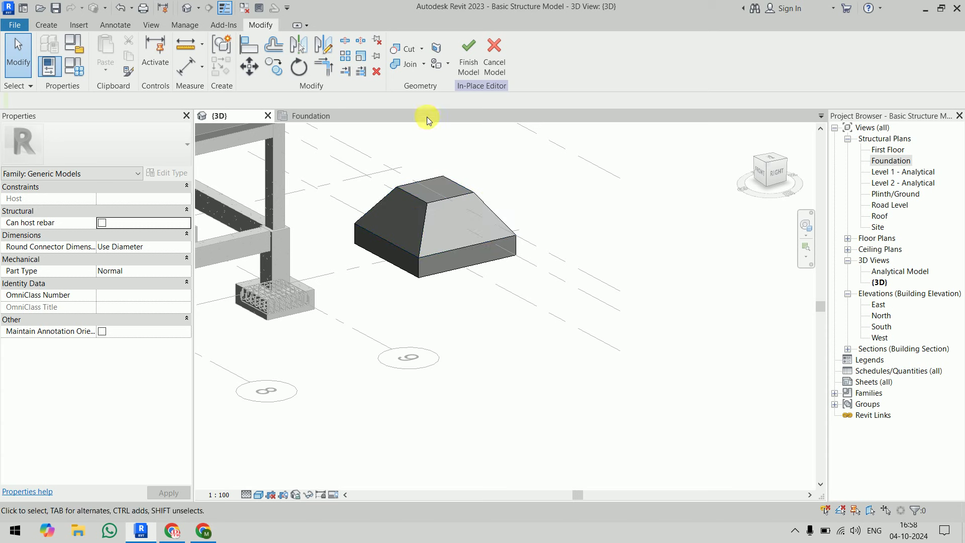
click(410, 66)
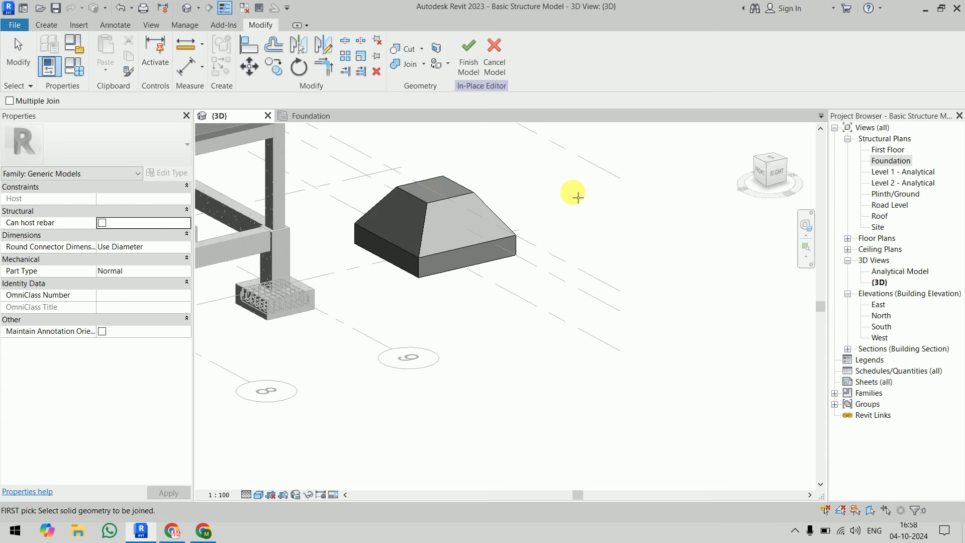
key(Escape)
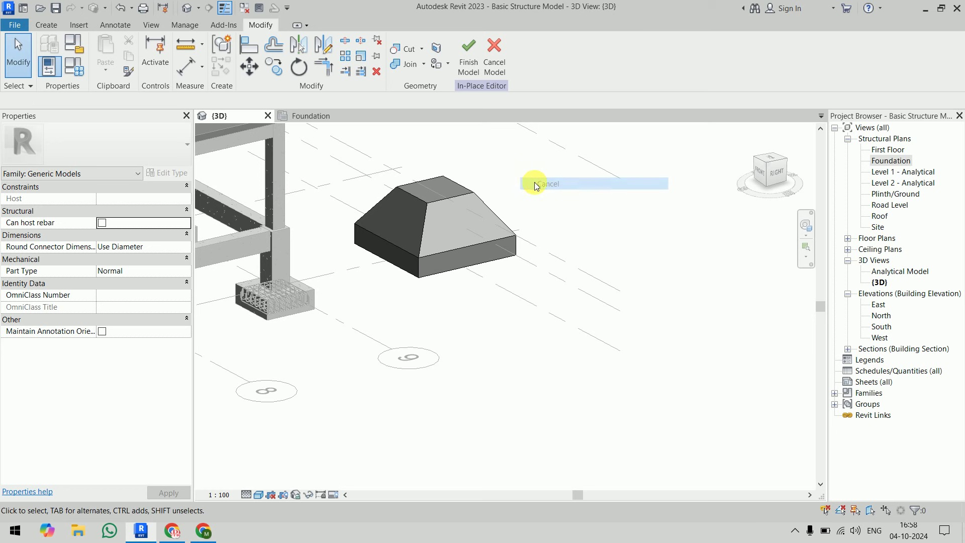
click(487, 204)
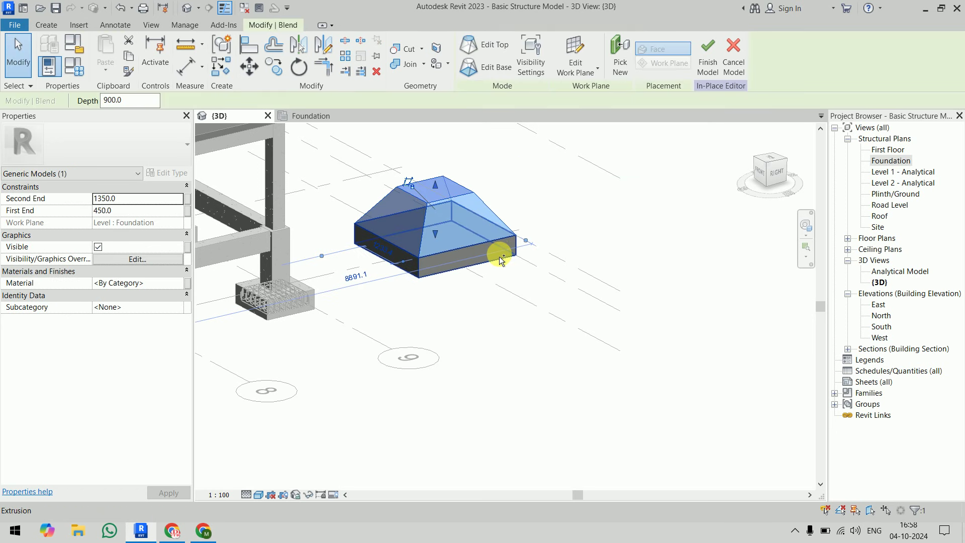
click(556, 182)
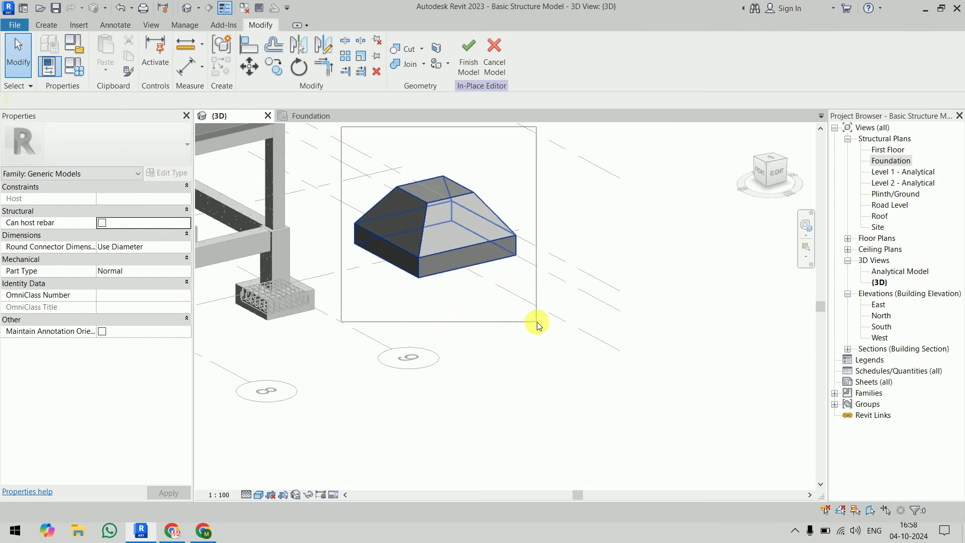
drag(341, 129, 547, 345)
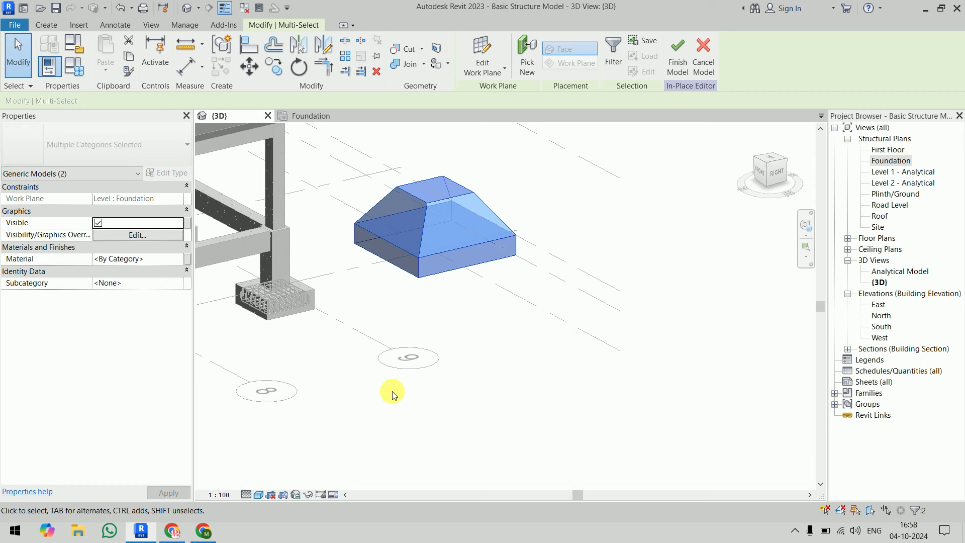
click(504, 378)
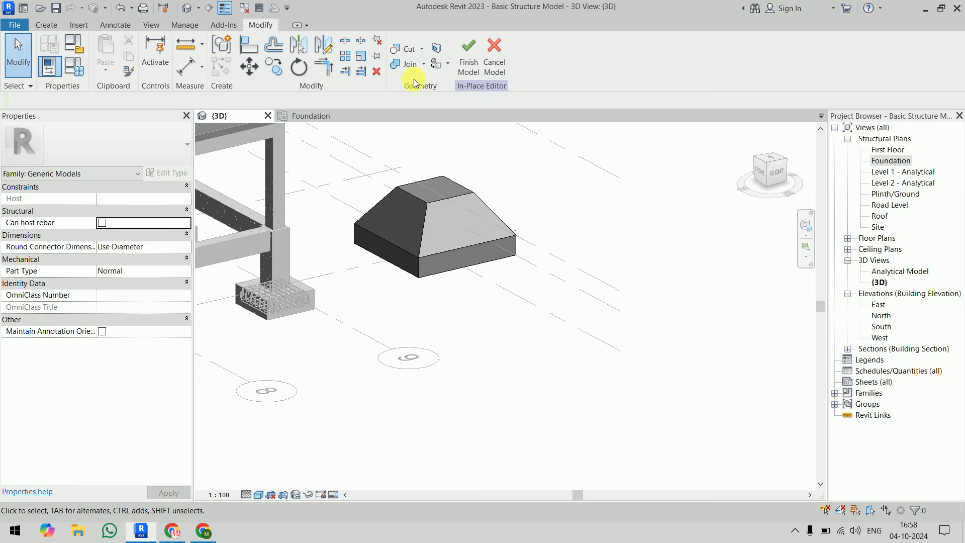
click(409, 65)
click(500, 259)
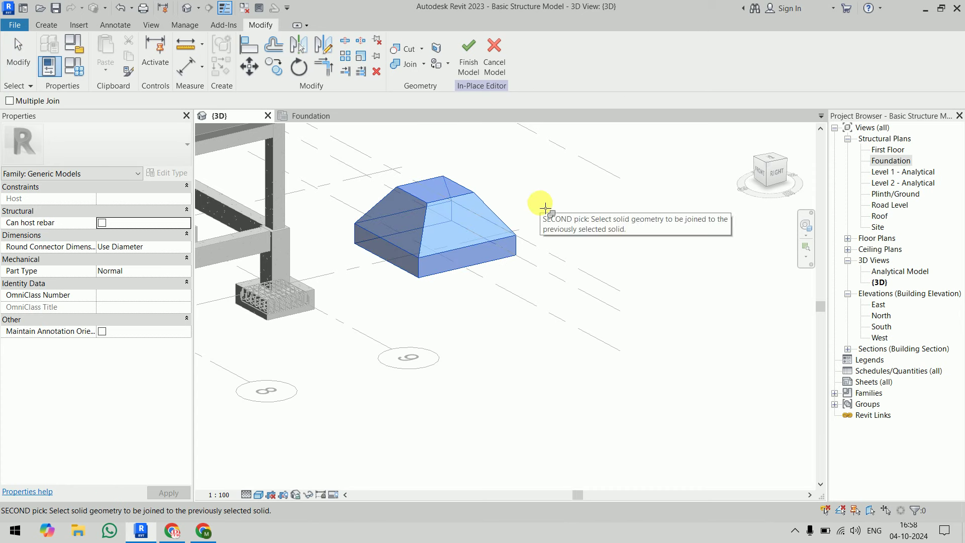
right_click(532, 168)
click(545, 173)
right_click(538, 175)
click(550, 182)
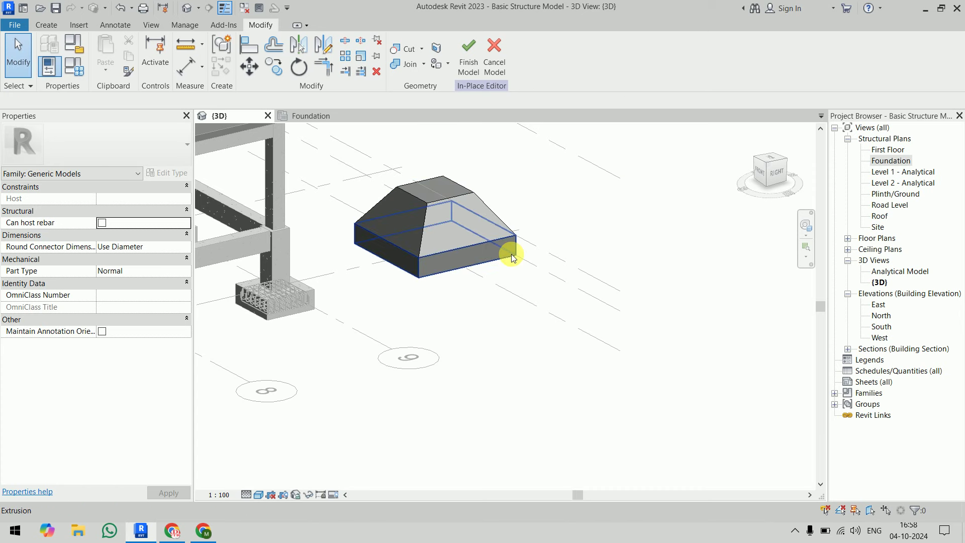
click(512, 258)
ctrl+click(500, 219)
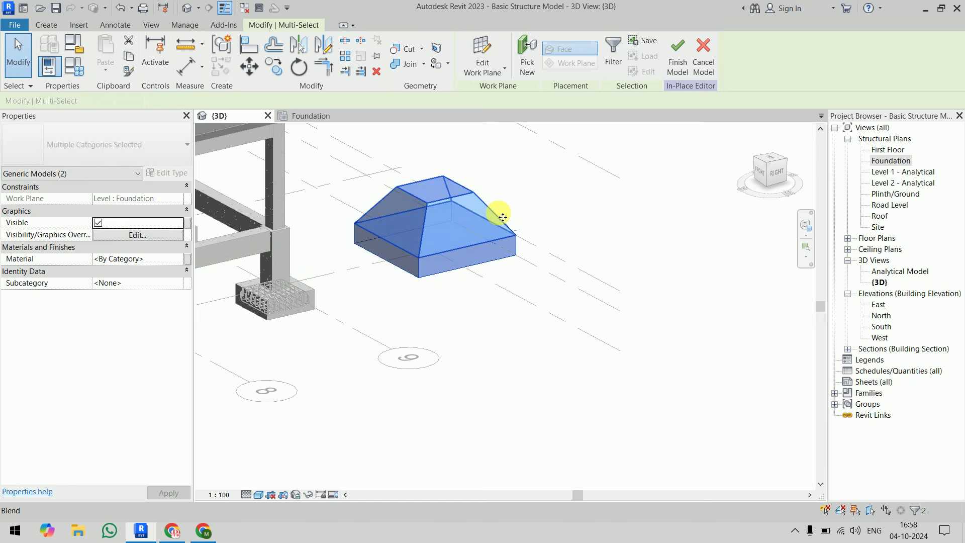
click(533, 190)
click(484, 201)
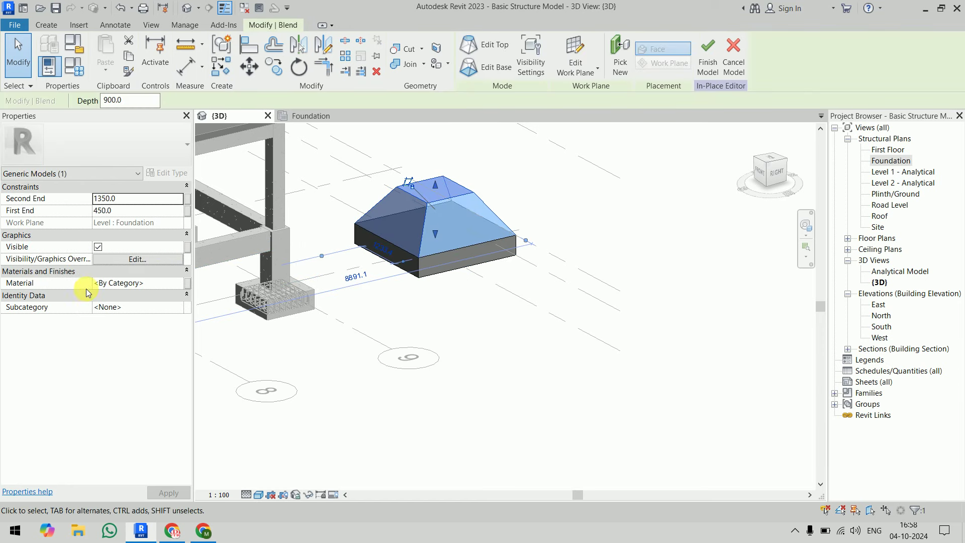
click(587, 391)
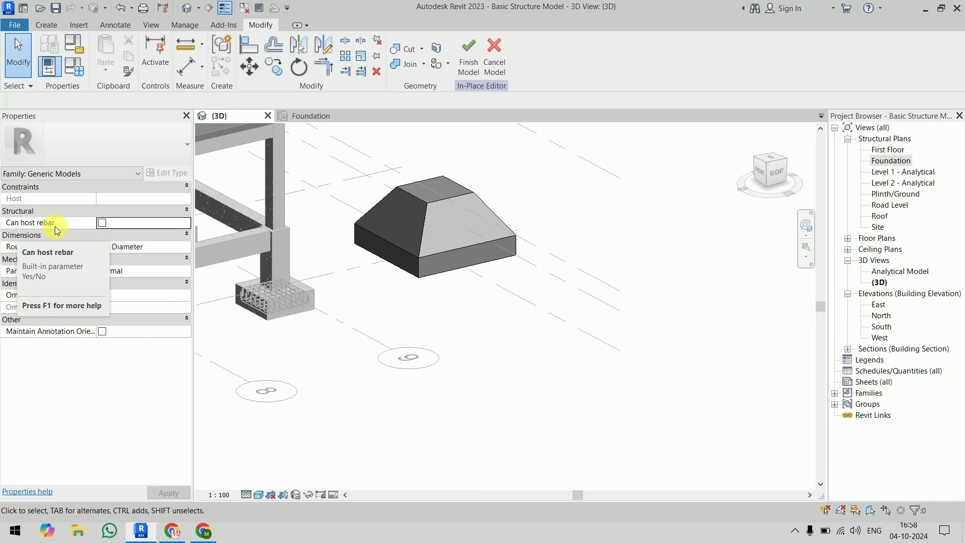
- Enable Can host rebar on the footing and finish the in-place model
click(101, 222)
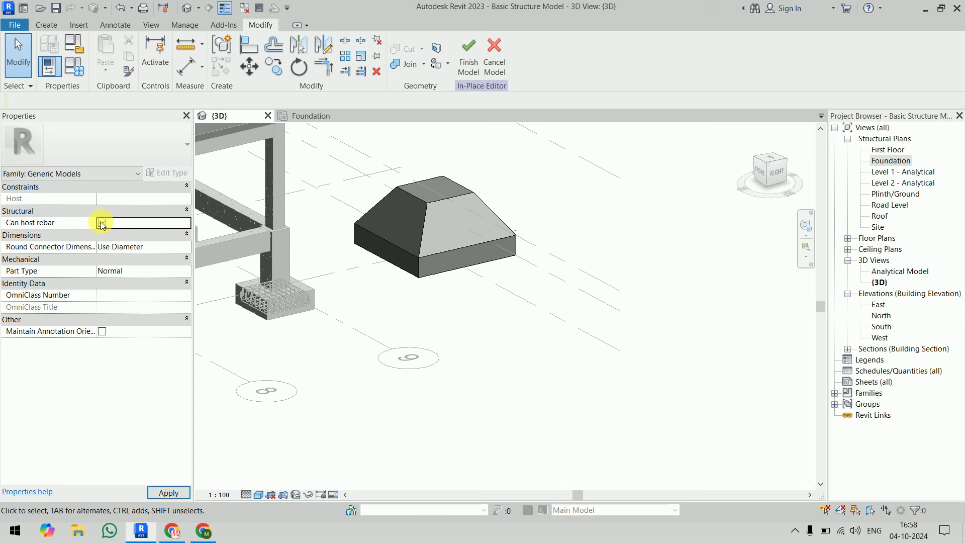
click(468, 55)
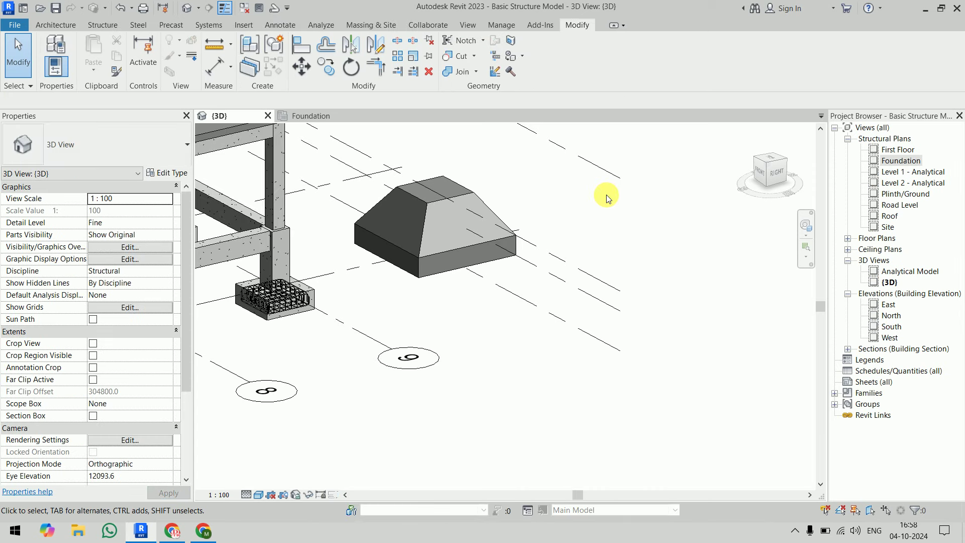
click(474, 187)
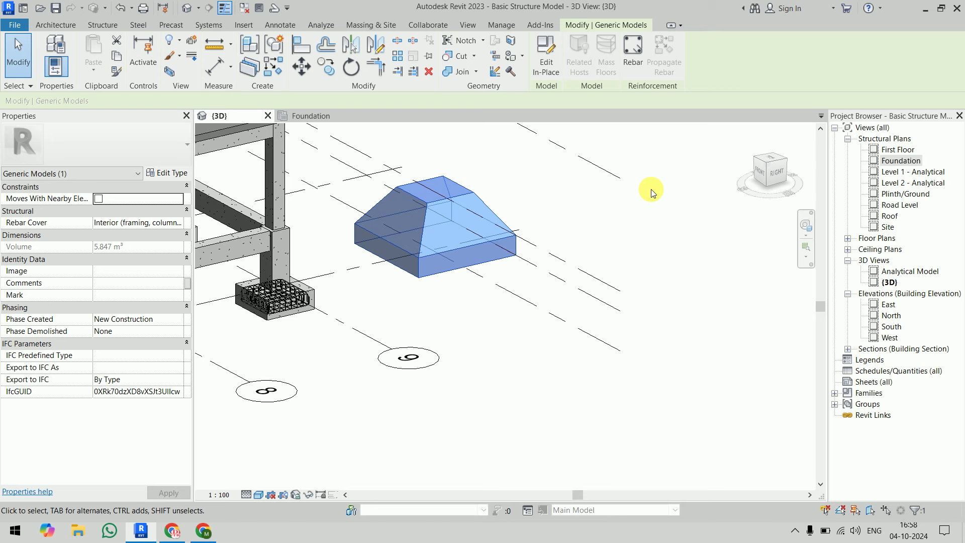
click(652, 200)
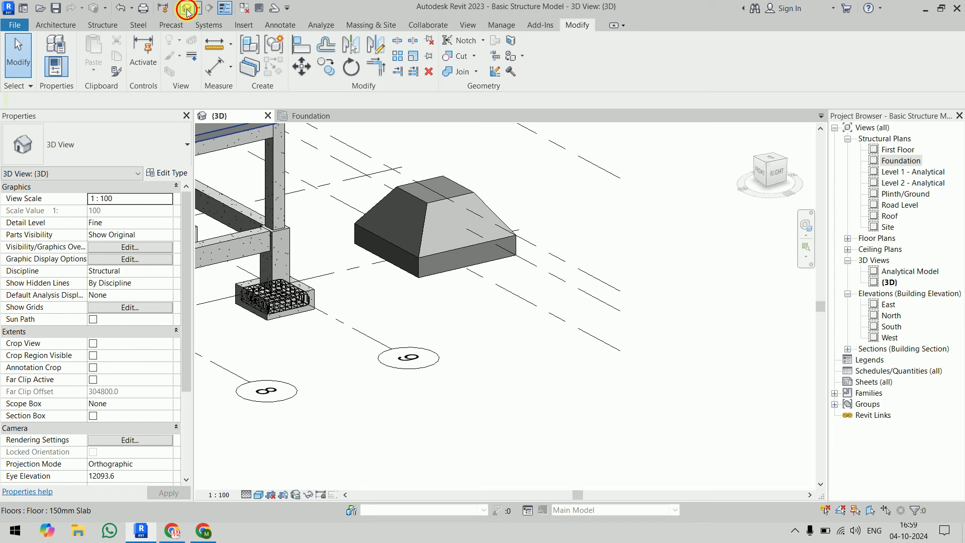
- On the Foundation plan, draw Section 3 across the footing from left to right
click(311, 115)
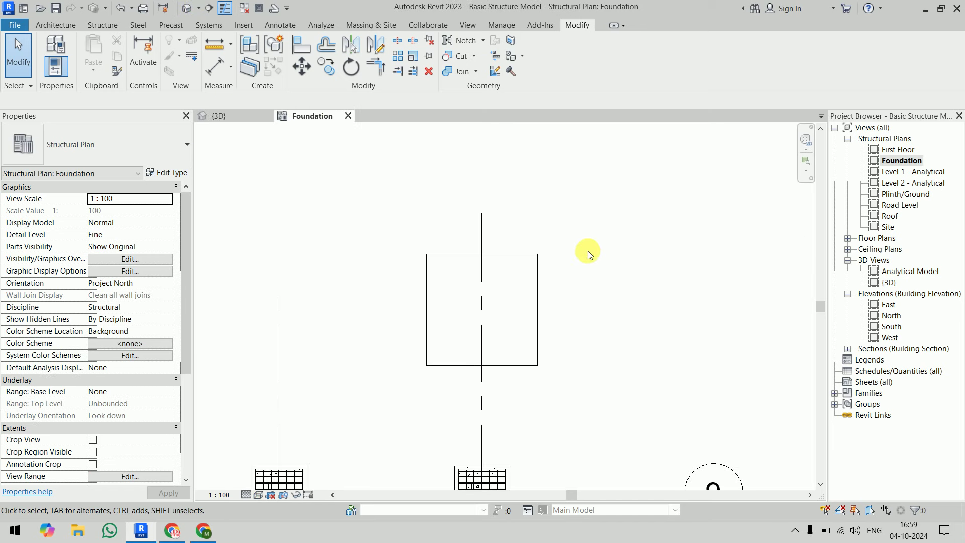
scroll(558, 347, down, 3)
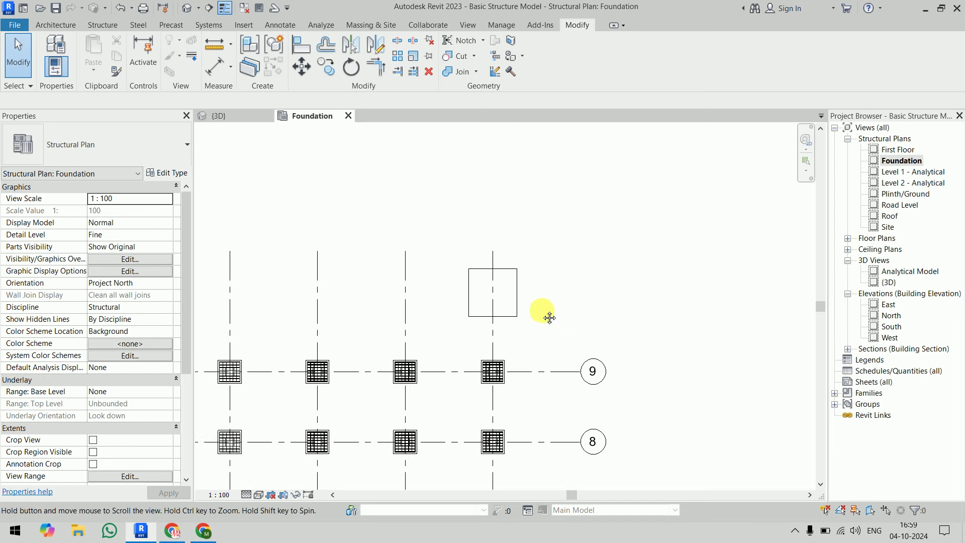
click(209, 7)
click(436, 290)
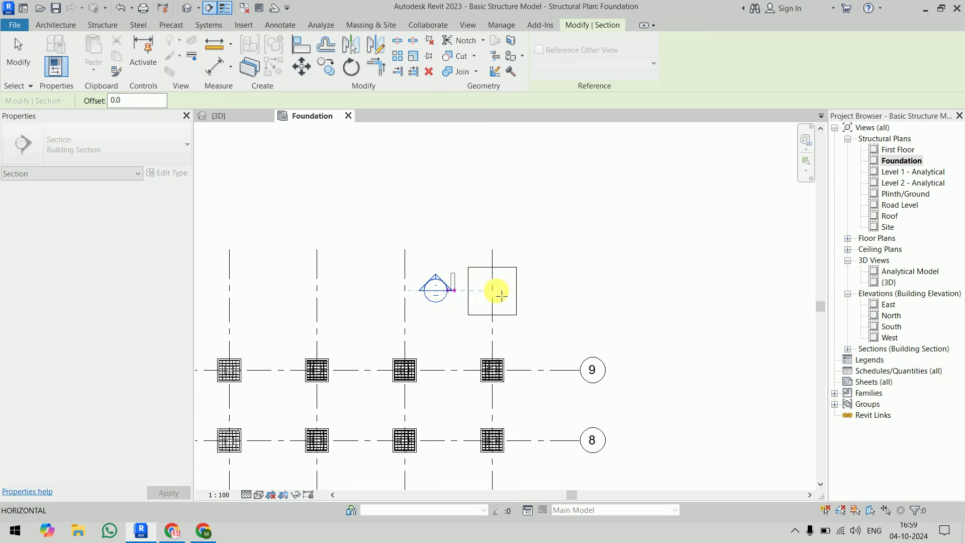
click(548, 290)
key(Escape)
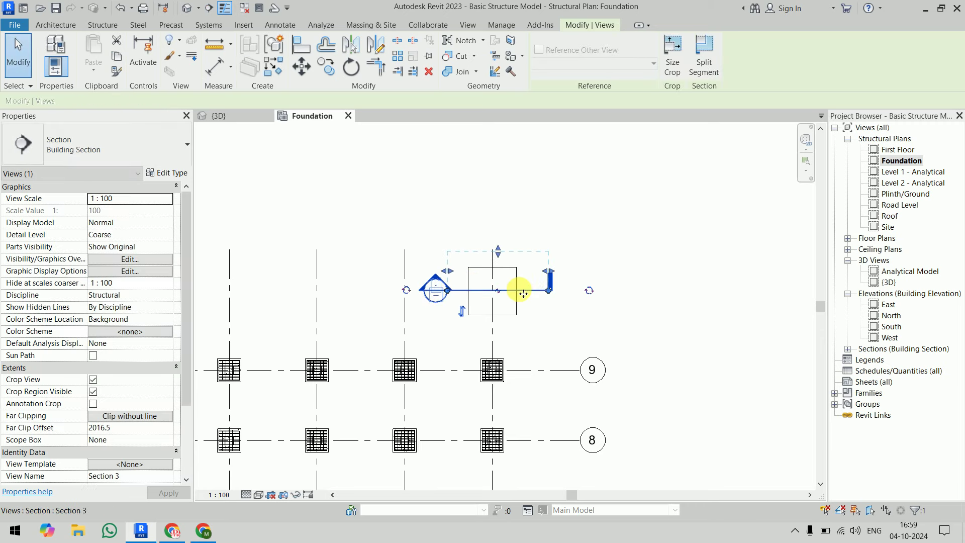
- Open the Section 3 view and select the footing in it
right_click(523, 293)
click(558, 282)
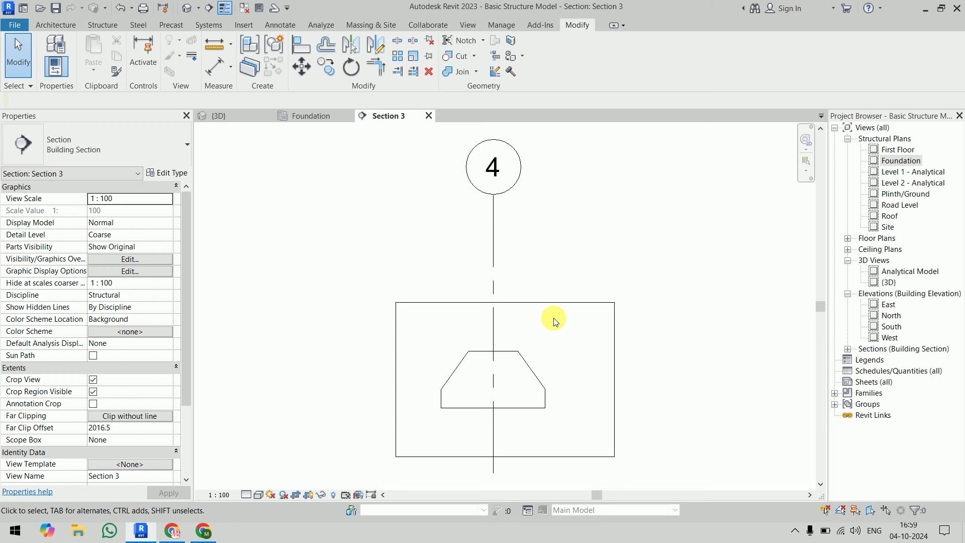
scroll(508, 394, up, 2)
scroll(534, 308, up, 2)
click(554, 191)
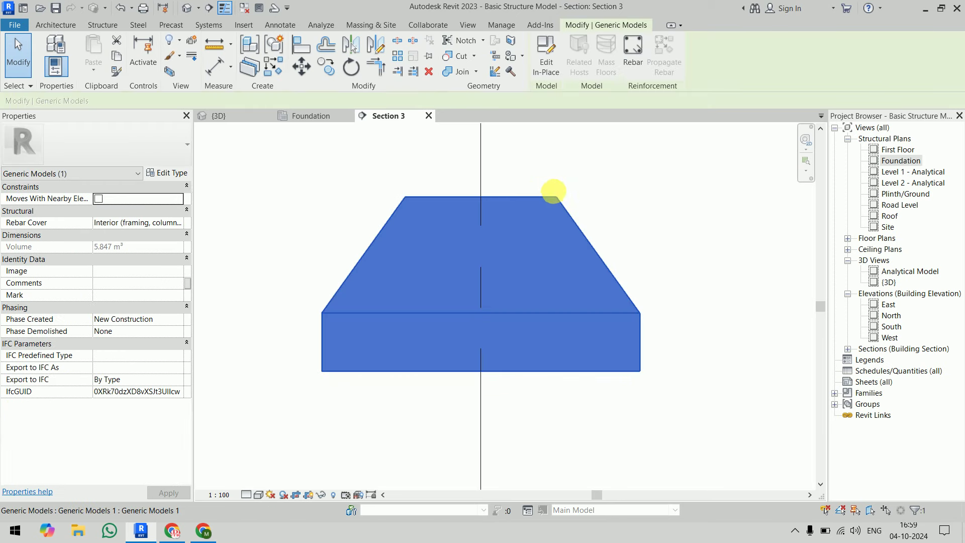
- Start a sketched 13M rebar hosted in the footing
click(632, 50)
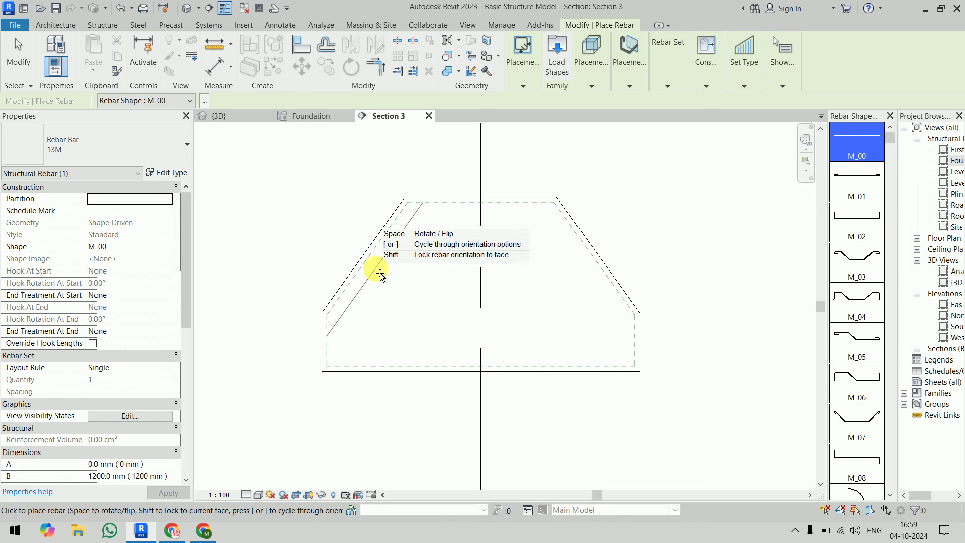
click(523, 81)
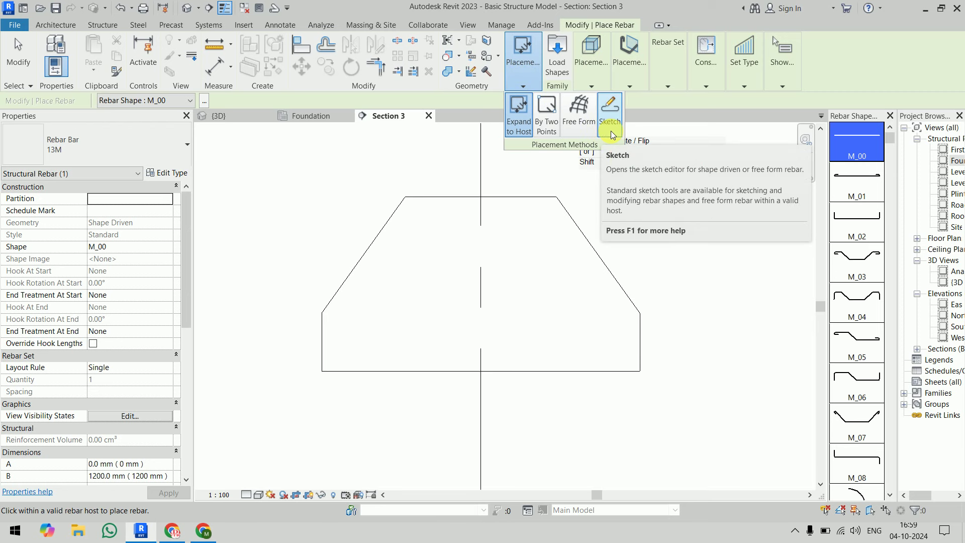
click(610, 133)
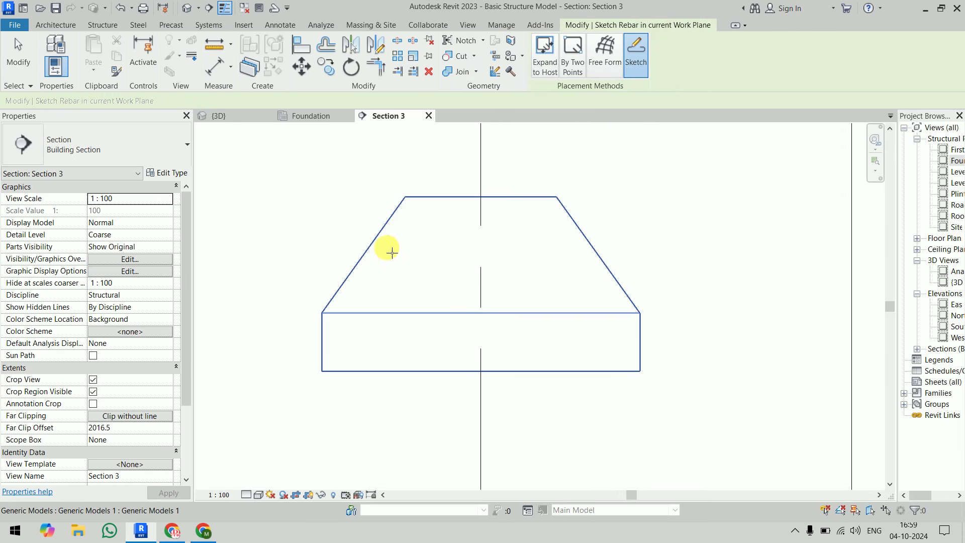
click(443, 238)
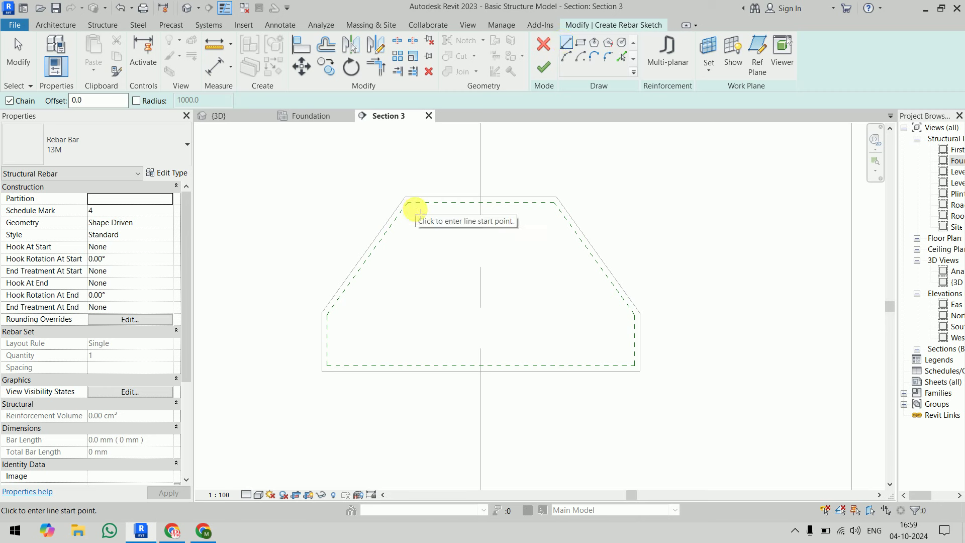
- Sketch the bar along the left slope, left leg, base, right leg and right slope
click(416, 210)
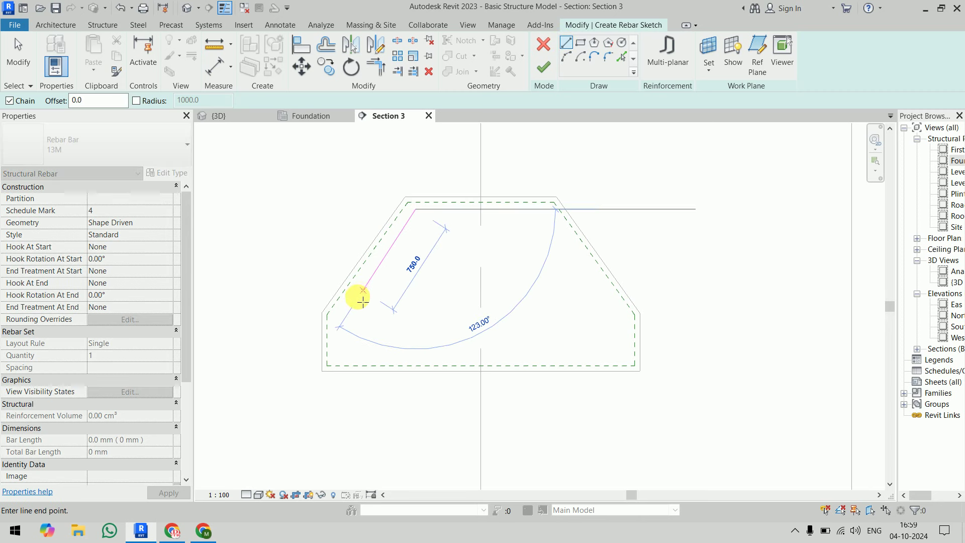
scroll(340, 315, up, 3)
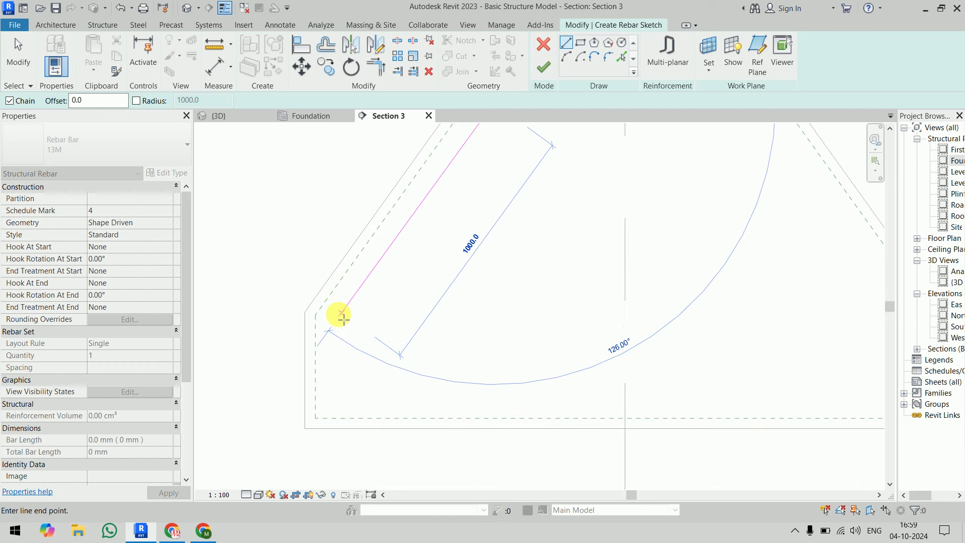
click(343, 313)
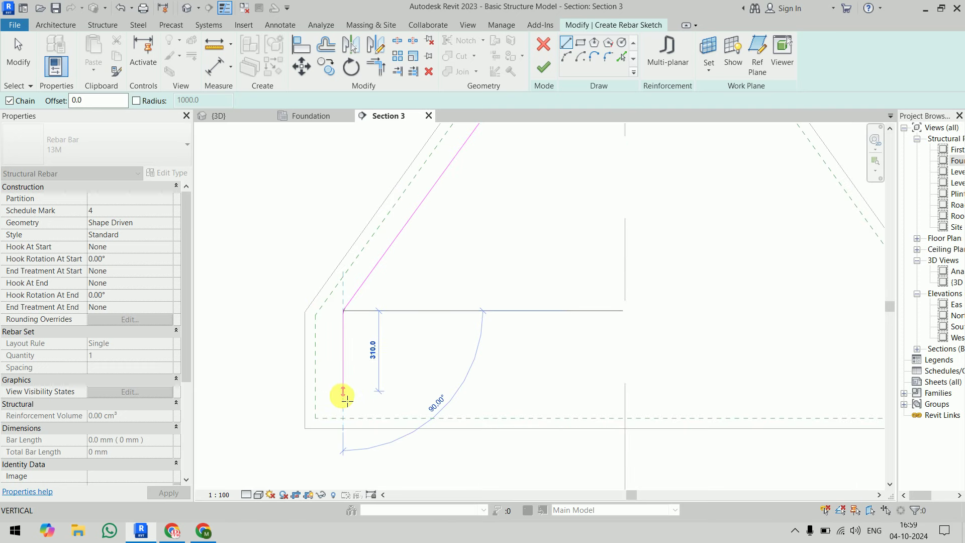
click(343, 399)
scroll(477, 398, down, 3)
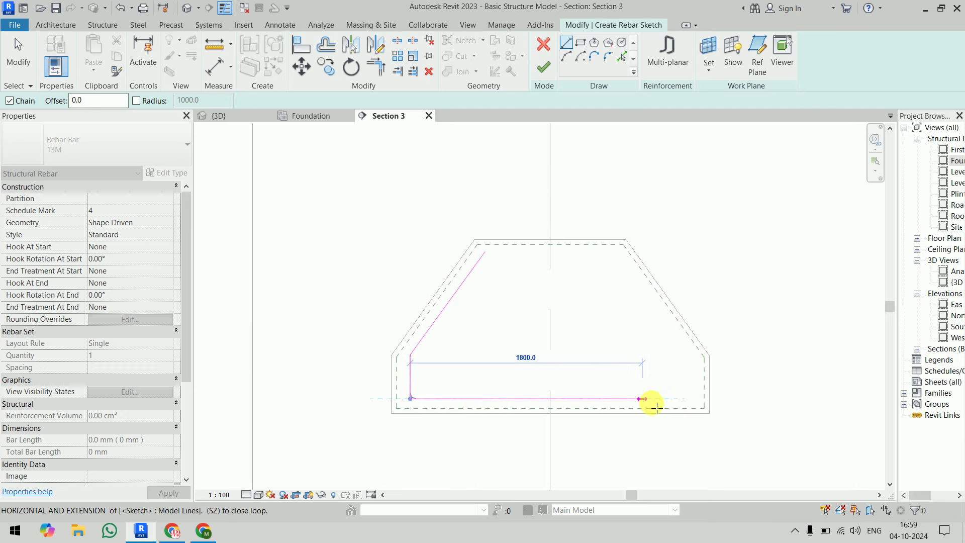
click(693, 400)
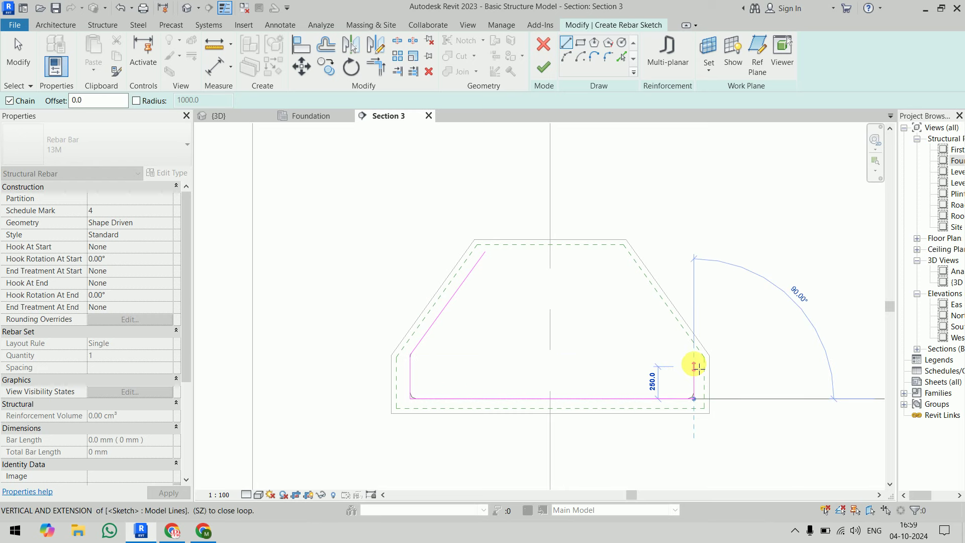
click(694, 366)
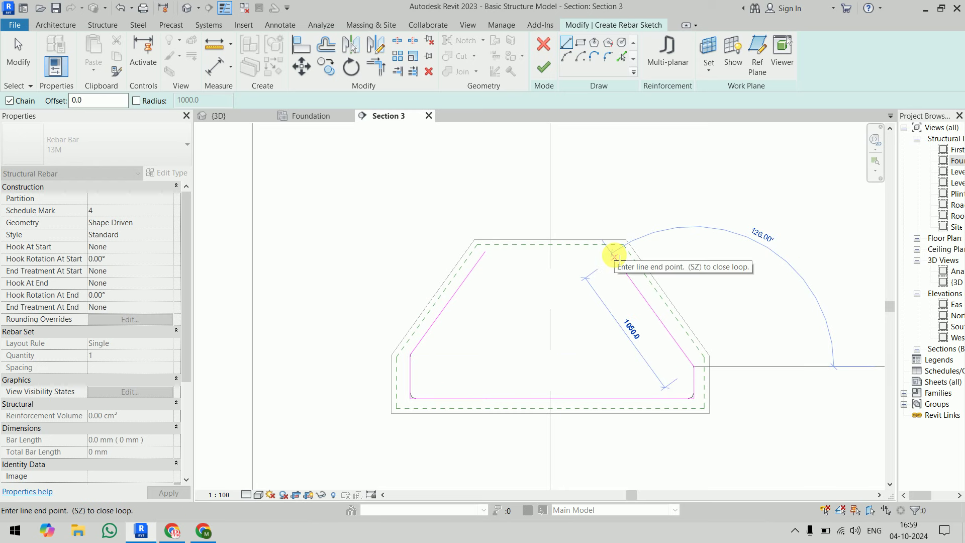
click(617, 256)
- End the segment chain and finish the sketch as Rebar Shape 2
right_click(626, 178)
click(643, 183)
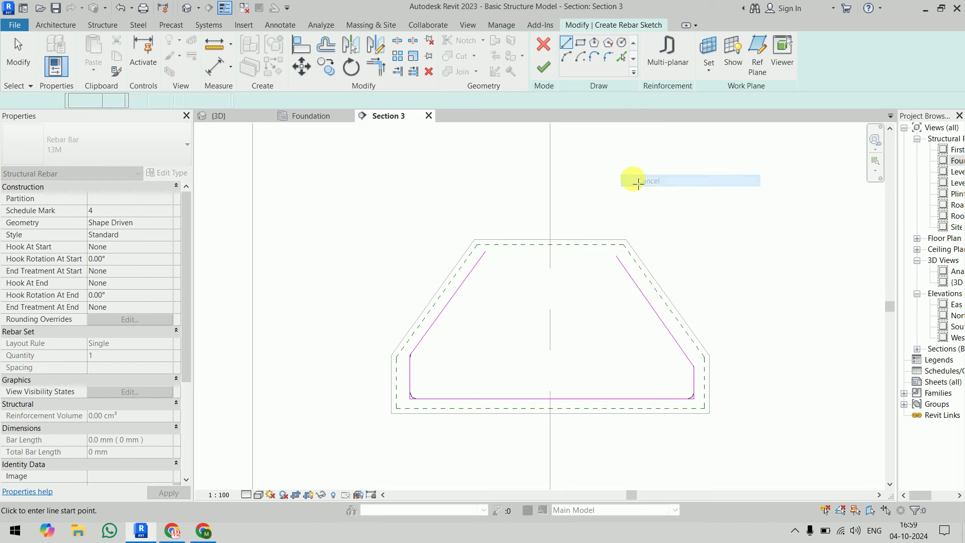
right_click(638, 182)
click(647, 187)
click(545, 68)
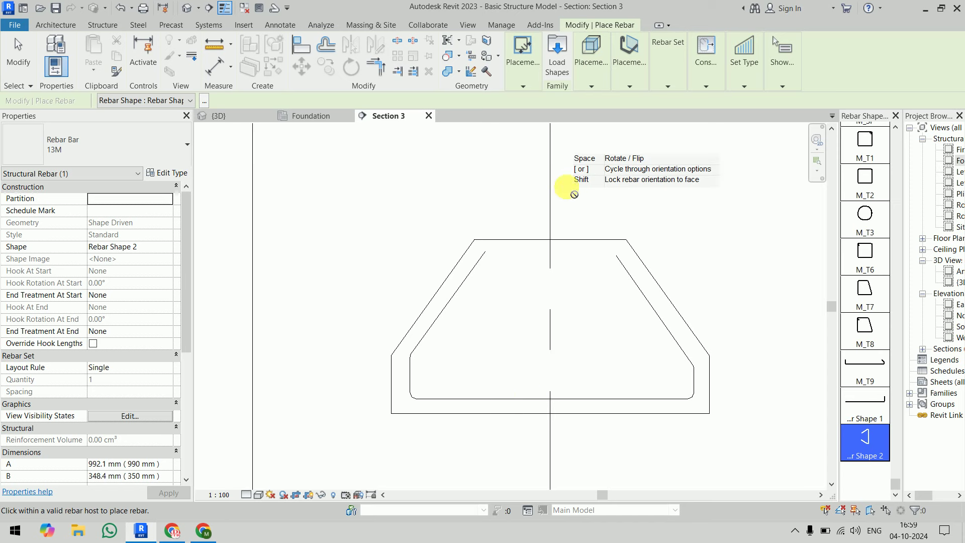
right_click(631, 174)
- Make the 13M footing bar show unobscured in {3D}, then view it in {3D}
click(634, 177)
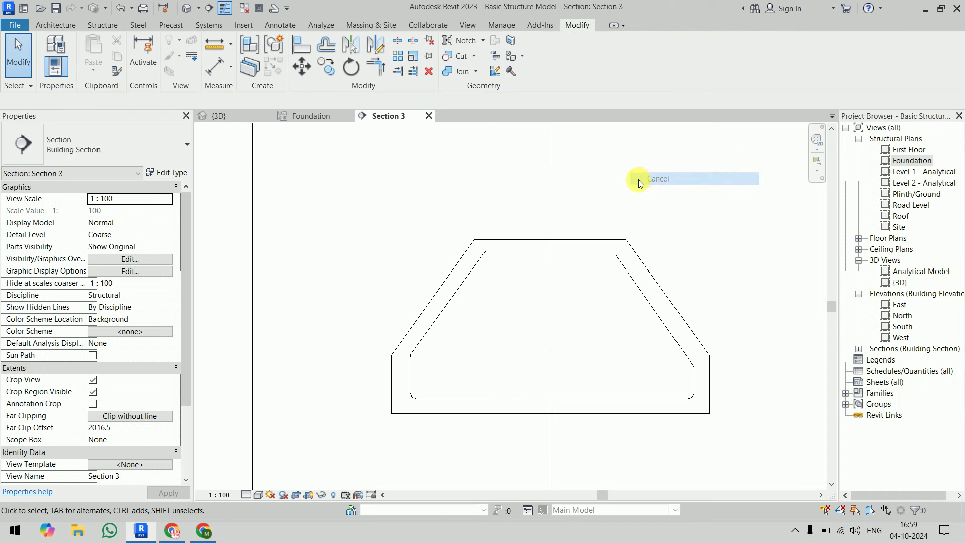
click(478, 268)
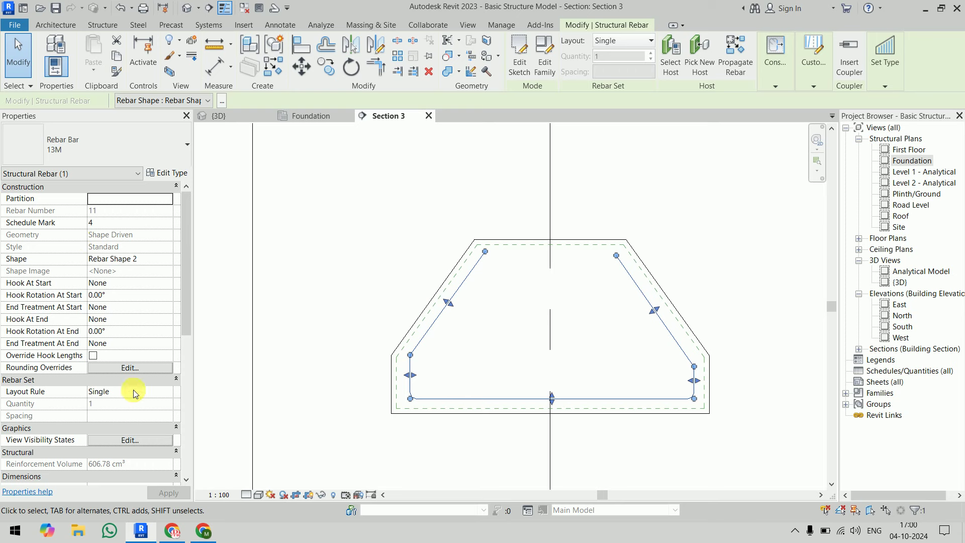
click(135, 444)
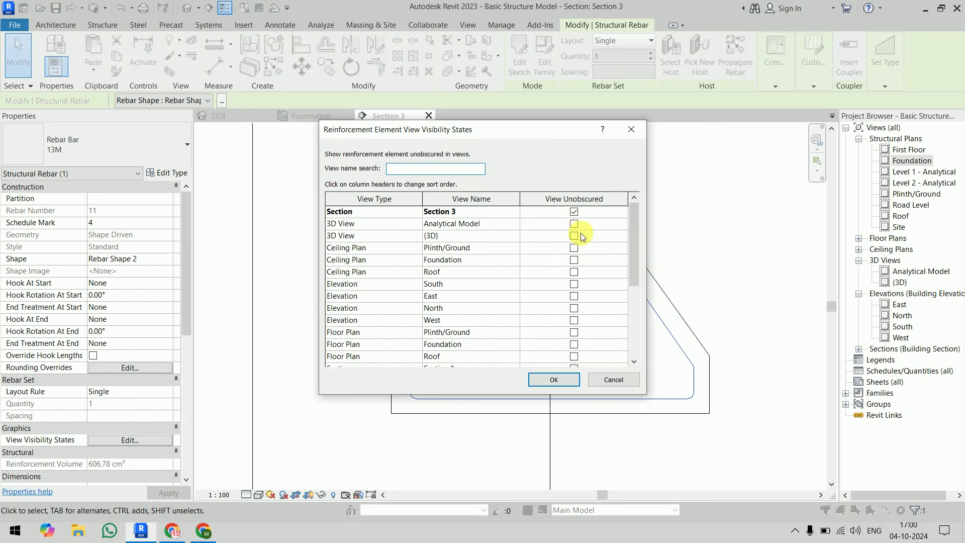
click(574, 237)
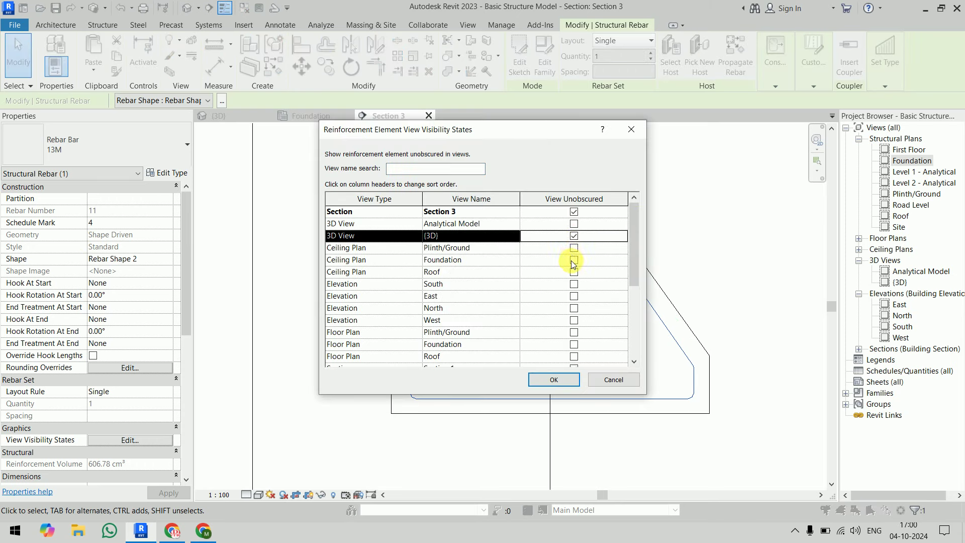
click(560, 379)
click(223, 116)
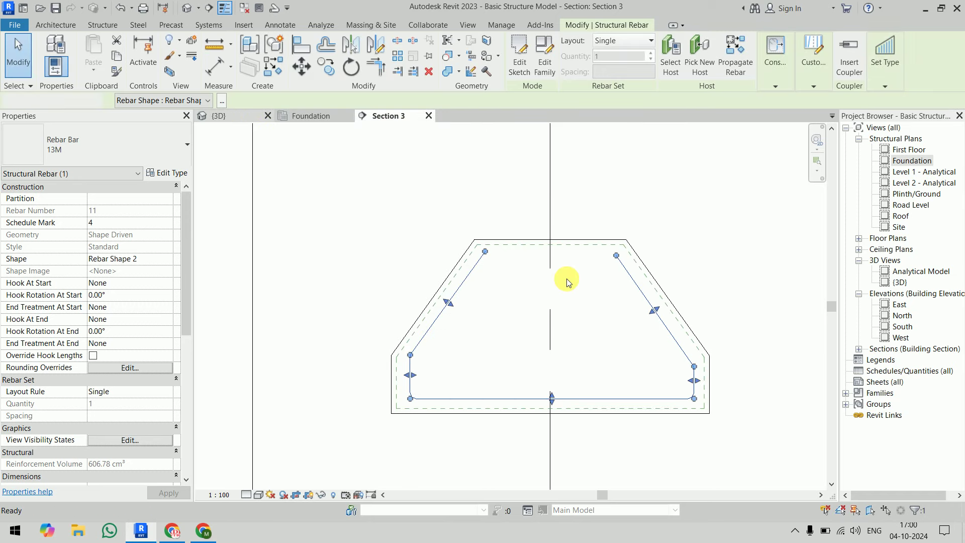
- Lay out the footing bar as a Fixed Number set of 6 bars
scroll(459, 219, up, 5)
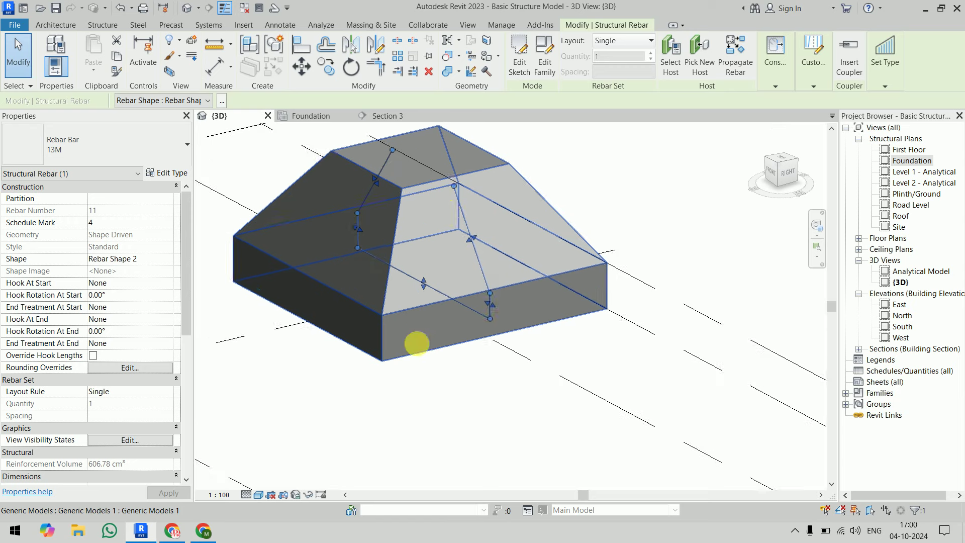
click(658, 375)
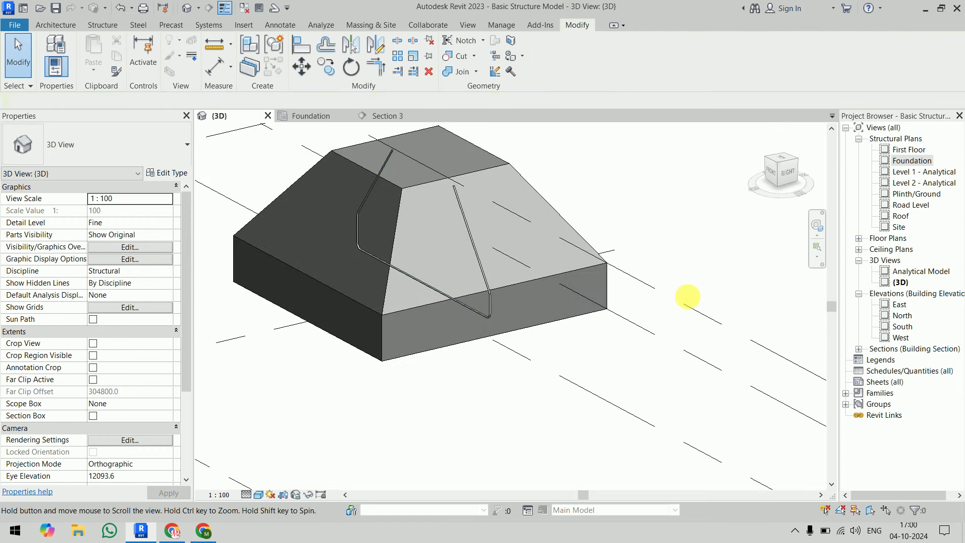
middle_drag(447, 244, 448, 309)
mouse_move(586, 261)
shift+middle_down()
mouse_move(625, 308)
mouse_move(548, 380)
mouse_move(555, 381)
shift+middle_up()
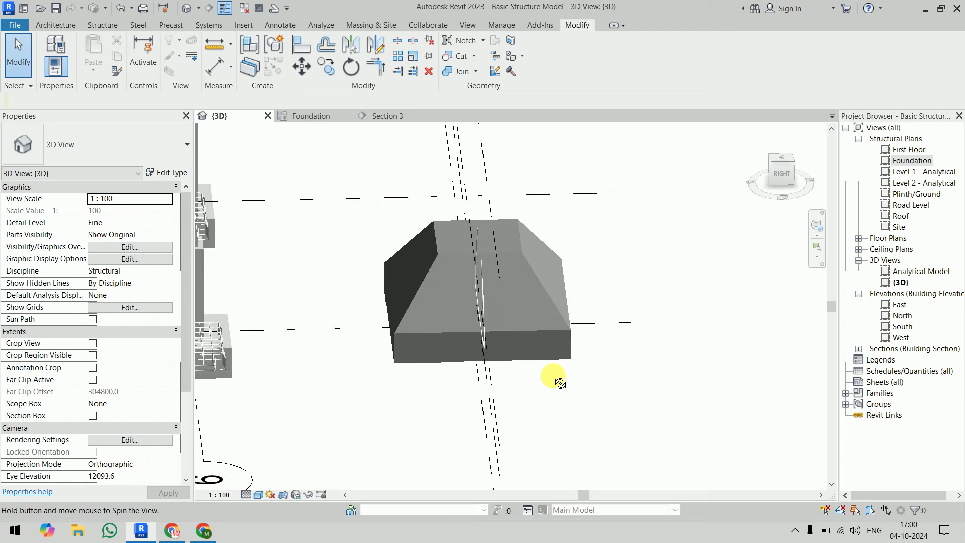
scroll(447, 258, up, 3)
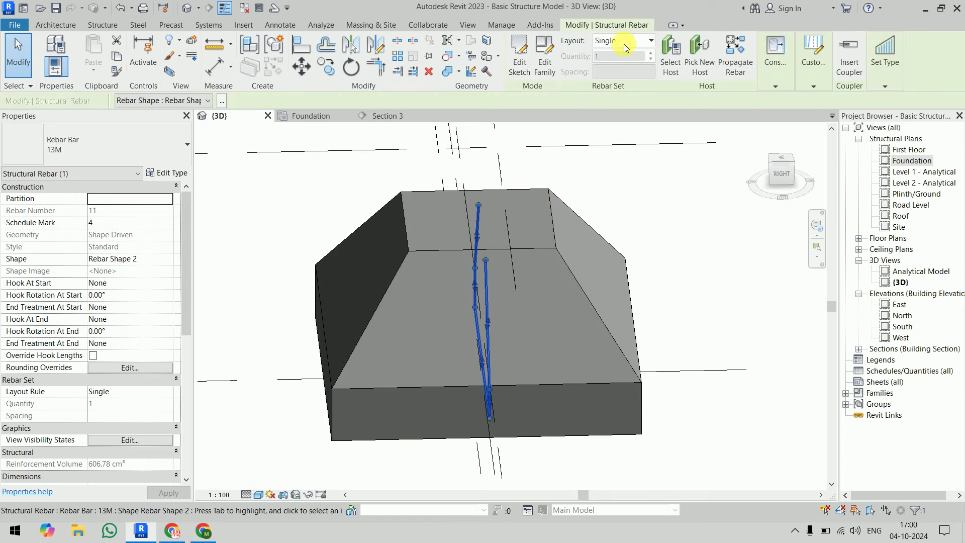
click(625, 43)
click(631, 70)
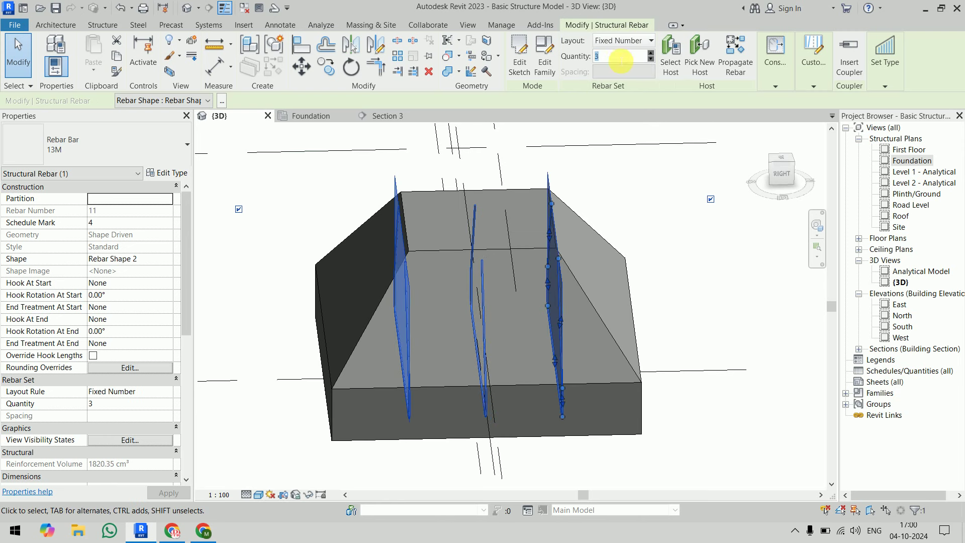
text(6)
key(Return)
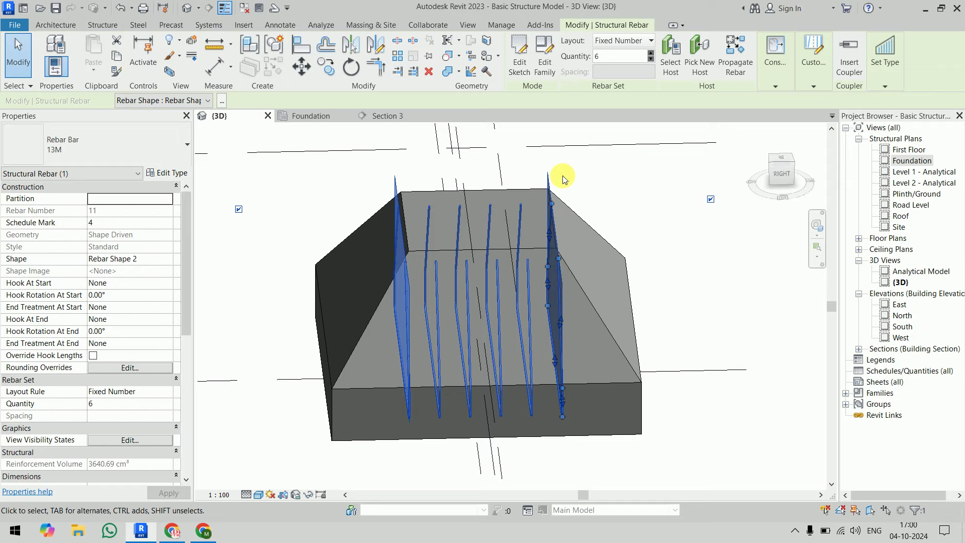
- Orbit around the 6-bar footing set to inspect it, and toggle the browser window
click(694, 263)
mouse_move(732, 287)
shift+middle_down()
mouse_move(723, 219)
mouse_move(732, 200)
mouse_move(713, 250)
mouse_move(674, 241)
mouse_move(516, 280)
mouse_move(685, 297)
mouse_move(764, 319)
mouse_move(831, 306)
mouse_move(801, 297)
mouse_move(834, 269)
mouse_move(736, 265)
shift+middle_up()
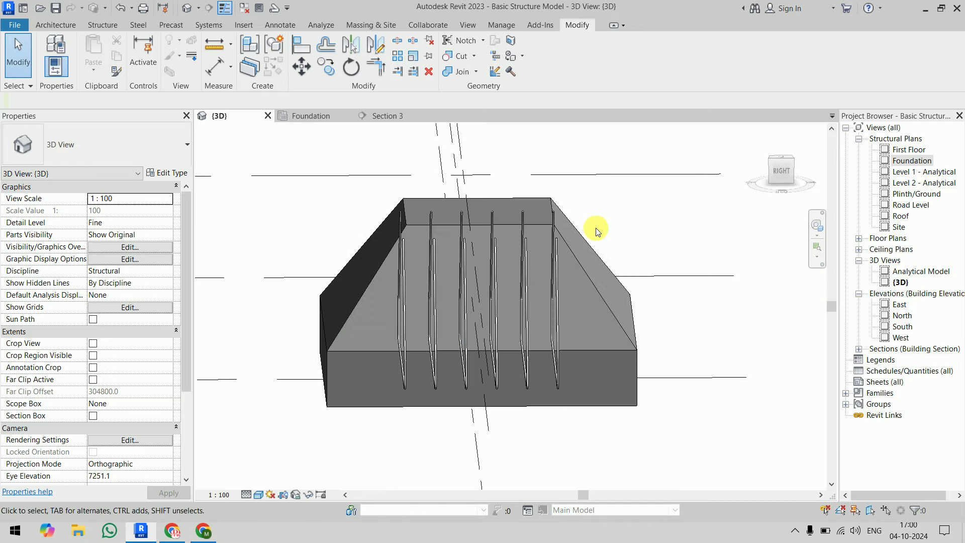
mouse_move(596, 230)
shift+middle_down()
mouse_move(528, 252)
mouse_move(620, 317)
mouse_move(603, 232)
mouse_move(594, 277)
shift+middle_up()
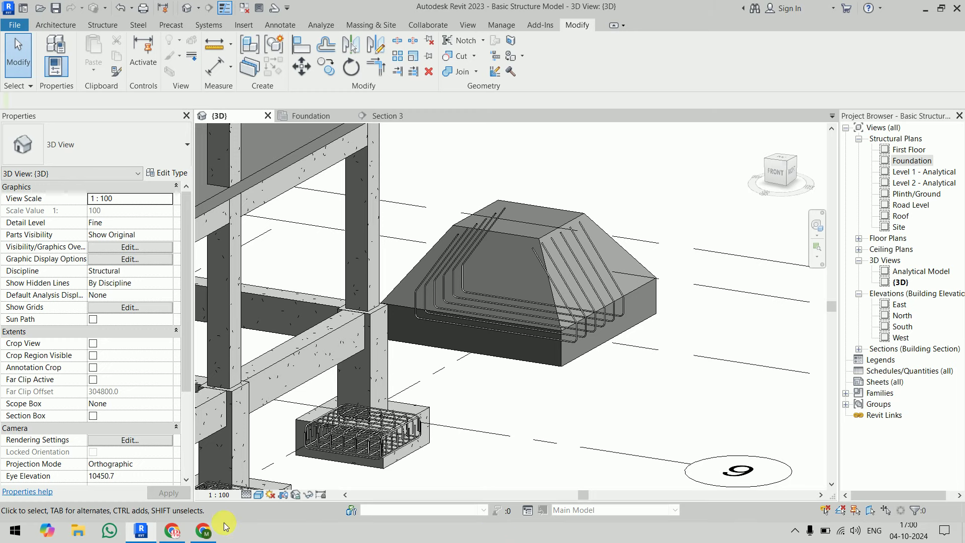
click(203, 531)
click(203, 530)
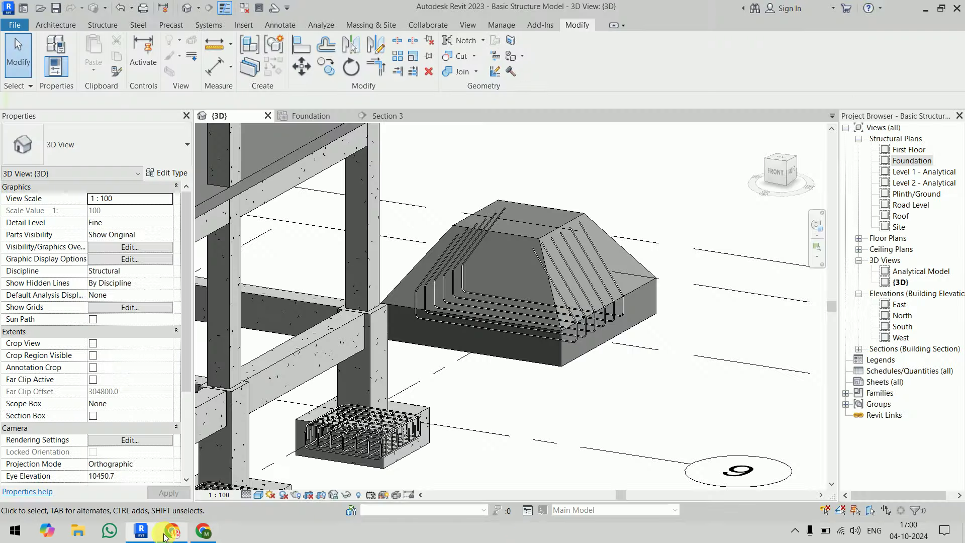
click(165, 537)
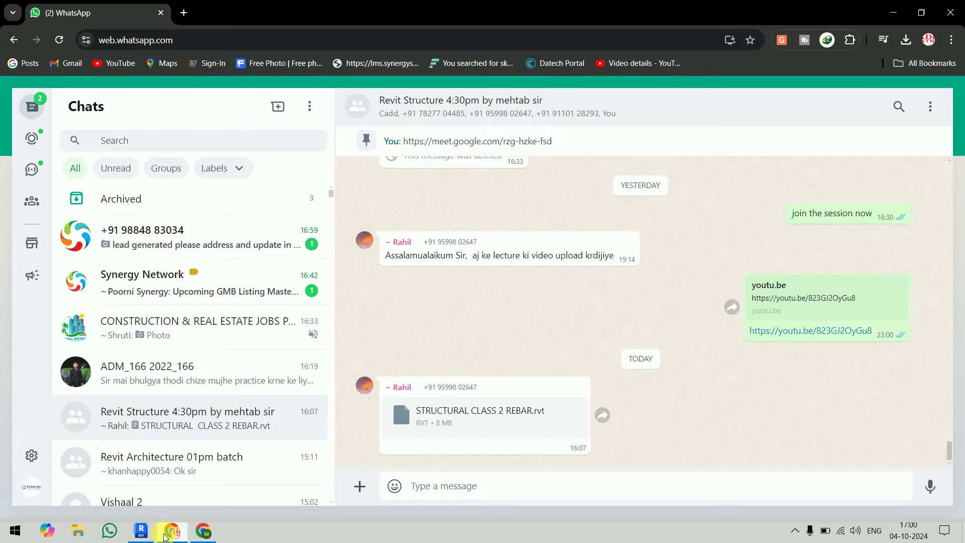
click(166, 537)
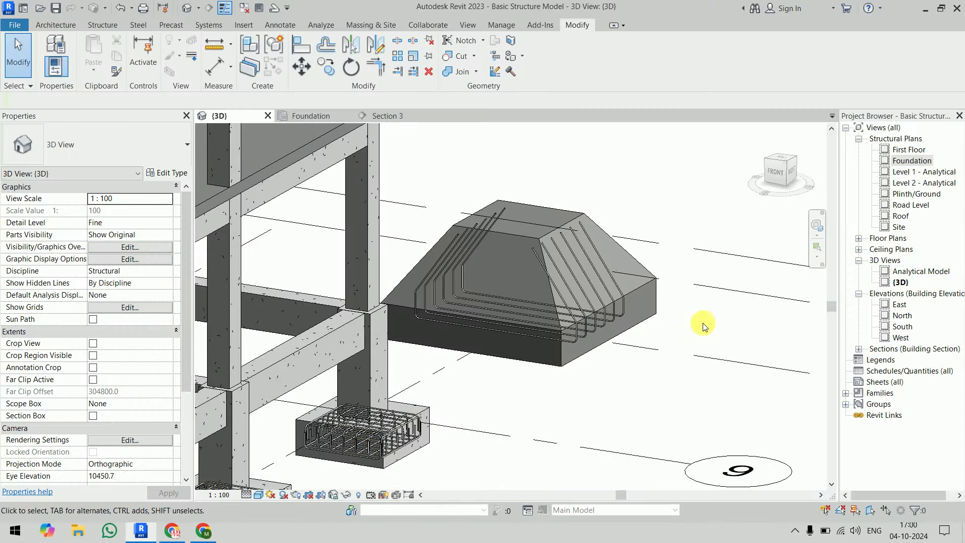
scroll(703, 325, down, 3)
mouse_move(685, 327)
shift+middle_down()
mouse_move(478, 297)
mouse_move(395, 352)
mouse_move(613, 328)
shift+middle_up()
scroll(679, 259, up, 3)
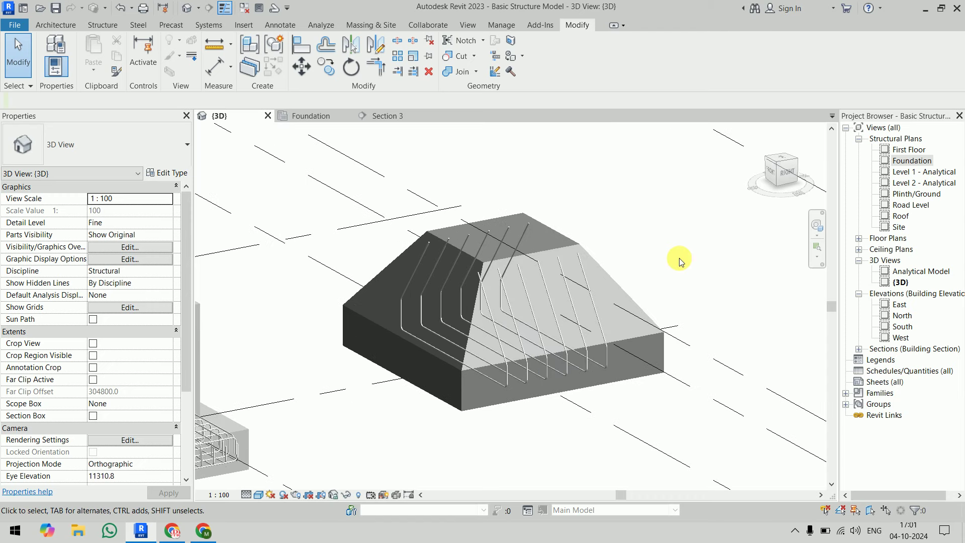
scroll(678, 258, up, 1)
scroll(678, 259, up, 1)
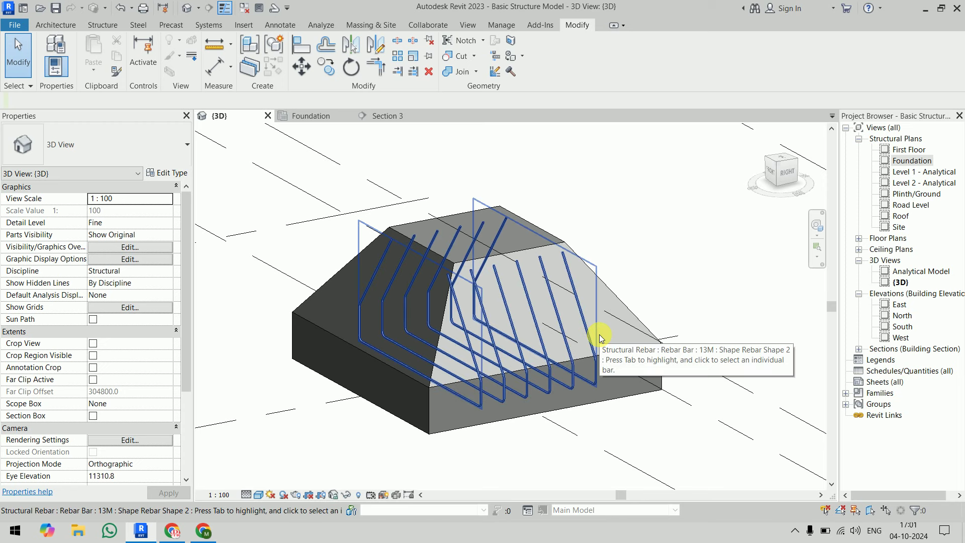
click(587, 313)
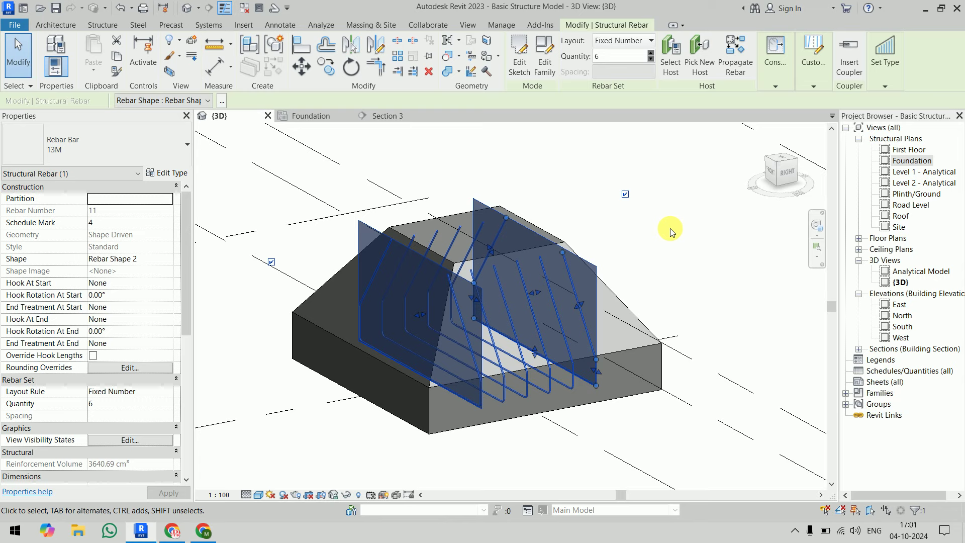
key(Escape)
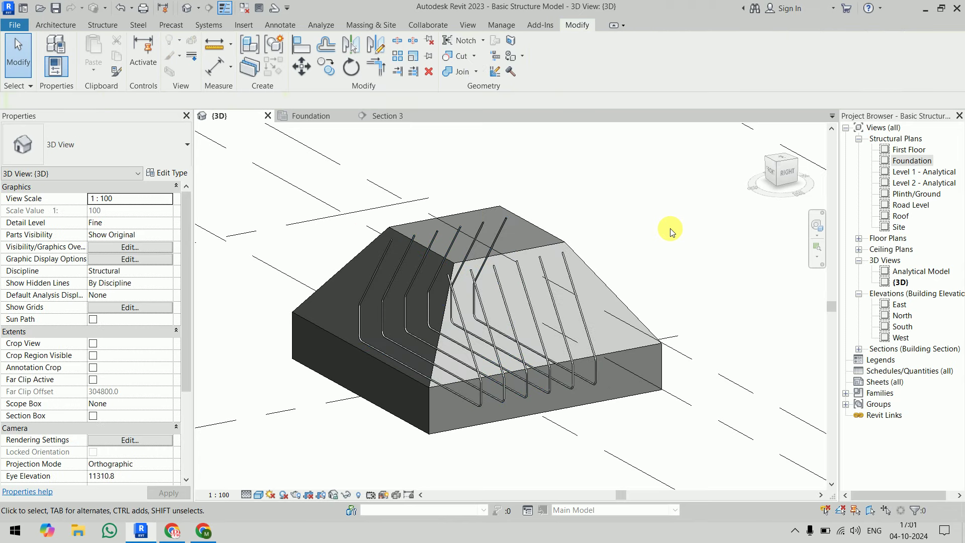
scroll(671, 228, down, 6)
middle_drag(670, 228, 672, 293)
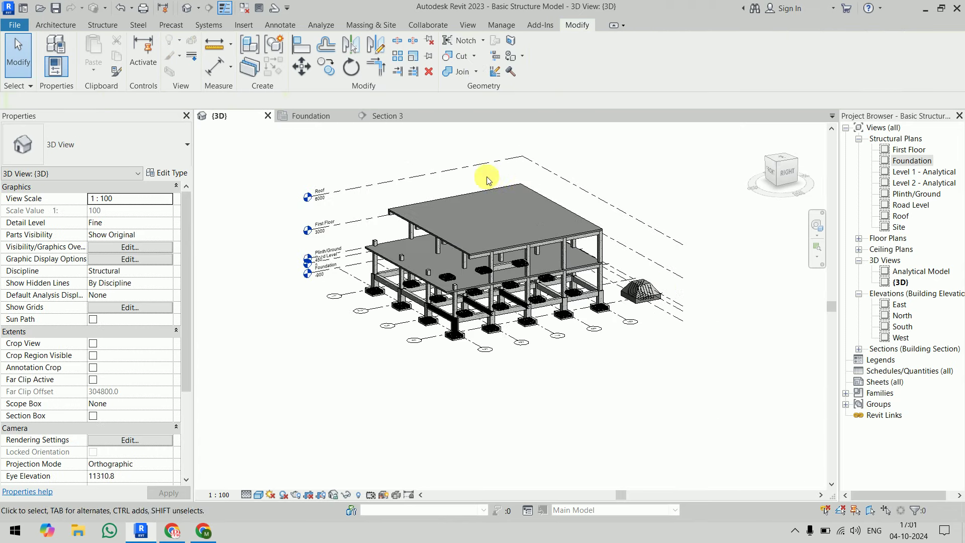
- On the Roof plan, start placing rebar in the roof slab using straight shape M_00
double_click(899, 216)
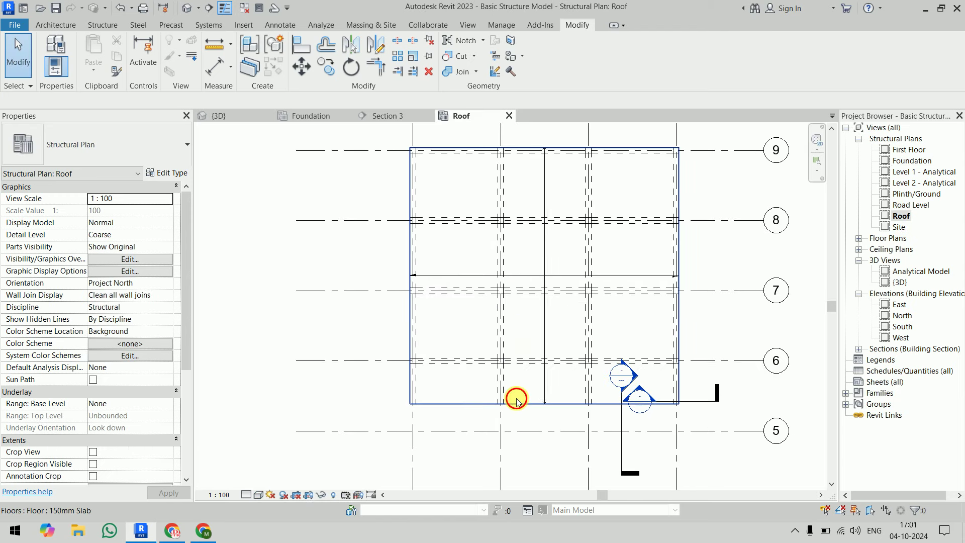
click(517, 398)
click(791, 55)
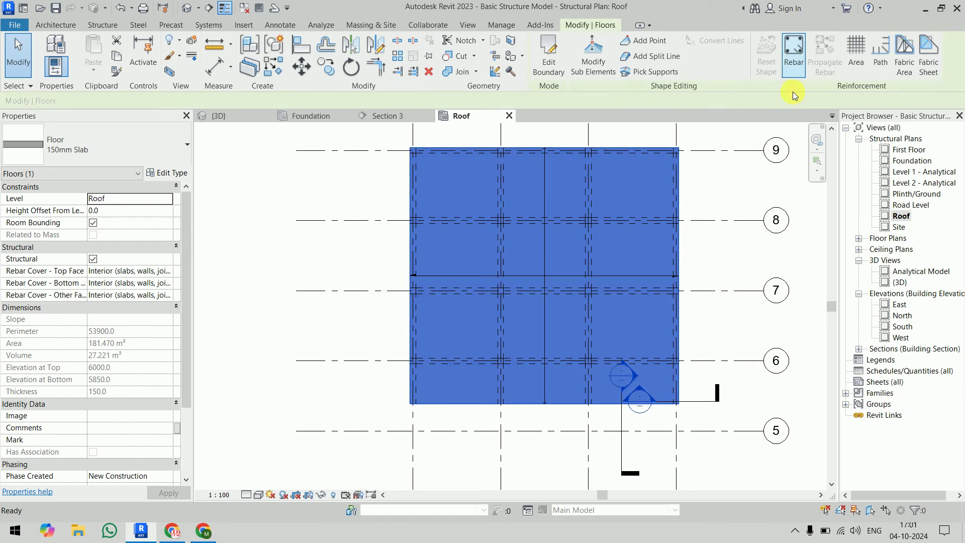
middle_drag(638, 229, 536, 236)
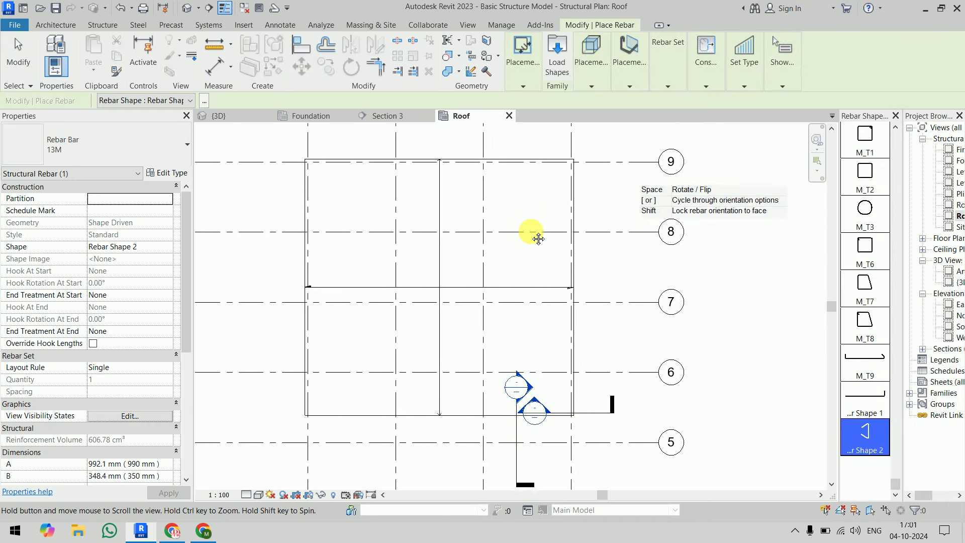
click(591, 55)
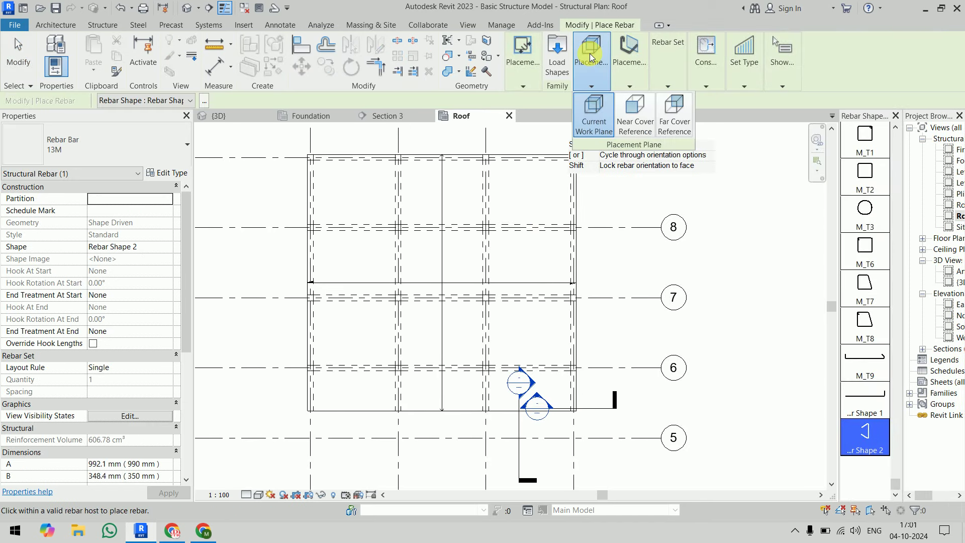
click(629, 86)
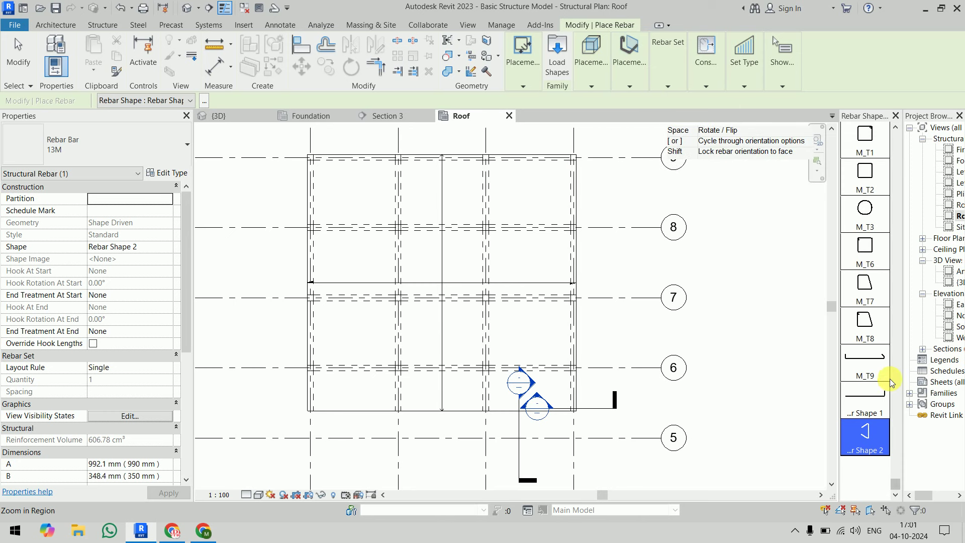
drag(898, 487, 888, 198)
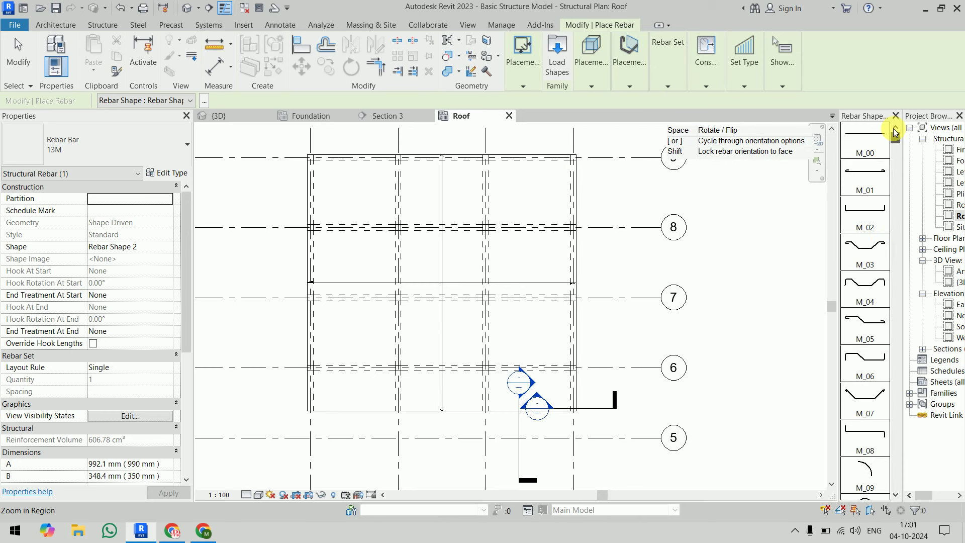
click(873, 149)
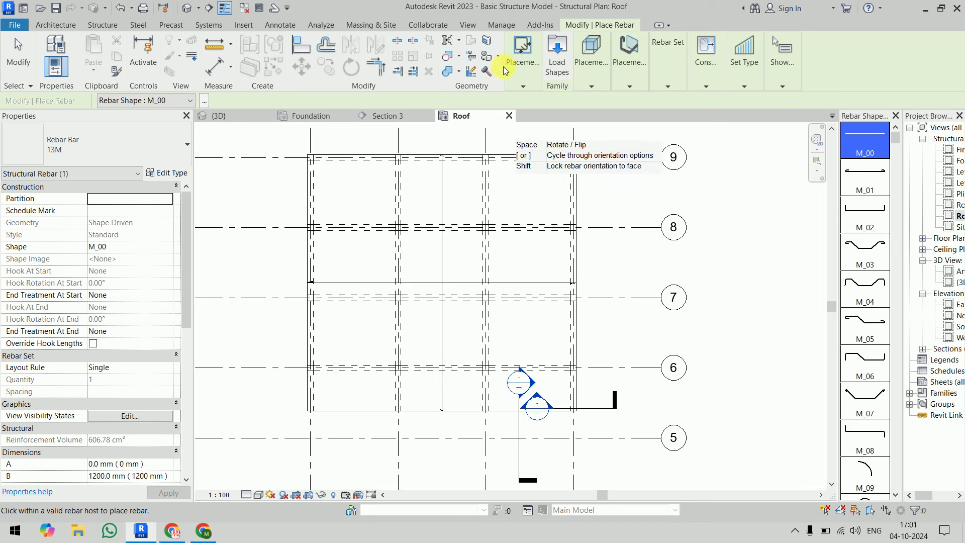
- Set the placement plane to Far Cover Reference and exit rebar placement
click(586, 72)
click(673, 115)
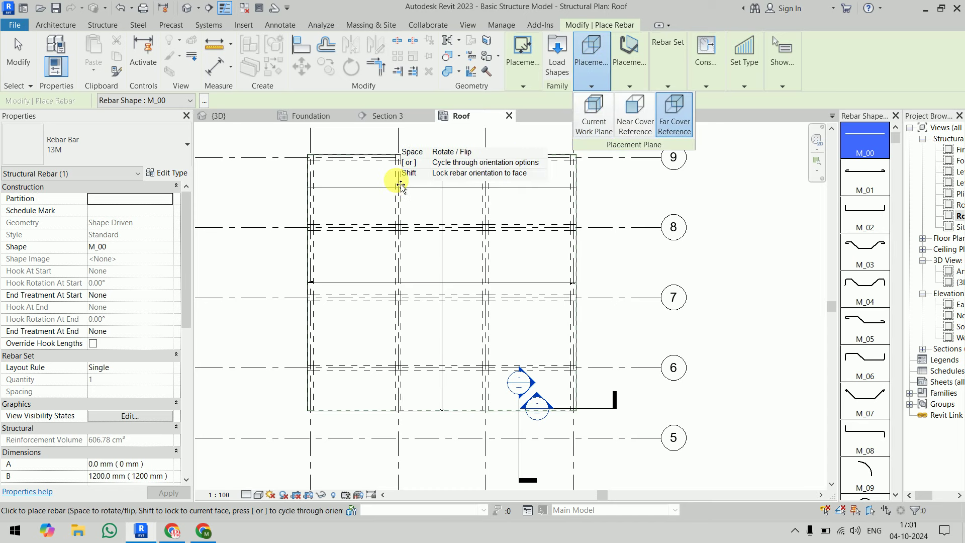
scroll(322, 228, up, 2)
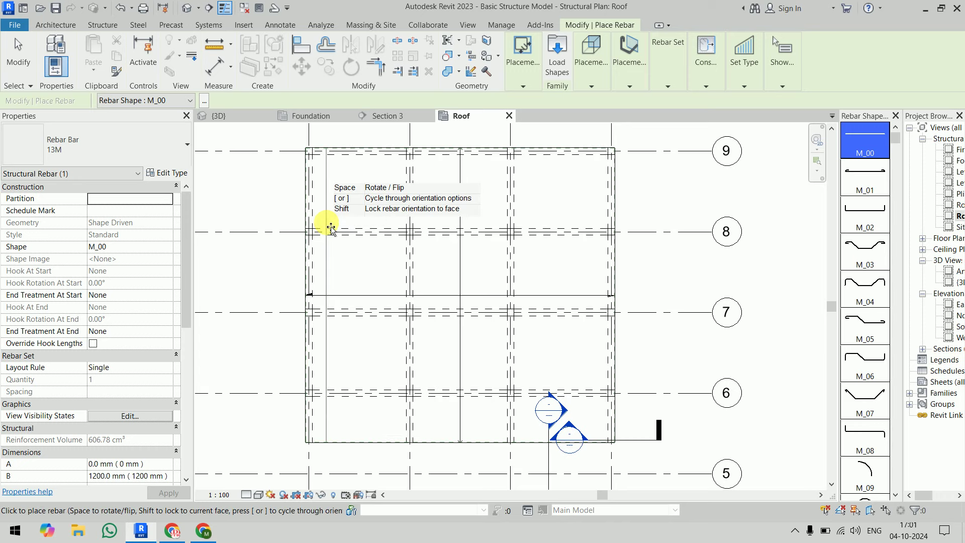
key(Escape)
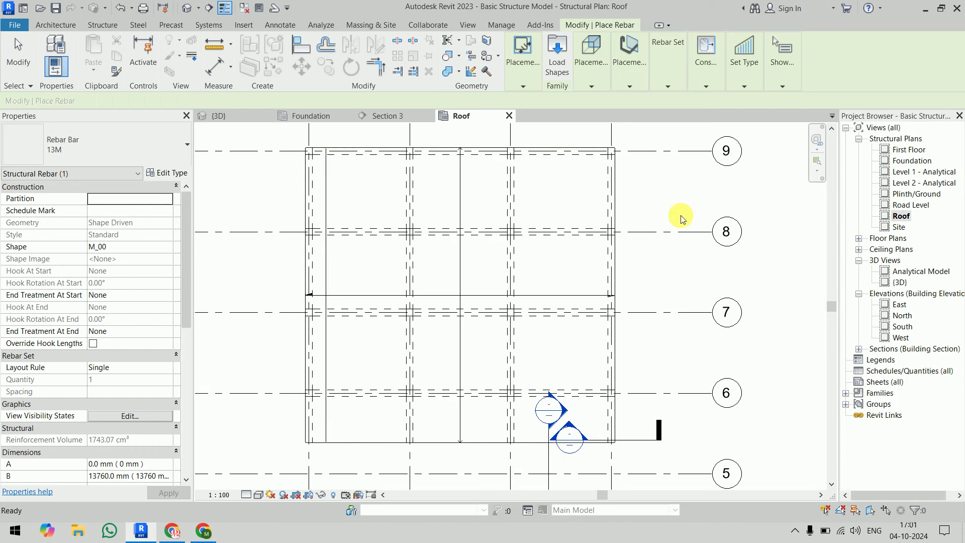
key(Escape)
- Set the Roof plan detail level to Fine and zoom in on the slab rebar
click(246, 495)
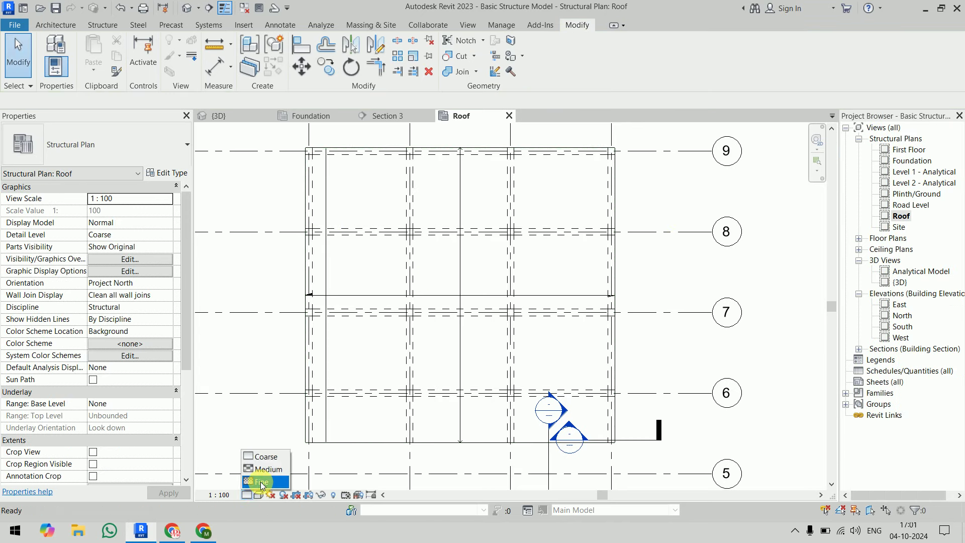
scroll(316, 150, up, 3)
scroll(338, 164, up, 3)
scroll(343, 164, up, 3)
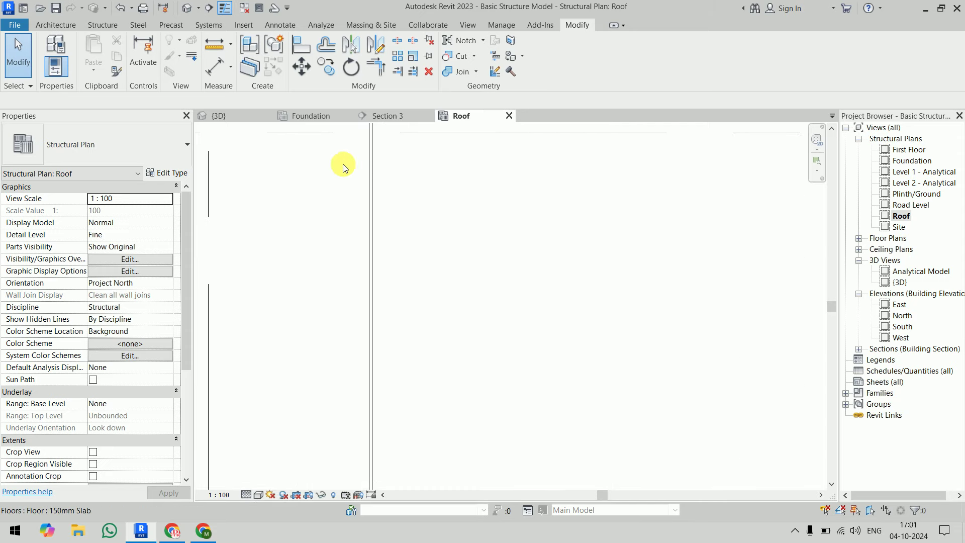
scroll(399, 327, down, 3)
scroll(394, 263, down, 3)
scroll(394, 263, down, 2)
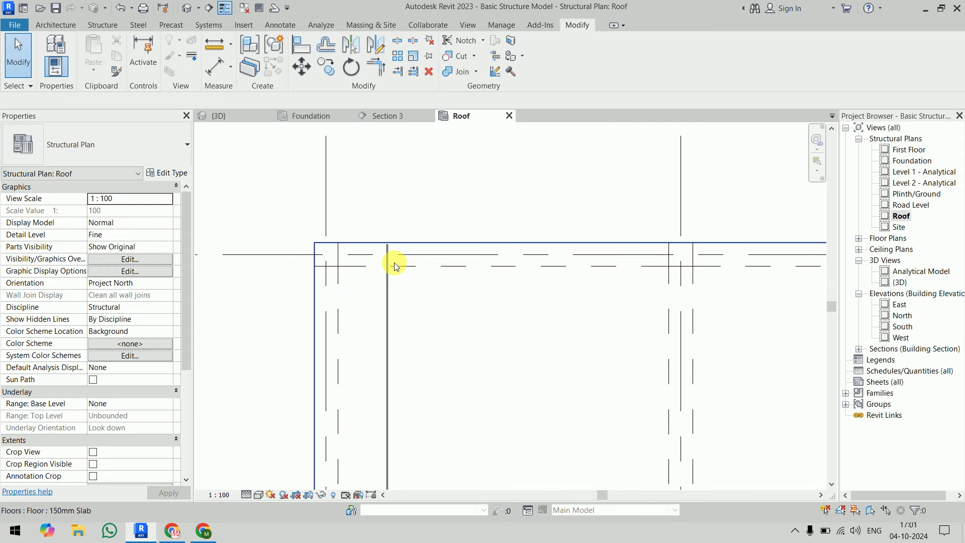
- Select the vertical roof rebar to inspect it, then deselect it
click(385, 288)
scroll(397, 271, down, 2)
scroll(412, 302, down, 2)
scroll(431, 334, down, 2)
scroll(411, 247, down, 1)
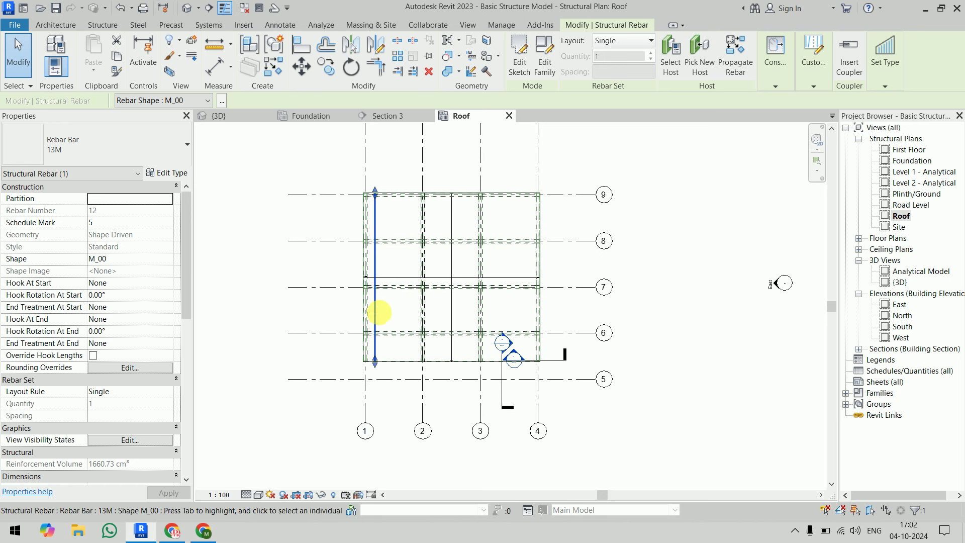
scroll(372, 272, up, 5)
scroll(373, 246, up, 3)
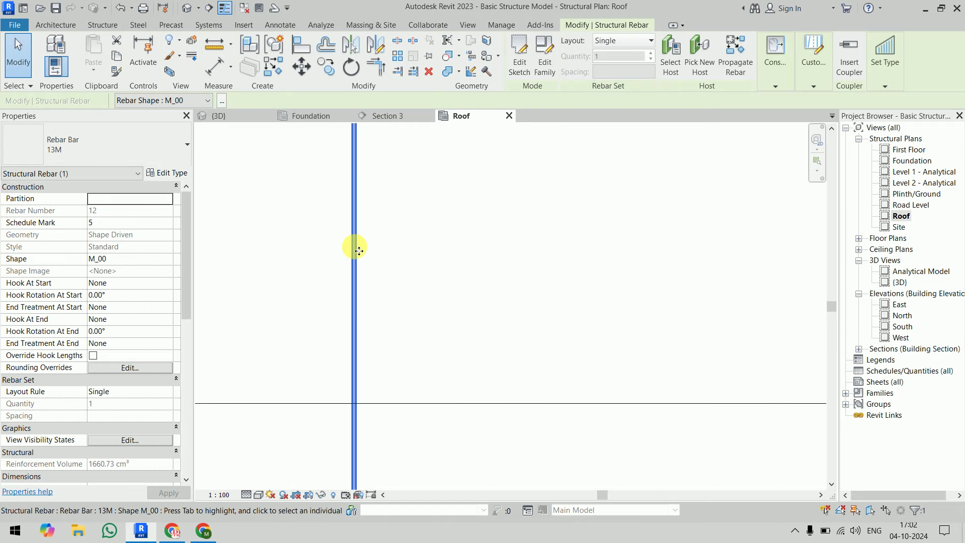
scroll(500, 259, down, 4)
scroll(458, 282, up, 2)
scroll(324, 294, down, 1)
click(246, 267)
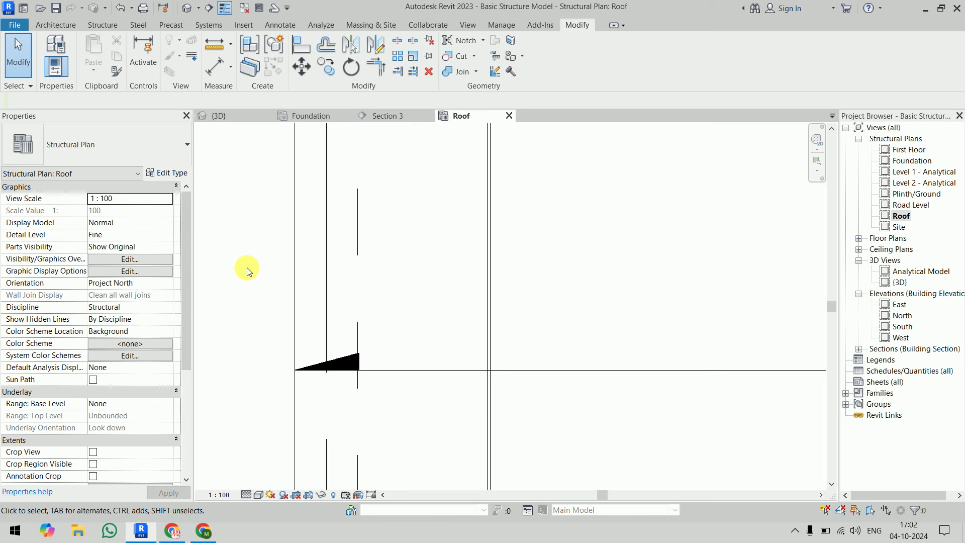
- Cancel a started split command and select the vertical rebar along grid 1
key(s)
key(l)
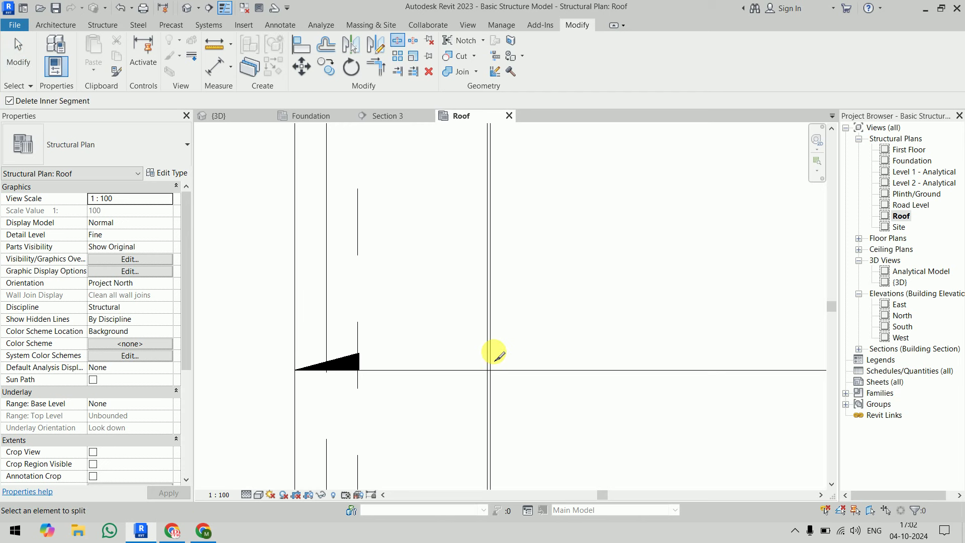
scroll(497, 355, up, 3)
key(Escape)
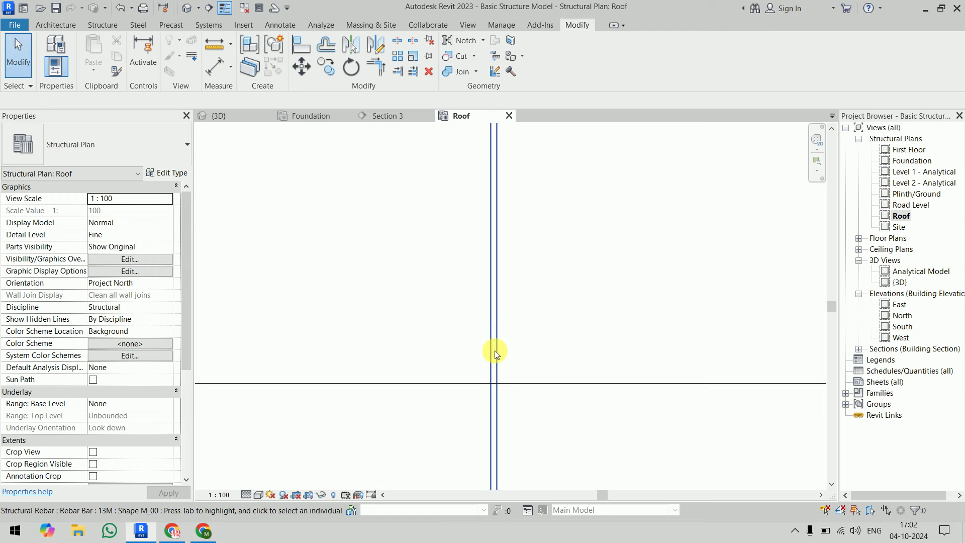
click(498, 317)
scroll(497, 318, down, 3)
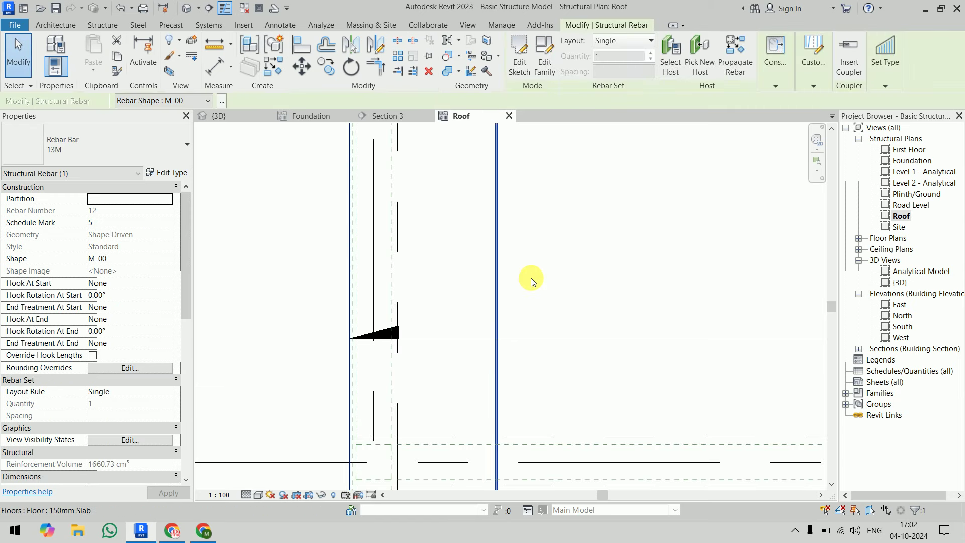
scroll(531, 280, down, 2)
scroll(531, 276, down, 2)
scroll(532, 276, down, 2)
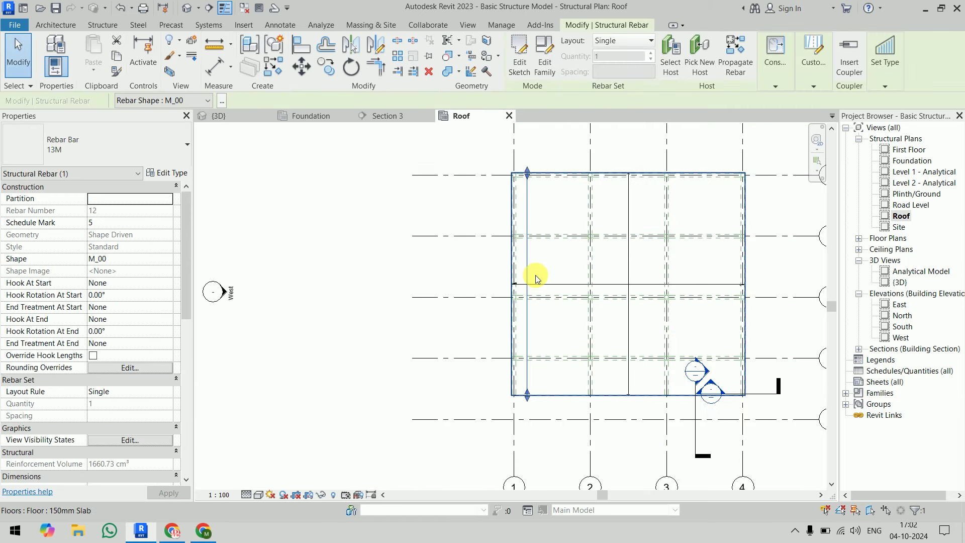
scroll(527, 275, down, 1)
scroll(517, 317, up, 2)
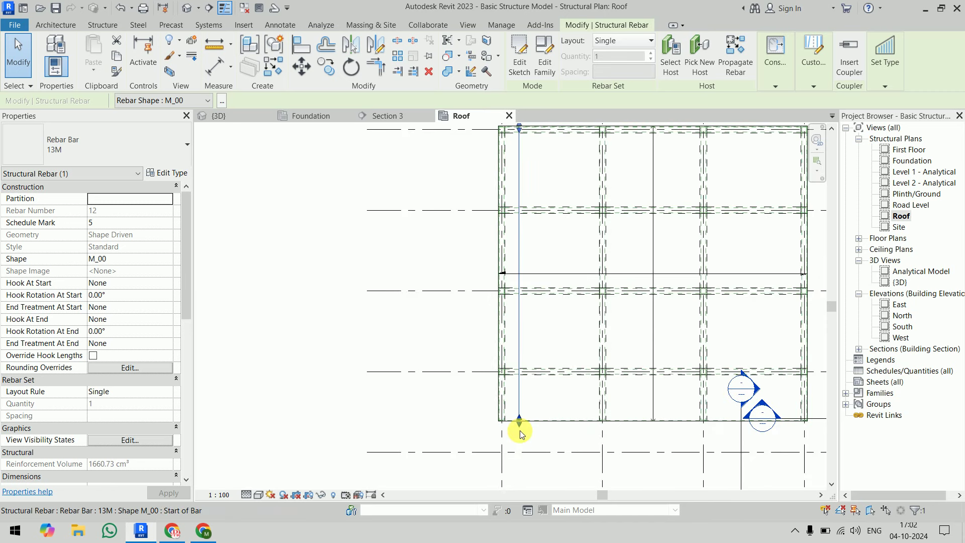
- Change the grid 1 roof rebar's bar size to 22M
click(131, 149)
click(95, 273)
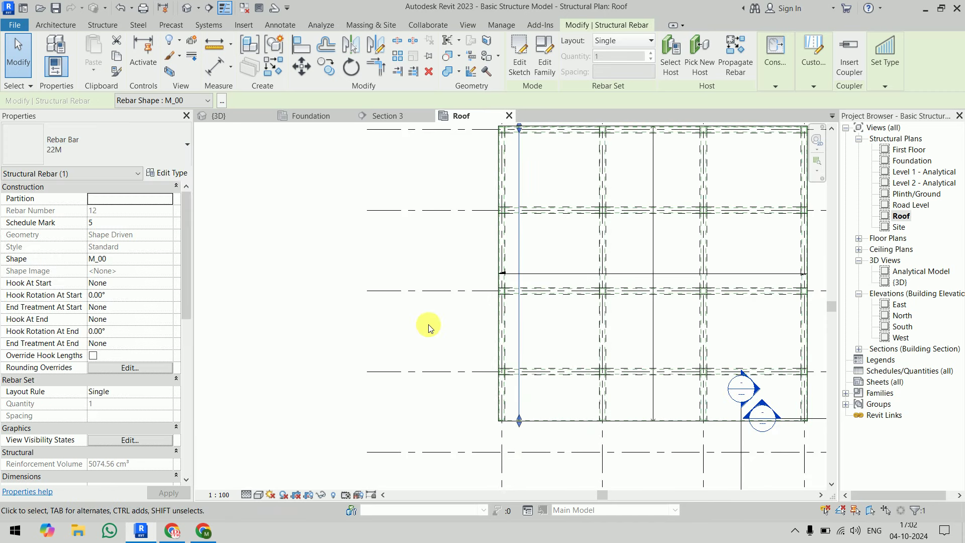
click(451, 331)
scroll(521, 402, up, 3)
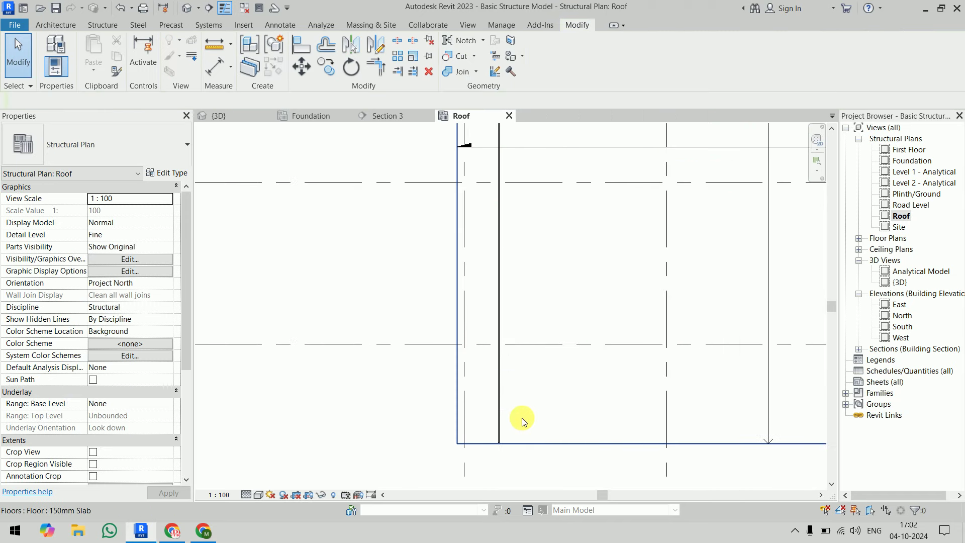
click(497, 422)
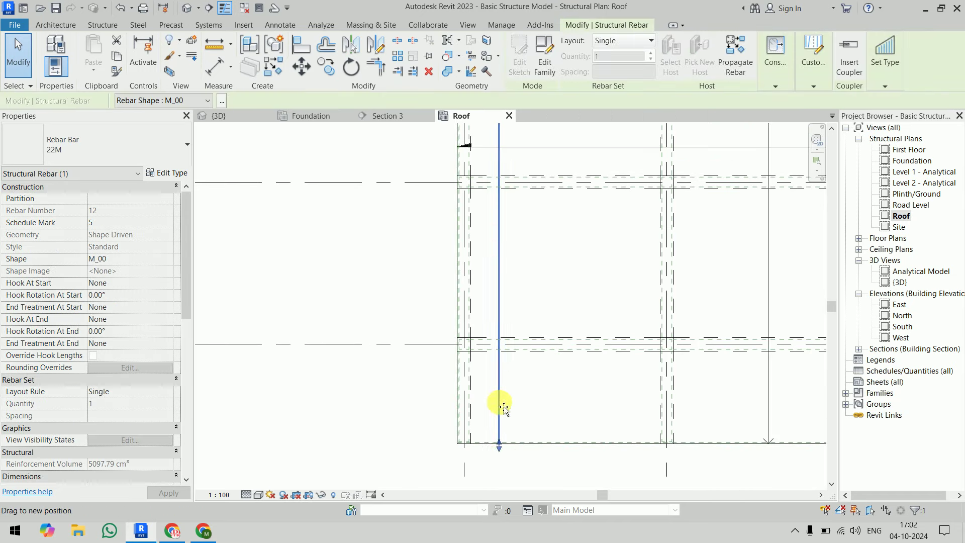
- Shorten the 22M bar to end near grid 7 and begin copying it
drag(549, 245, 510, 431)
scroll(558, 367, down, 3)
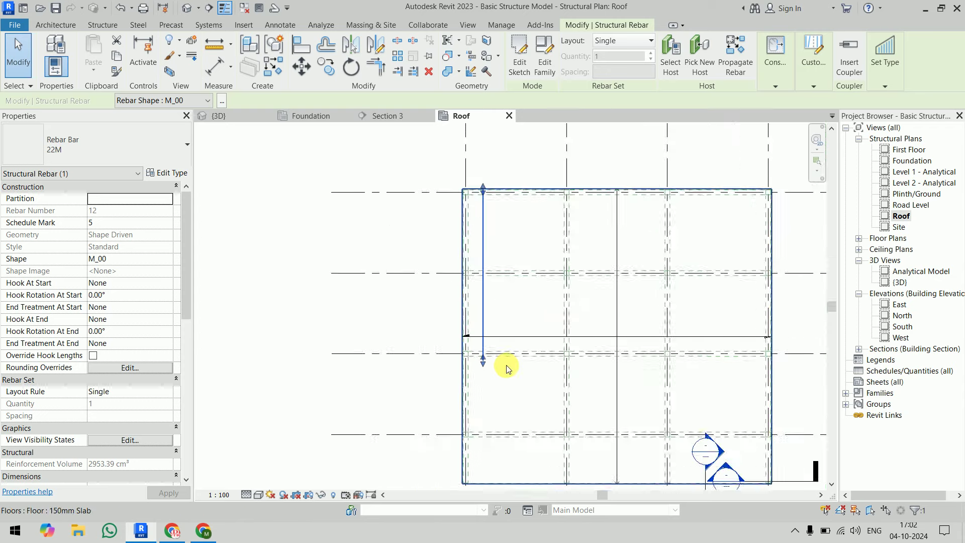
scroll(506, 351, up, 1)
scroll(499, 363, up, 3)
scroll(482, 372, up, 1)
scroll(452, 282, down, 1)
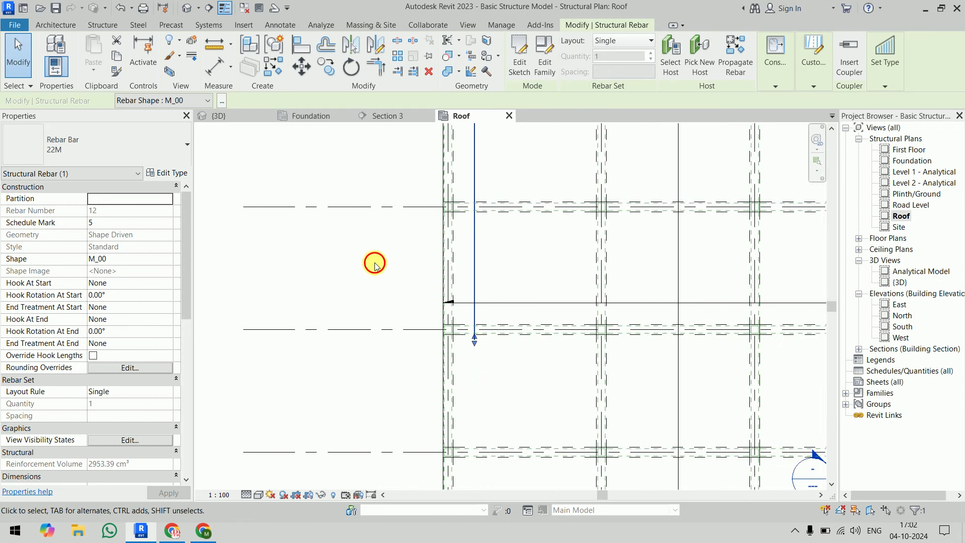
click(464, 249)
click(475, 249)
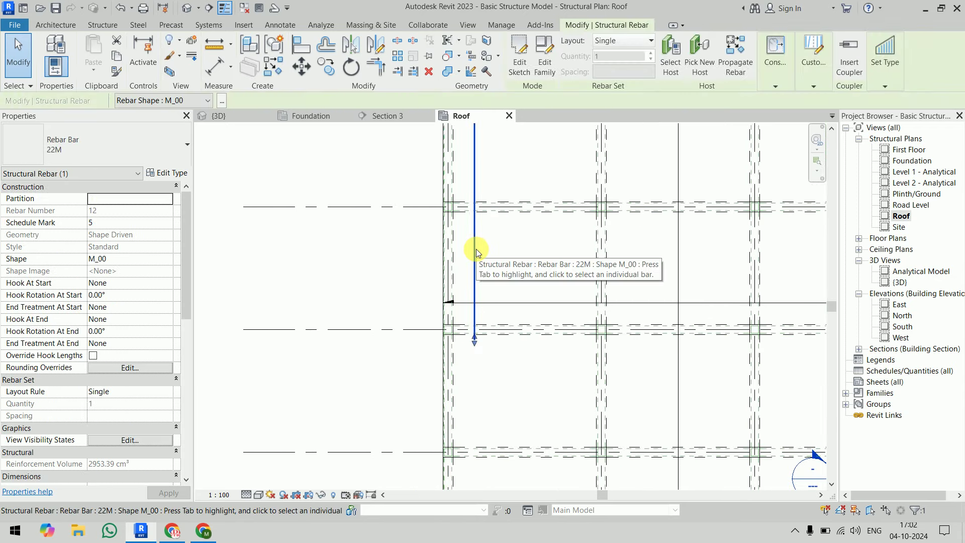
click(326, 68)
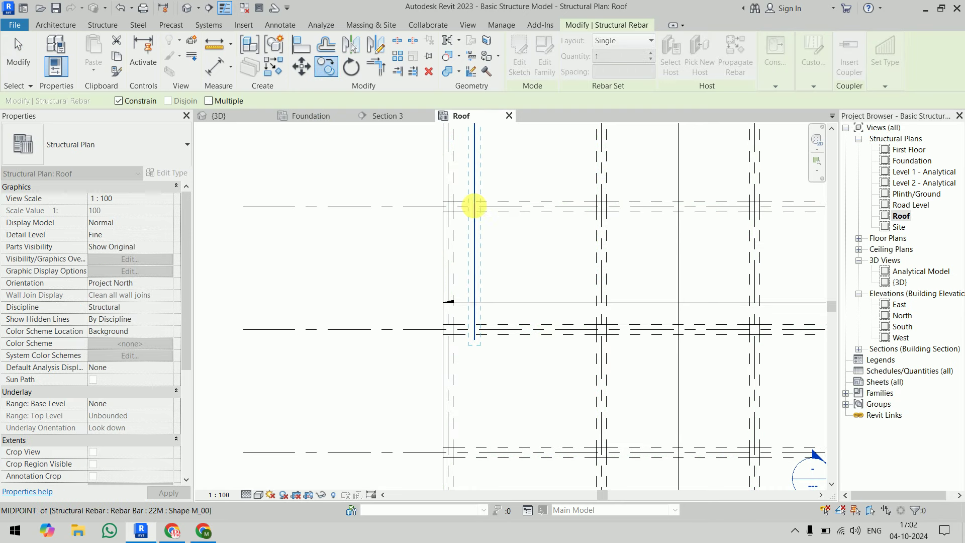
- Copy the 22M bar below the original and pull its lower end to the slab edge
click(474, 206)
scroll(479, 347, down, 2)
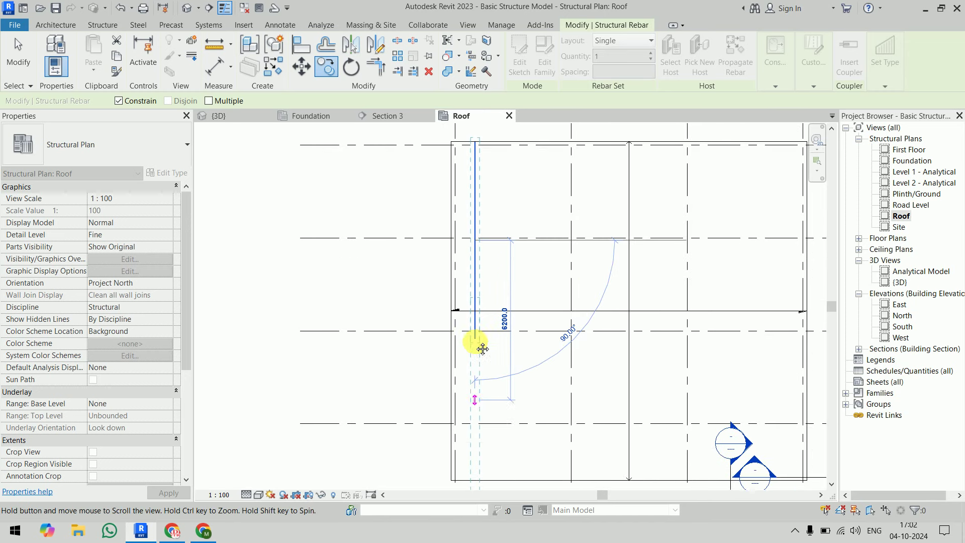
middle_drag(483, 349, 463, 248)
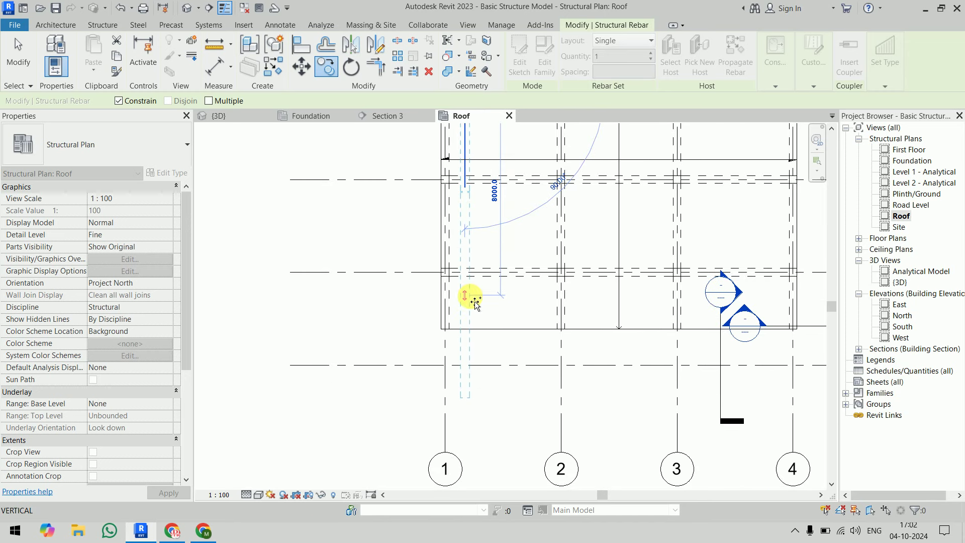
click(470, 295)
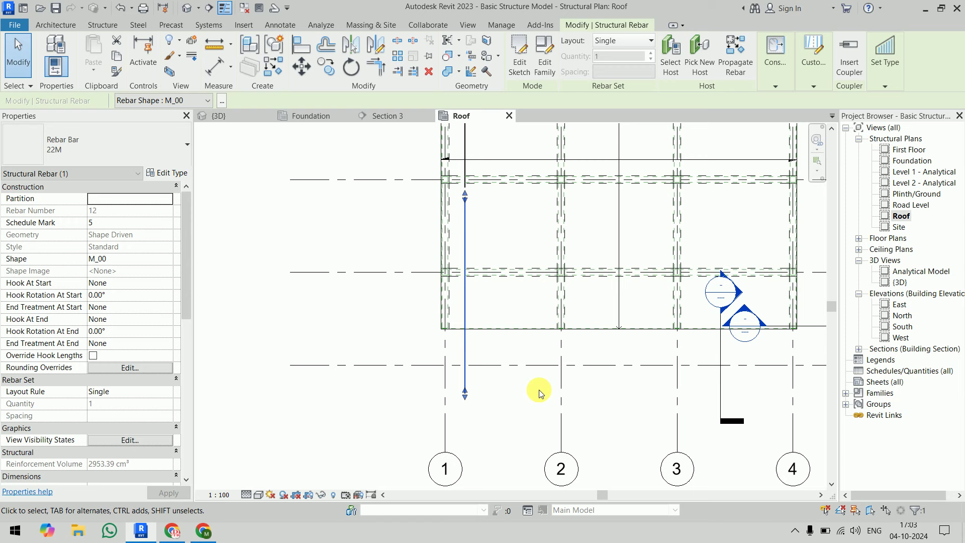
drag(464, 395, 465, 321)
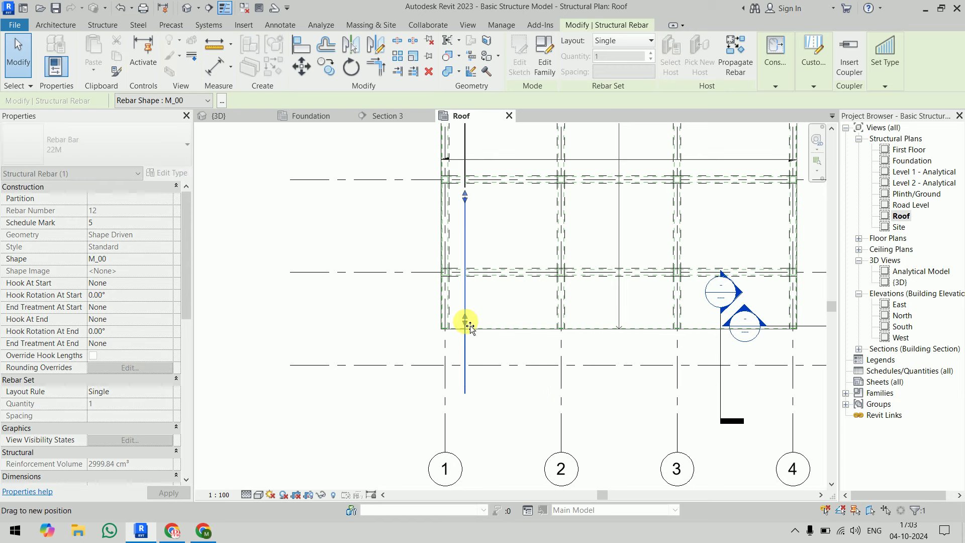
- Extend the copied bar's upper end so it laps the first bar
scroll(464, 321, up, 5)
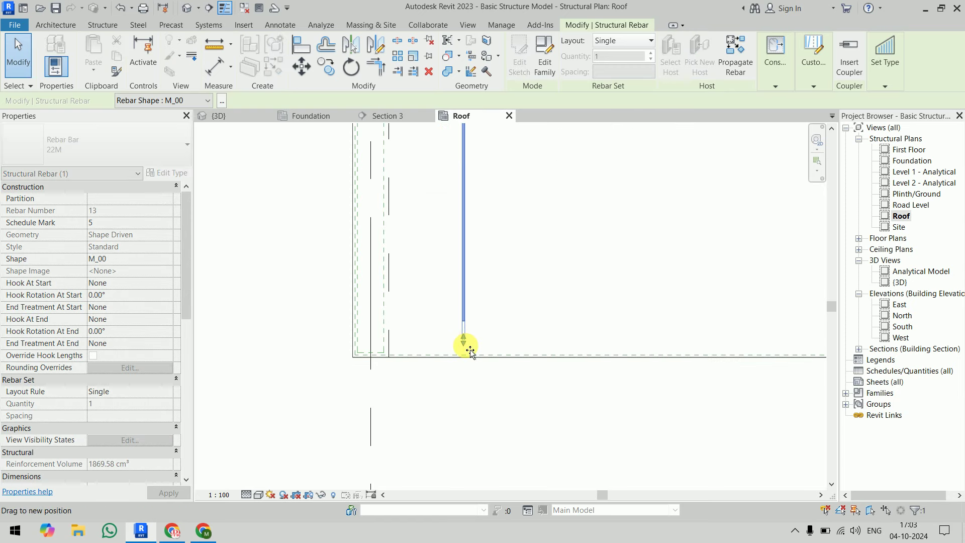
drag(481, 324, 481, 324)
scroll(481, 281, down, 3)
middle_drag(460, 330, 468, 383)
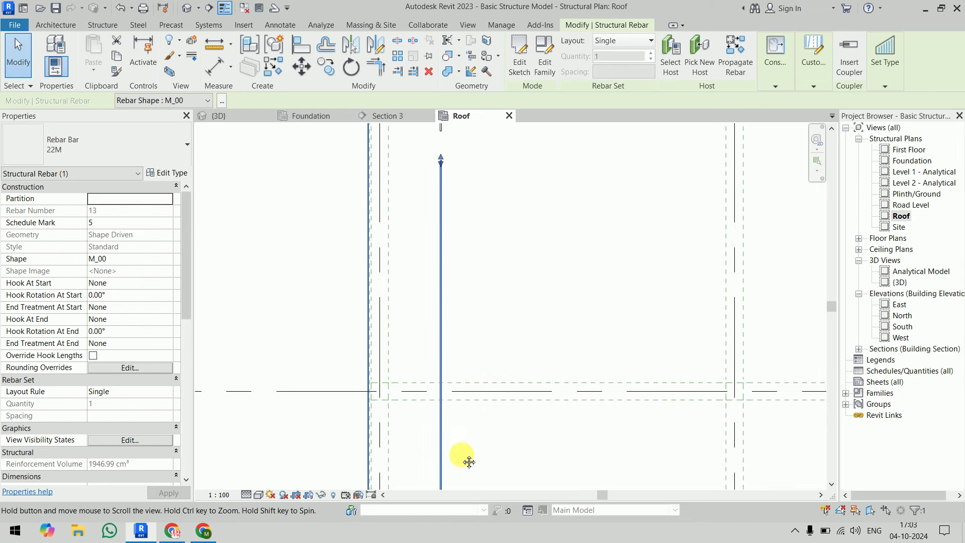
scroll(457, 232, up, 4)
mouse_move(456, 233)
mouse_down()
mouse_move(442, 254)
mouse_move(454, 369)
mouse_up()
scroll(500, 308, down, 3)
click(279, 307)
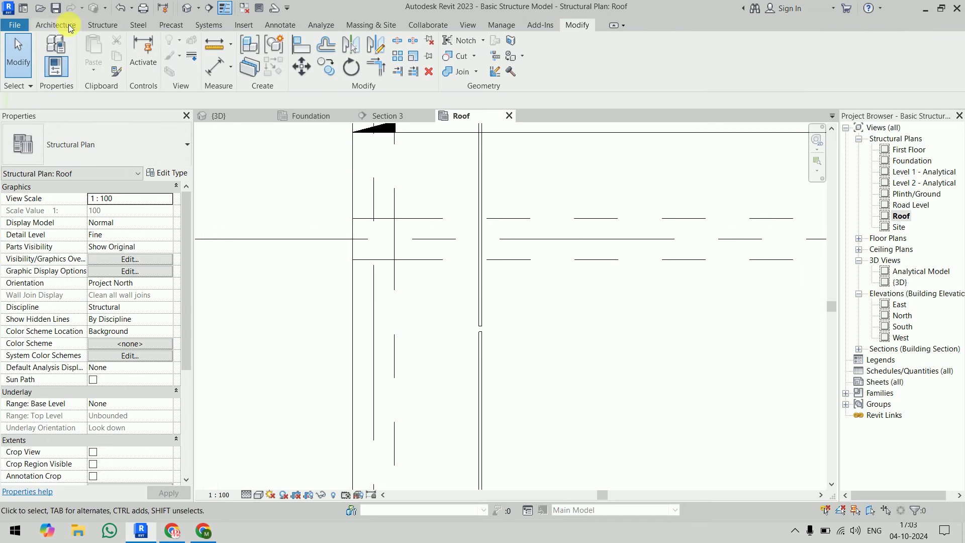
- Place a CPL22M rebar coupler joining the two 22M bars along grid 1
click(103, 25)
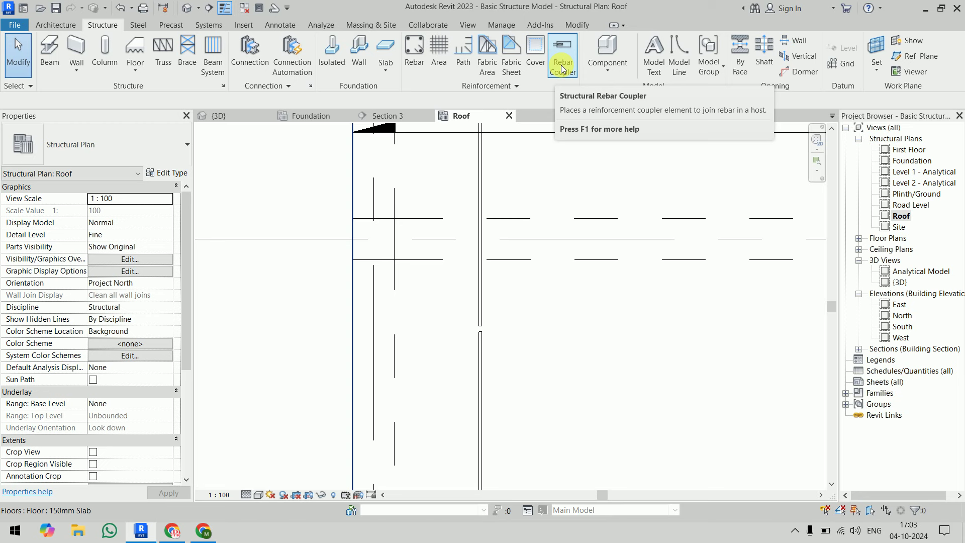
click(562, 69)
scroll(523, 371, up, 3)
middle_drag(517, 371, 550, 324)
click(464, 291)
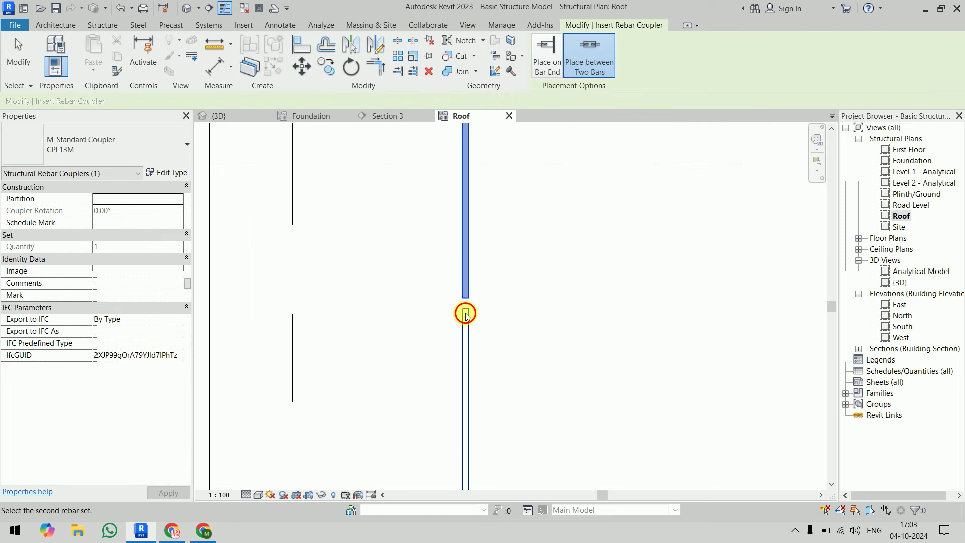
click(465, 314)
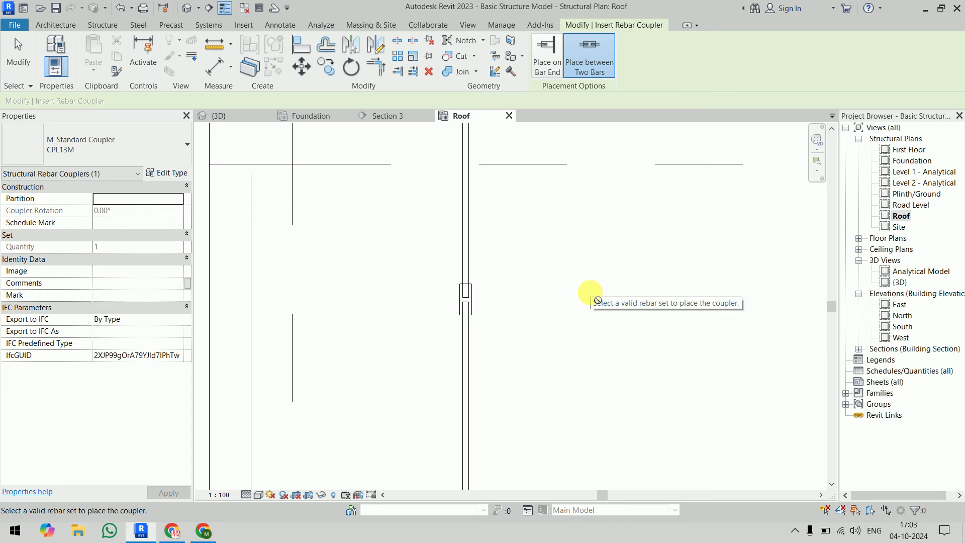
key(Escape)
- Set the coupler to show unobscured in the {3D} view
click(466, 300)
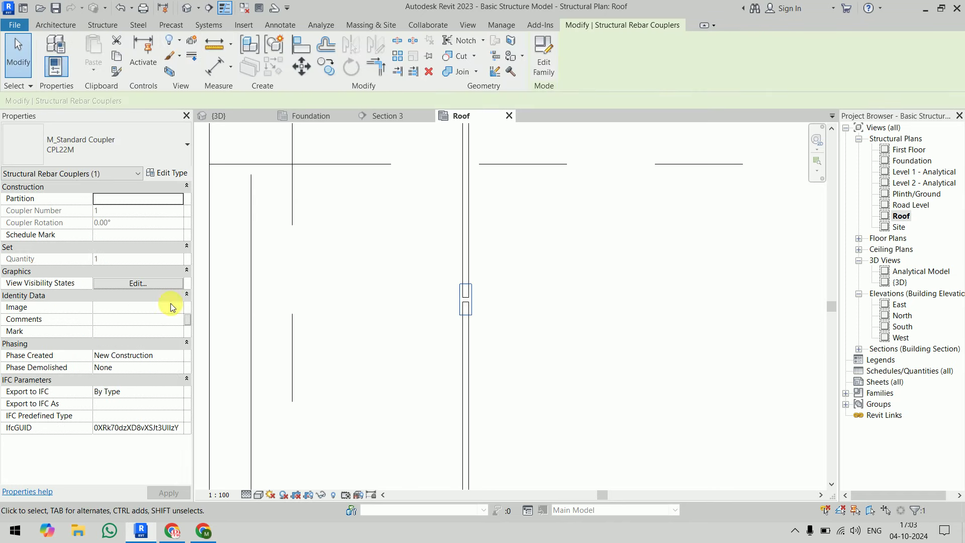
click(154, 283)
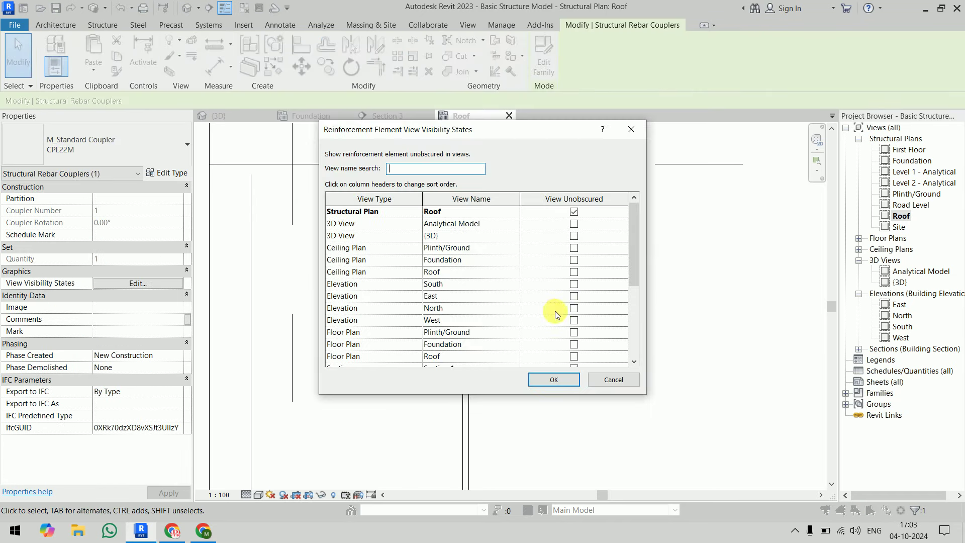
click(573, 235)
click(553, 379)
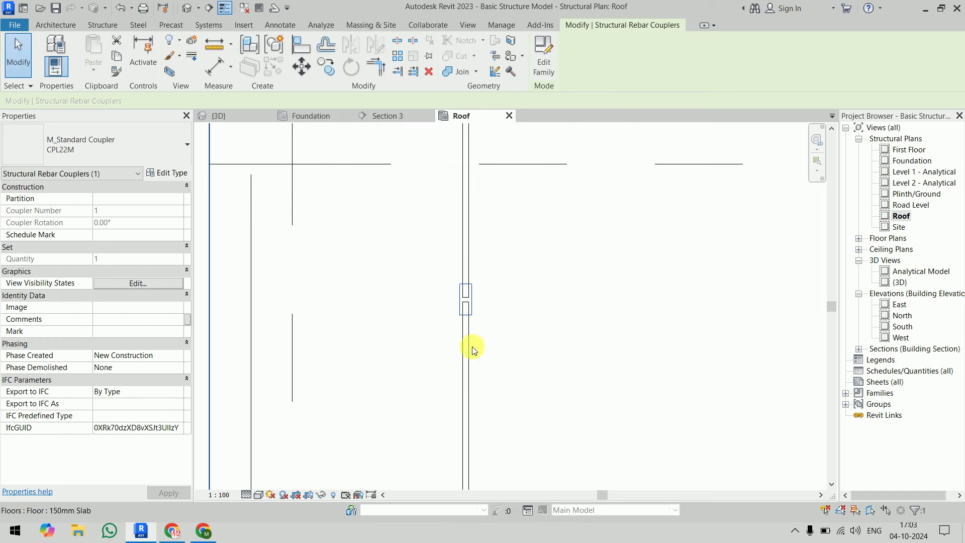
click(272, 285)
- Briefly look at the {3D} view, then return to the Roof plan
click(219, 115)
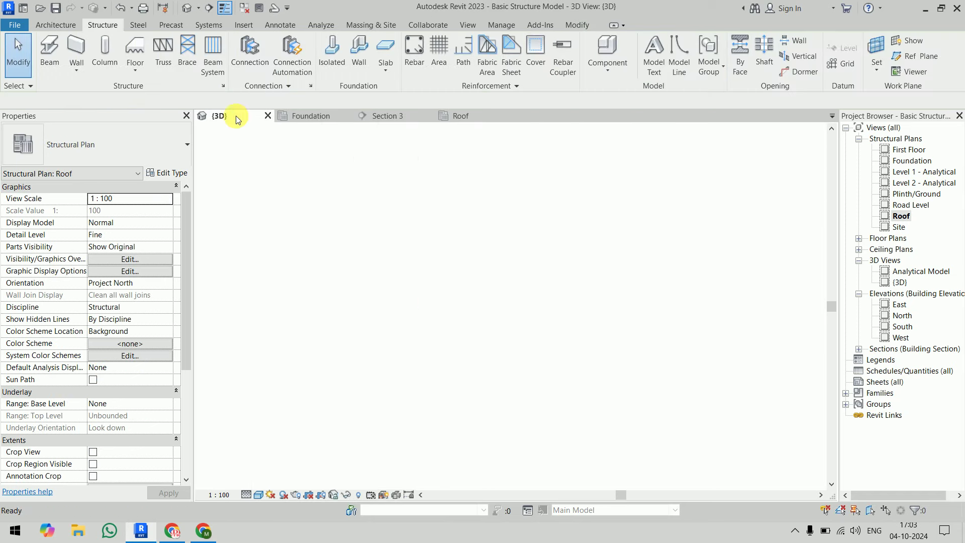
scroll(404, 212, up, 5)
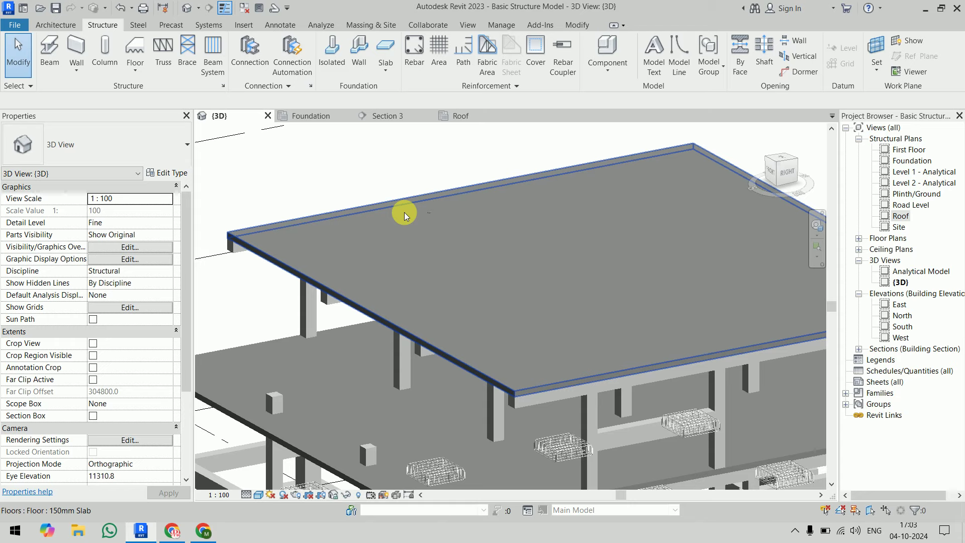
scroll(422, 209, up, 3)
click(477, 116)
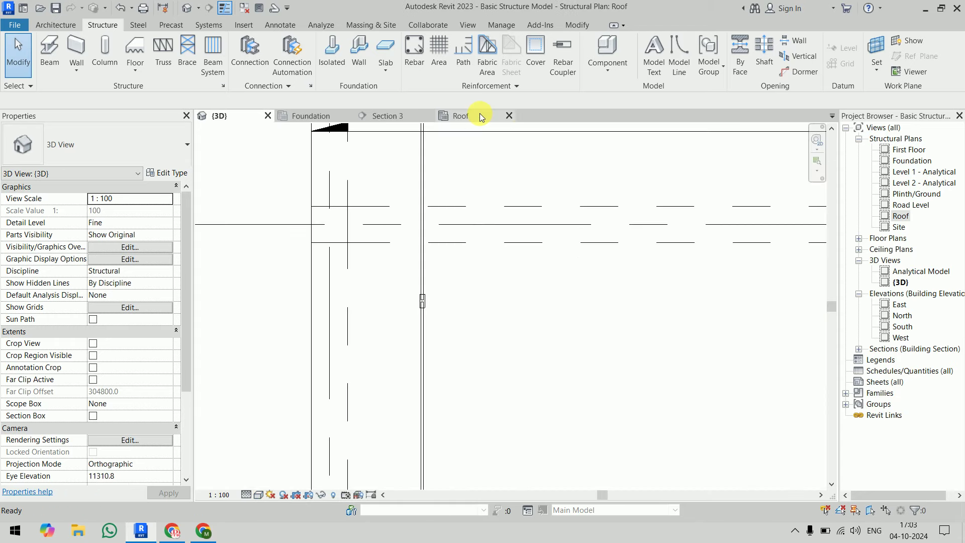
- Make both vertical roof bars show unobscured in {3D} and check them there
click(423, 282)
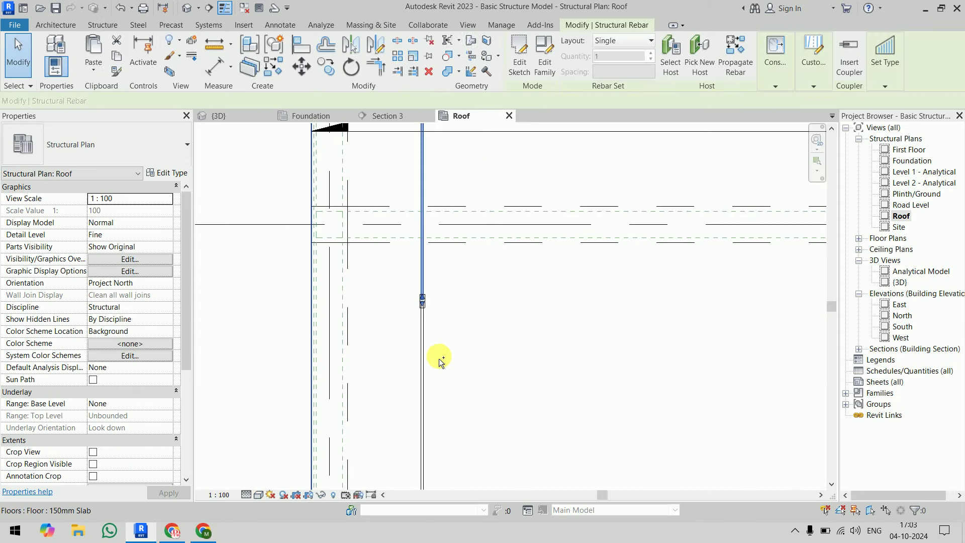
ctrl+click(421, 352)
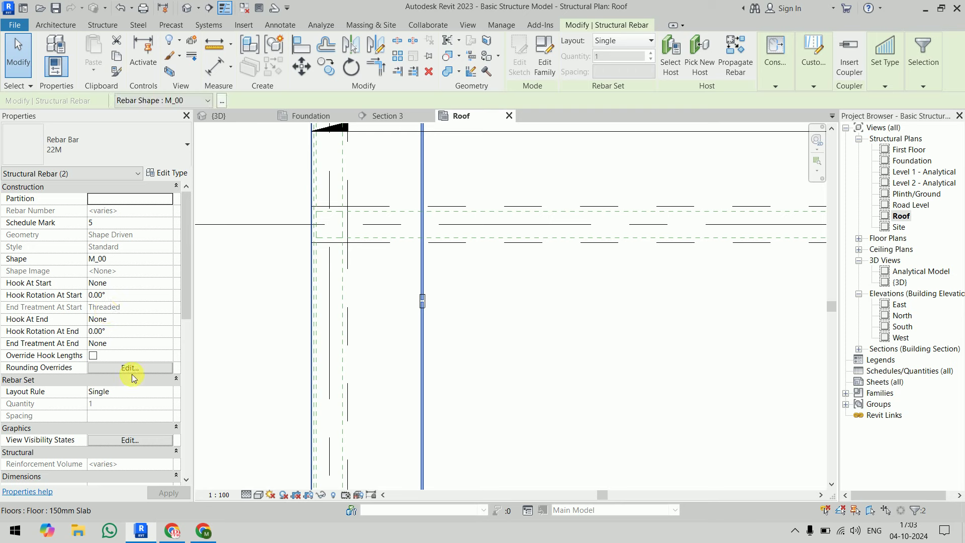
click(135, 439)
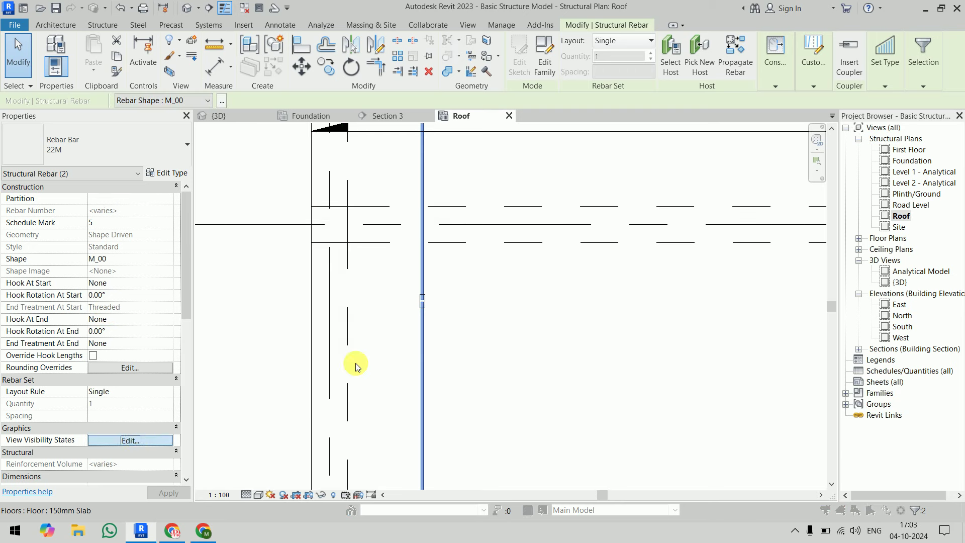
click(574, 236)
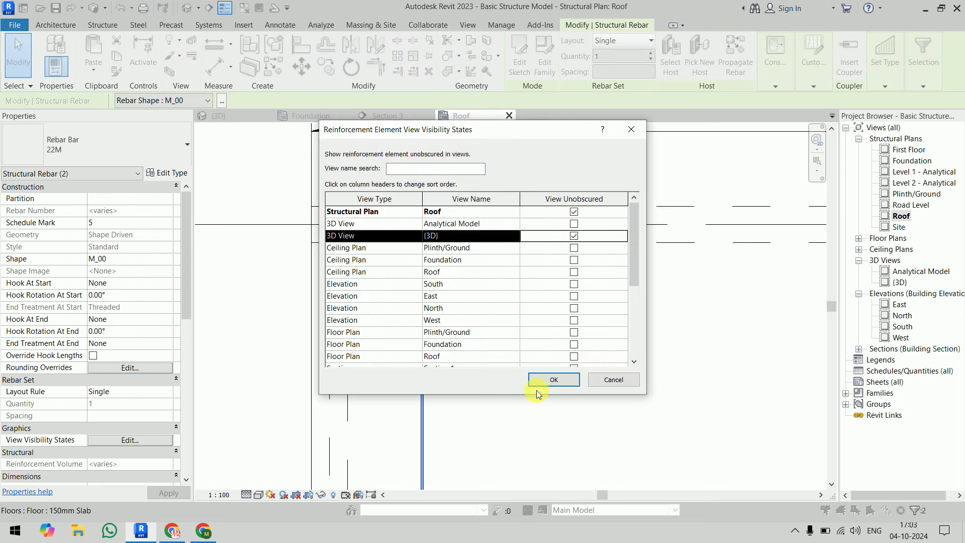
click(547, 379)
click(251, 272)
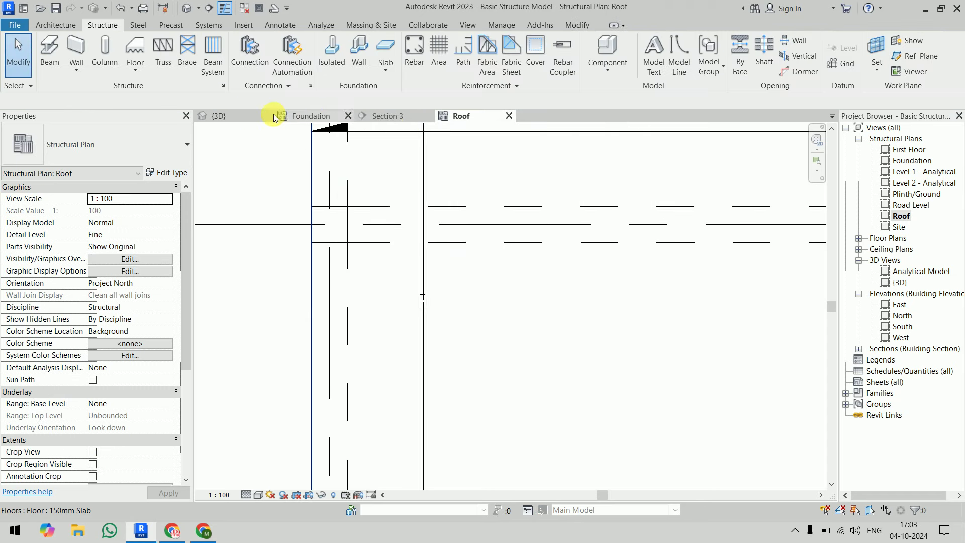
click(221, 116)
scroll(550, 289, down, 5)
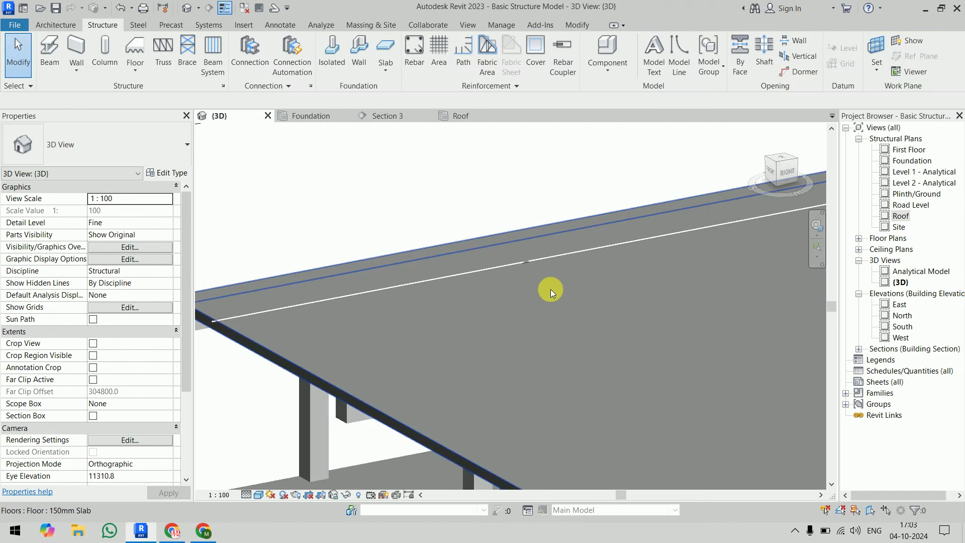
- On the Roof plan, delete the upper vertical bar, its coupler and the lower bar
scroll(384, 285, up, 5)
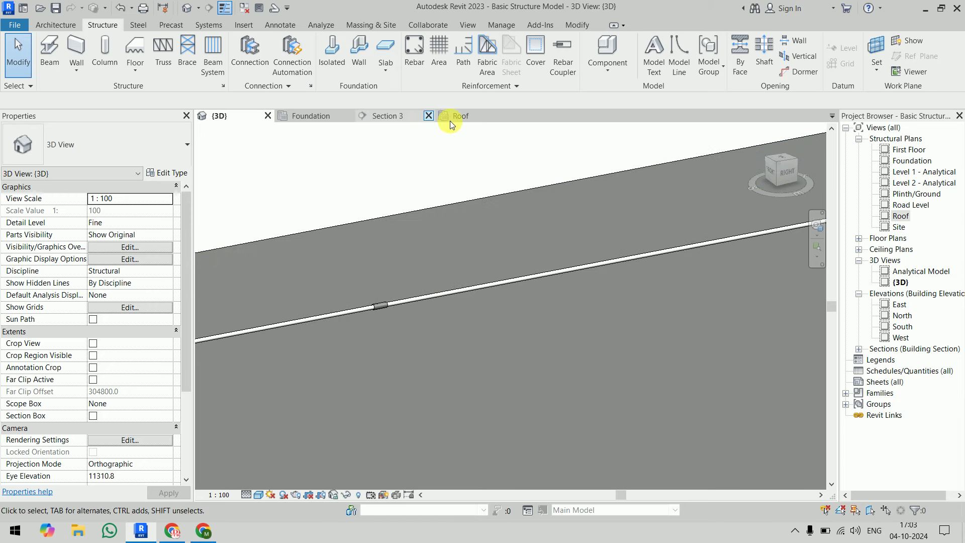
click(467, 116)
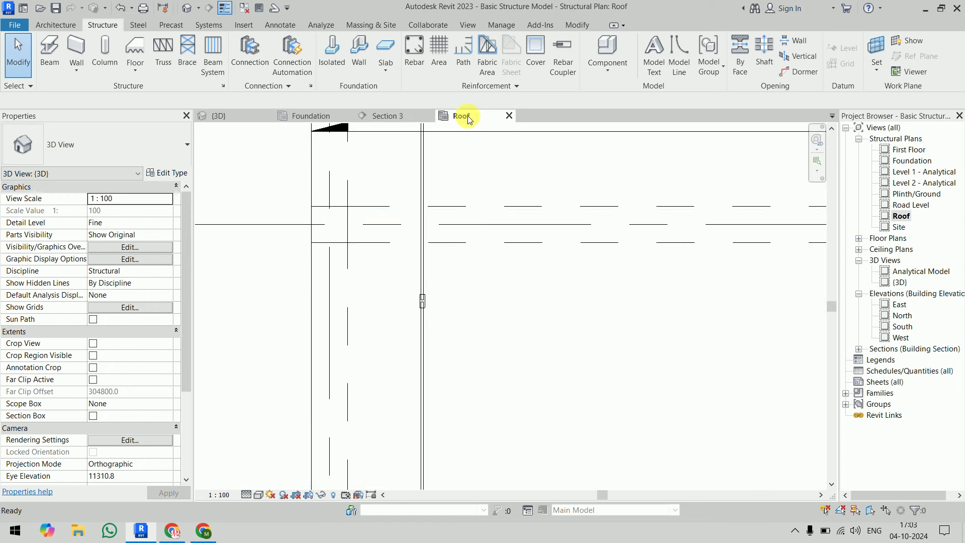
click(421, 277)
key(Delete)
click(420, 297)
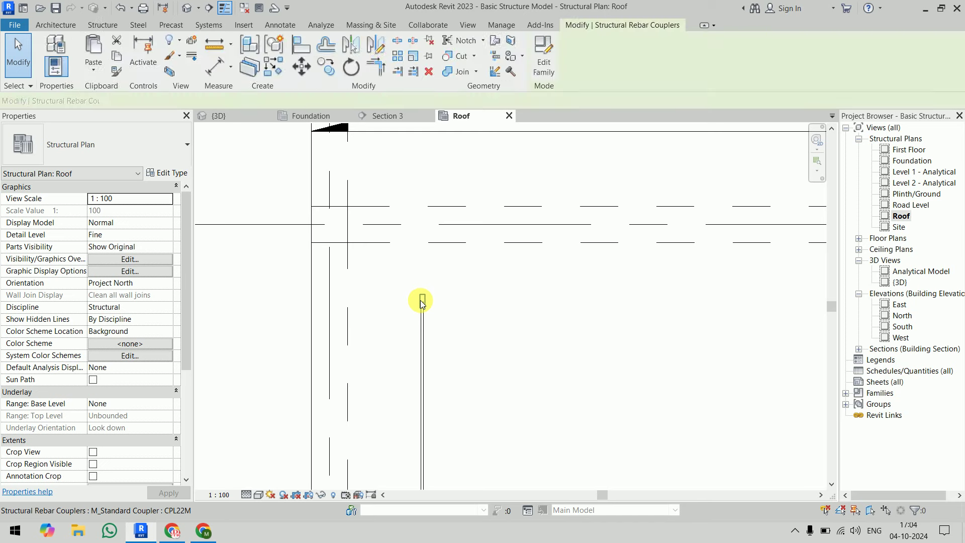
key(Delete)
click(422, 320)
key(Delete)
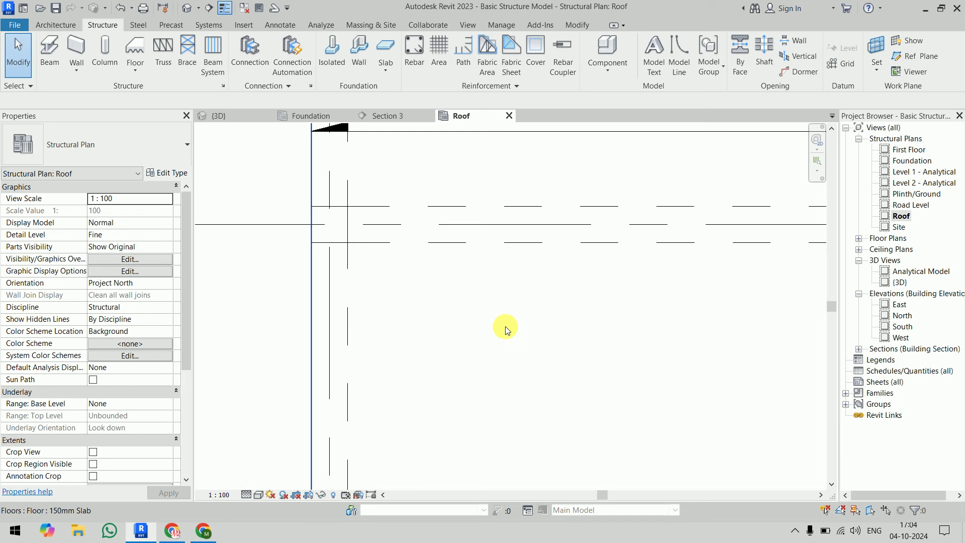
- Undo the three deletions, restoring both bars and the coupler
key(ctrl+z)
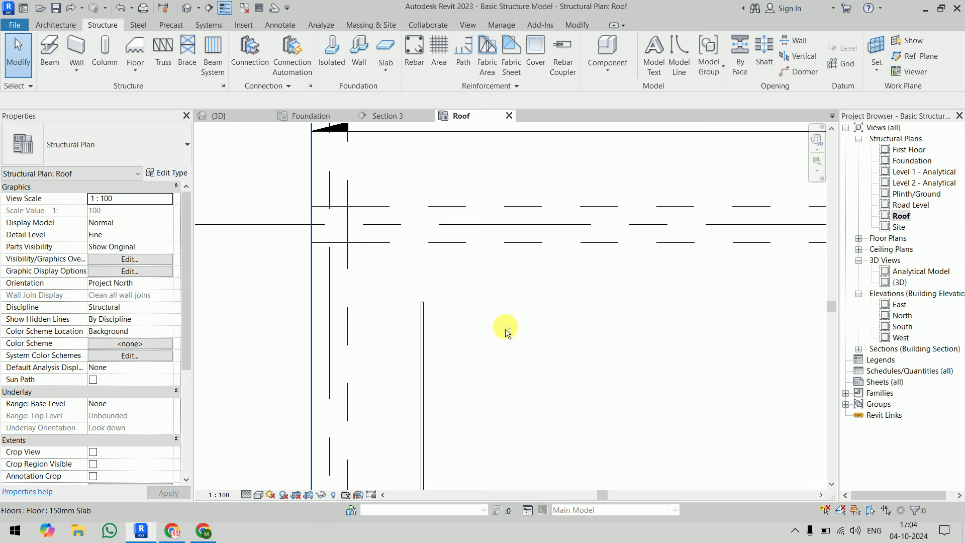
key(ctrl+z)
key(ctrl+z)
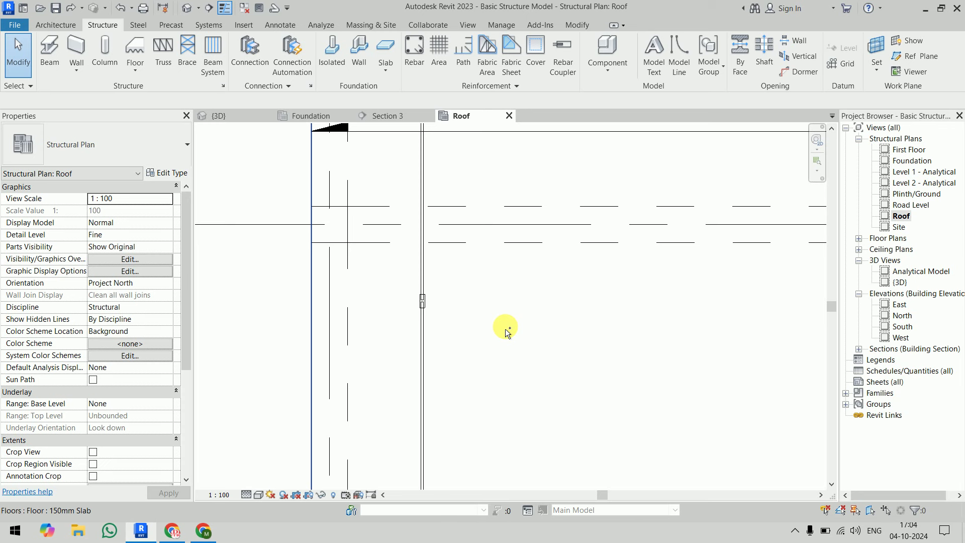
key(ctrl+z)
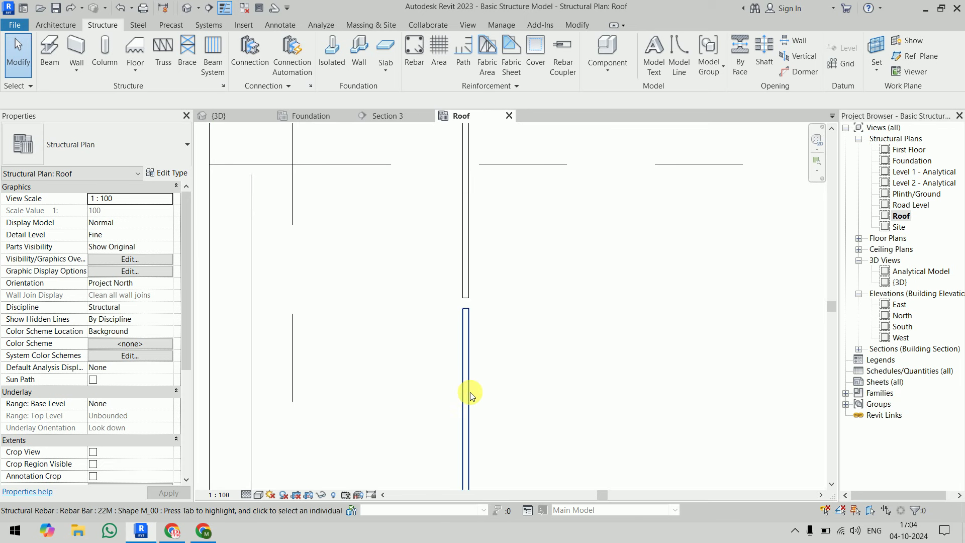
- Reshape the lower bar's sketch with an angled crank and a vertical lap beside the upper bar
click(474, 368)
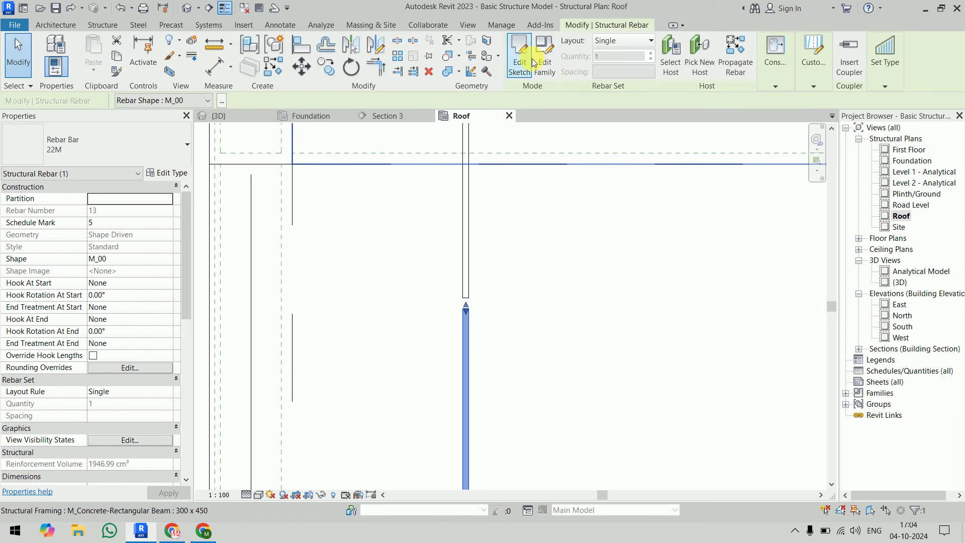
click(513, 58)
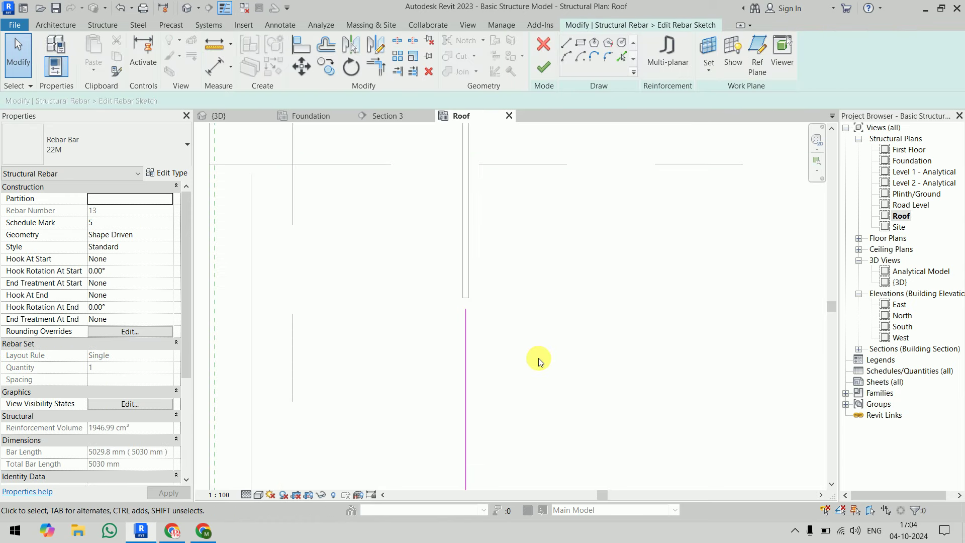
click(467, 338)
drag(464, 308, 465, 356)
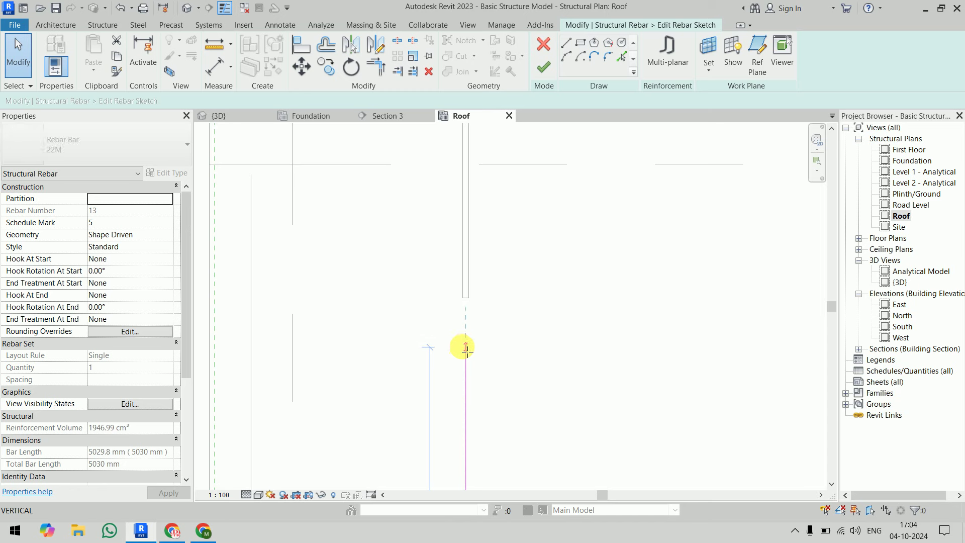
click(566, 43)
click(466, 355)
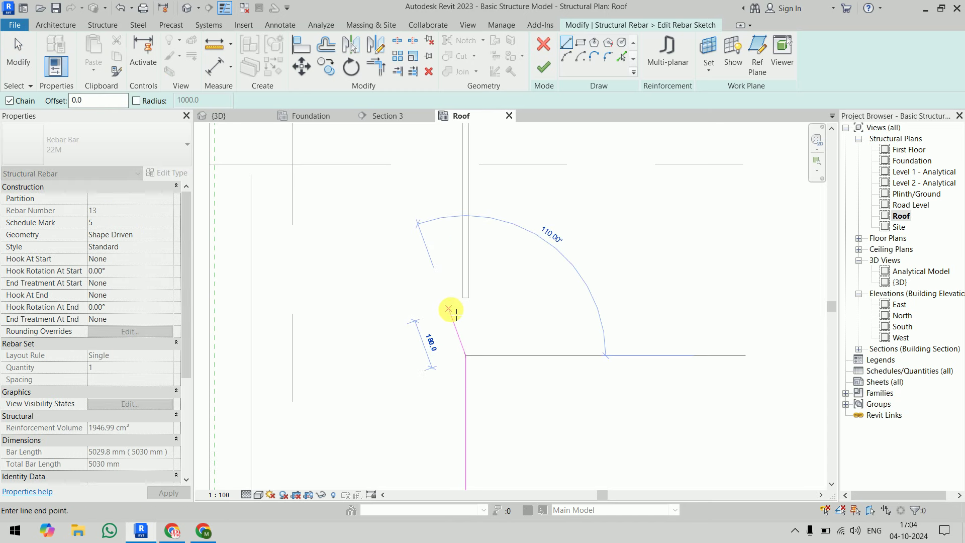
click(452, 308)
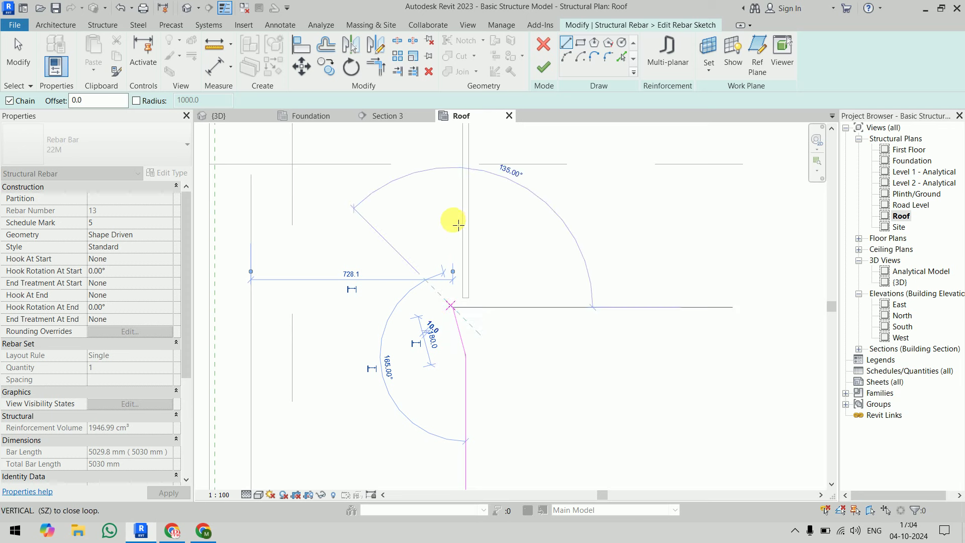
click(452, 163)
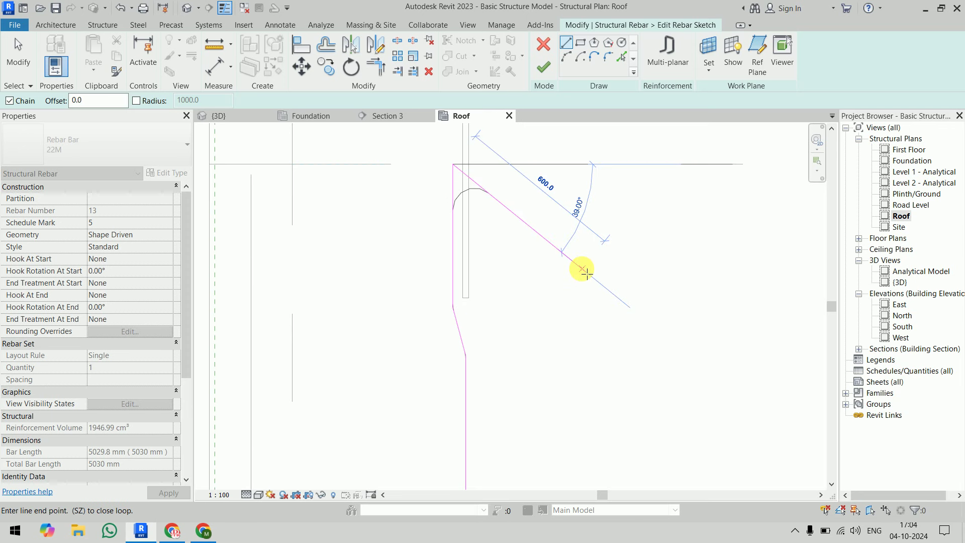
key(Escape)
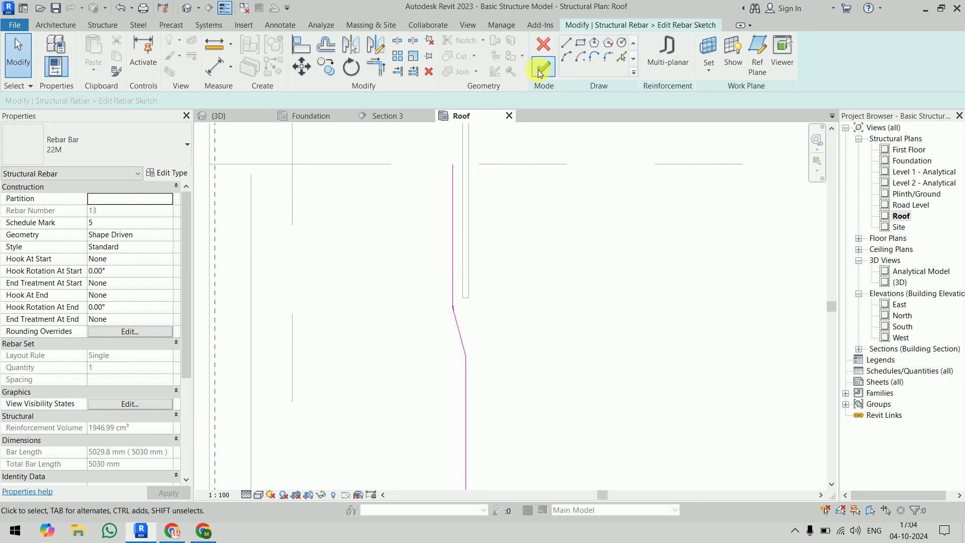
click(542, 67)
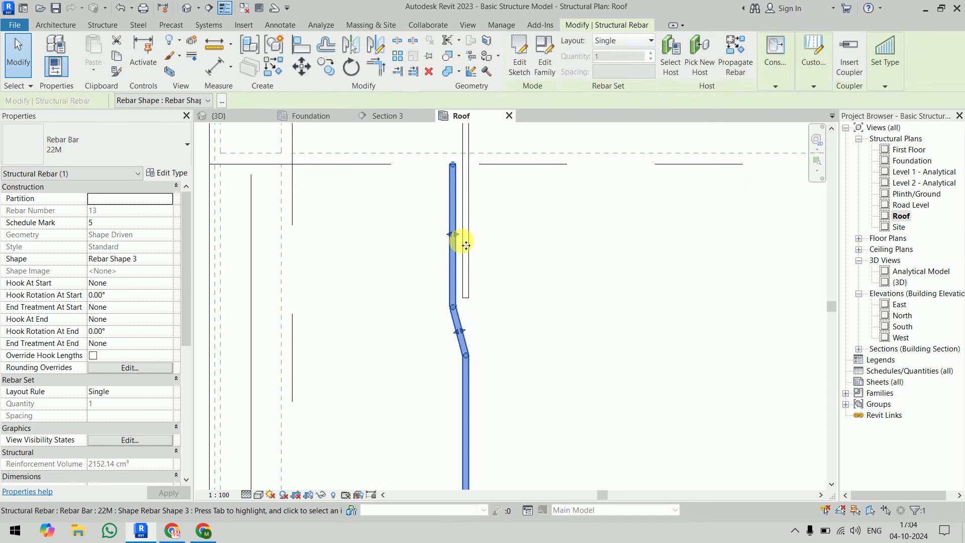
- Align the cranked roof rebar onto the dashed reference line
key(Escape)
scroll(469, 217, up, 2)
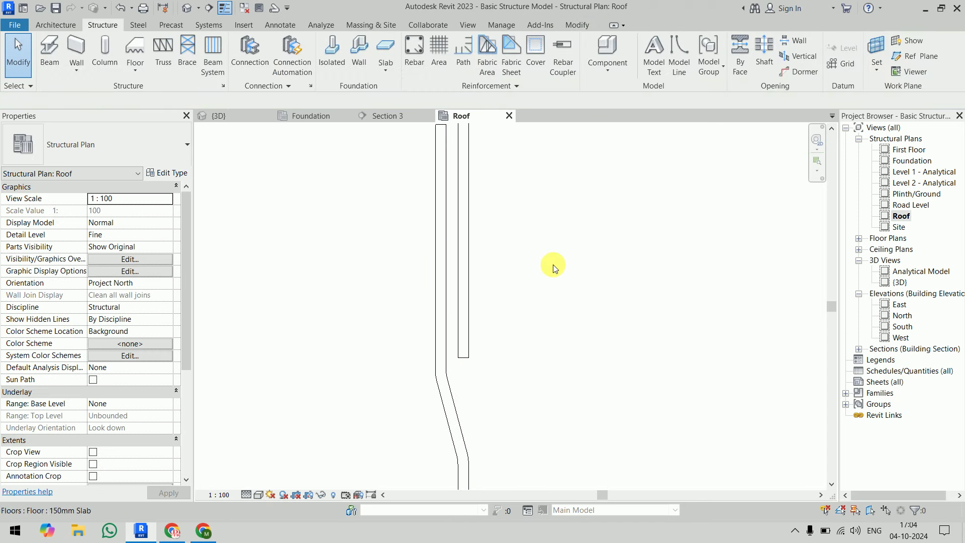
key(l)
click(449, 273)
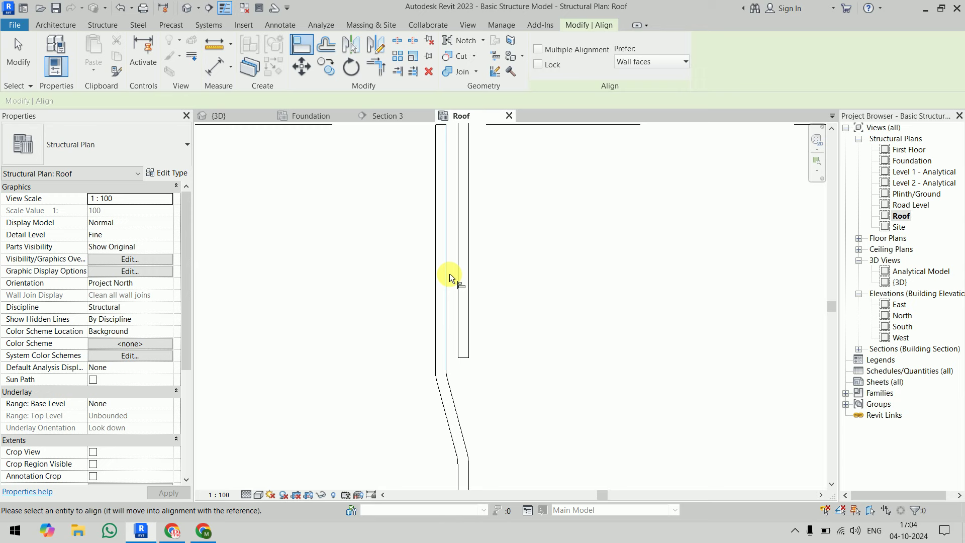
click(456, 287)
scroll(541, 324, down, 3)
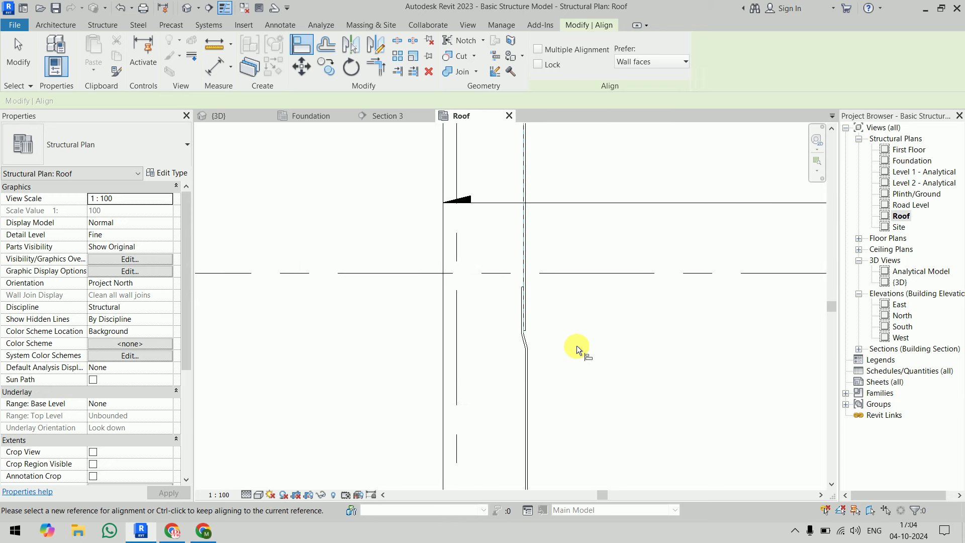
middle_drag(576, 346, 496, 339)
key(Escape)
- Drag the cranked rebar's end grip to extend it further up the slab
scroll(488, 332, down, 3)
scroll(497, 340, down, 2)
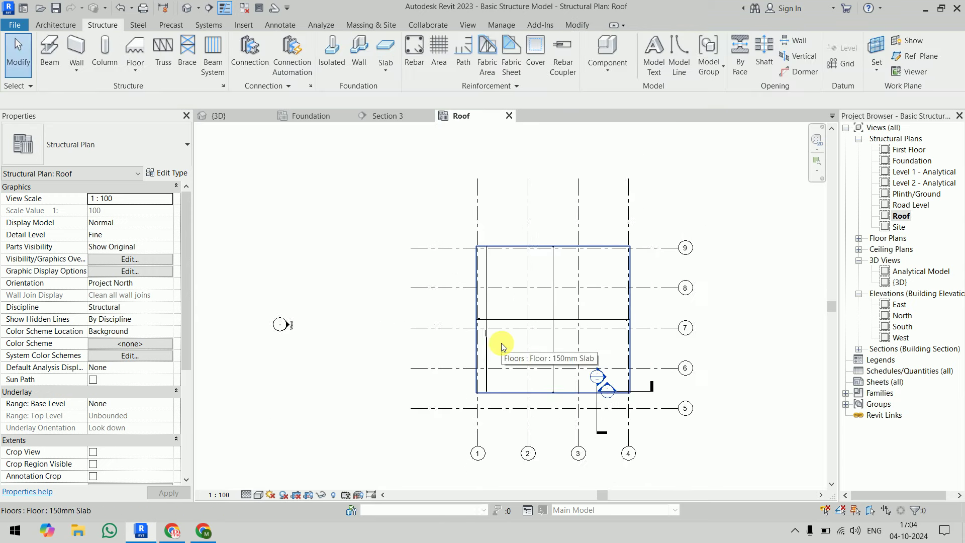
scroll(501, 343, up, 5)
scroll(472, 320, up, 2)
scroll(431, 280, up, 2)
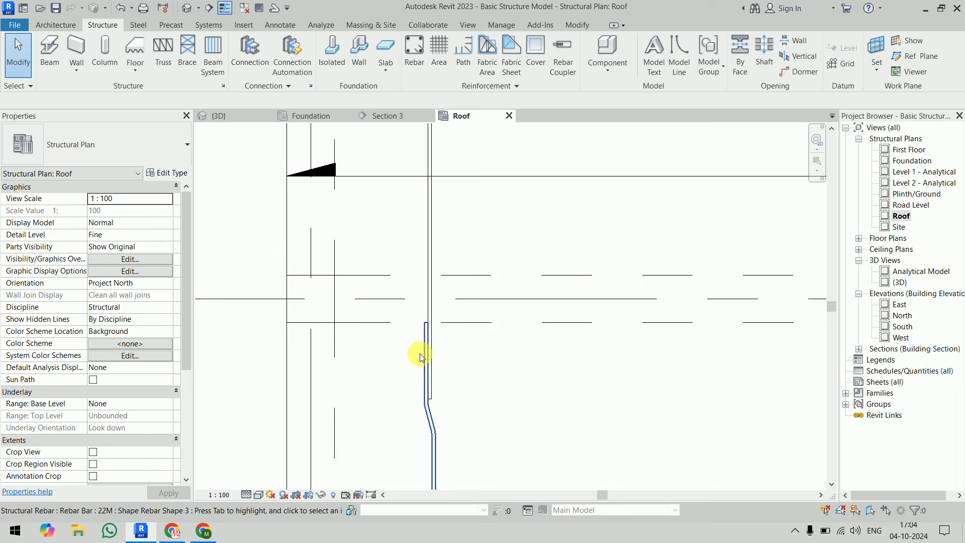
click(420, 338)
scroll(437, 317, up, 2)
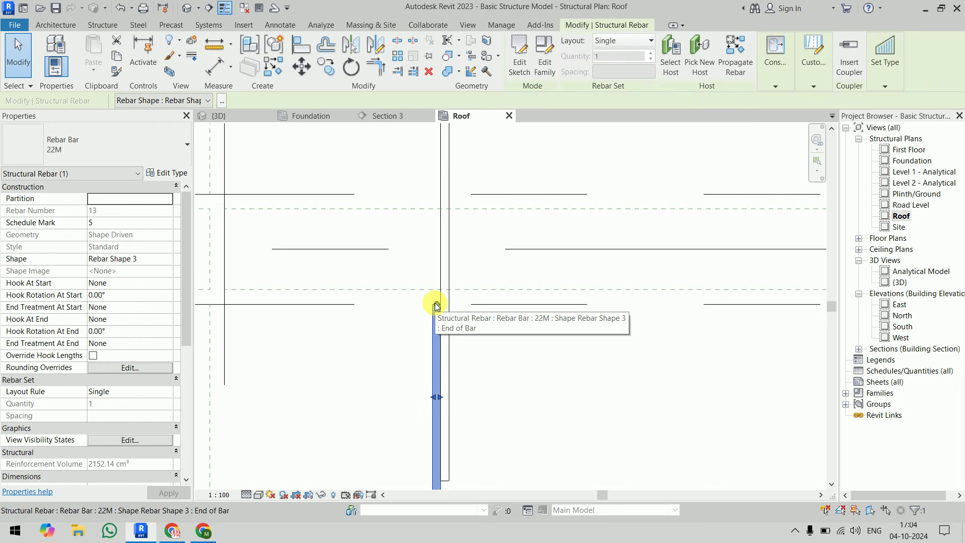
drag(436, 306, 440, 275)
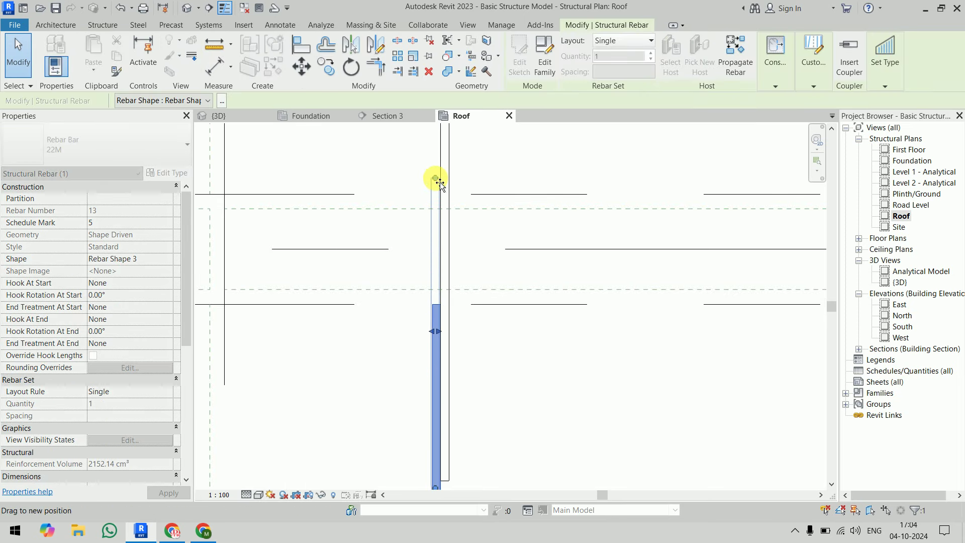
drag(440, 186, 439, 181)
scroll(469, 273, down, 2)
scroll(478, 286, down, 2)
click(327, 386)
- Pan to the roof grid and select, then deselect, the group of ten roof rebars
scroll(582, 321, down, 2)
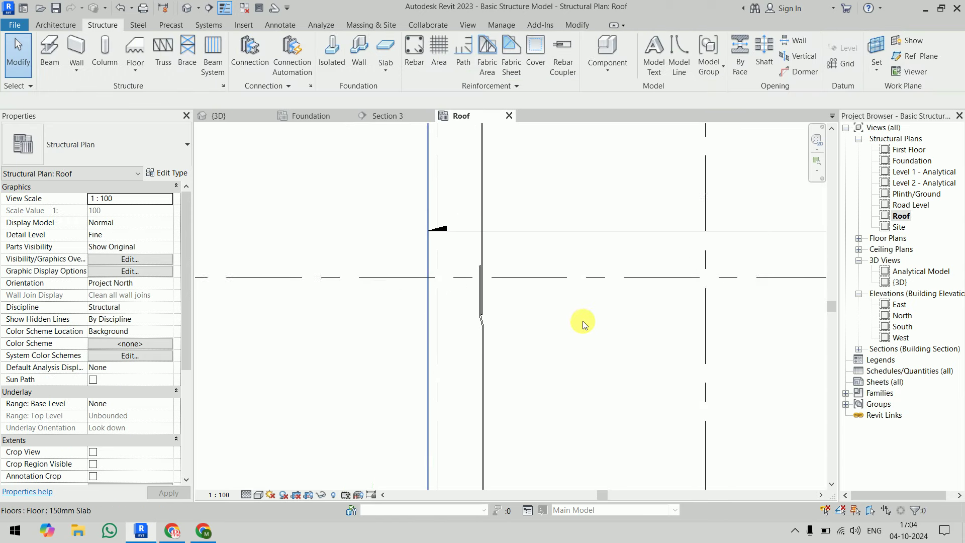
middle_drag(583, 321, 475, 341)
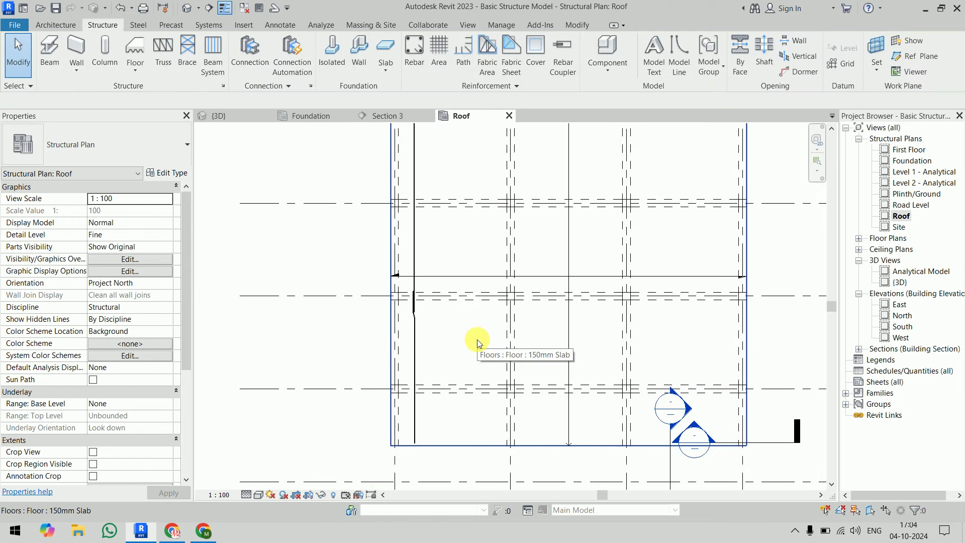
scroll(477, 339, down, 2)
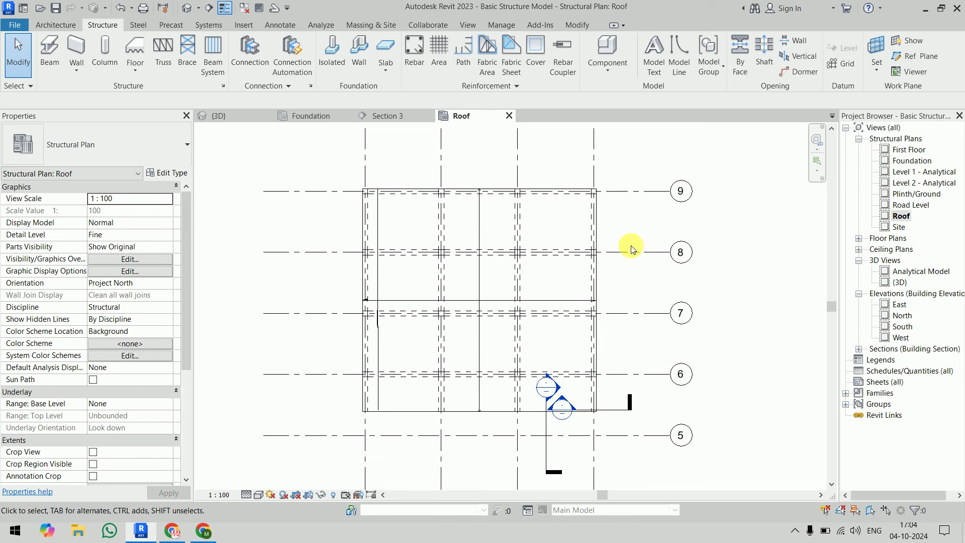
click(381, 276)
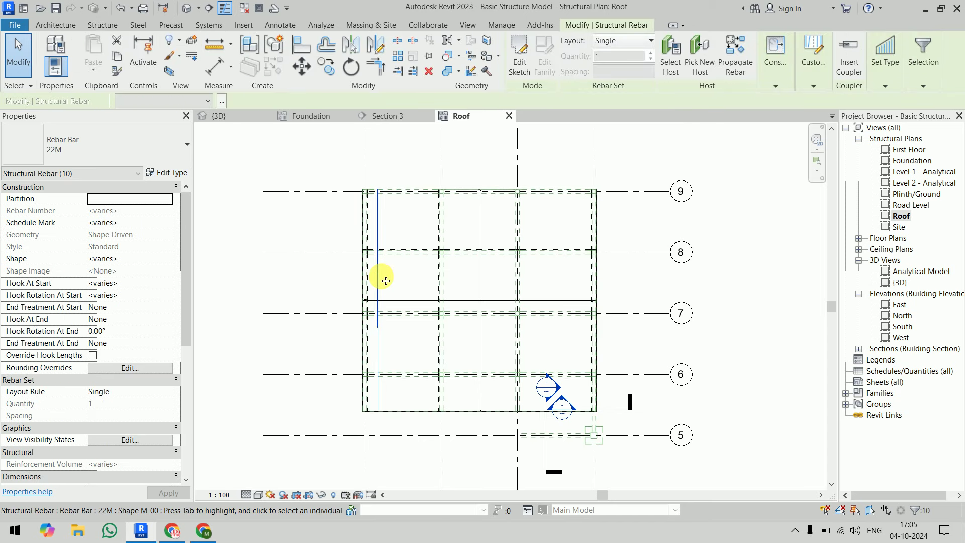
key(Escape)
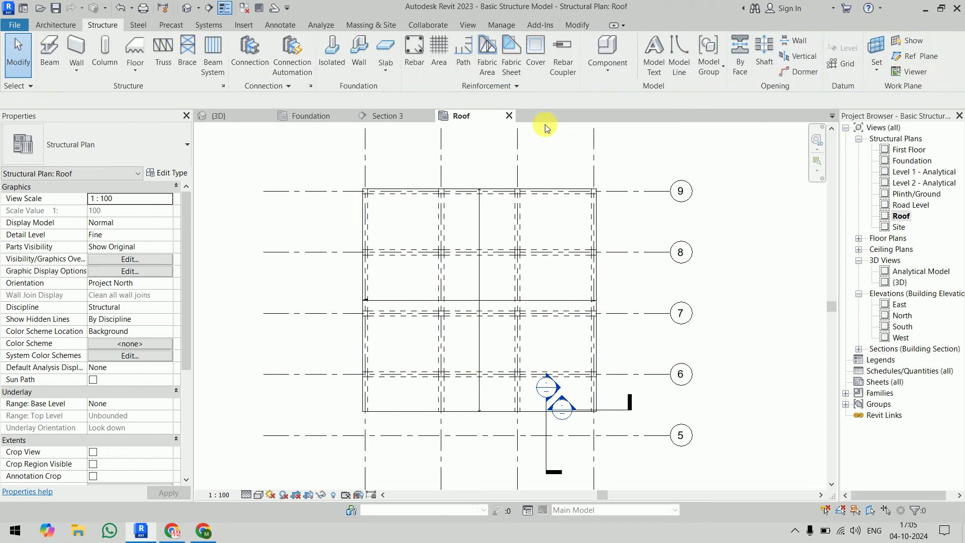
- Start assigning rebar cover to the roof slab and open the cover settings table
click(495, 88)
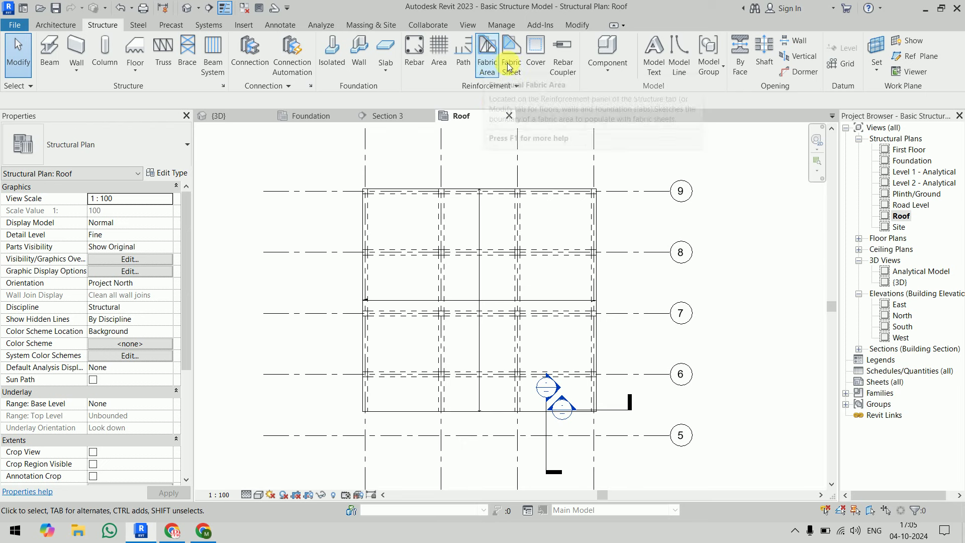
click(535, 58)
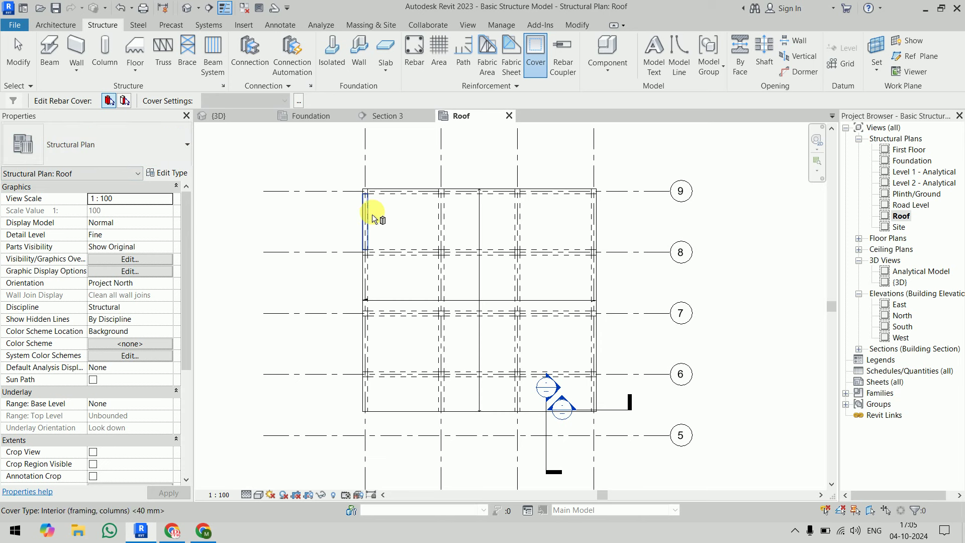
click(409, 210)
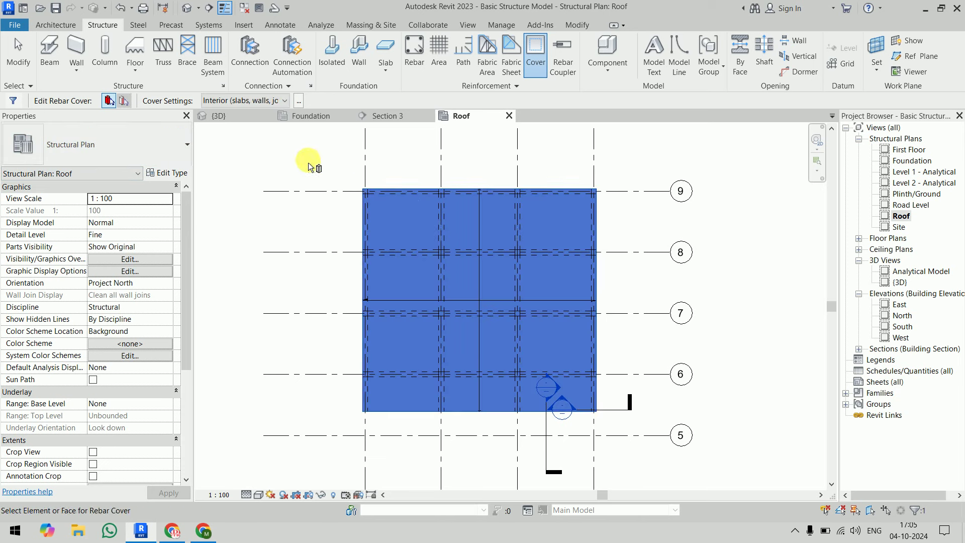
click(272, 101)
click(272, 102)
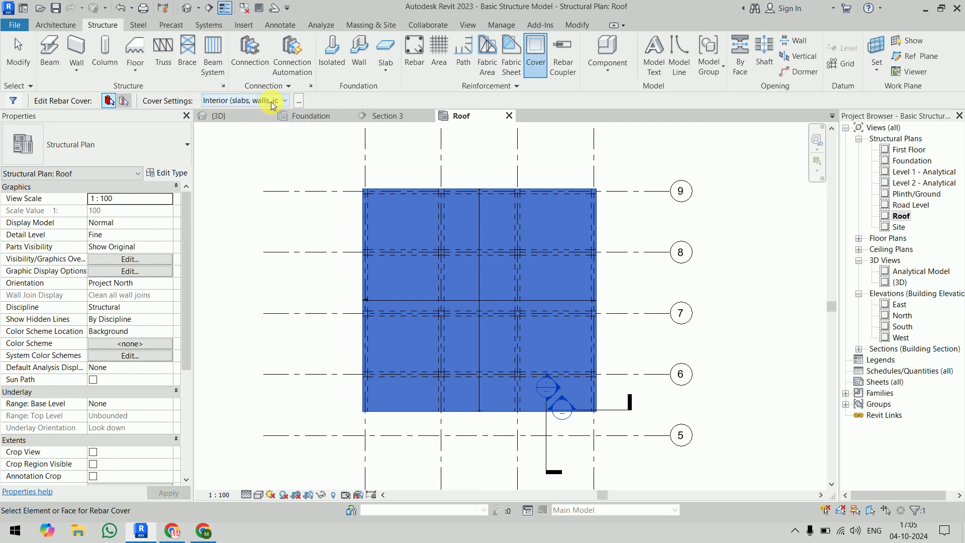
click(299, 103)
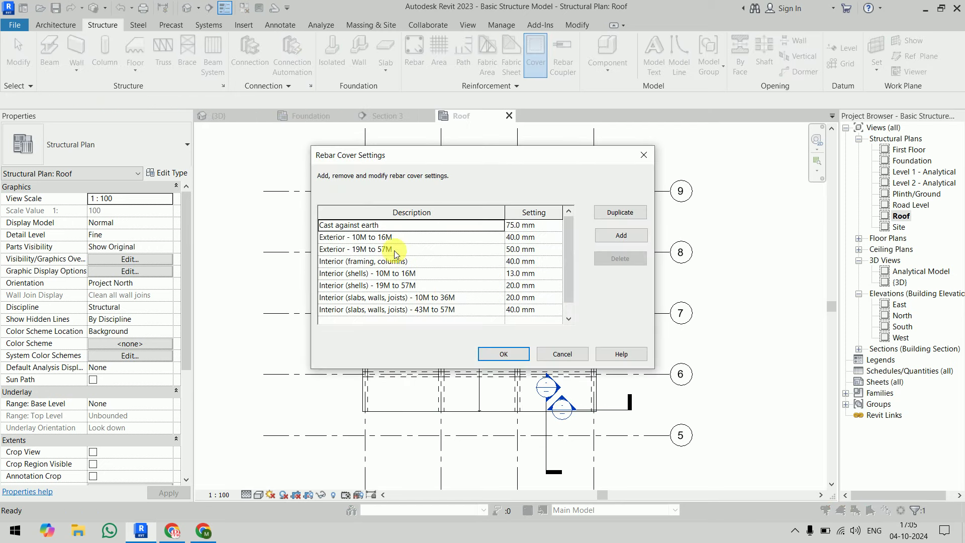
scroll(459, 274, down, 1)
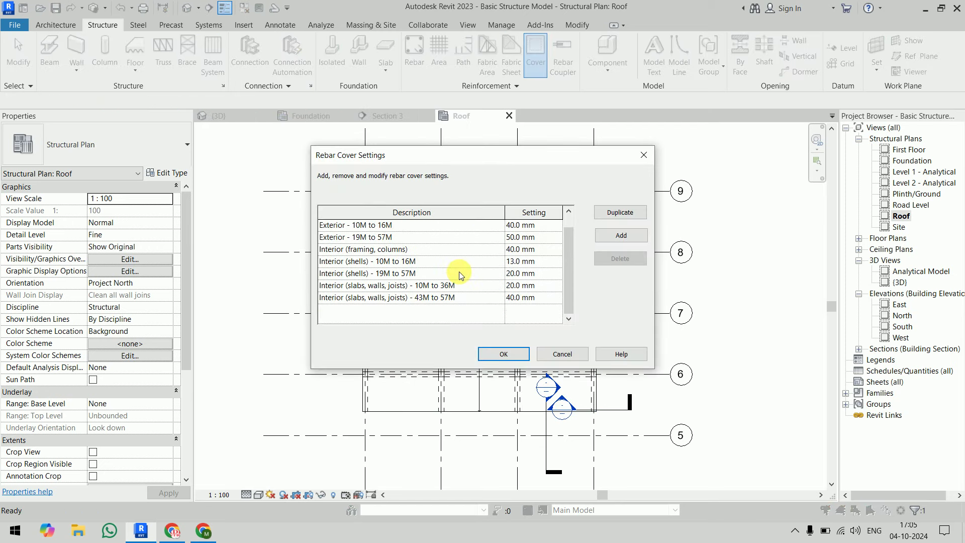
scroll(459, 271, up, 1)
scroll(459, 271, down, 1)
scroll(459, 271, up, 1)
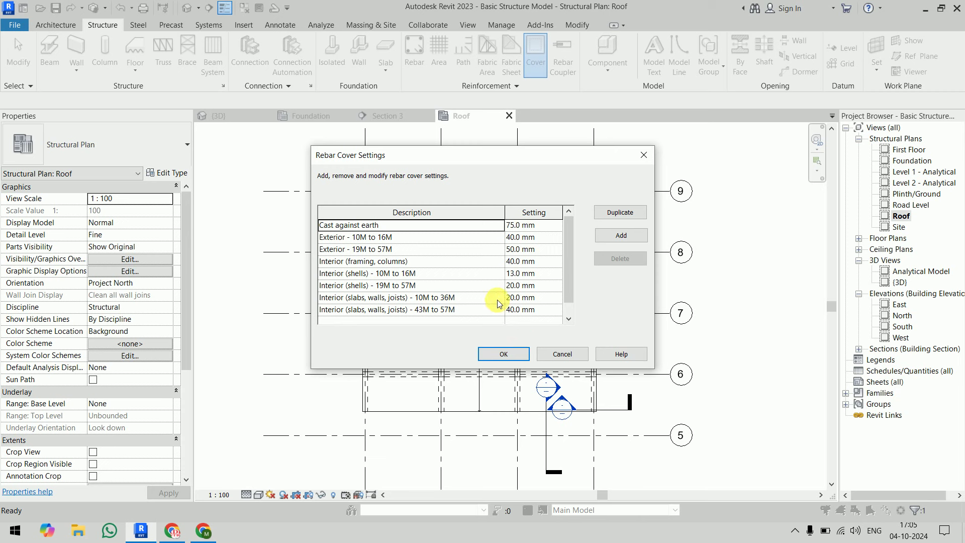
- Add a cover setting named 'Rebar Cover spl' with a 120 mm cover
click(621, 235)
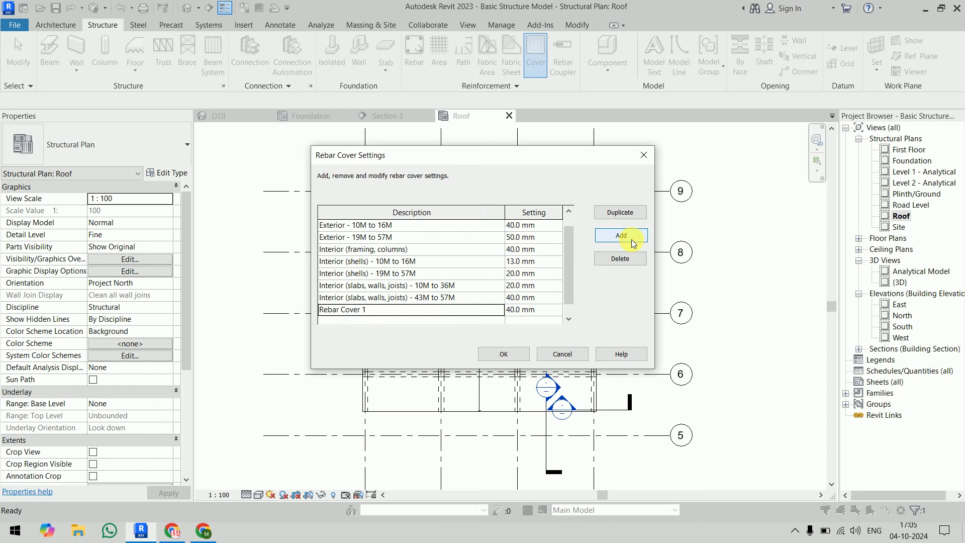
click(385, 314)
click(386, 314)
text(spl)
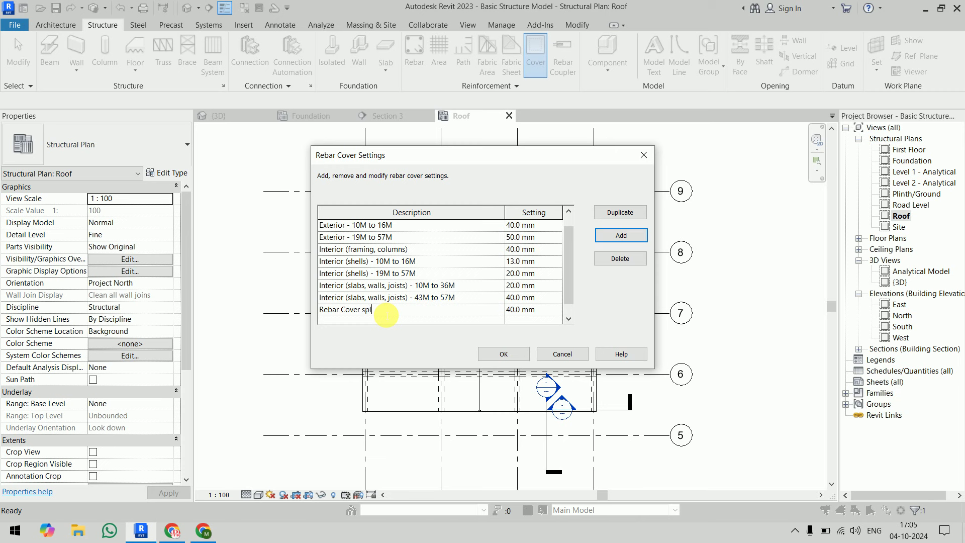
click(547, 314)
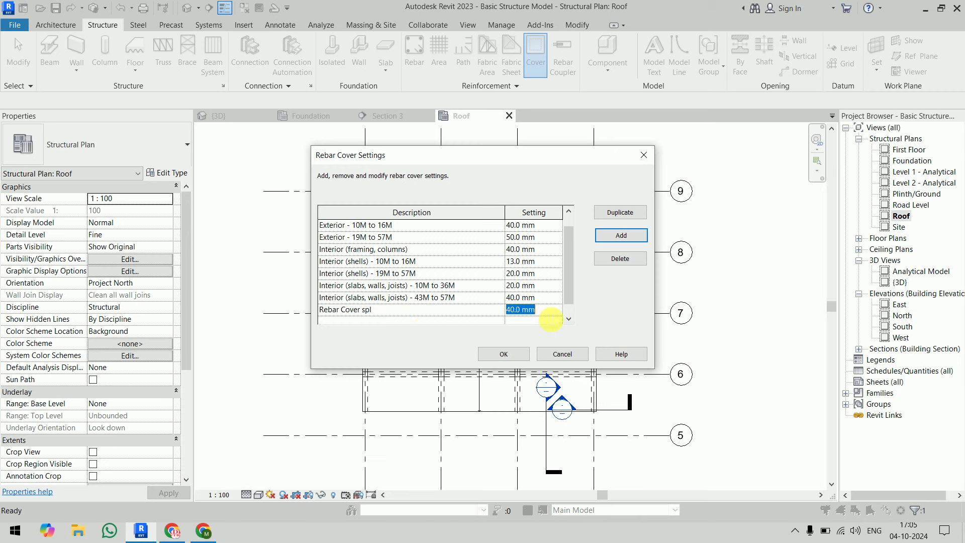
text(120)
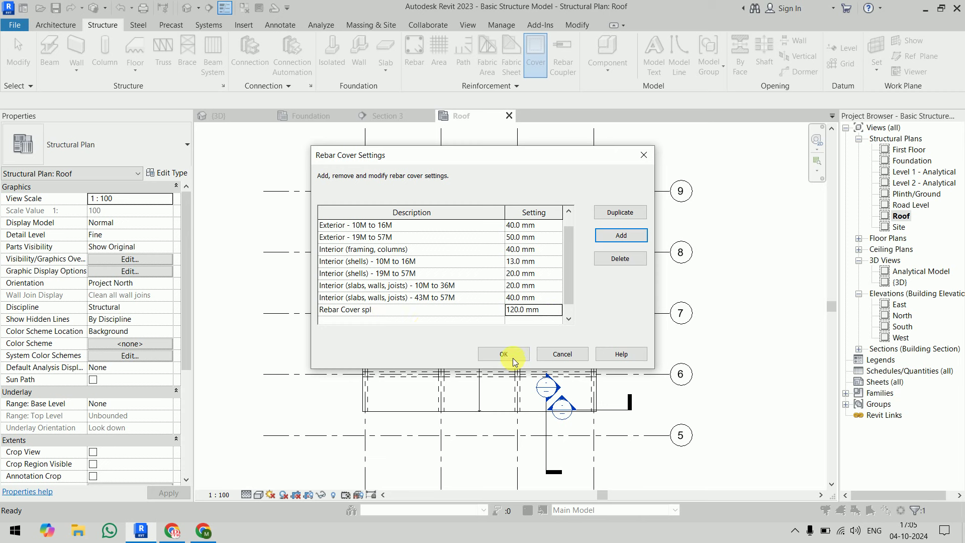
click(503, 354)
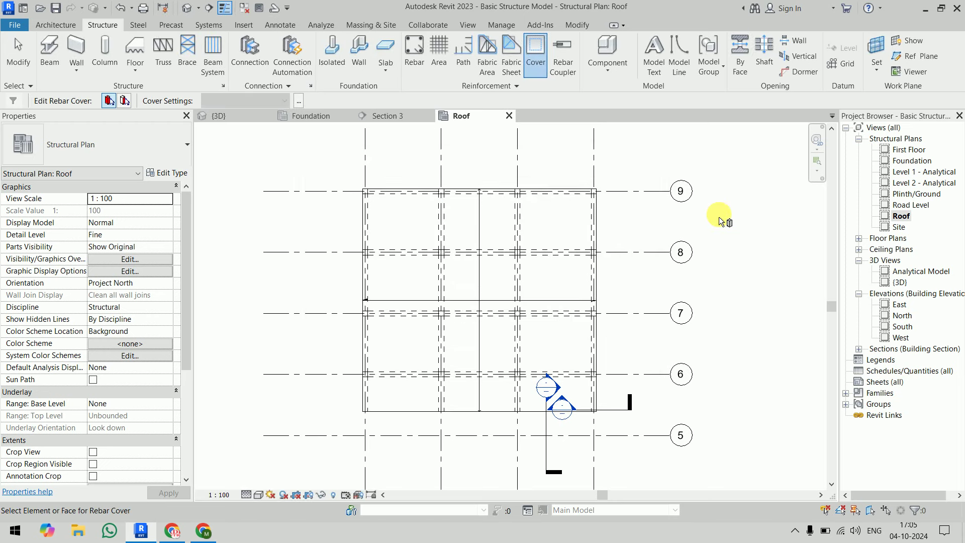
key(Escape)
- In the {3D} view, set the roof floor's top-face cover to Interior (slabs, walls, joists)
click(233, 114)
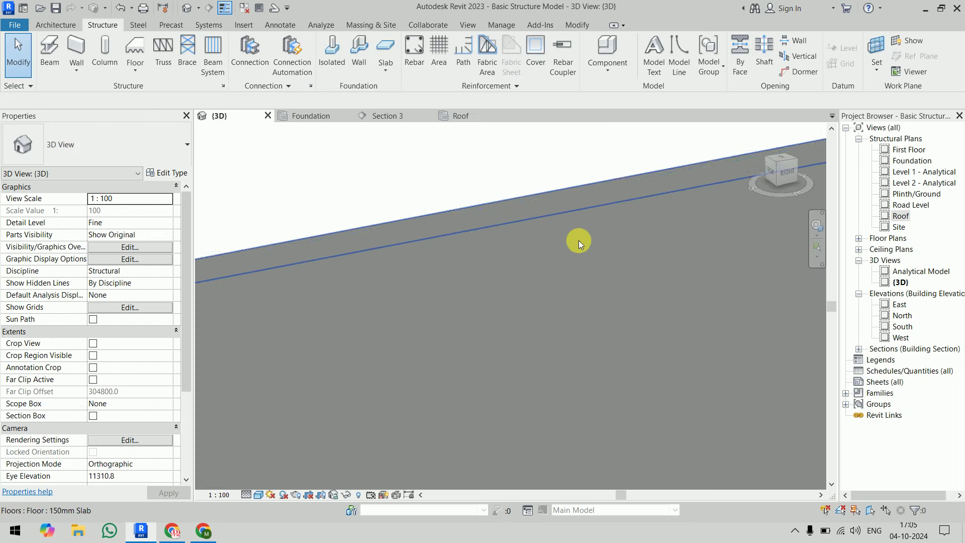
scroll(578, 240, down, 5)
click(487, 279)
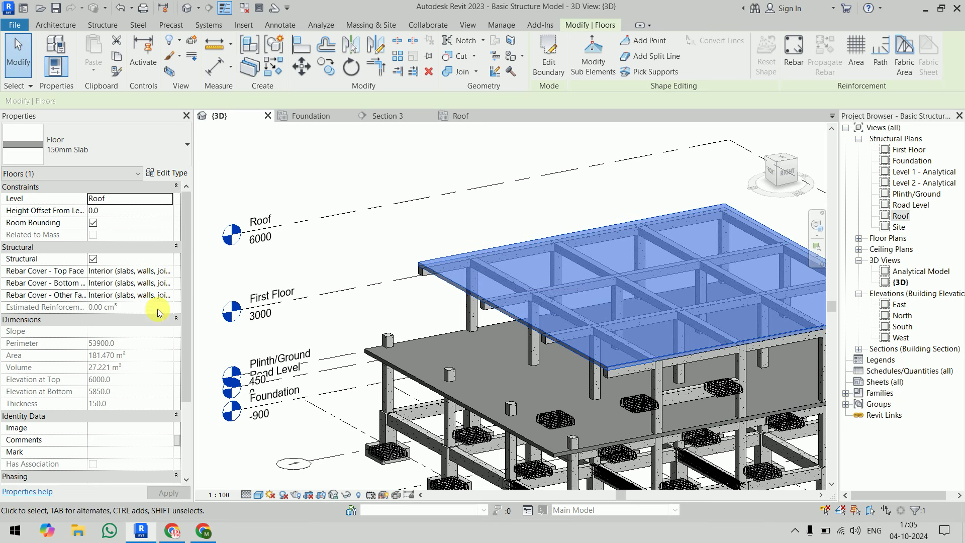
click(170, 273)
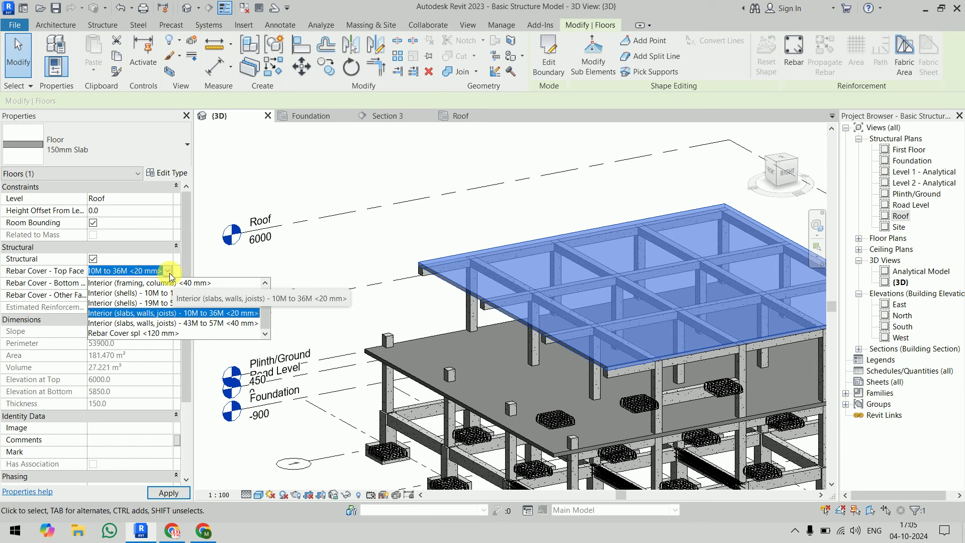
click(278, 187)
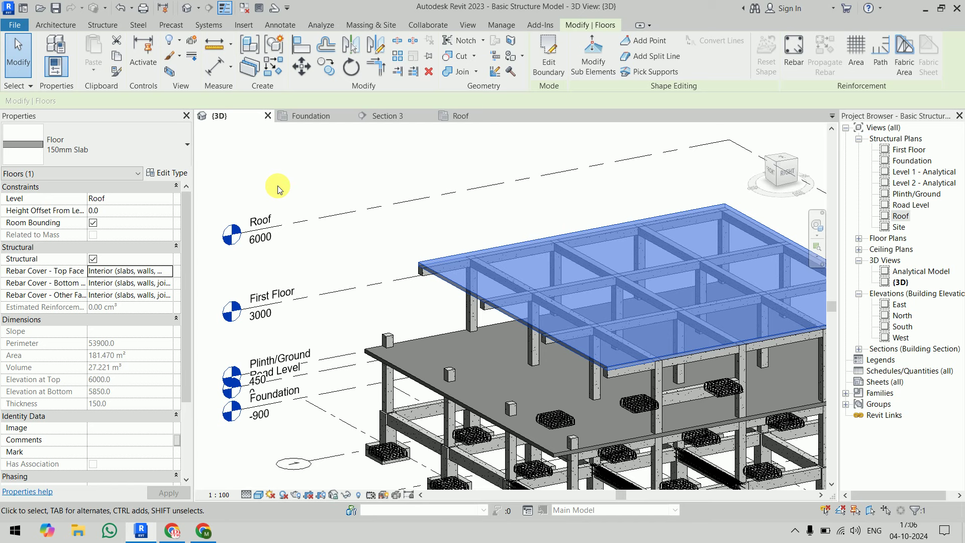
click(370, 138)
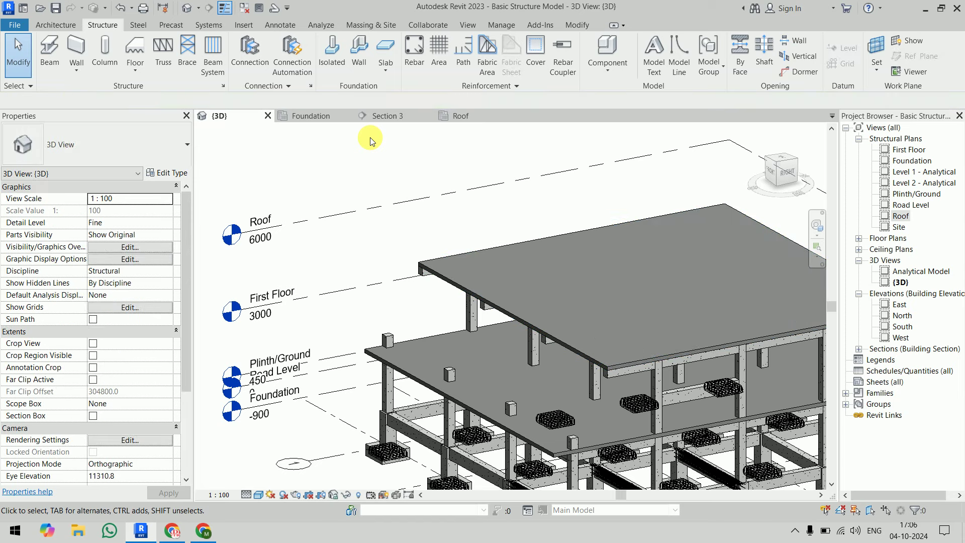